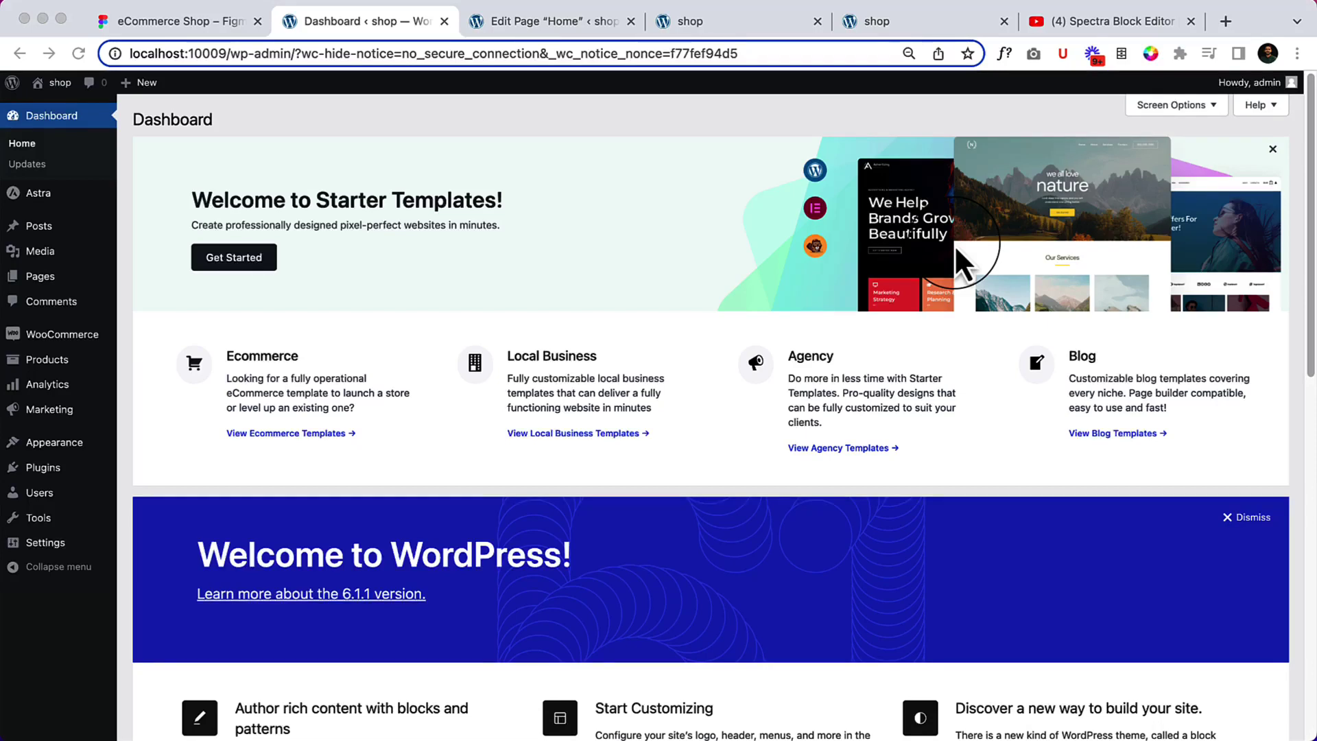
# Switch to the eCommerce Shop file in Figma and examine the T-shirt details in the single product page design.
pyautogui.click(180, 26)
pyautogui.scroll(5, 745, 332)
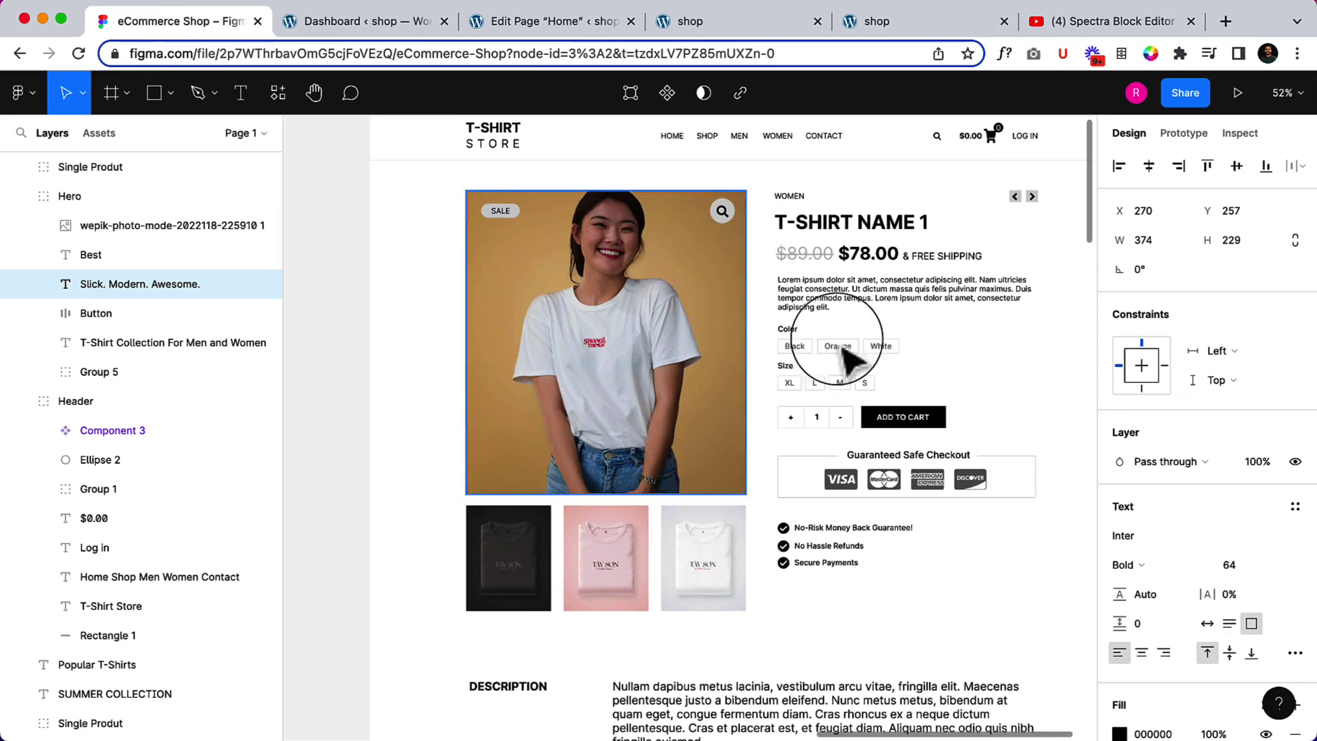
pyautogui.scroll(3, 896, 353)
pyautogui.scroll(3, 897, 384)
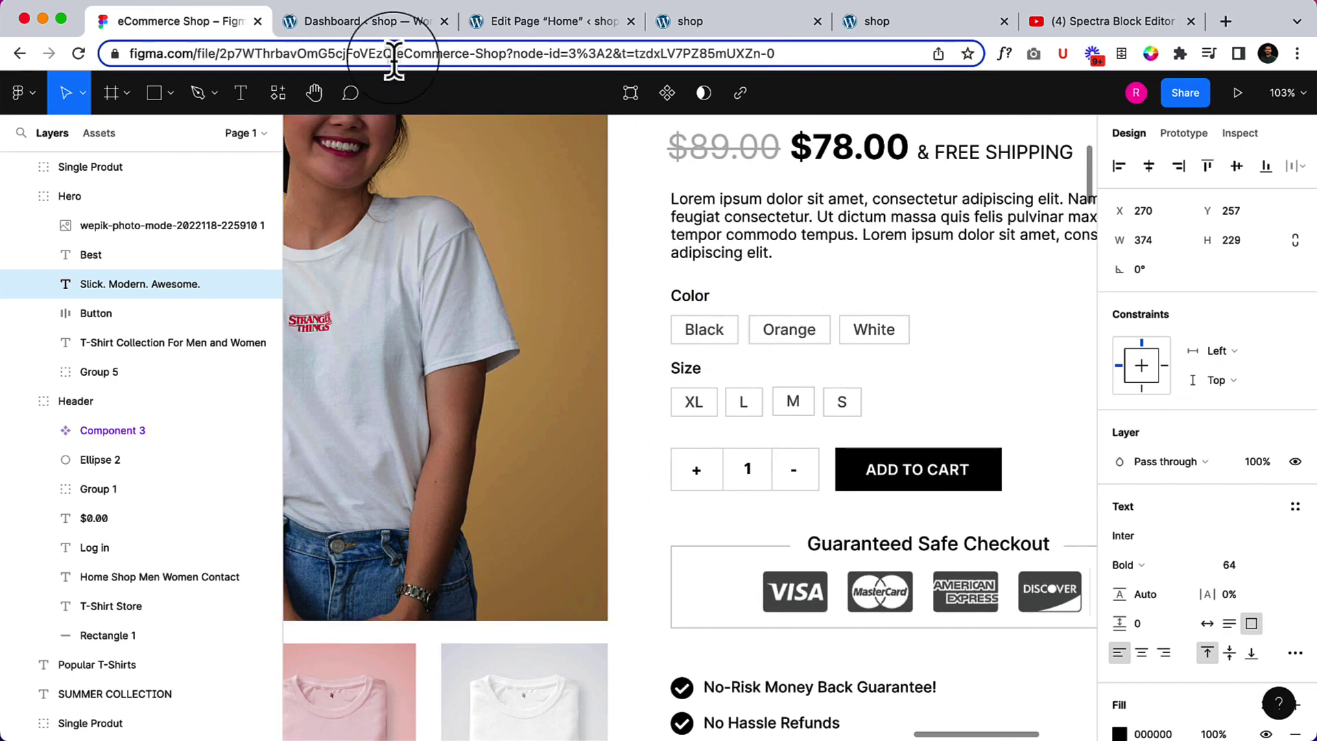
# Switch to the WordPress admin, open the product categories and enter Man as the new category's name.
pyautogui.click(385, 34)
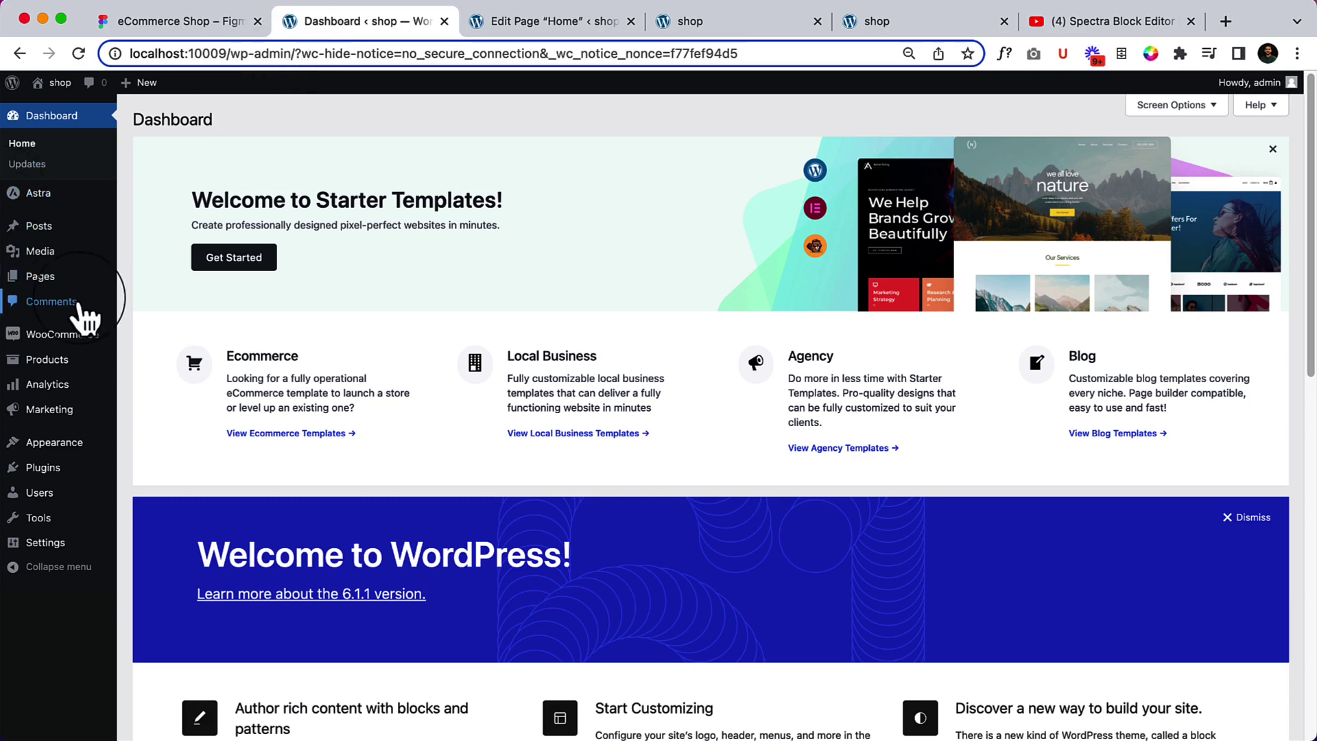
pyautogui.click(61, 369)
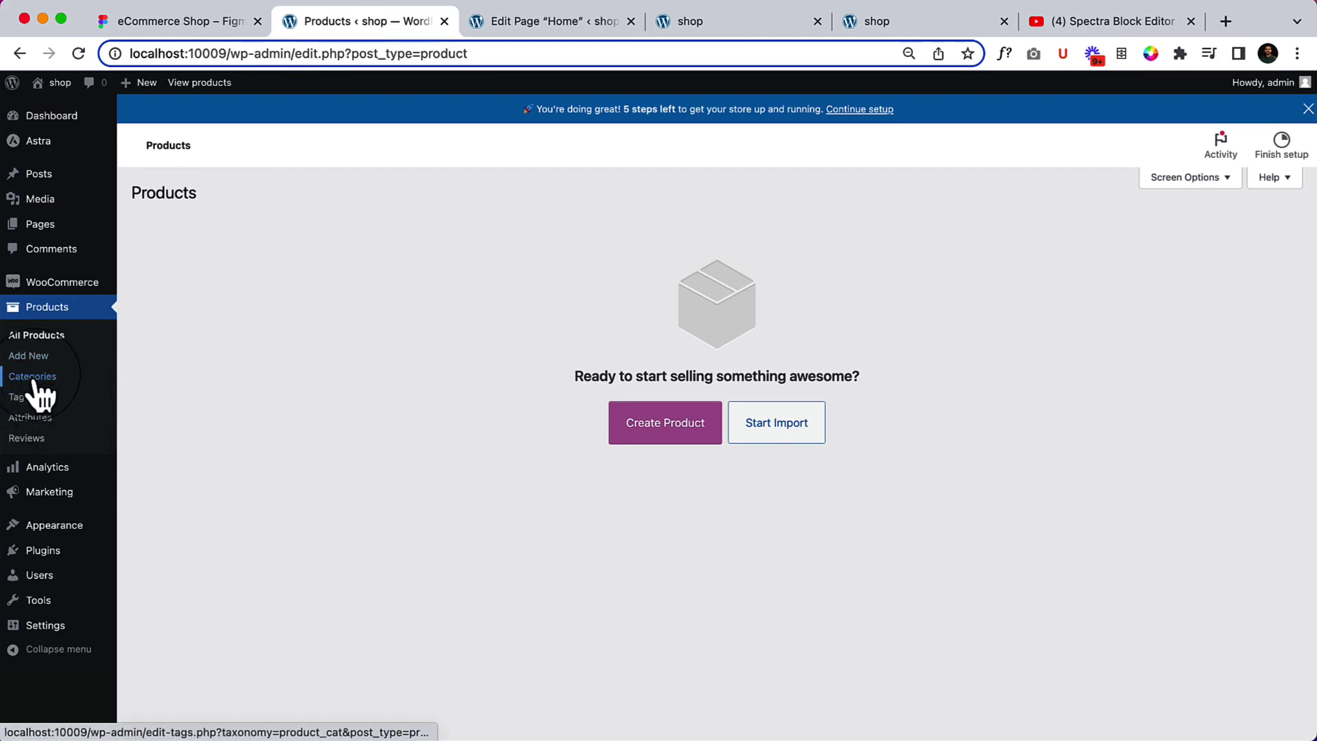
pyautogui.click(34, 382)
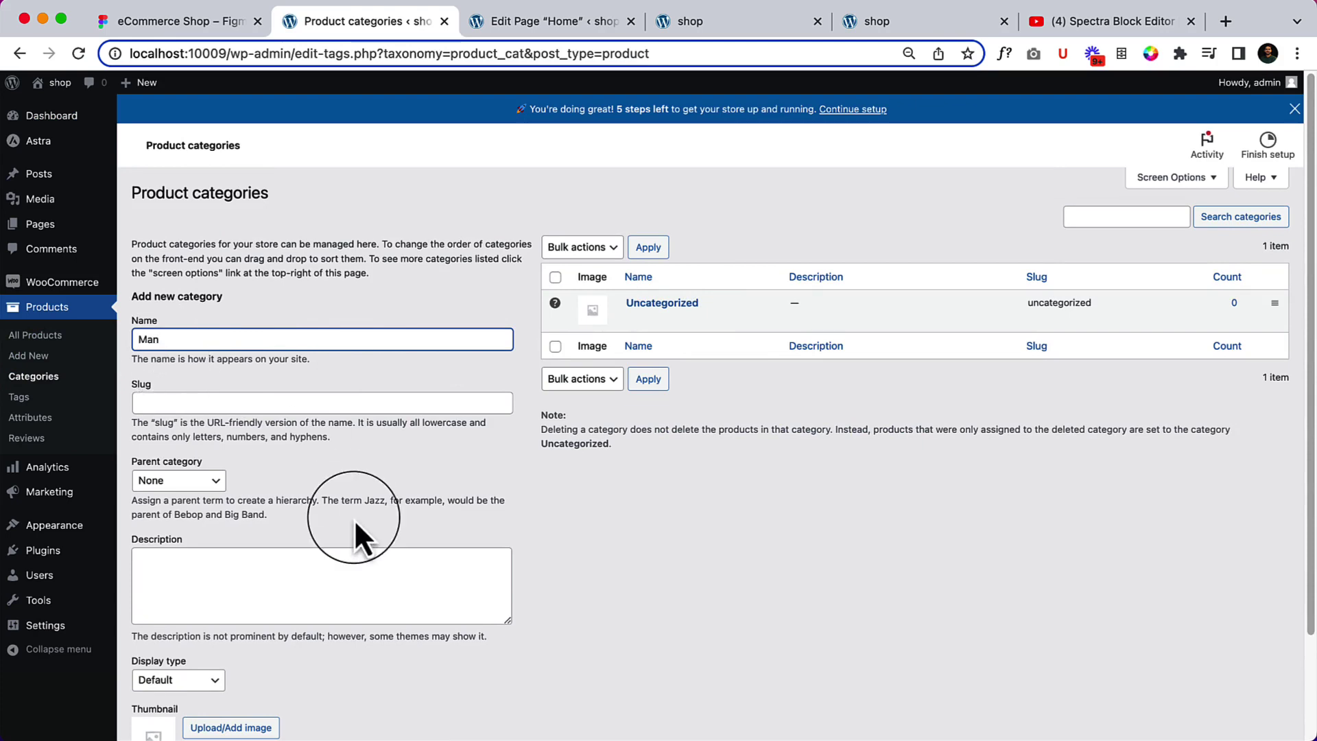
pyautogui.scroll(-2, 354, 519)
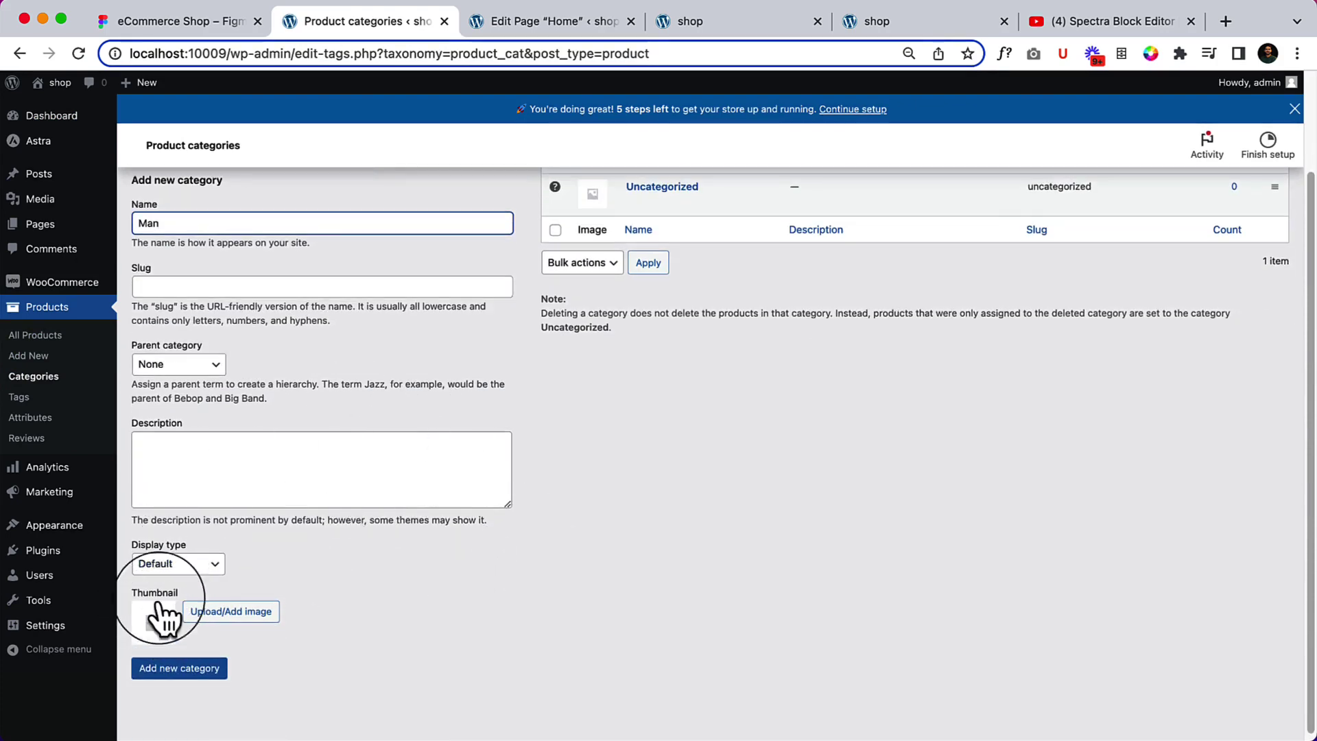
# Upload cat1.jpg, cat2.jpg and cat3.jpg from the Category Thumbnail folder to the media library for the category thumbnail.
pyautogui.click(230, 613)
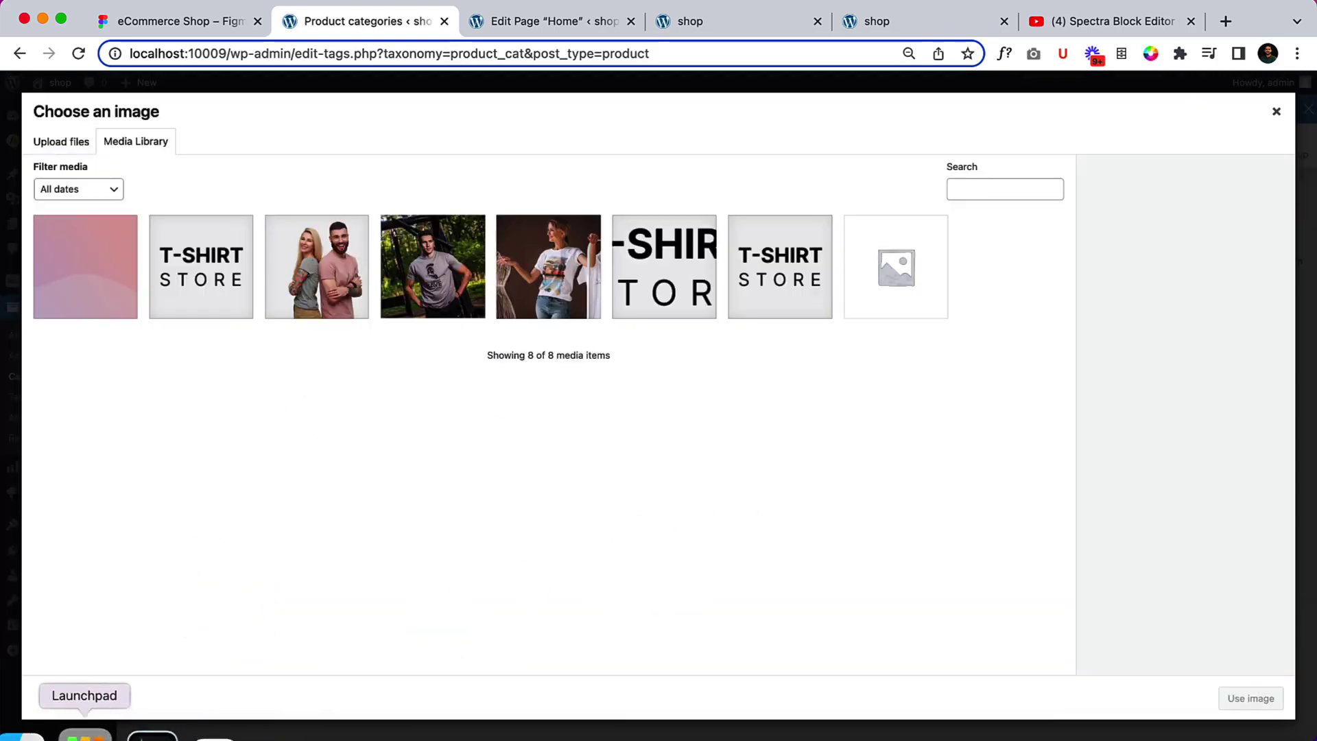
pyautogui.click(47, 731)
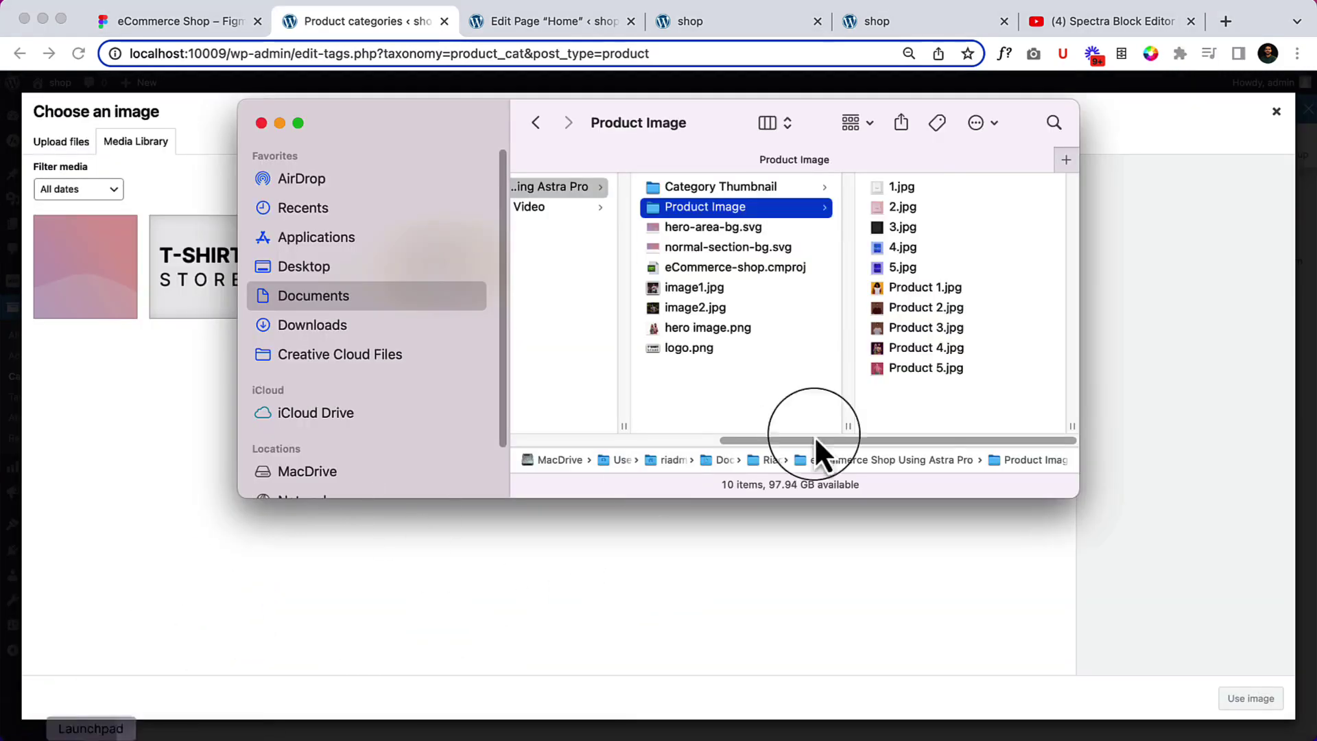
pyautogui.click(755, 192)
pyautogui.click(919, 232)
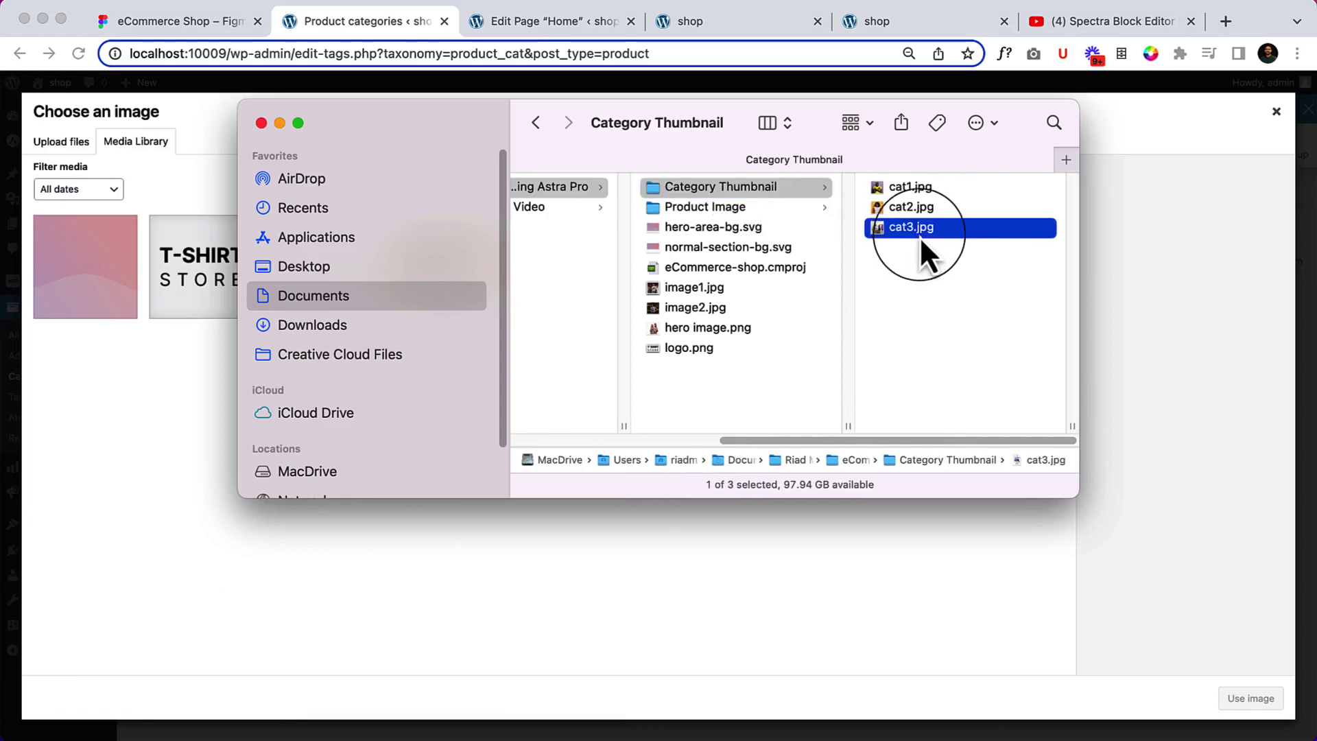
pyautogui.keyDown('shift'); pyautogui.click(900, 190); pyautogui.keyUp('shift')
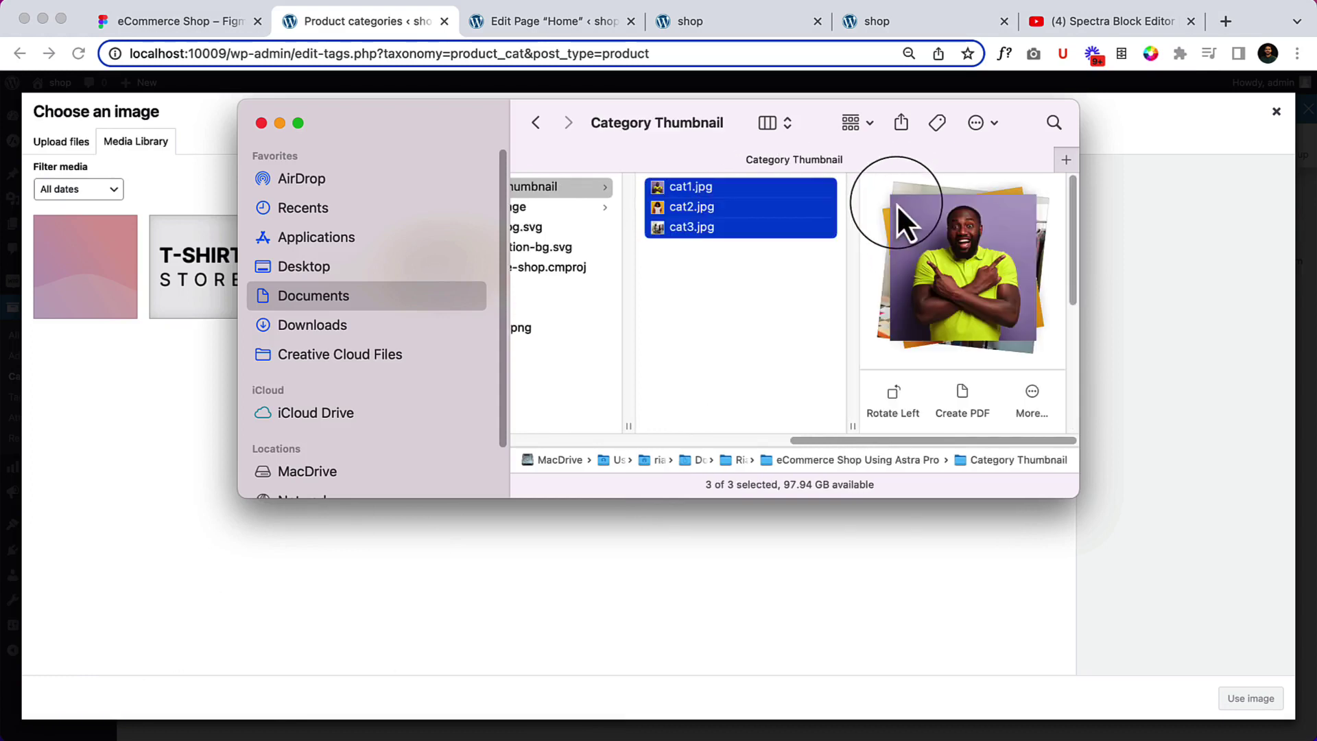
pyautogui.moveTo(719, 213); pyautogui.dragTo(652, 624)
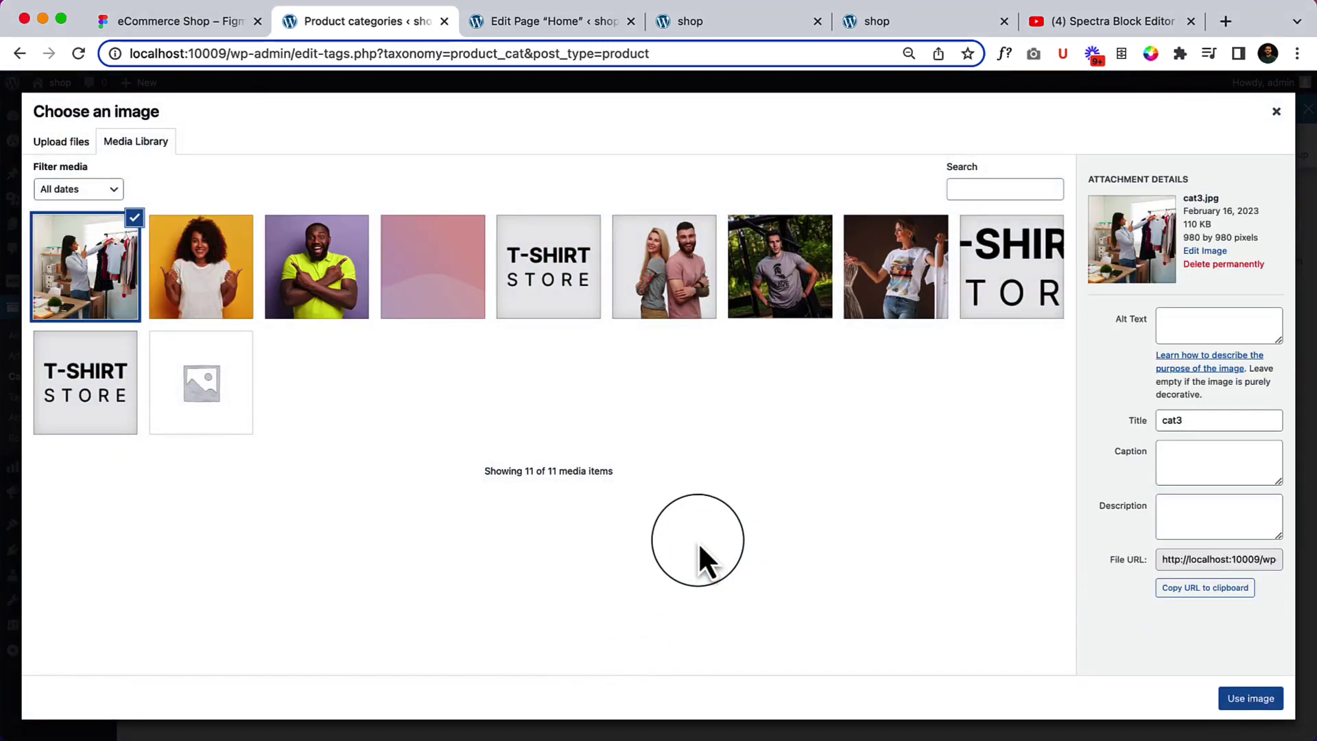
# Use cat1.jpg with the alt text "man" as the thumbnail and add the Man category.
pyautogui.click(328, 312)
pyautogui.click(1214, 328)
pyautogui.write('man')
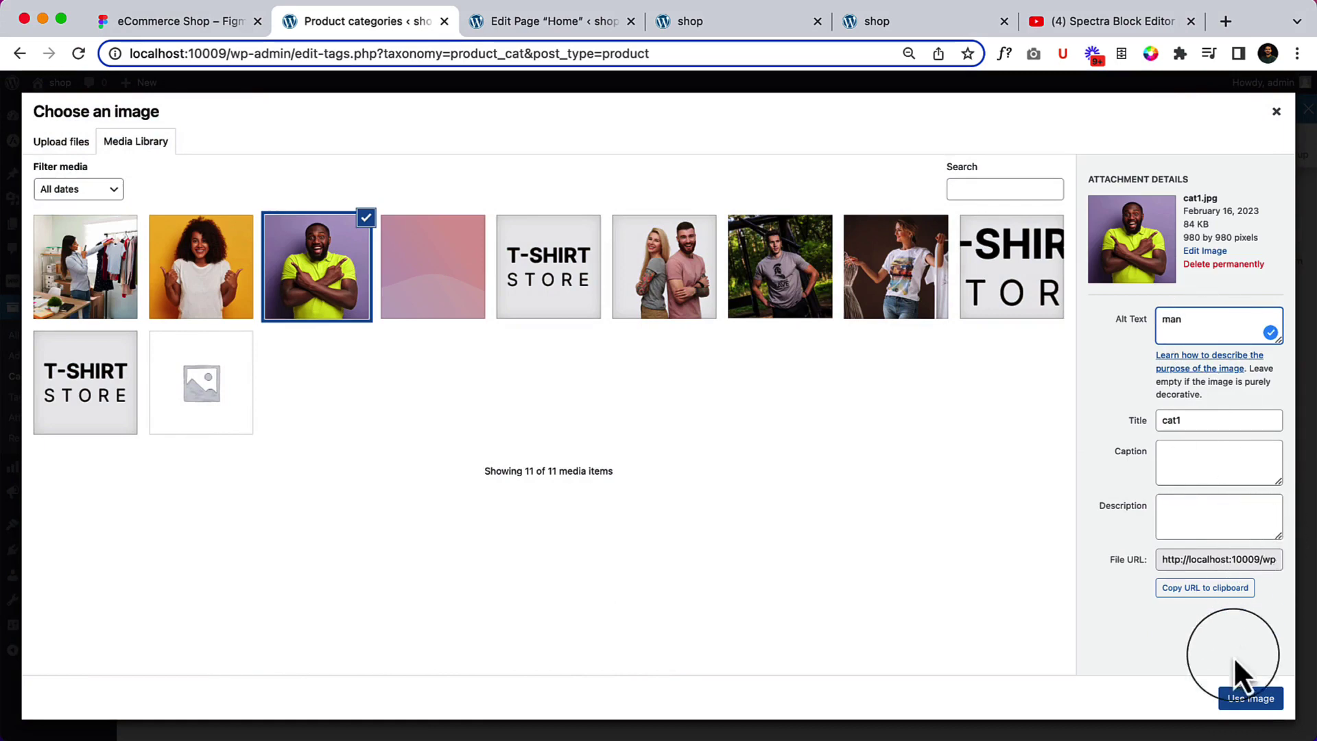
pyautogui.click(1235, 699)
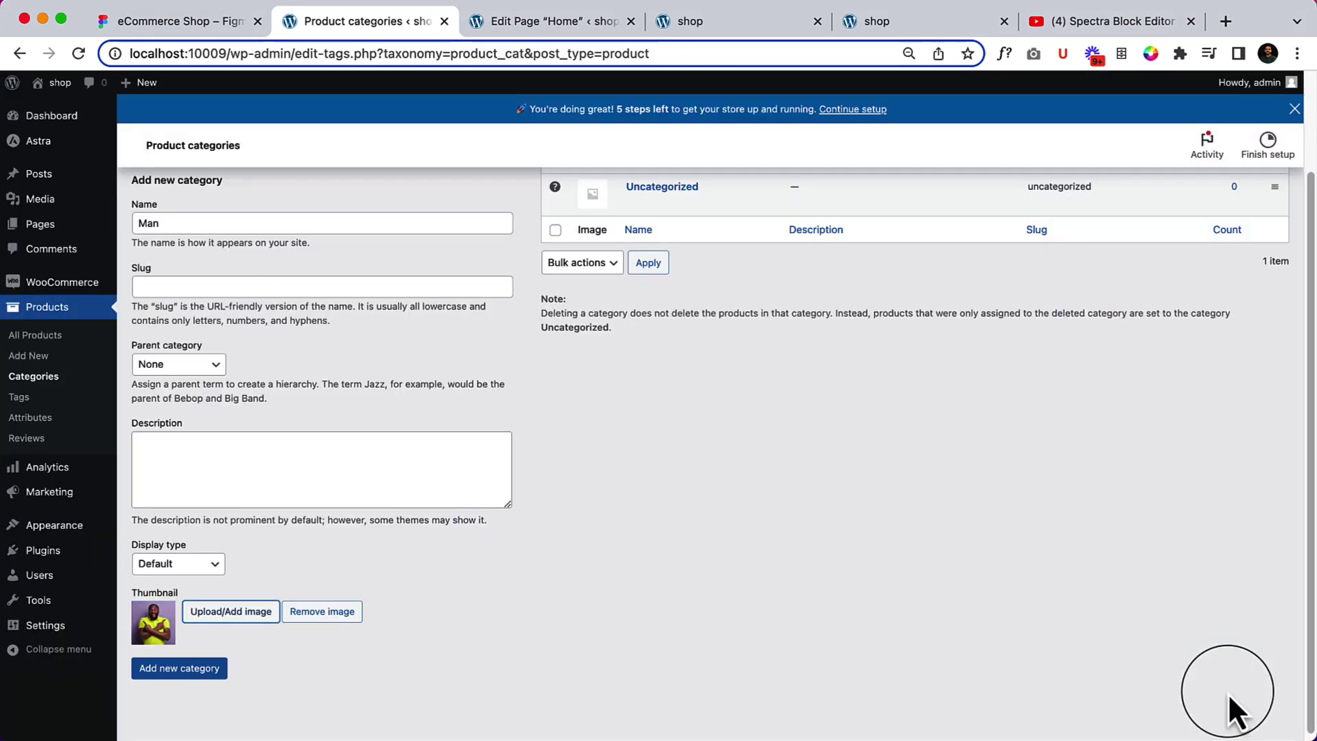
pyautogui.scroll(-1, 970, 714)
pyautogui.scroll(2, 575, 652)
pyautogui.scroll(-2, 412, 666)
pyautogui.click(180, 661)
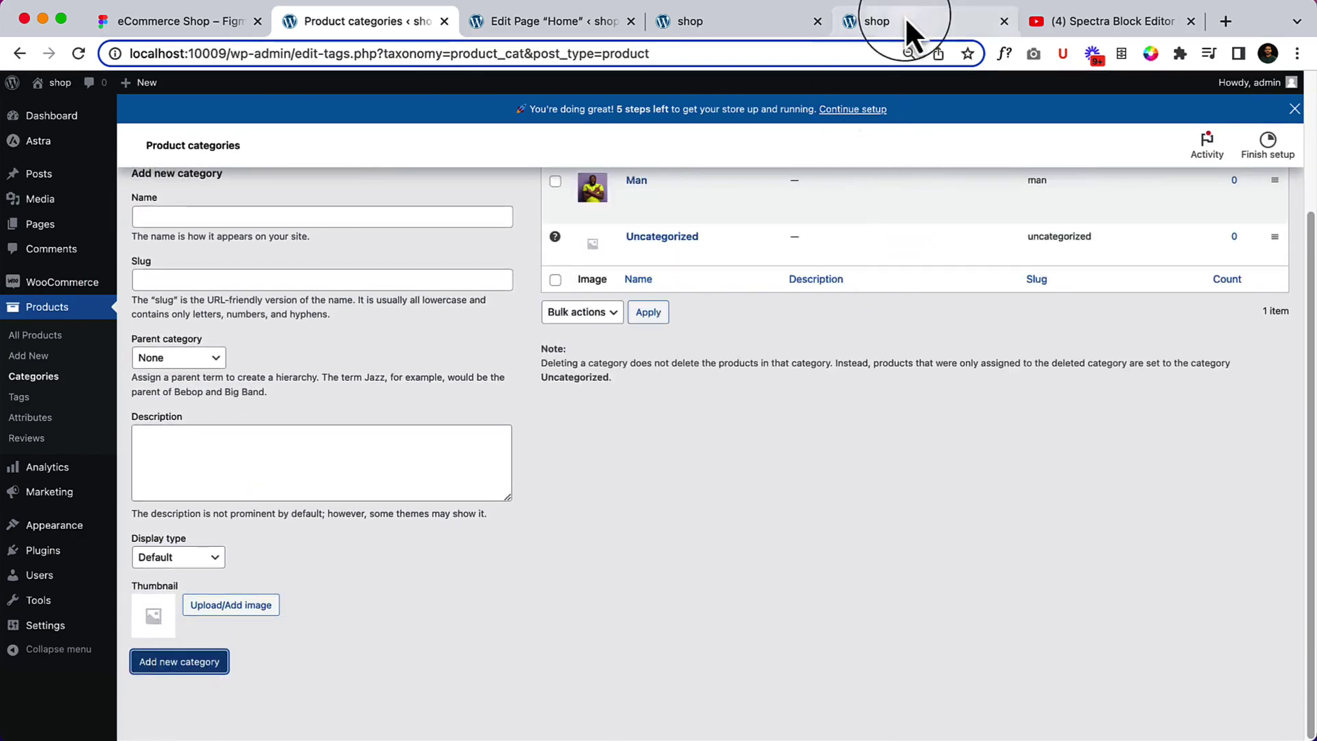
# Set the page zoom to 90% and enter Women as the name of the new product category.
pyautogui.click(909, 53)
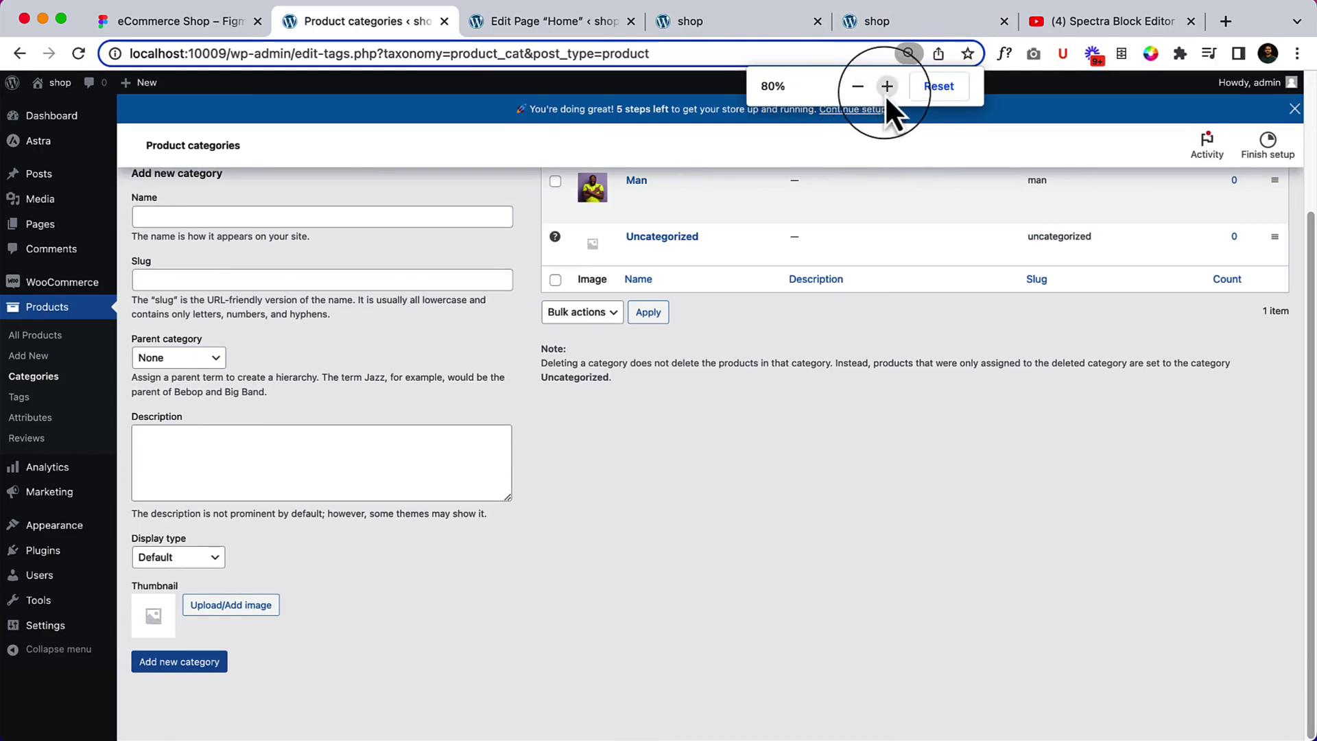
pyautogui.click(887, 88)
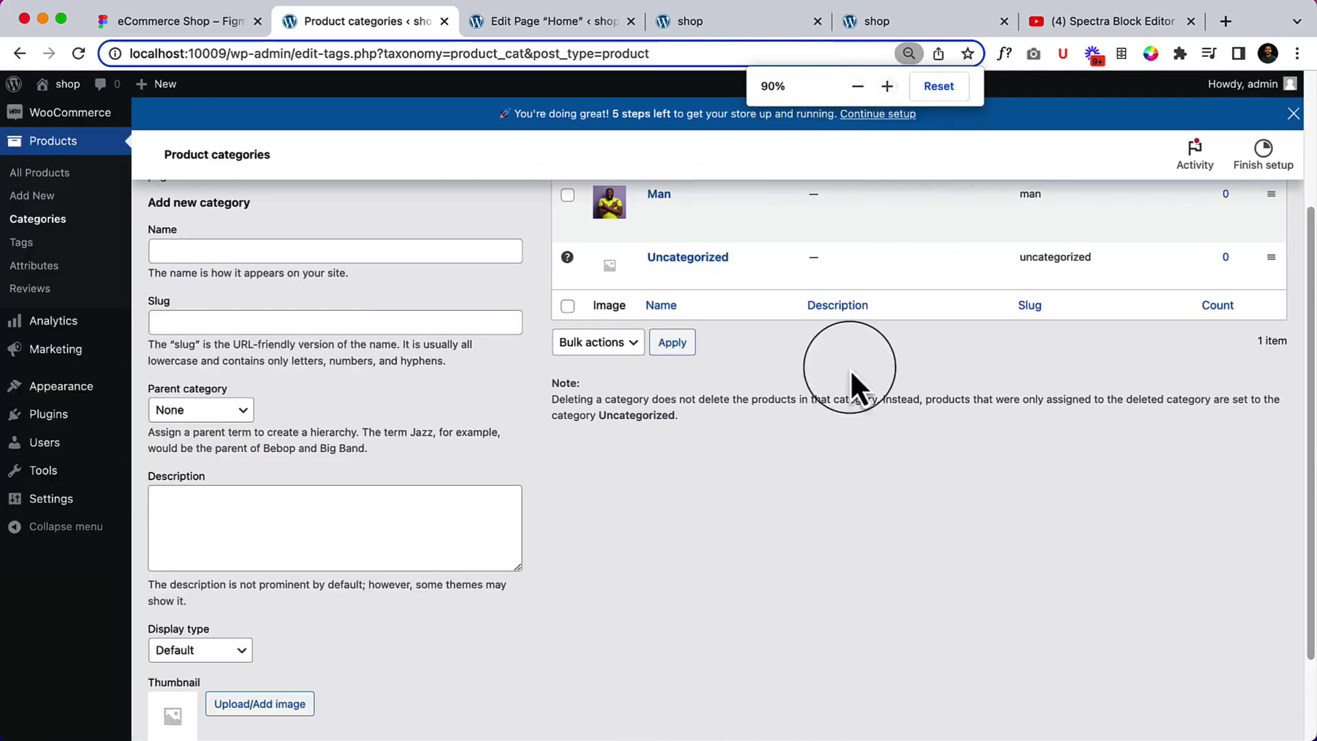
pyautogui.scroll(3, 797, 447)
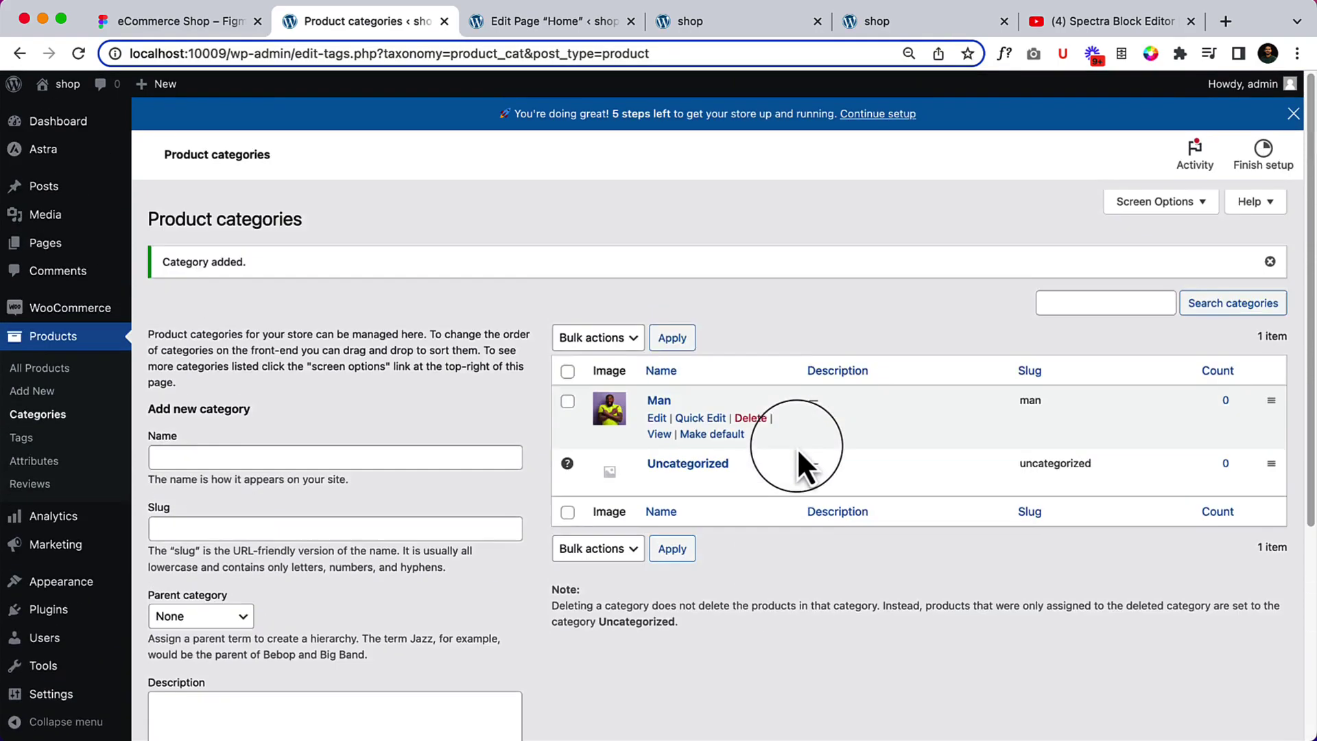
pyautogui.scroll(-5, 797, 447)
pyautogui.scroll(2, 466, 515)
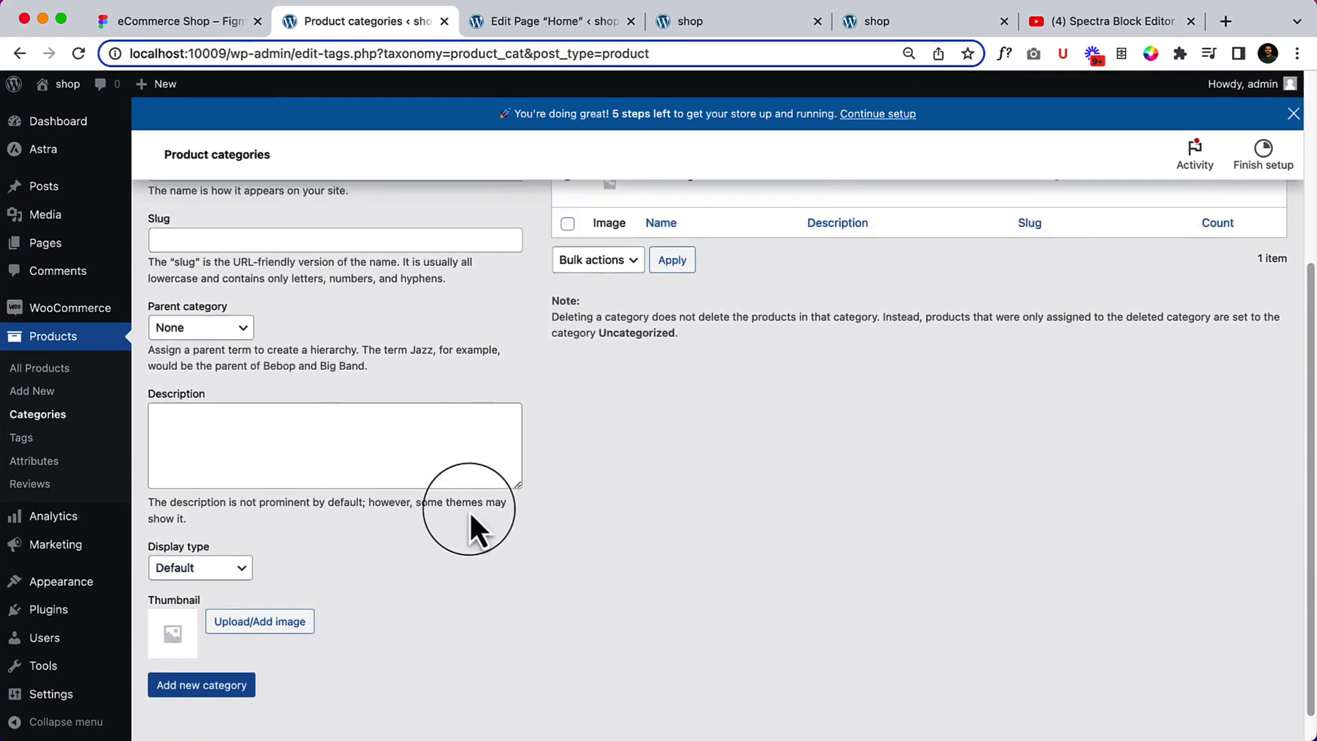
pyautogui.scroll(2, 373, 314)
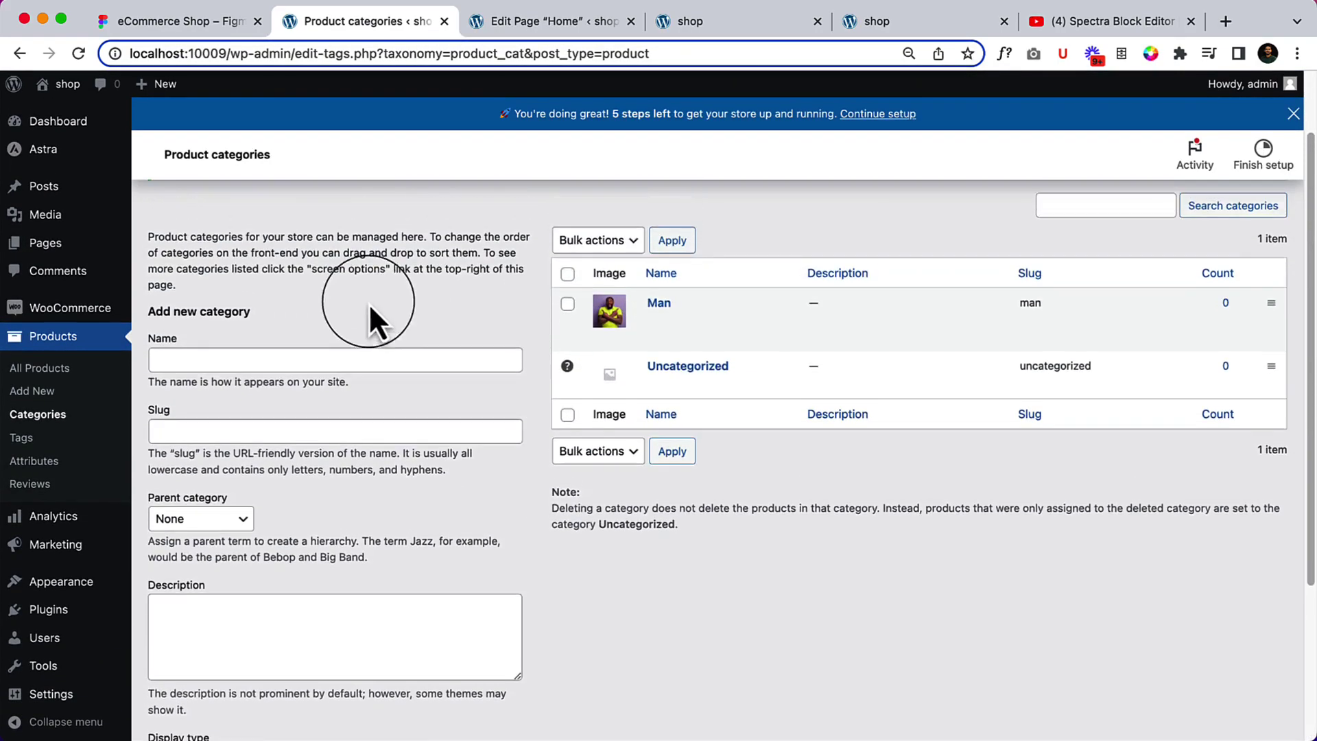
pyautogui.click(327, 371)
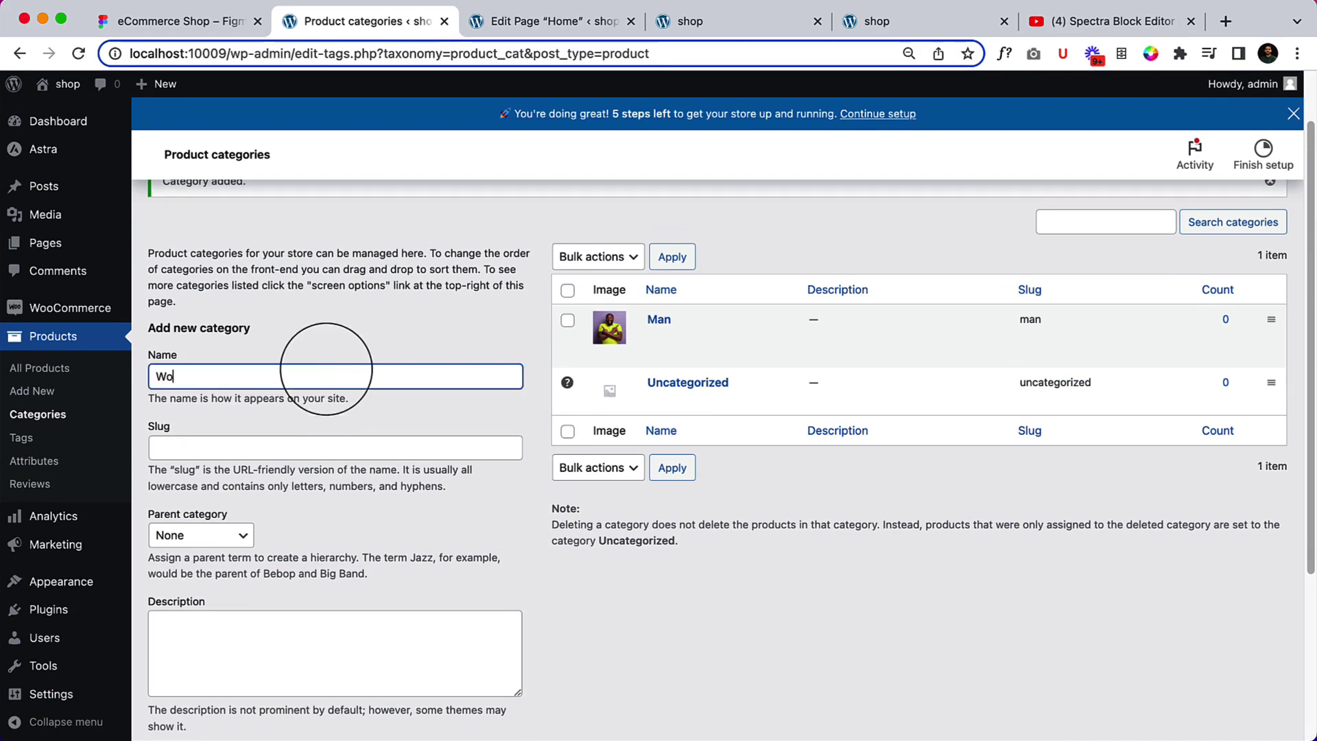
# Switch to the Figma design and examine the category cards above the newsletter section of the Home page.
pyautogui.click(209, 26)
pyautogui.scroll(-5, 479, 329)
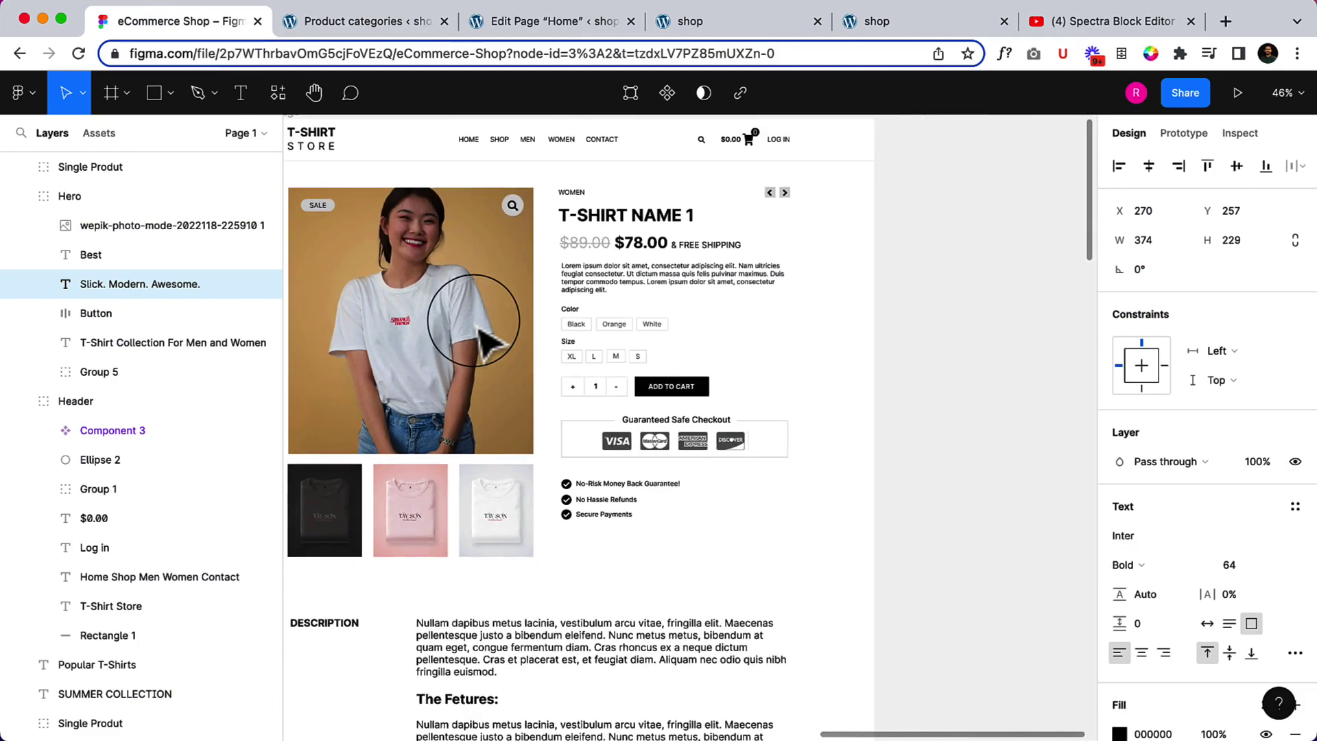
pyautogui.scroll(-5, 478, 329)
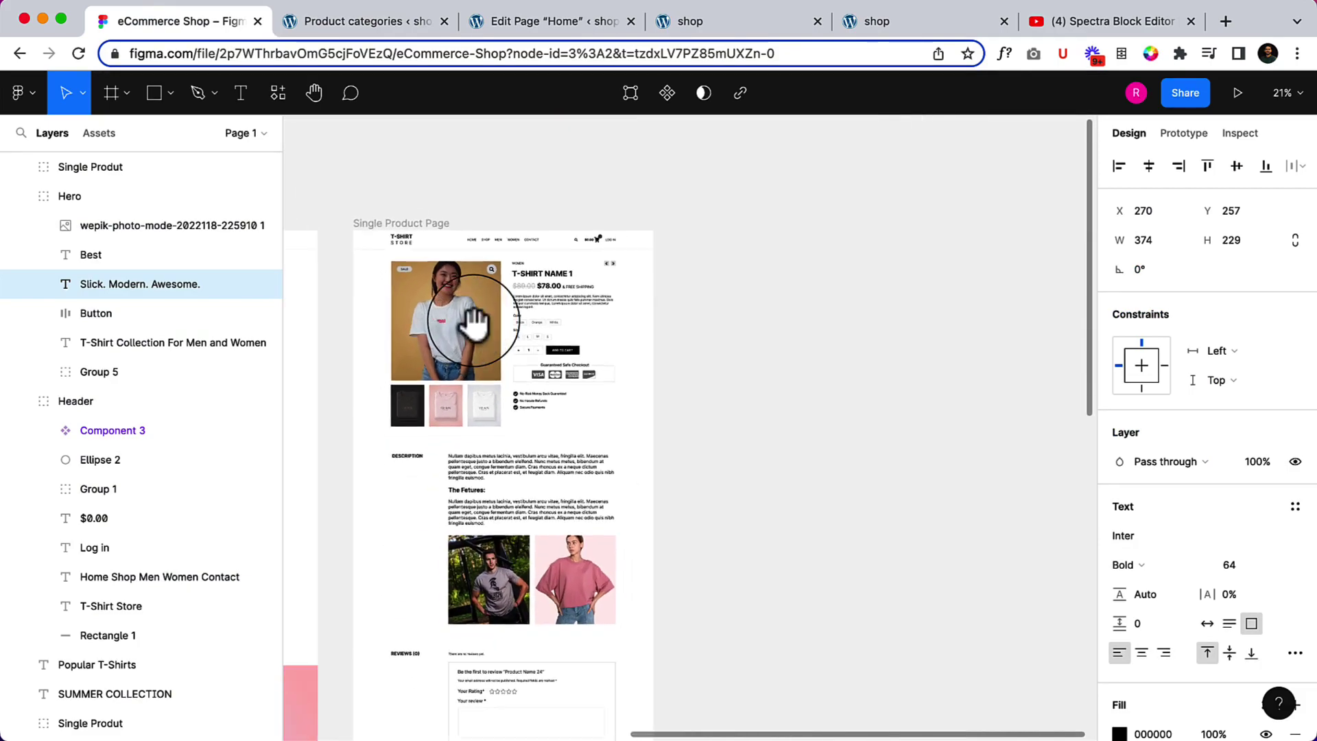
pyautogui.hscroll(-10, 384, 384)
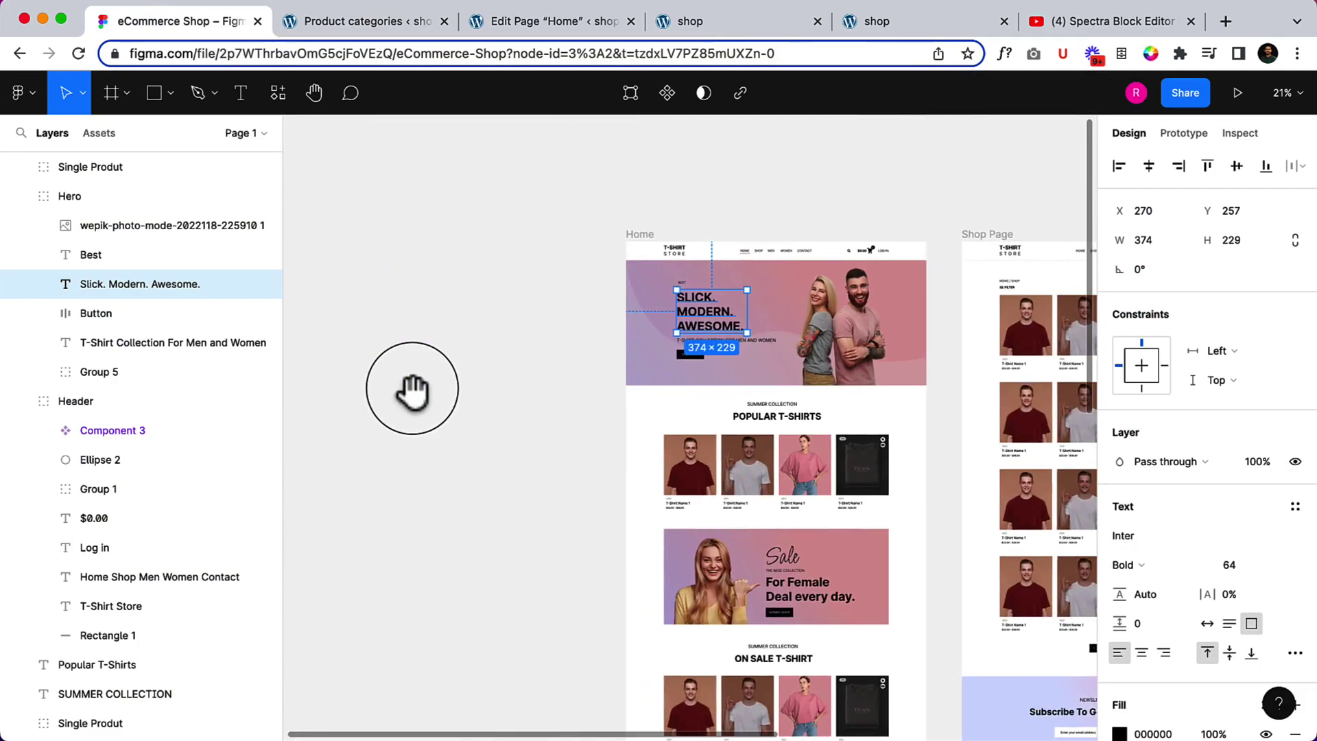
pyautogui.scroll(-3, 412, 389)
pyautogui.scroll(-10, 759, 525)
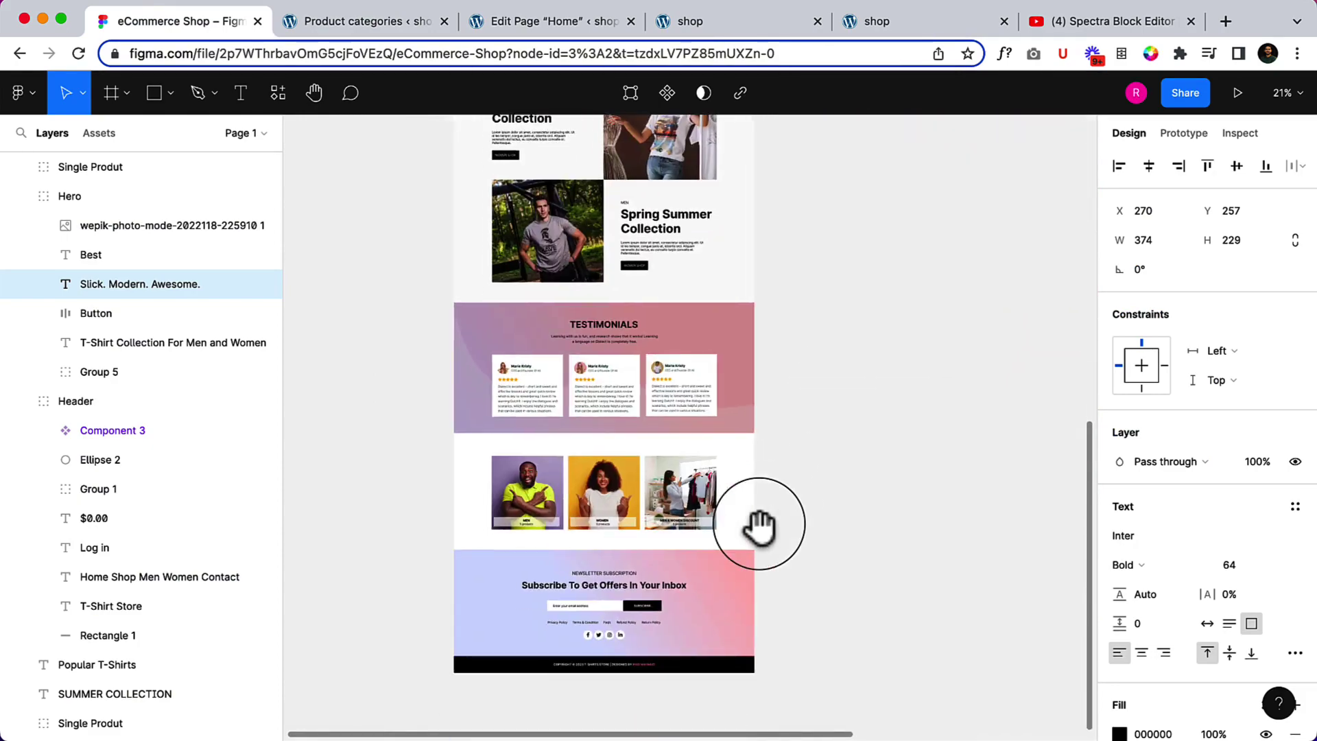
pyautogui.click(841, 514)
pyautogui.scroll(5, 558, 471)
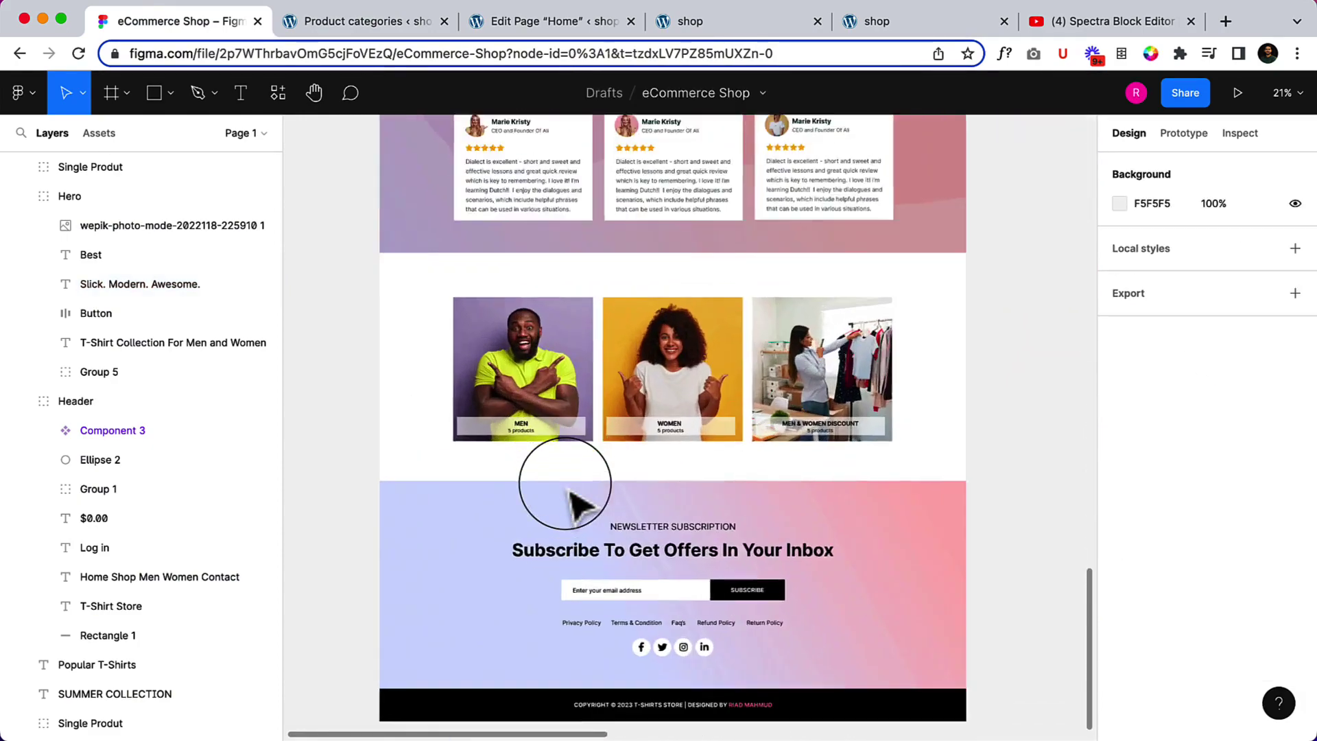
pyautogui.scroll(3, 785, 420)
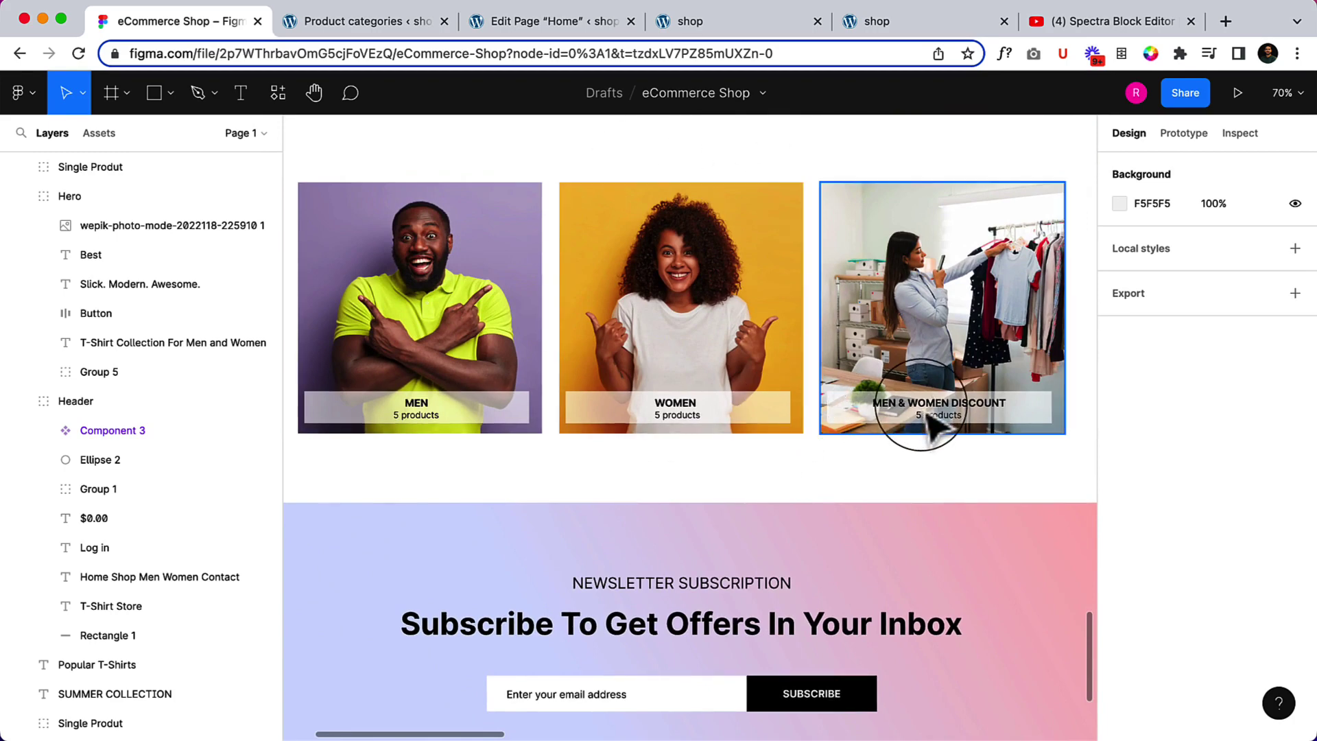
# Return to the WordPress product categories, use cat2.jpg as the thumbnail and add the Women category.
pyautogui.click(348, 22)
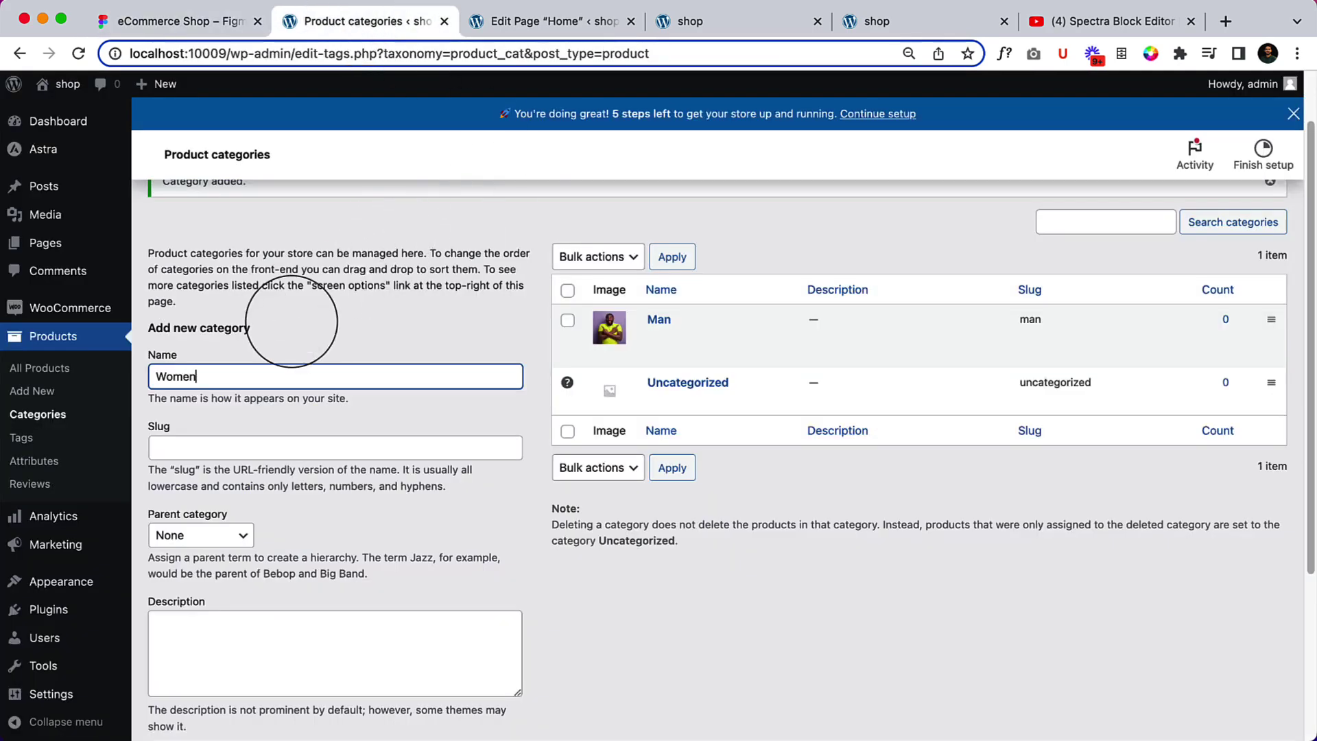
pyautogui.click(476, 560)
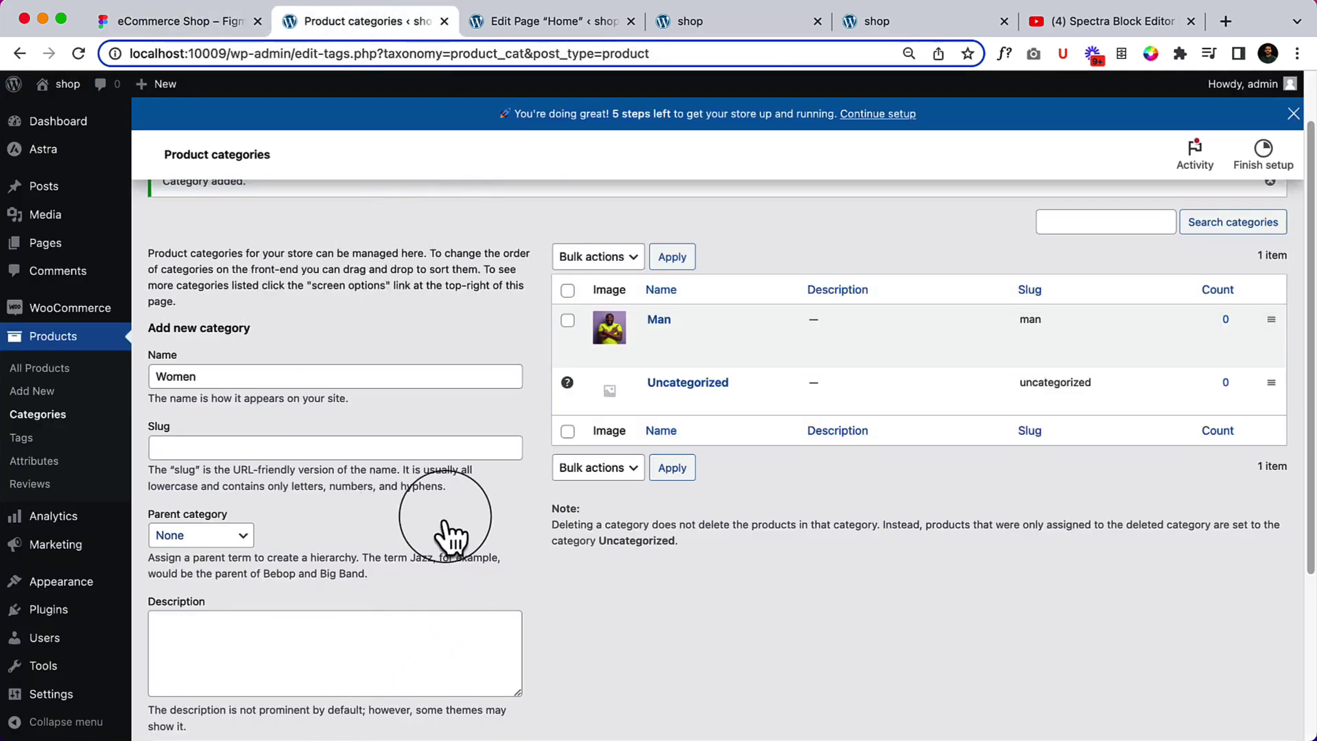
pyautogui.scroll(-5, 446, 521)
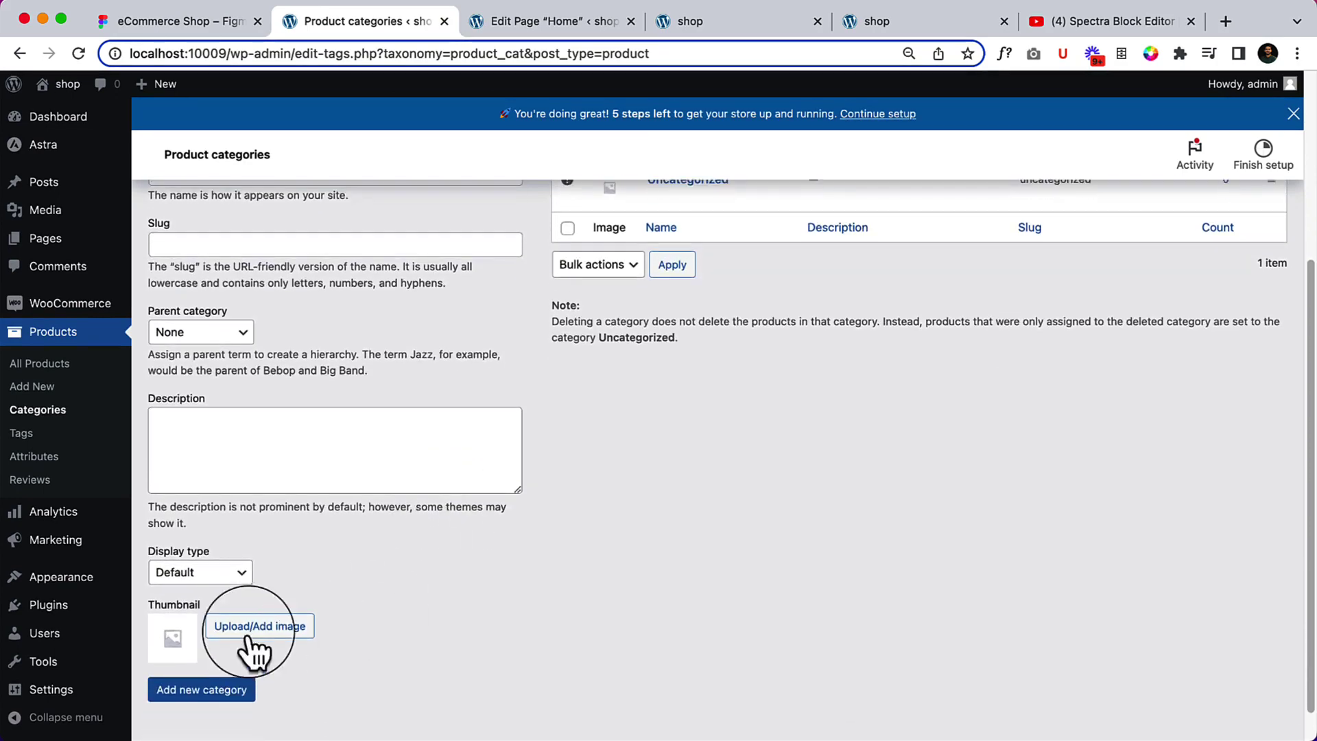
pyautogui.click(271, 626)
pyautogui.click(234, 319)
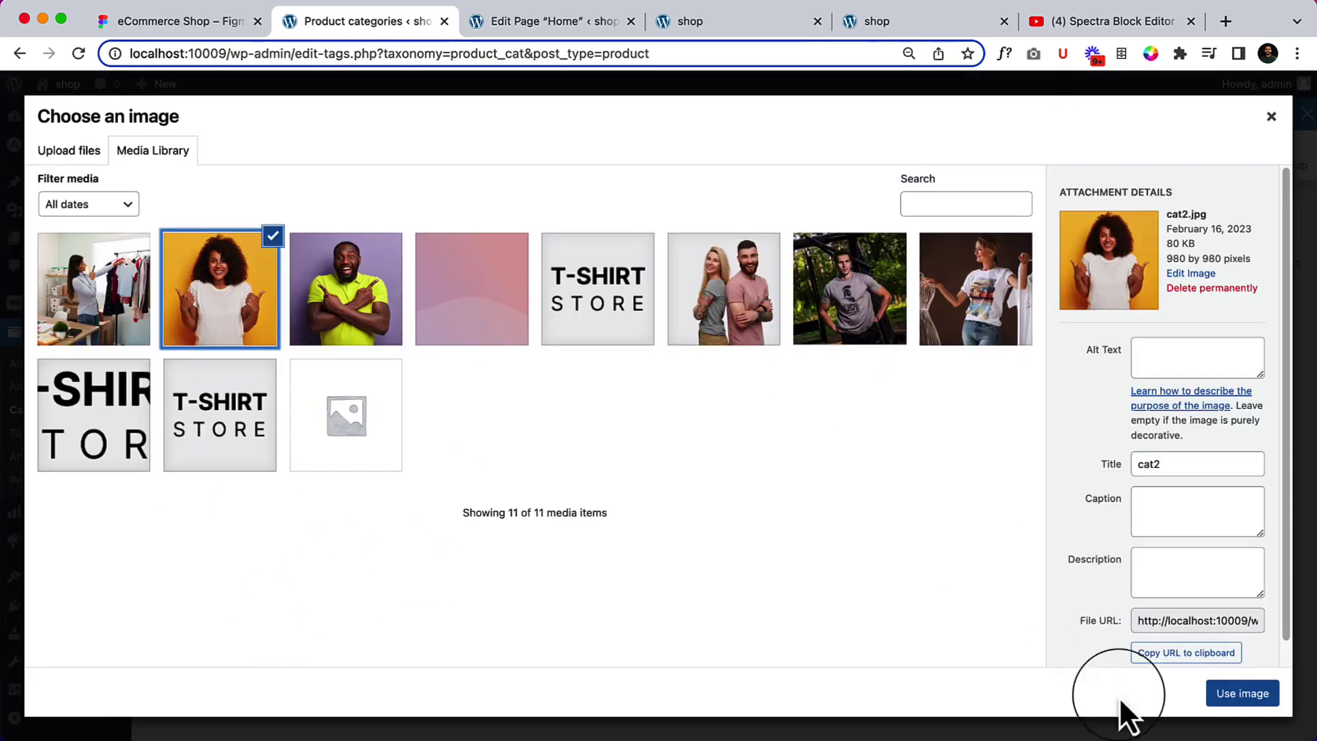
pyautogui.click(1250, 694)
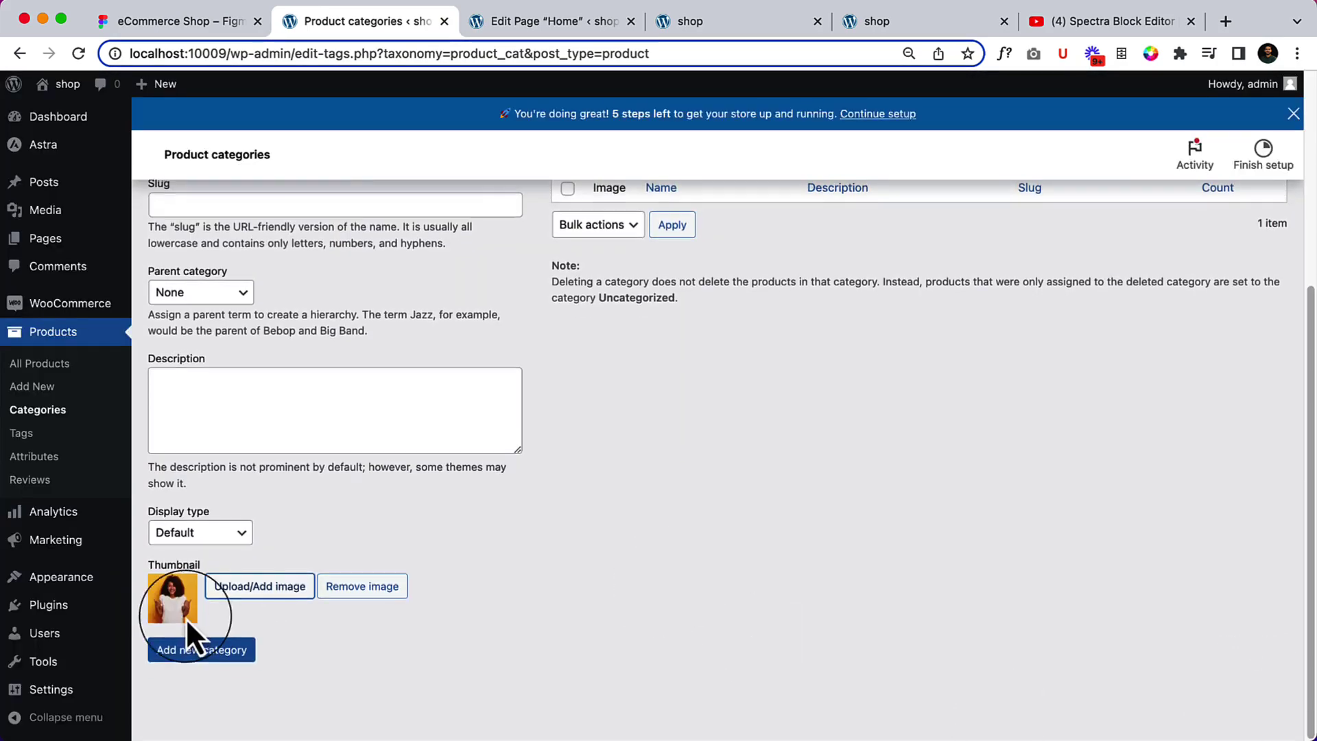
pyautogui.click(165, 655)
# Add a product category named Men & Women Discount with cat3.jpg as its thumbnail.
pyautogui.scroll(4, 559, 544)
pyautogui.click(369, 271)
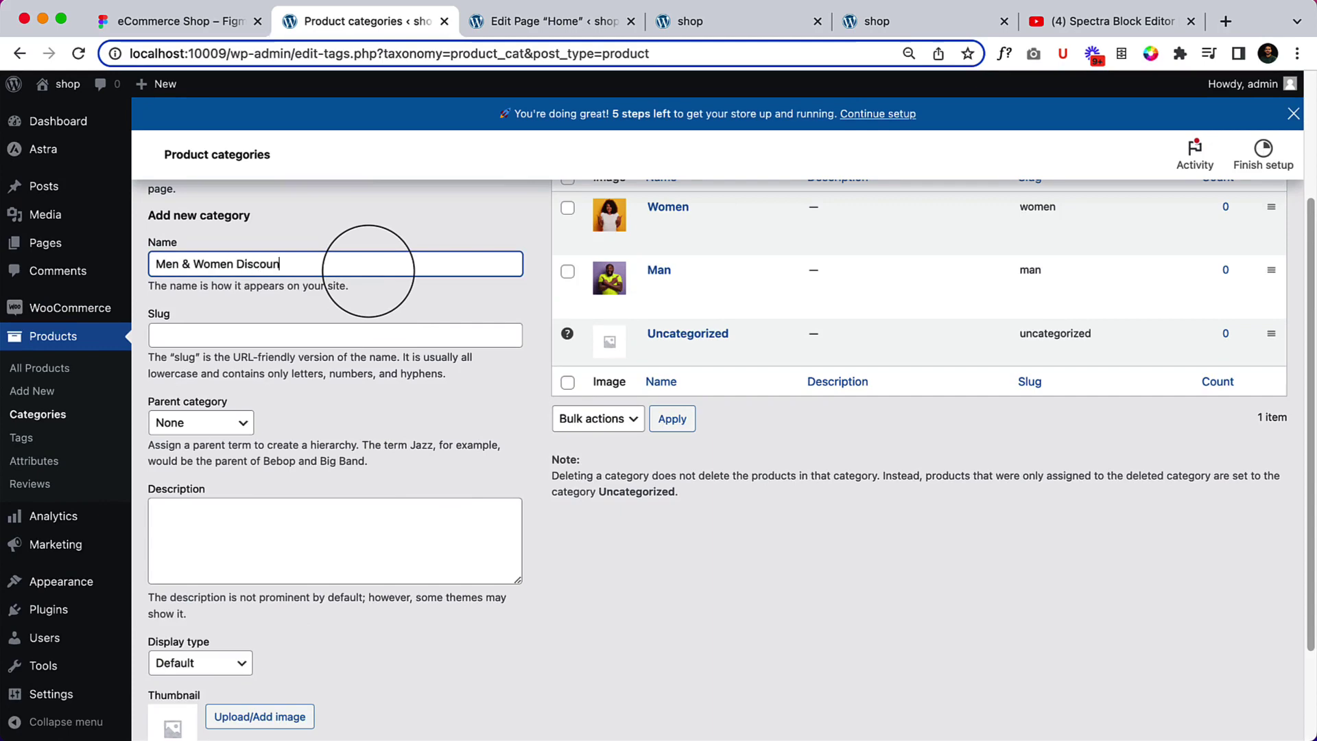
pyautogui.scroll(-4, 529, 440)
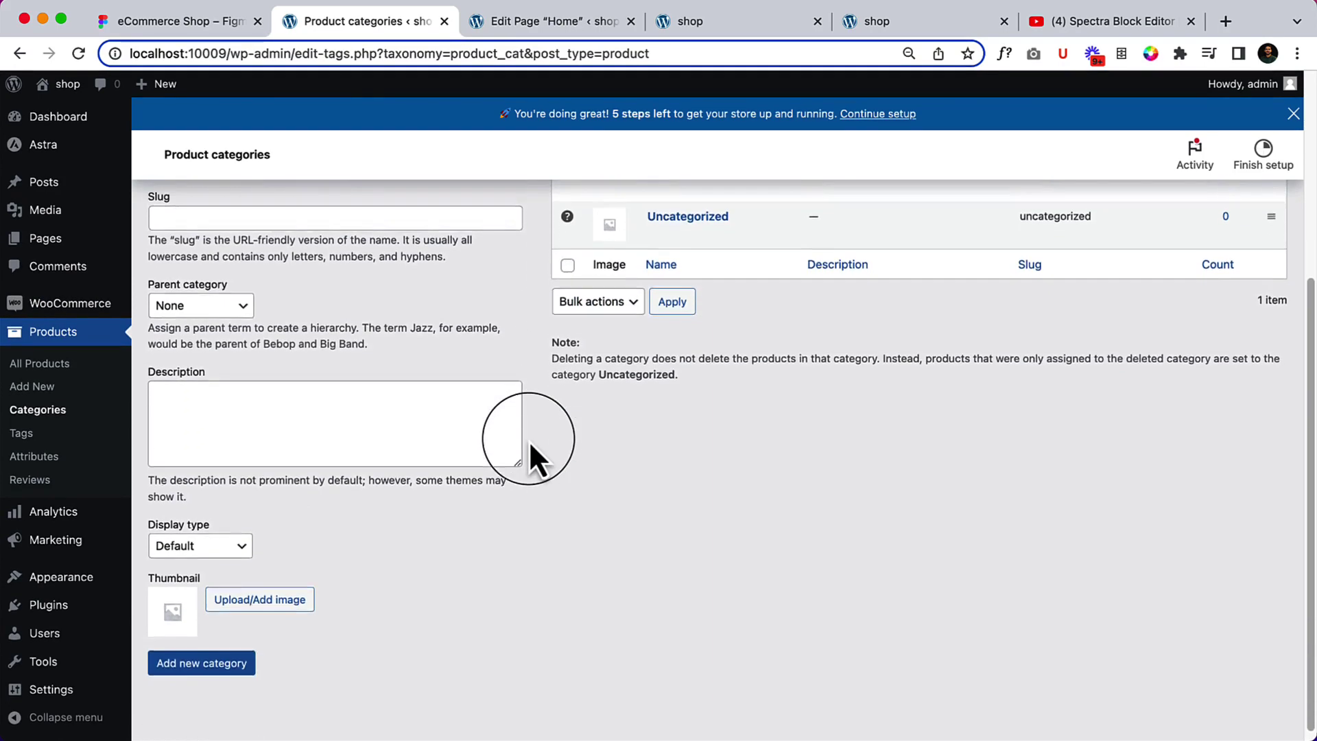
pyautogui.click(278, 590)
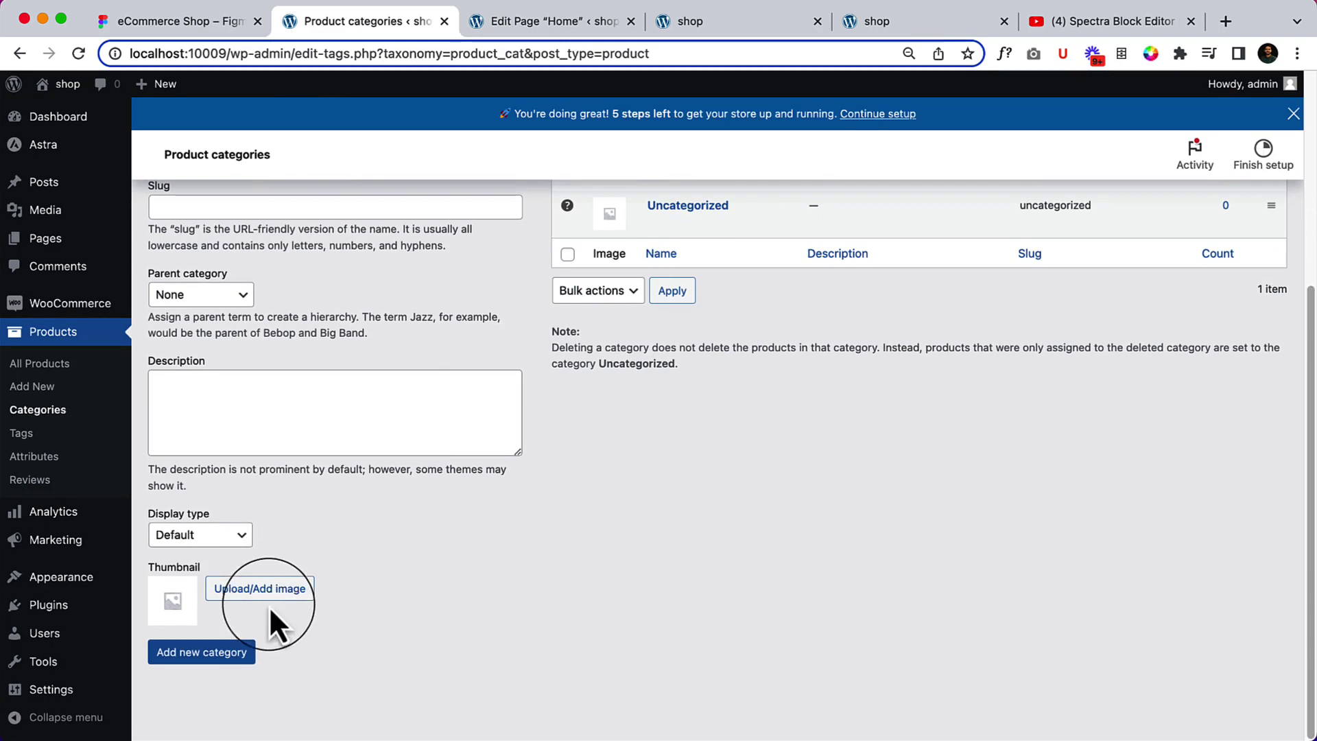
pyautogui.click(92, 353)
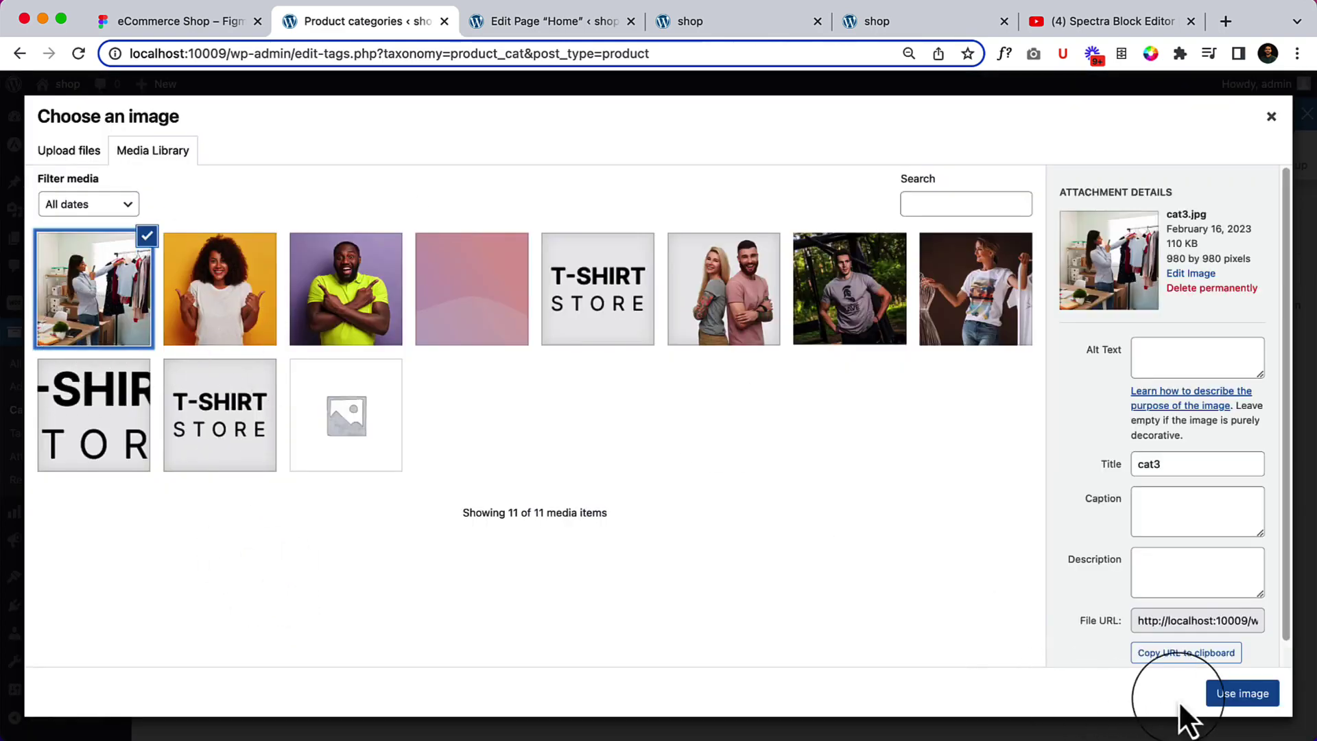
pyautogui.click(1240, 694)
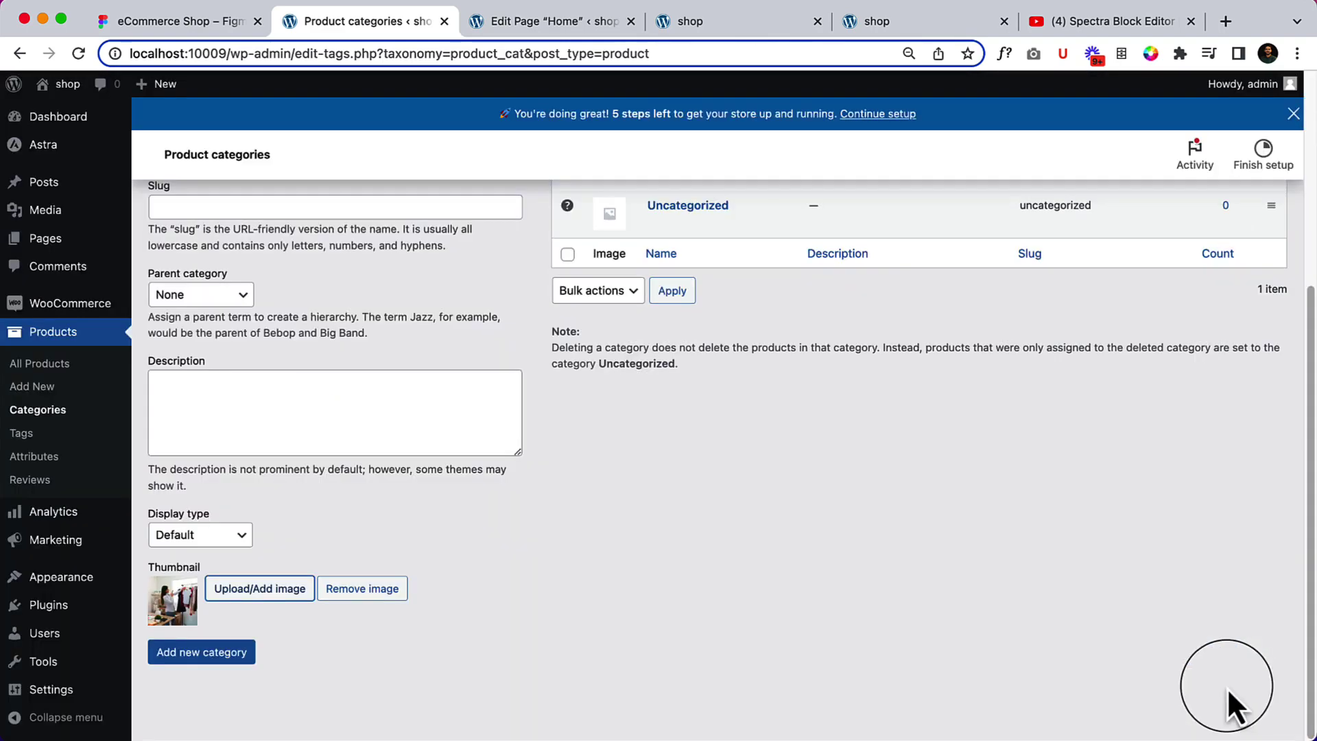
pyautogui.click(230, 658)
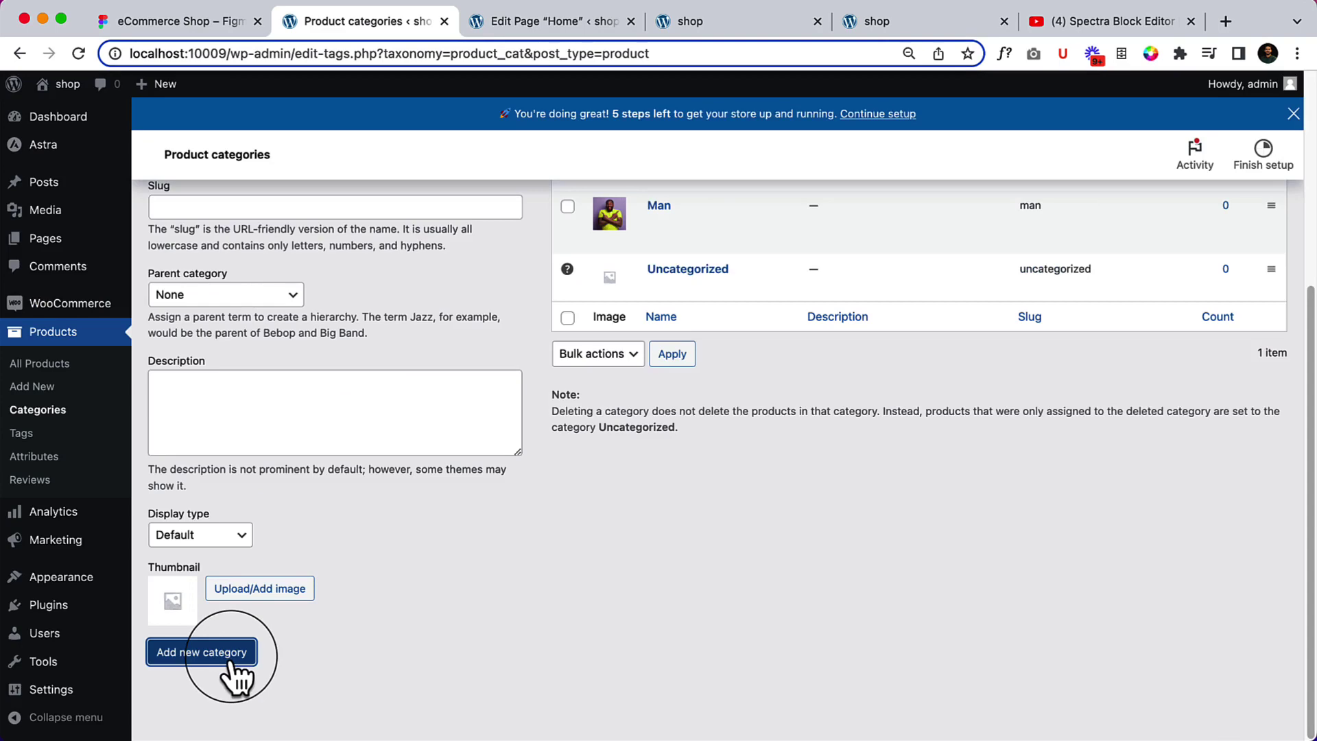
# Open the product attributes and add two new attributes named Color and Size.
pyautogui.scroll(5, 628, 588)
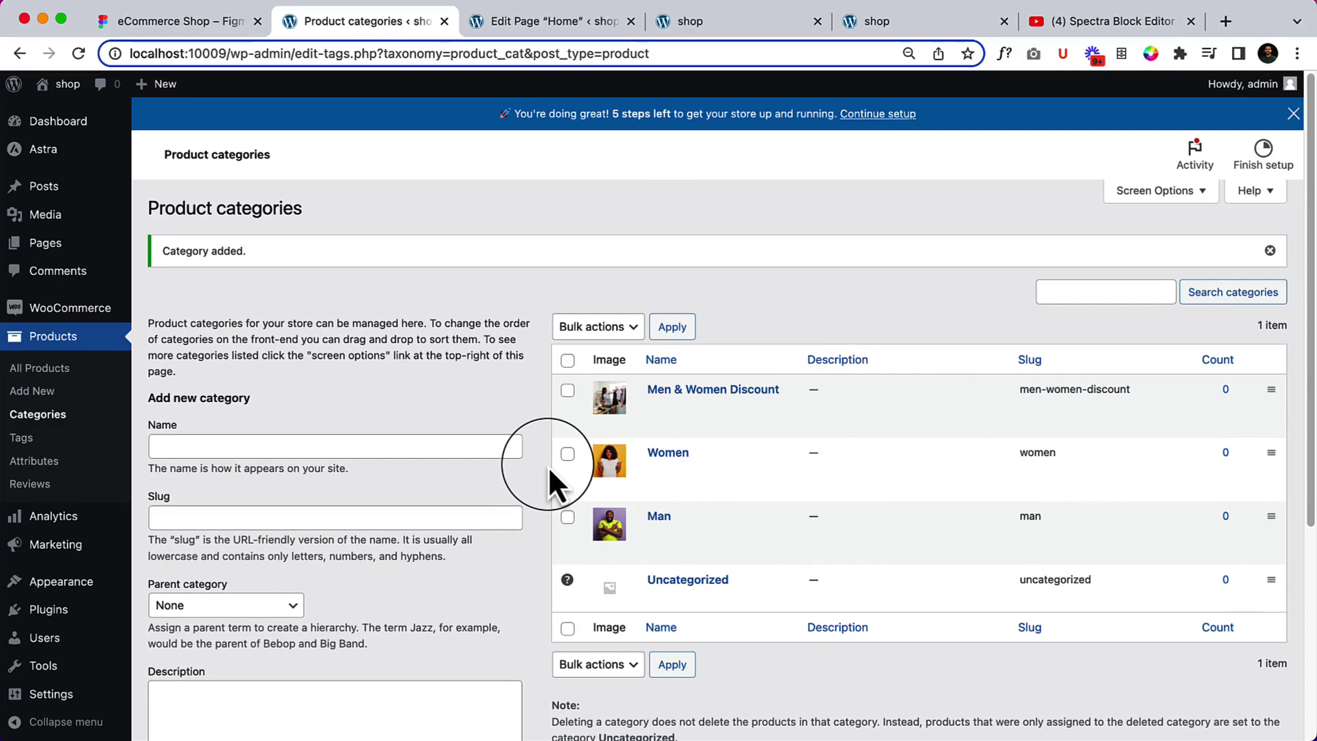
pyautogui.scroll(-2, 549, 467)
pyautogui.scroll(-5, 549, 466)
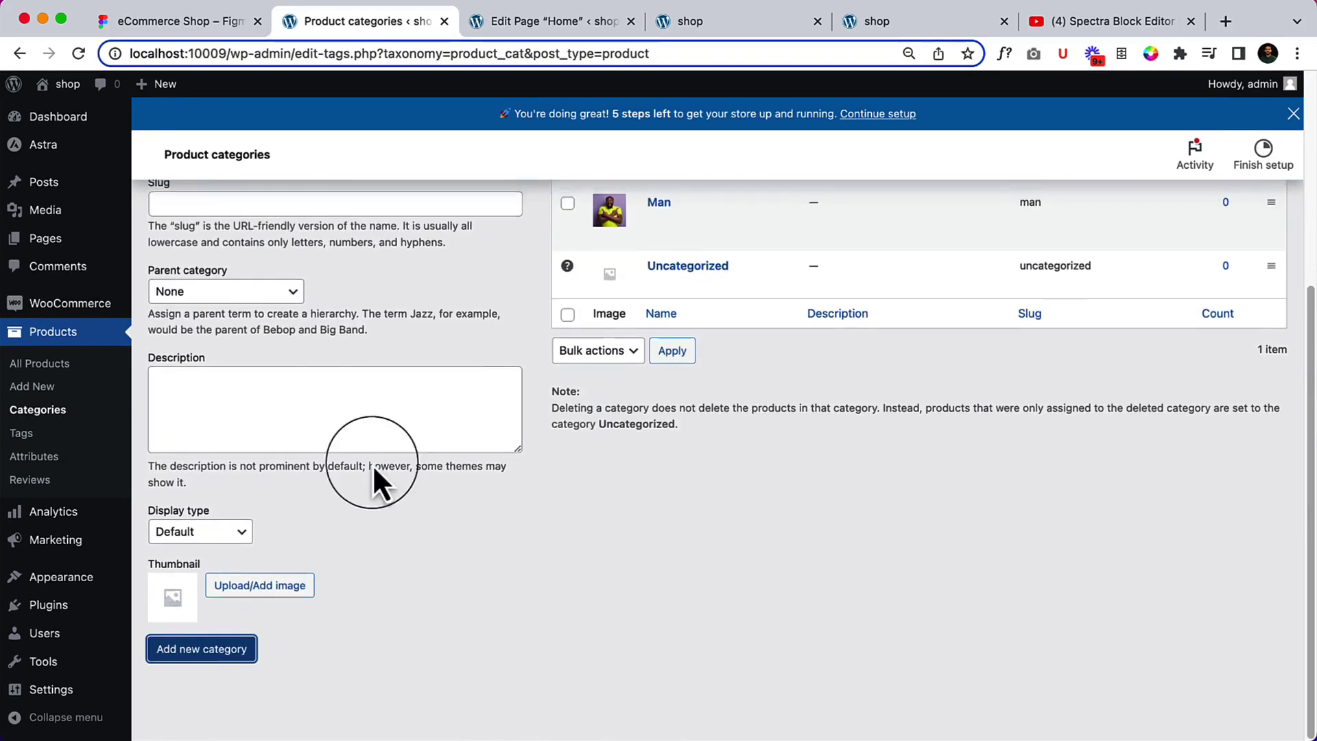
pyautogui.scroll(6, 296, 487)
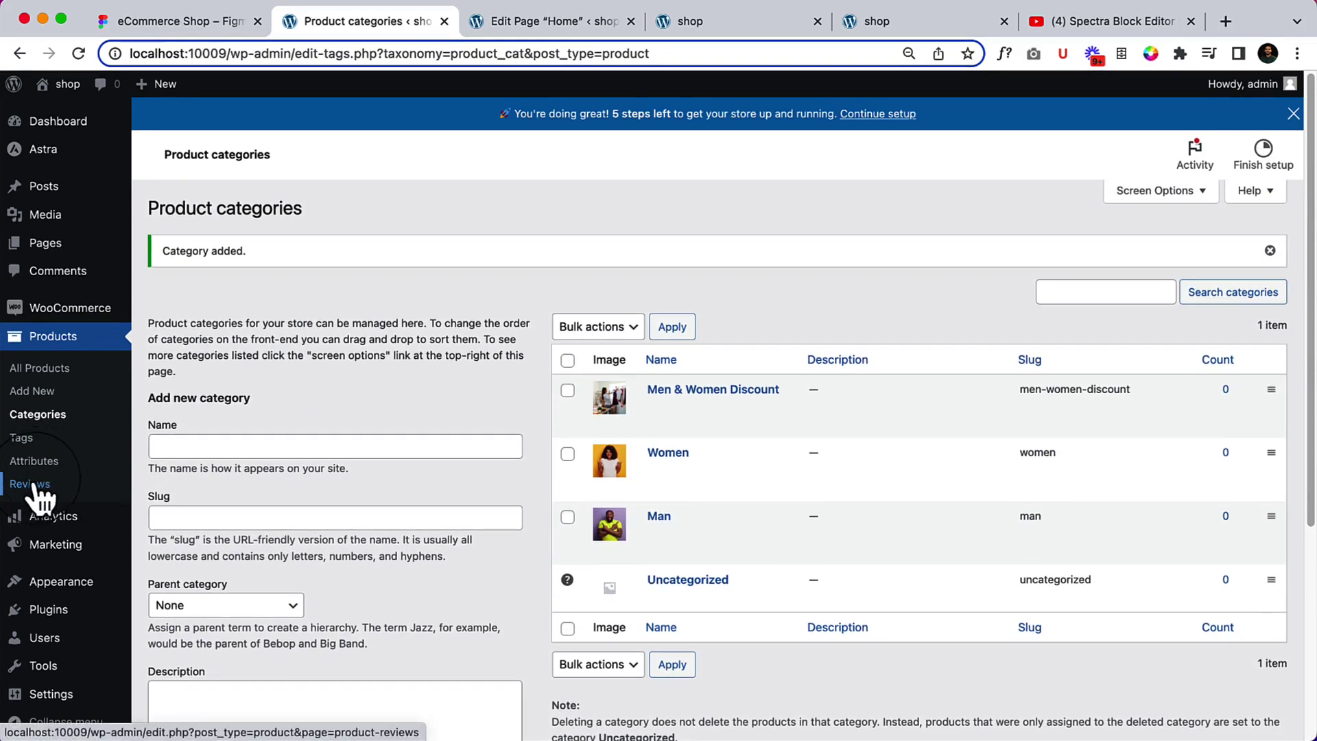
pyautogui.click(40, 467)
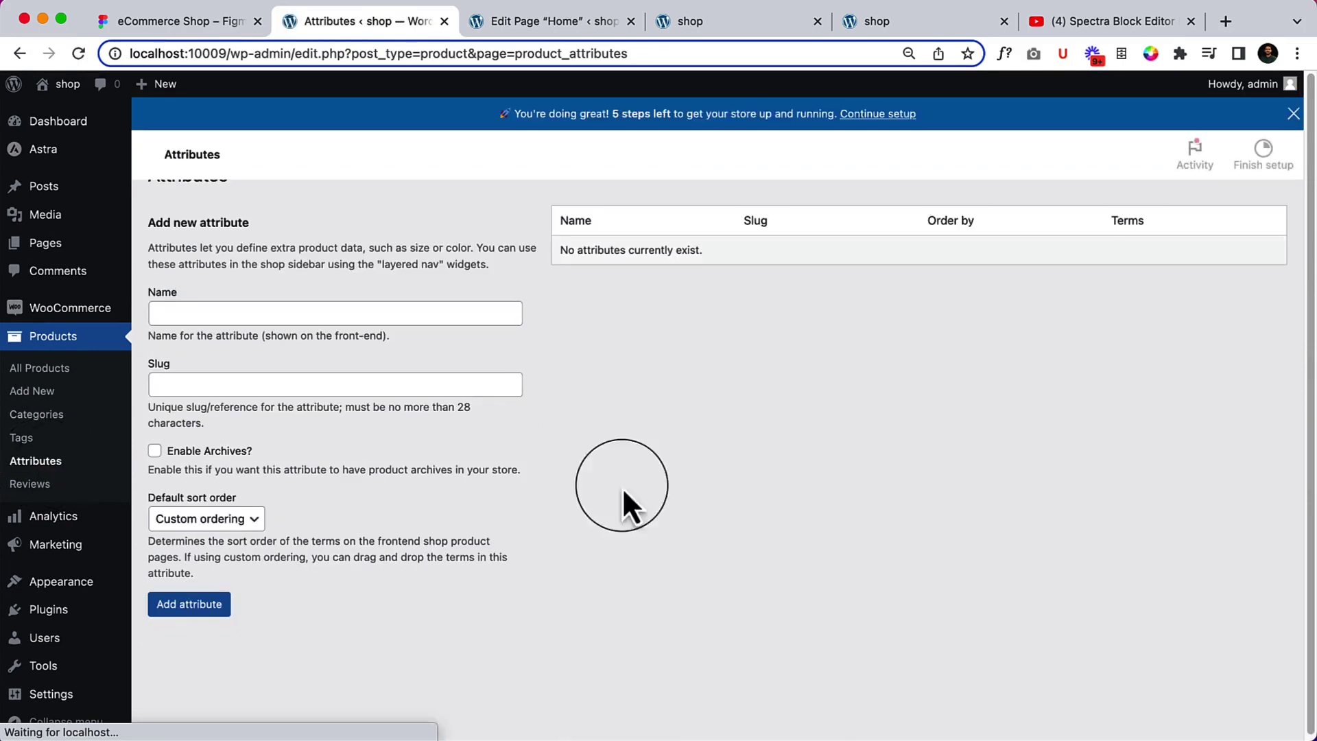
pyautogui.click(286, 345)
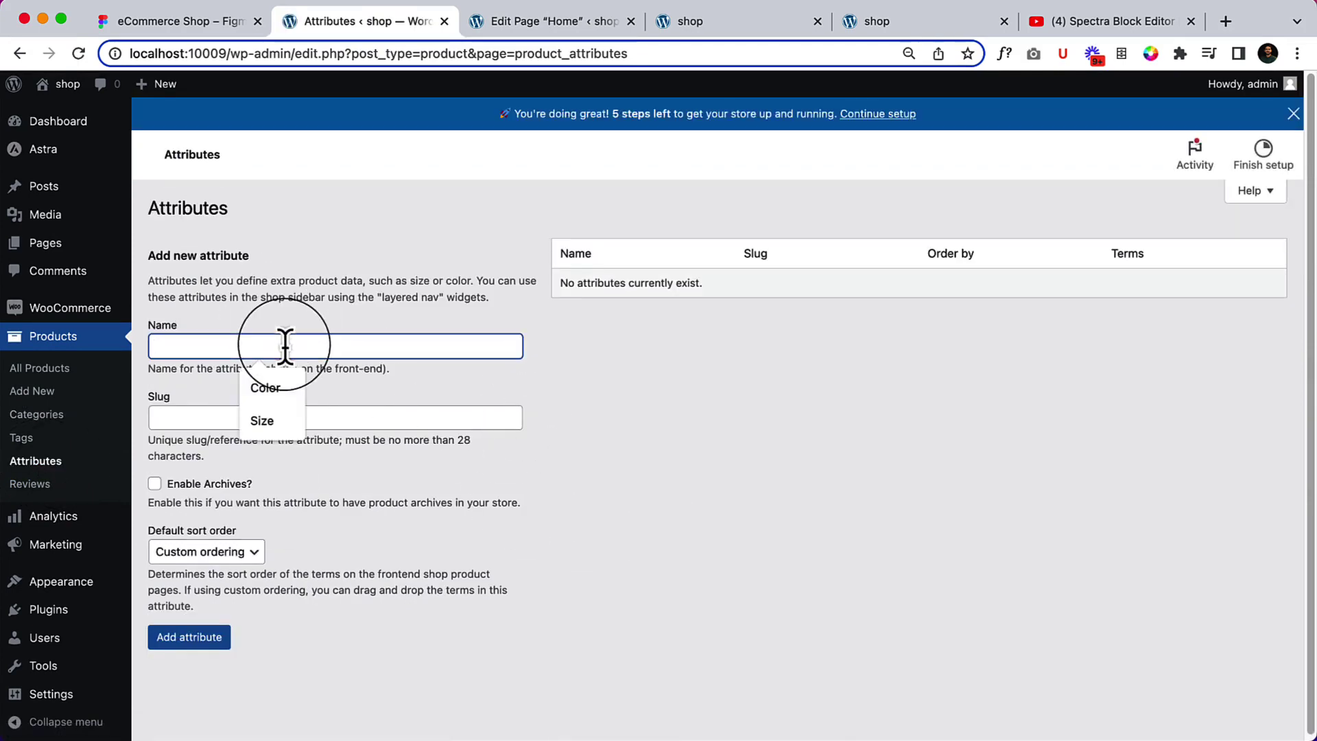
pyautogui.click(265, 386)
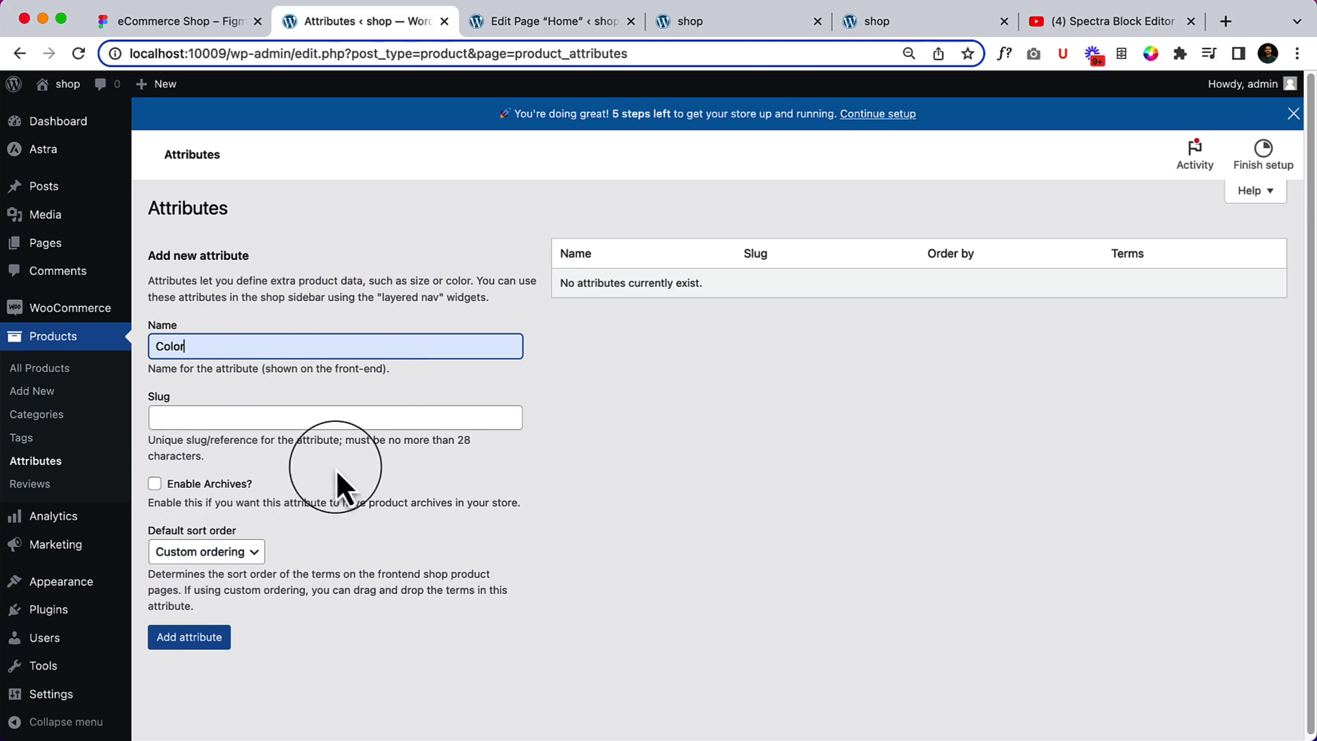
pyautogui.click(214, 644)
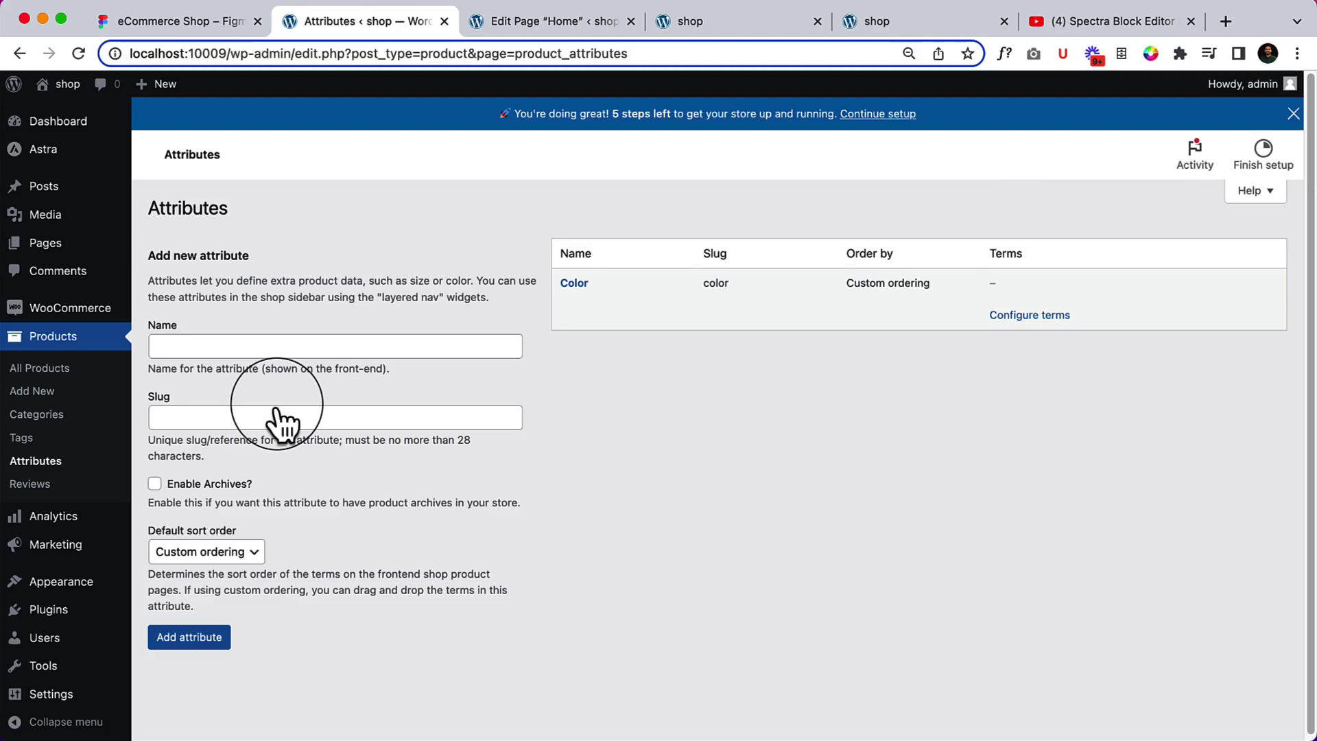
pyautogui.click(270, 347)
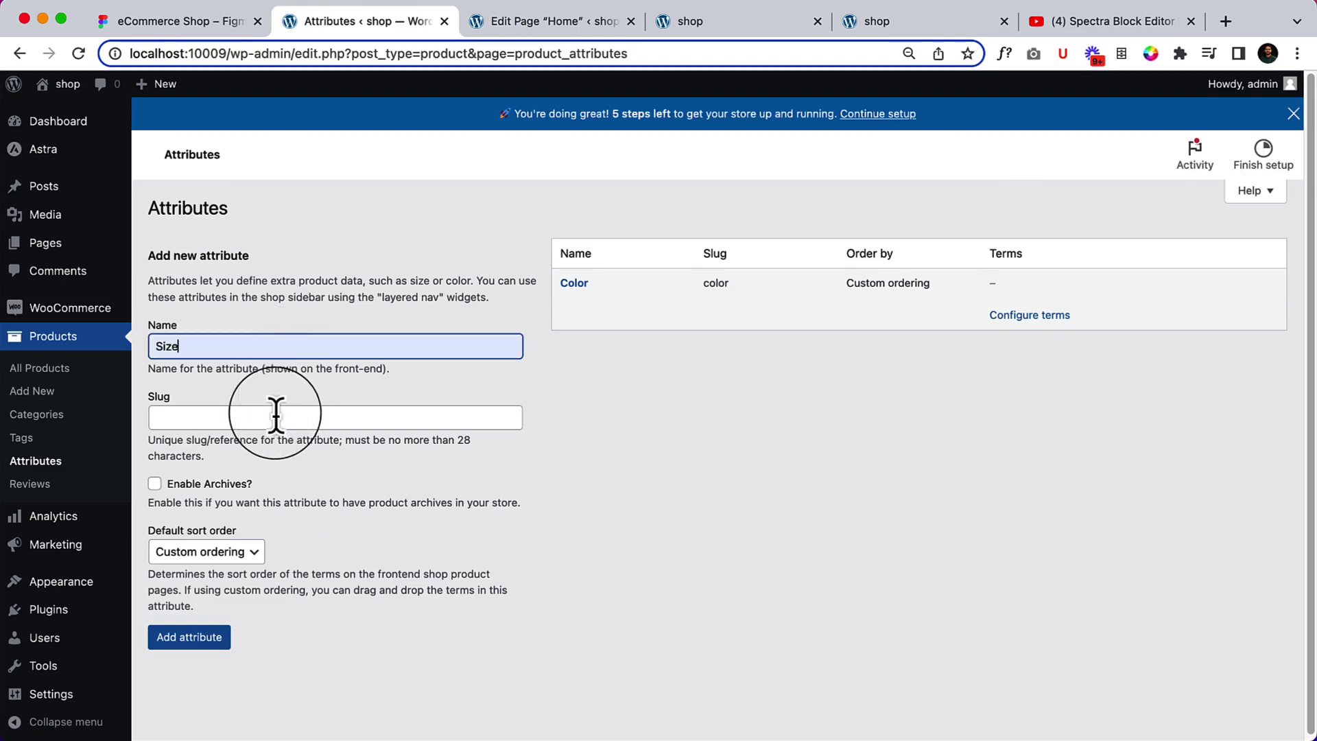
pyautogui.click(196, 638)
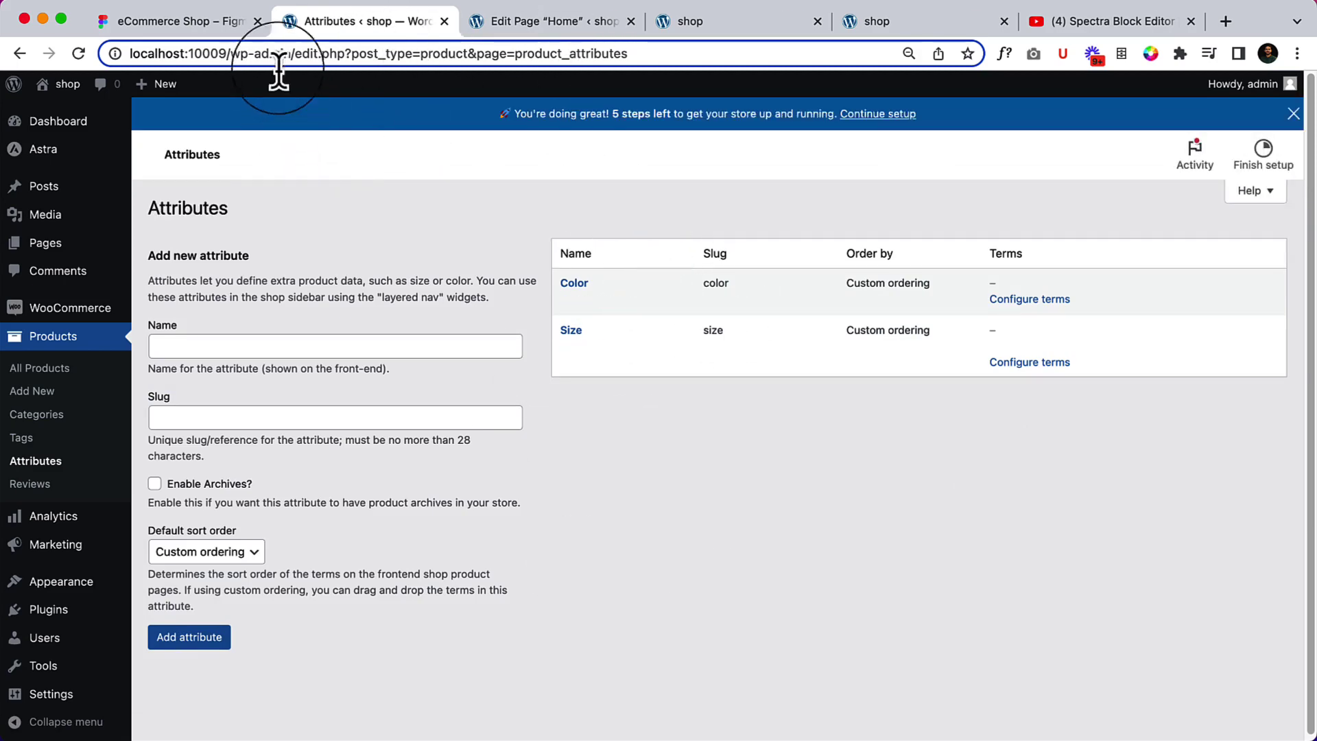
# Switch to the Figma design and examine the Color and Size options on the Single Product Page.
pyautogui.click(212, 26)
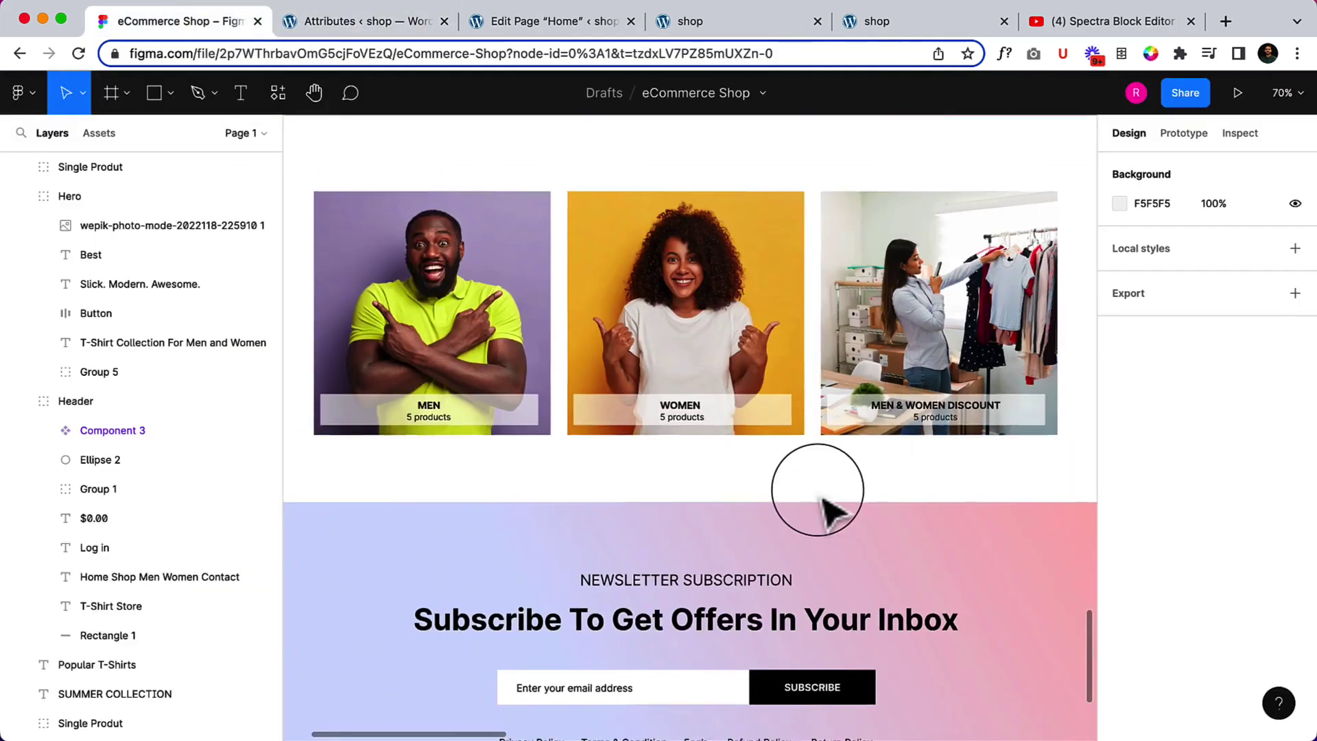
pyautogui.scroll(-5, 826, 514)
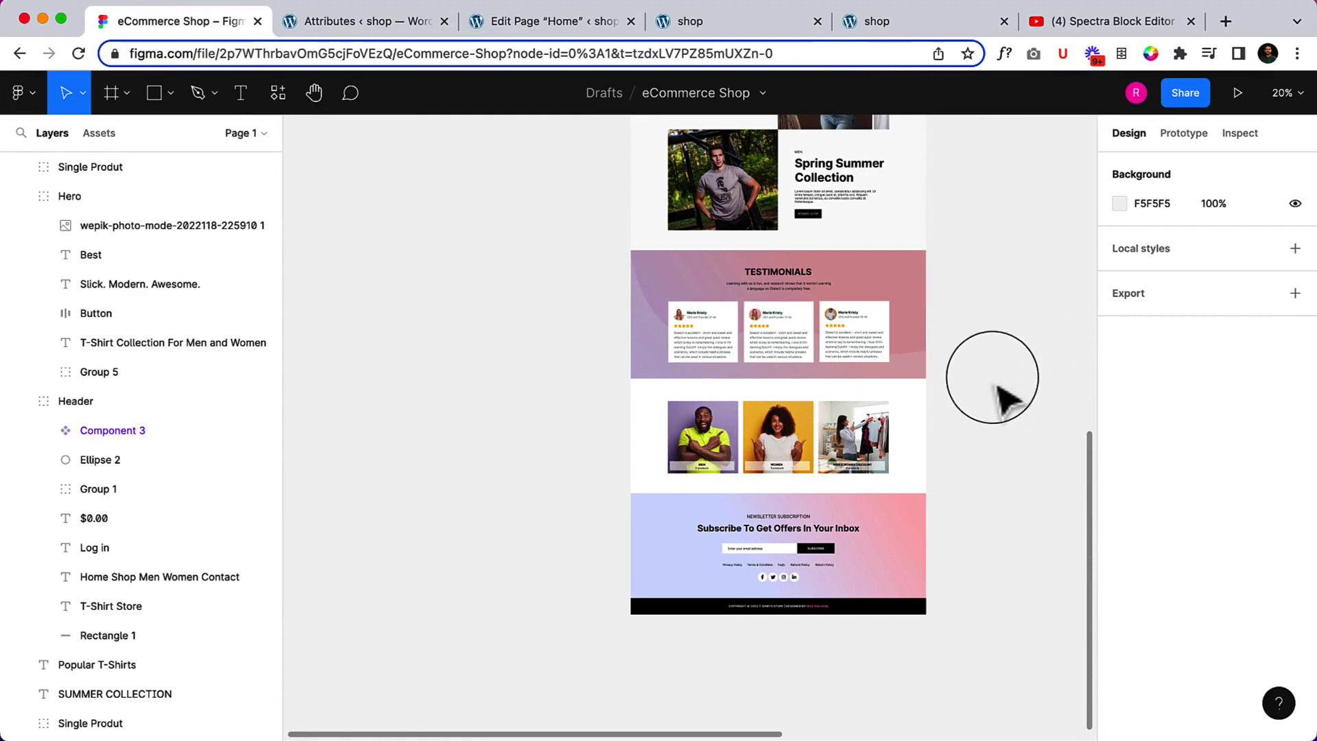
pyautogui.scroll(-5, 986, 377)
pyautogui.hscroll(-5, 986, 377)
pyautogui.scroll(10, 985, 378)
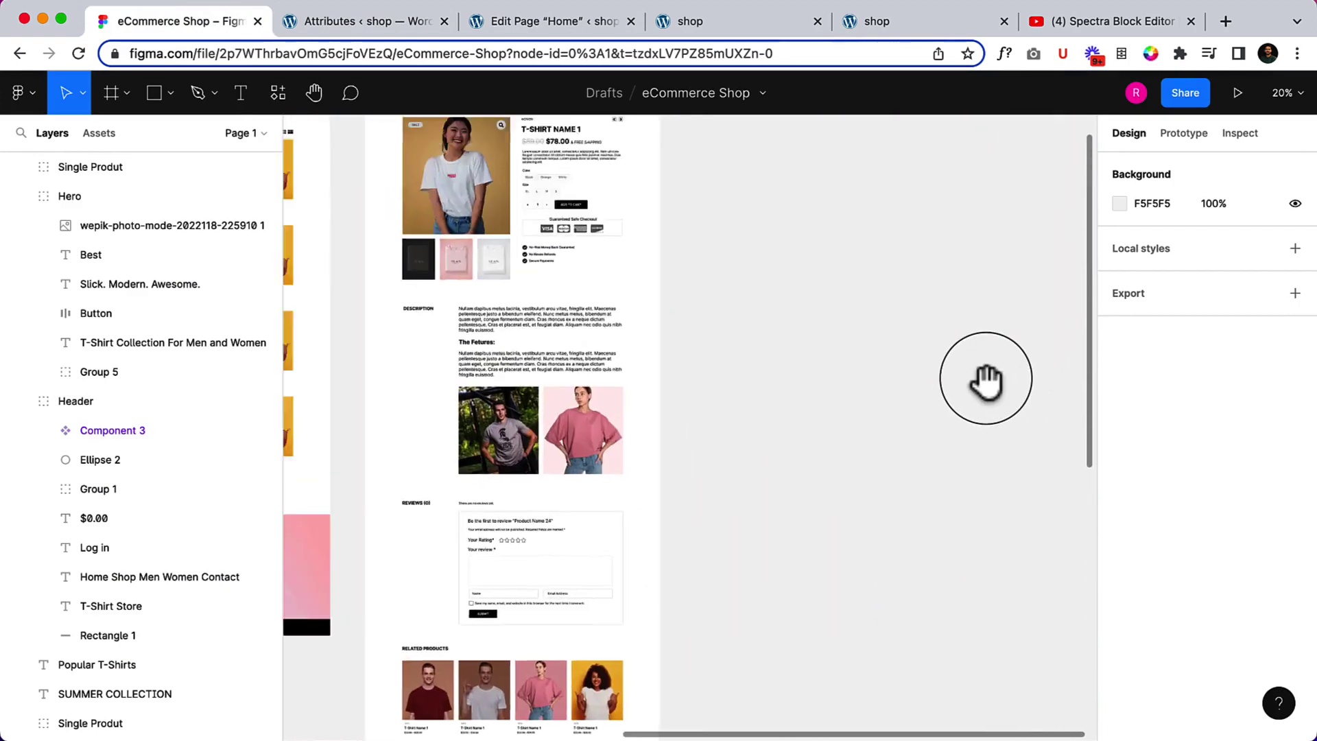
pyautogui.scroll(5, 986, 377)
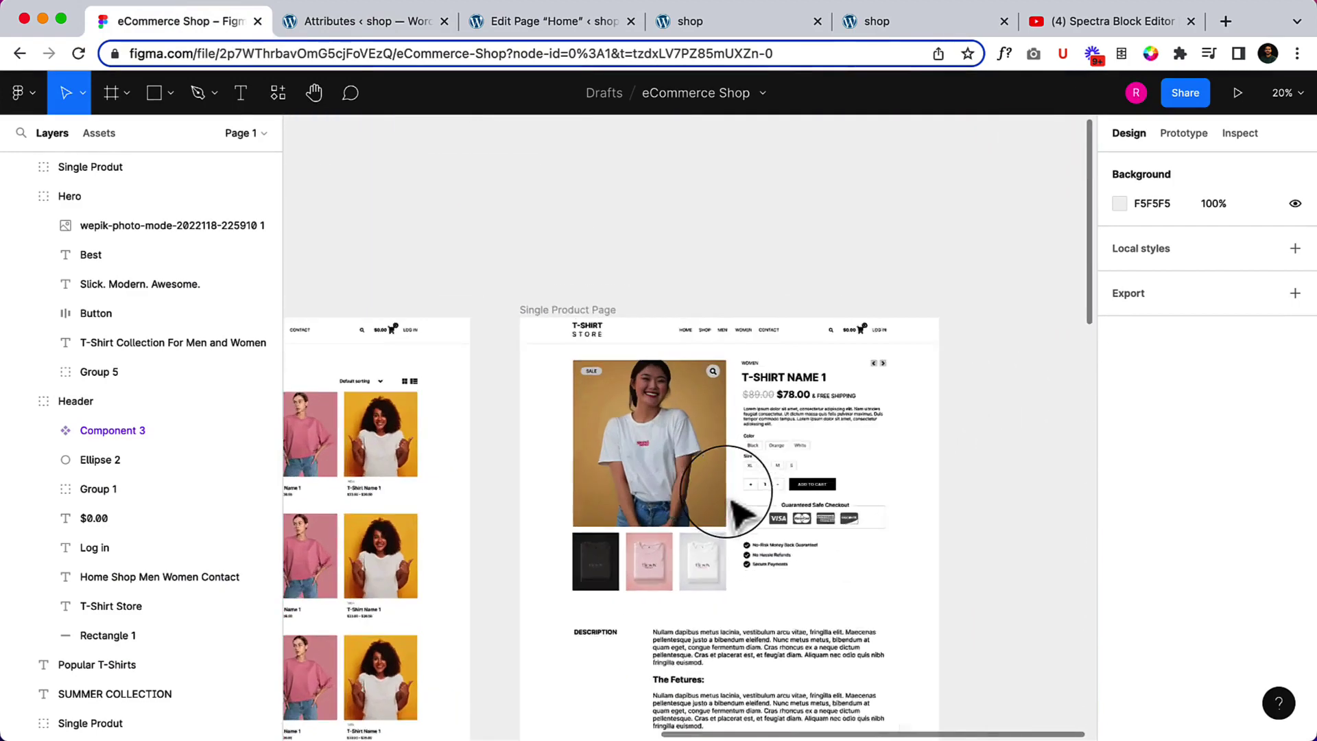
pyautogui.scroll(5, 737, 513)
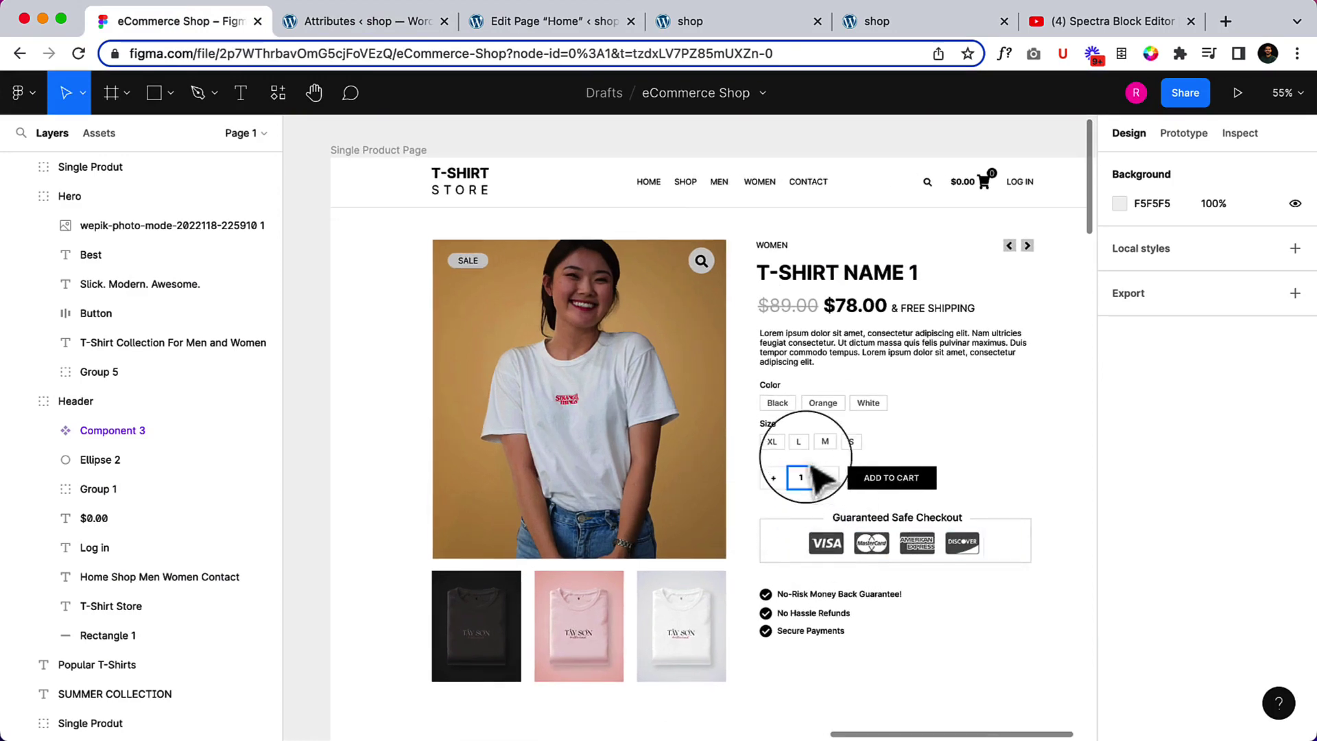
pyautogui.scroll(3, 809, 415)
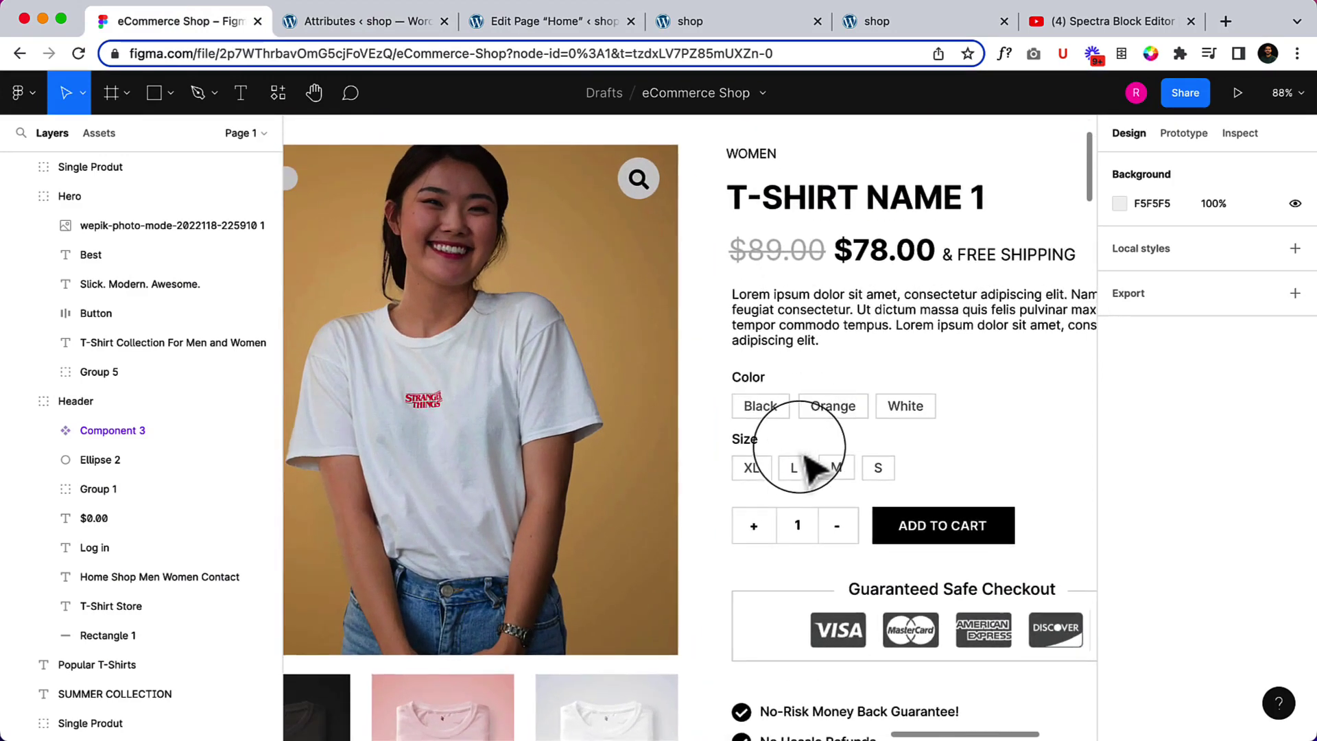
# Return to the WordPress attributes, open the terms of the Color attribute and add the term White.
pyautogui.click(373, 21)
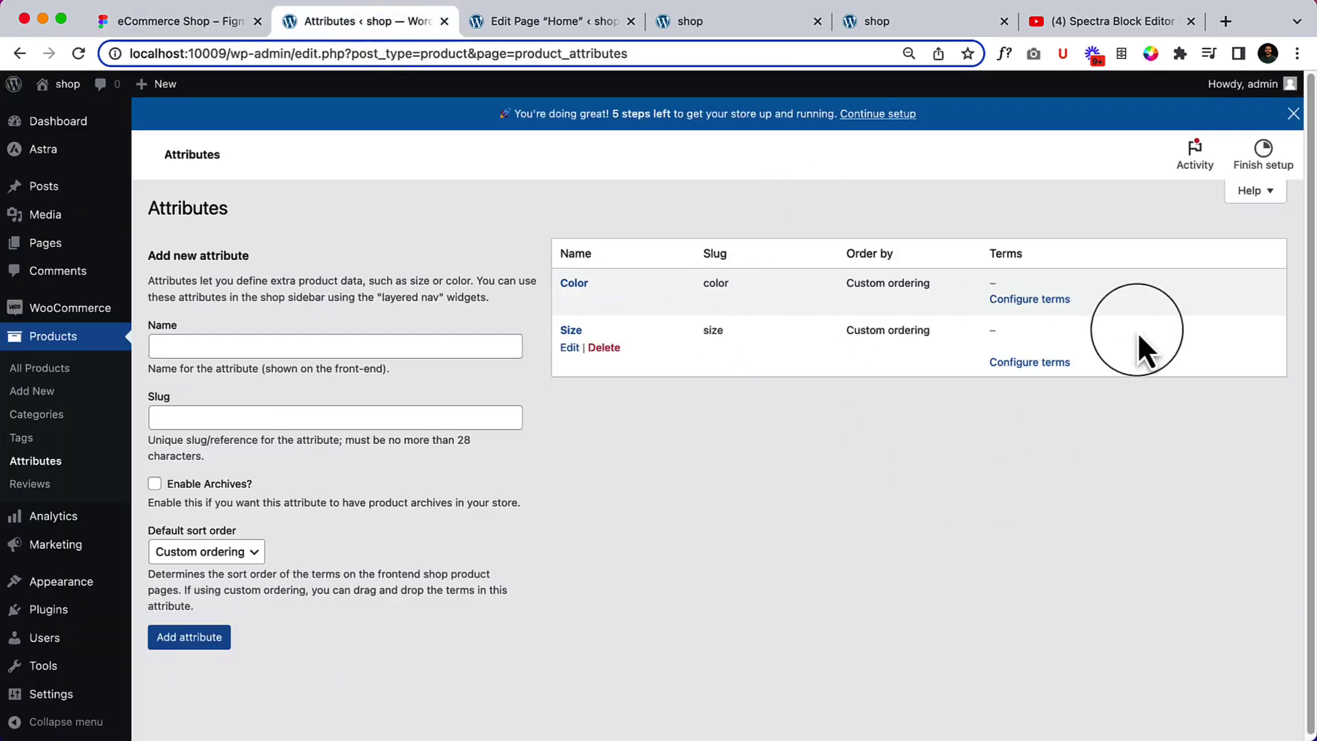
pyautogui.click(1051, 302)
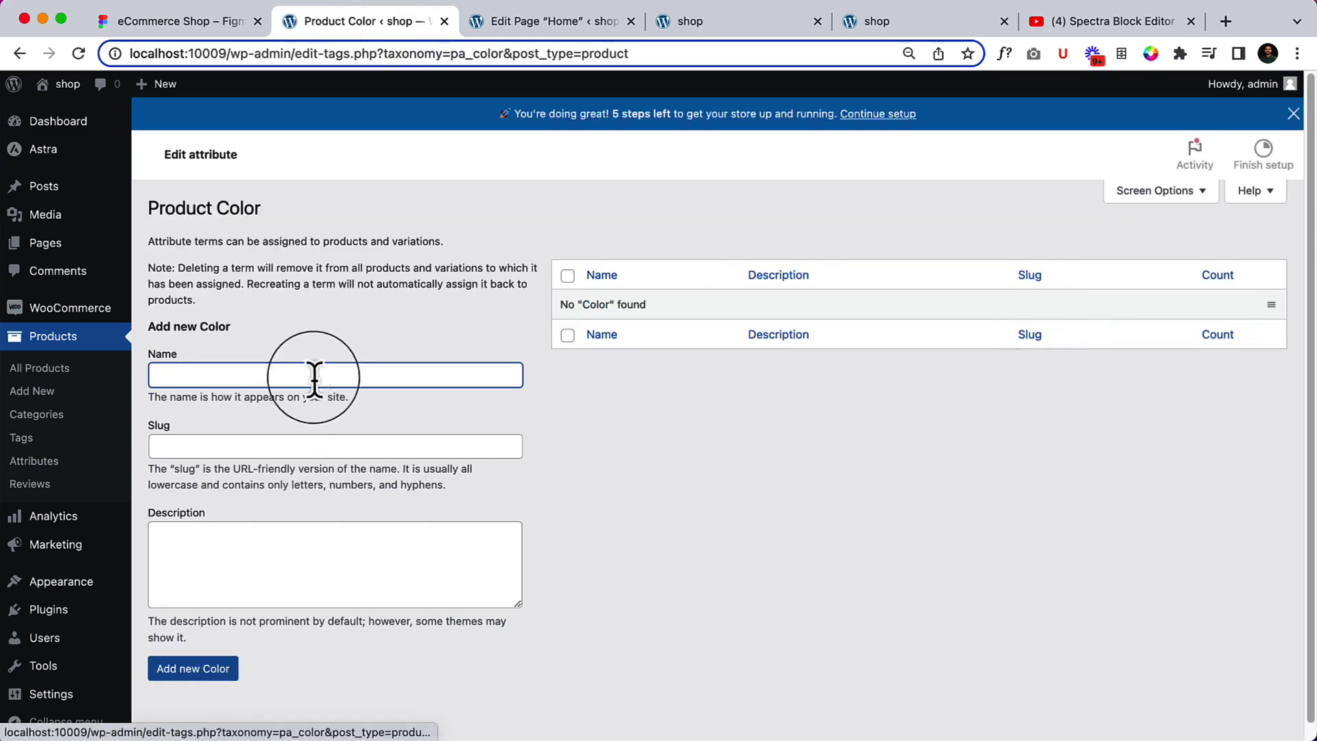
pyautogui.write('White')
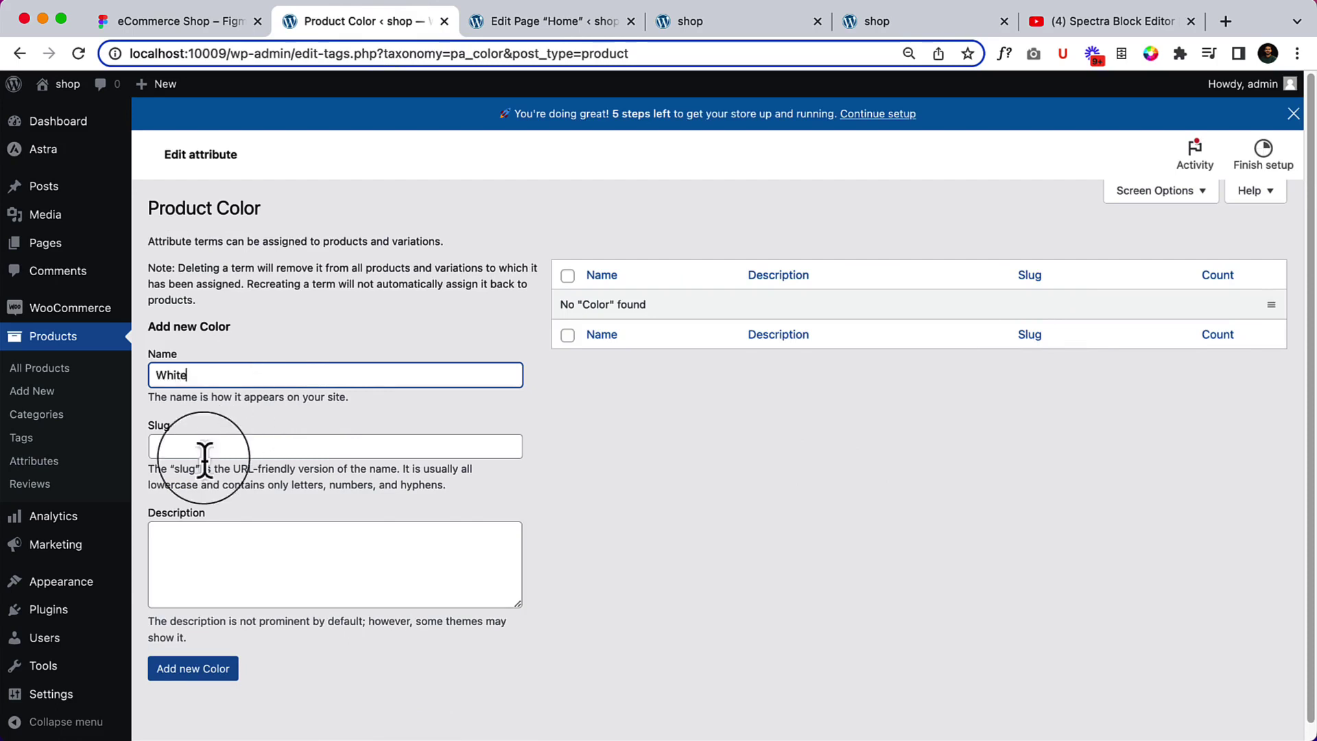
pyautogui.click(194, 669)
# Add the terms Black and Orange to the Color attribute.
pyautogui.click(336, 432)
pyautogui.write('Black')
pyautogui.click(230, 725)
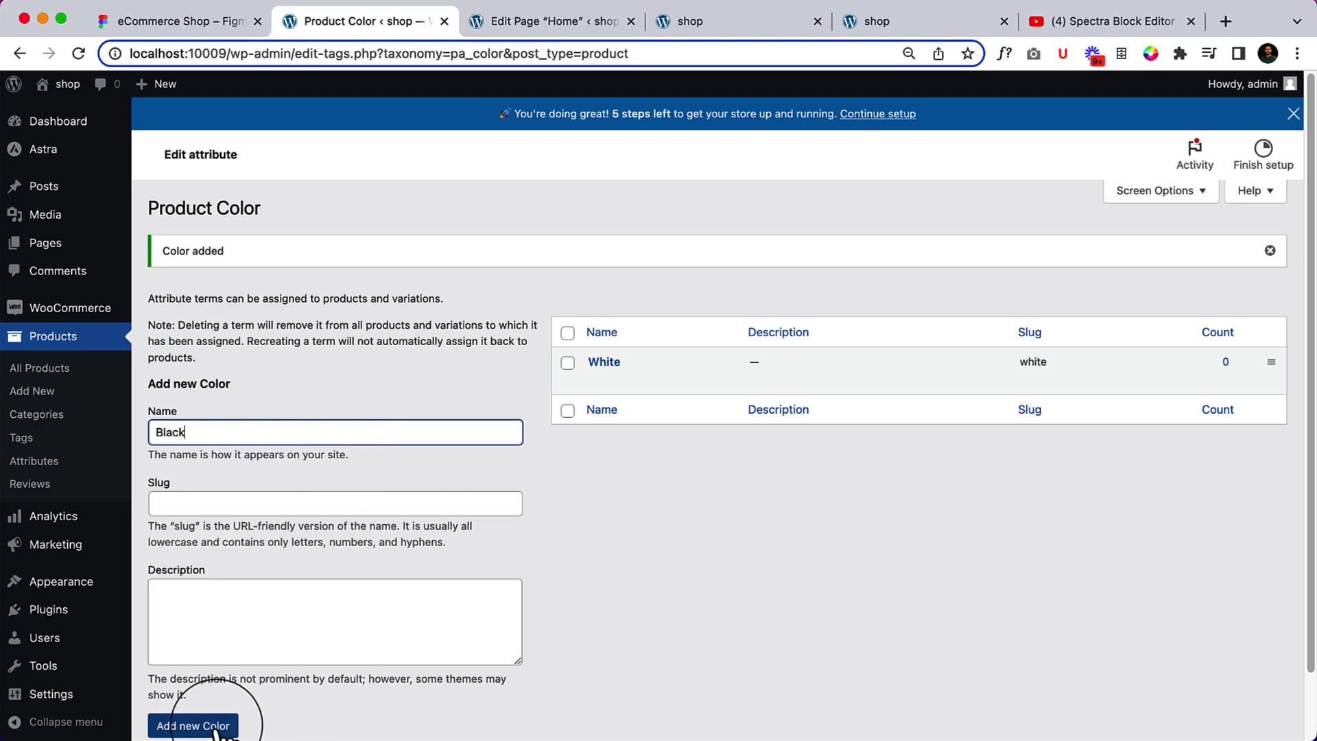
pyautogui.click(298, 434)
pyautogui.write('Orange')
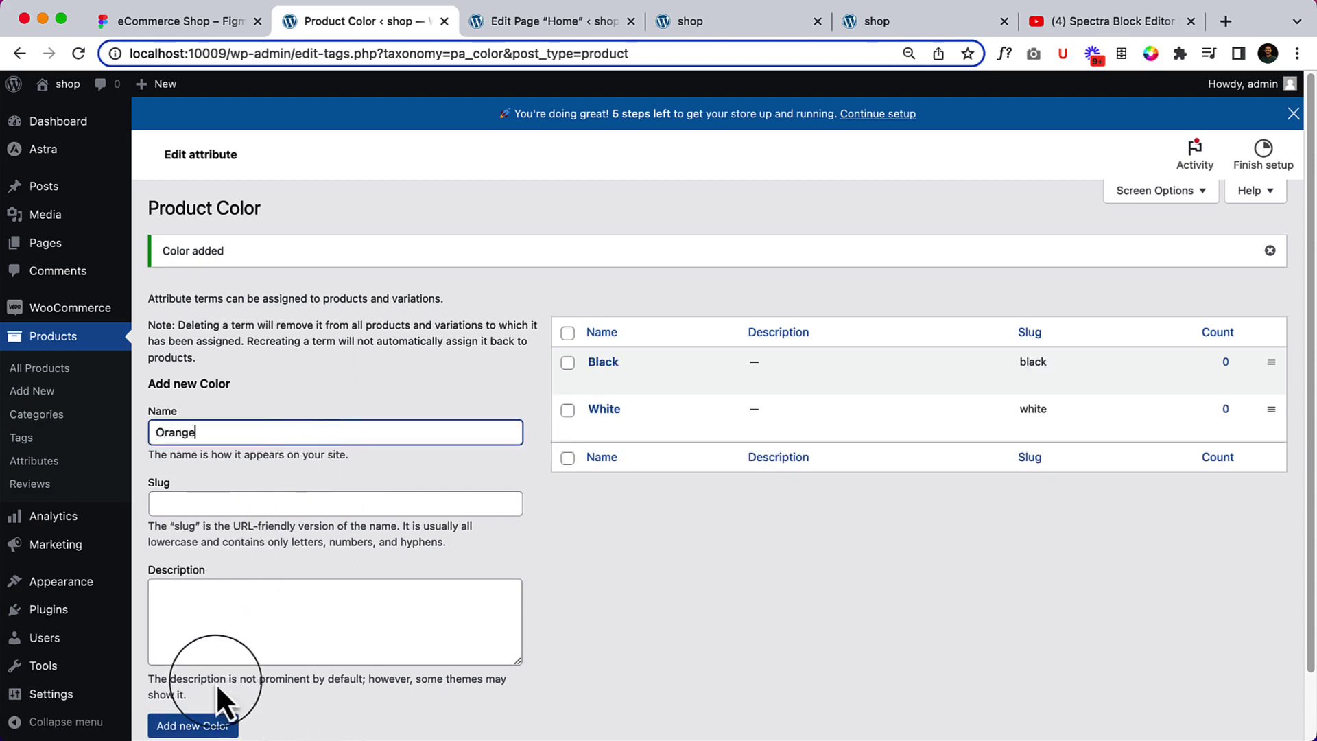
pyautogui.click(218, 725)
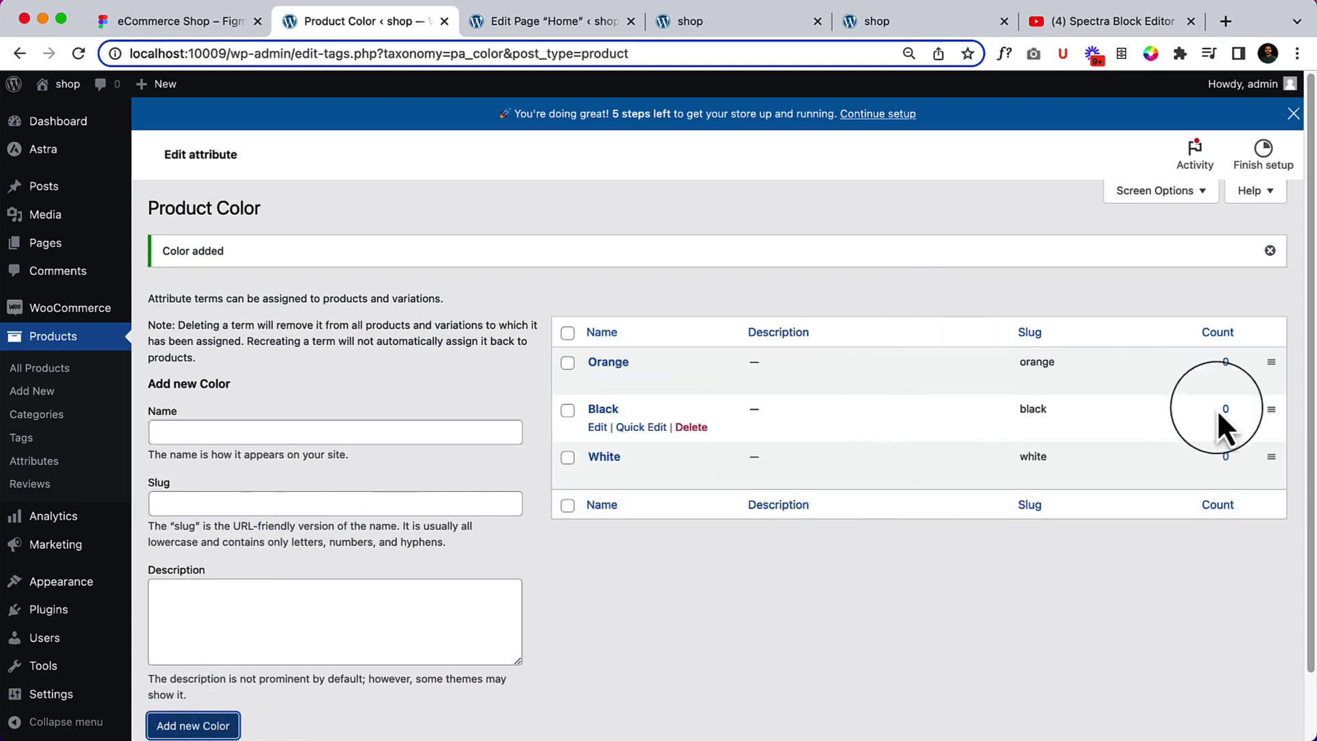
# Go back to the attributes list, open the terms of the Size attribute and add XL and L.
pyautogui.scroll(-2, 985, 521)
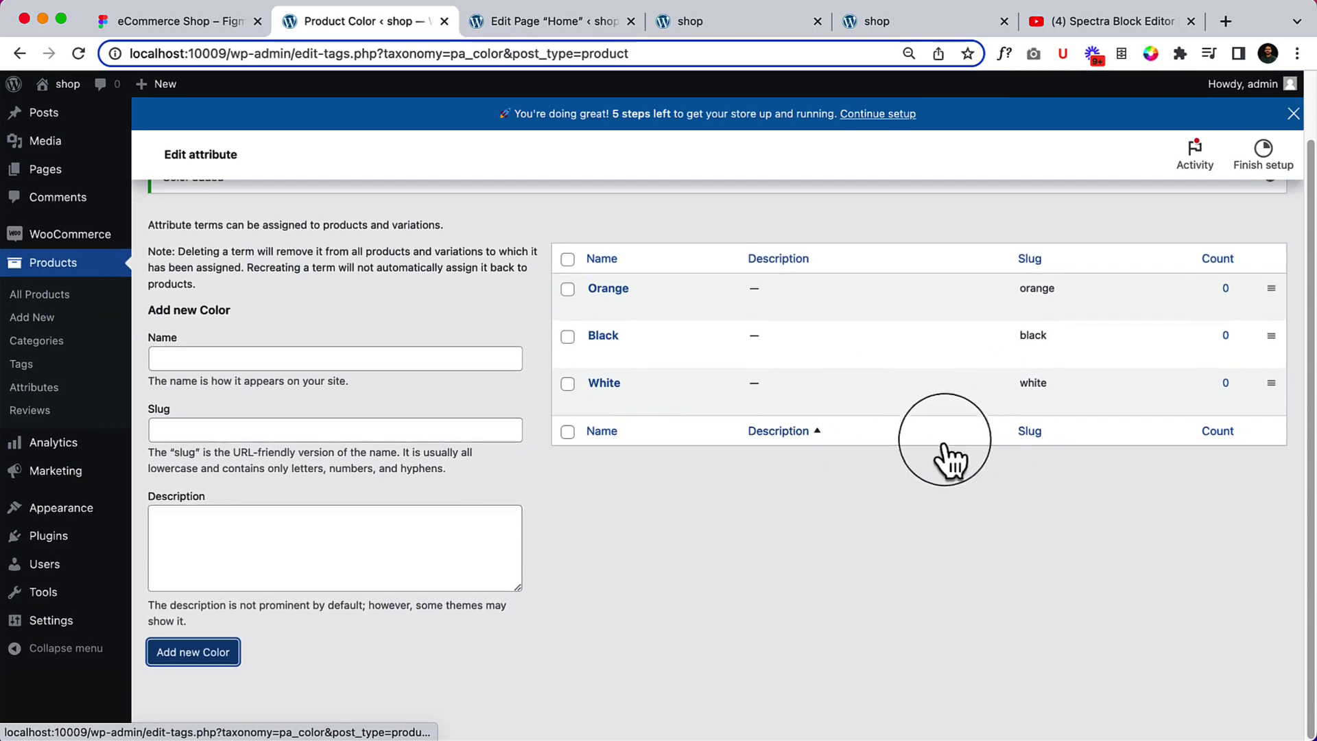
pyautogui.scroll(2, 182, 271)
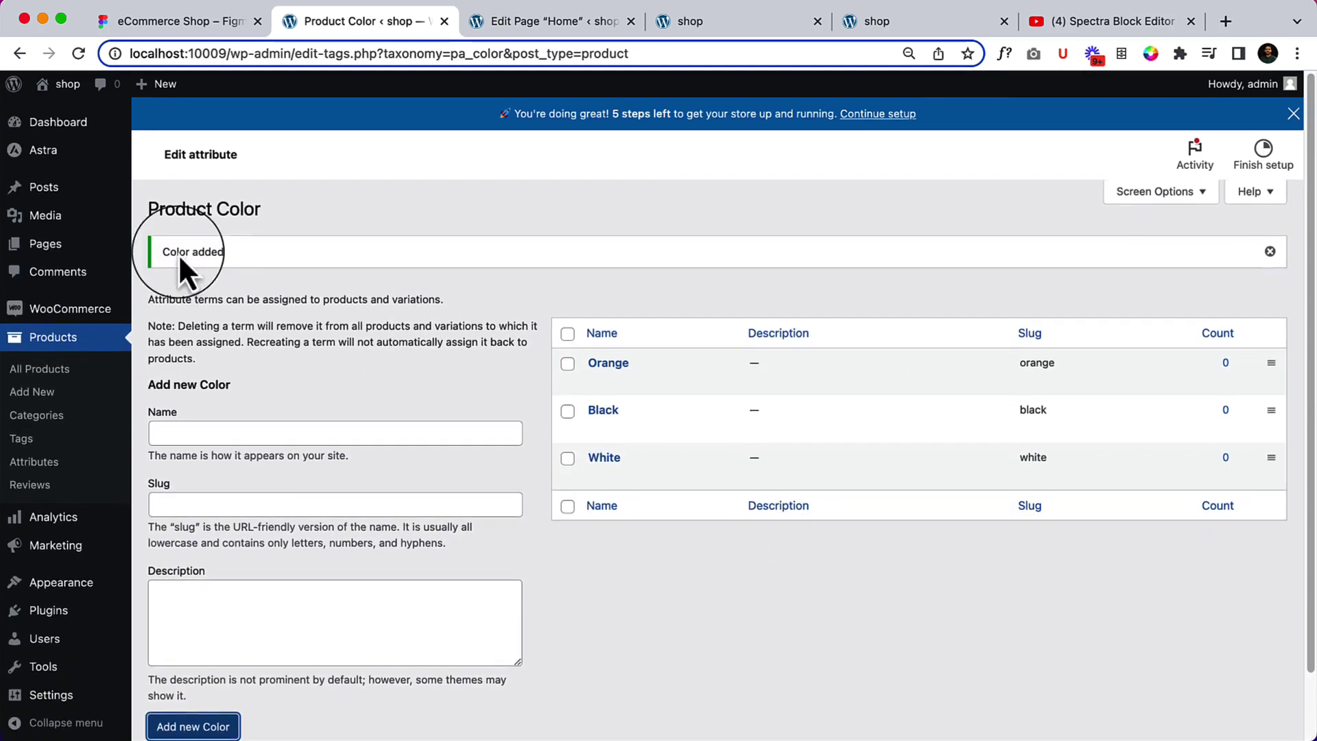
pyautogui.click(19, 53)
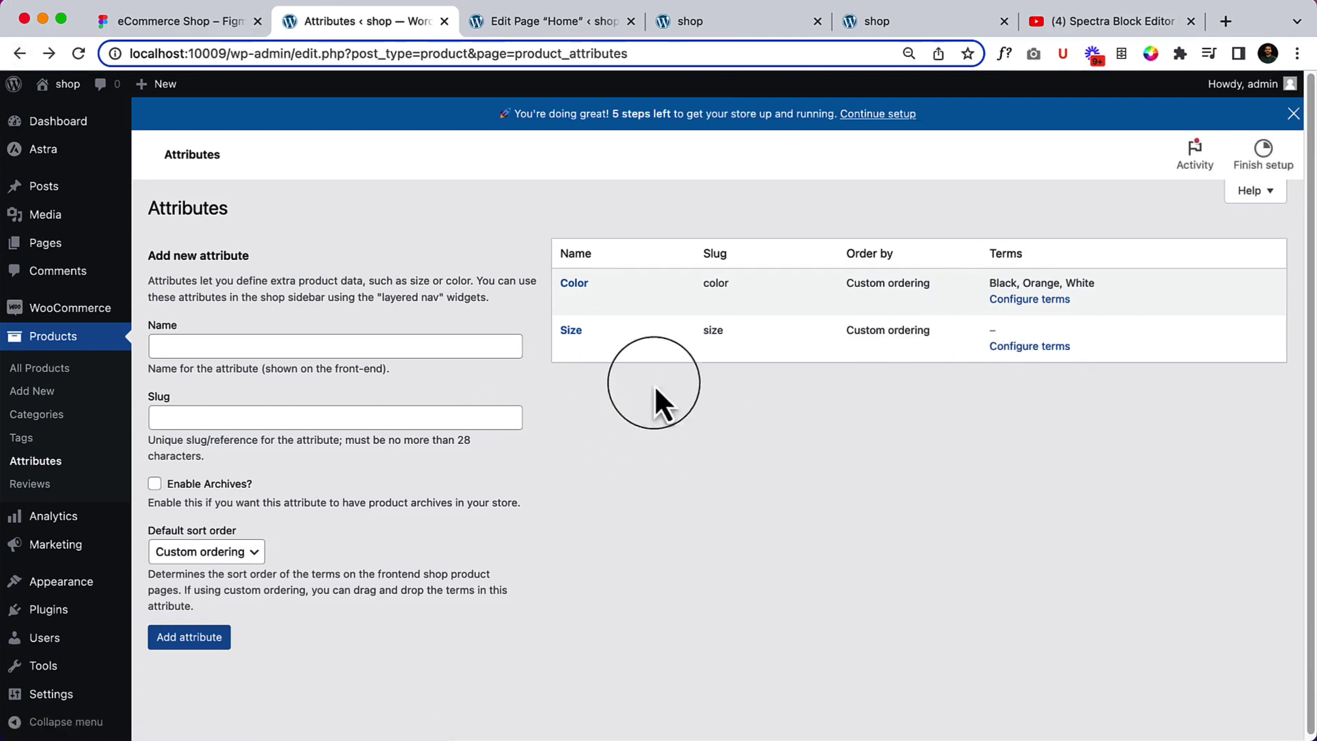
pyautogui.click(1028, 347)
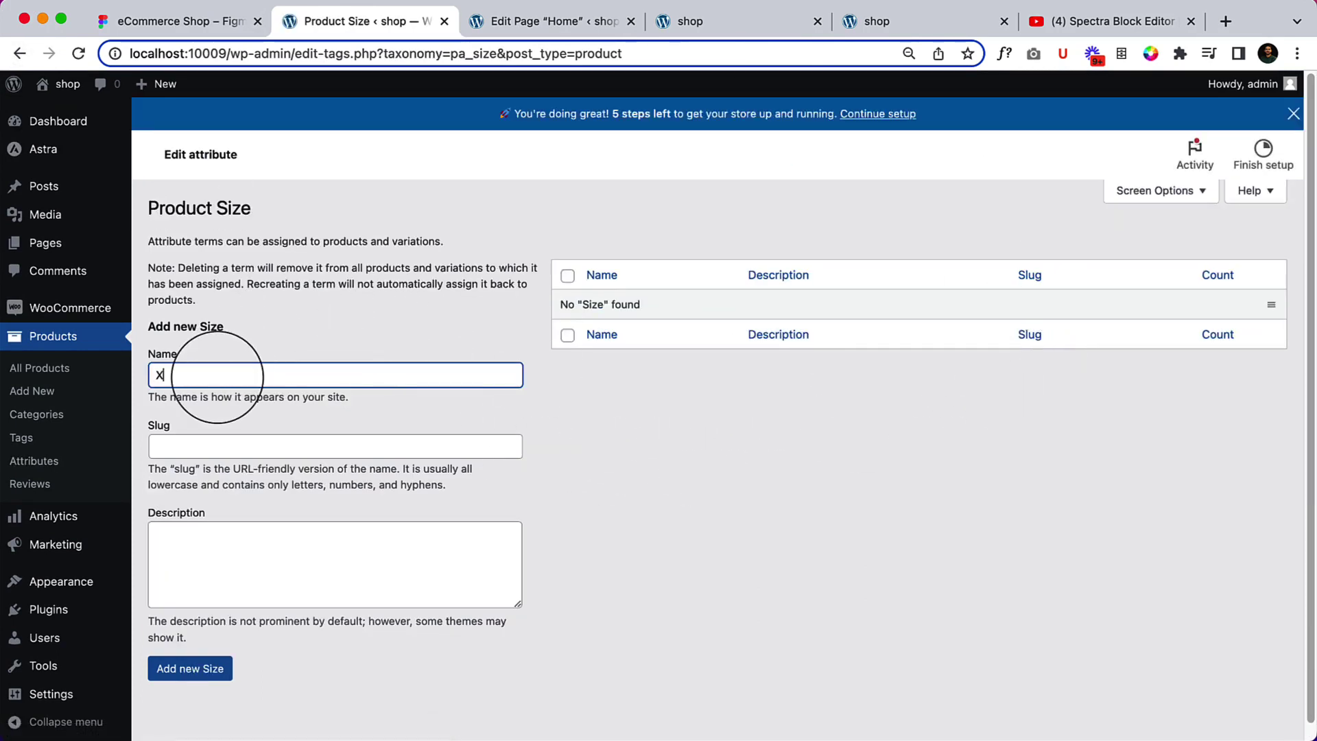
pyautogui.click(209, 668)
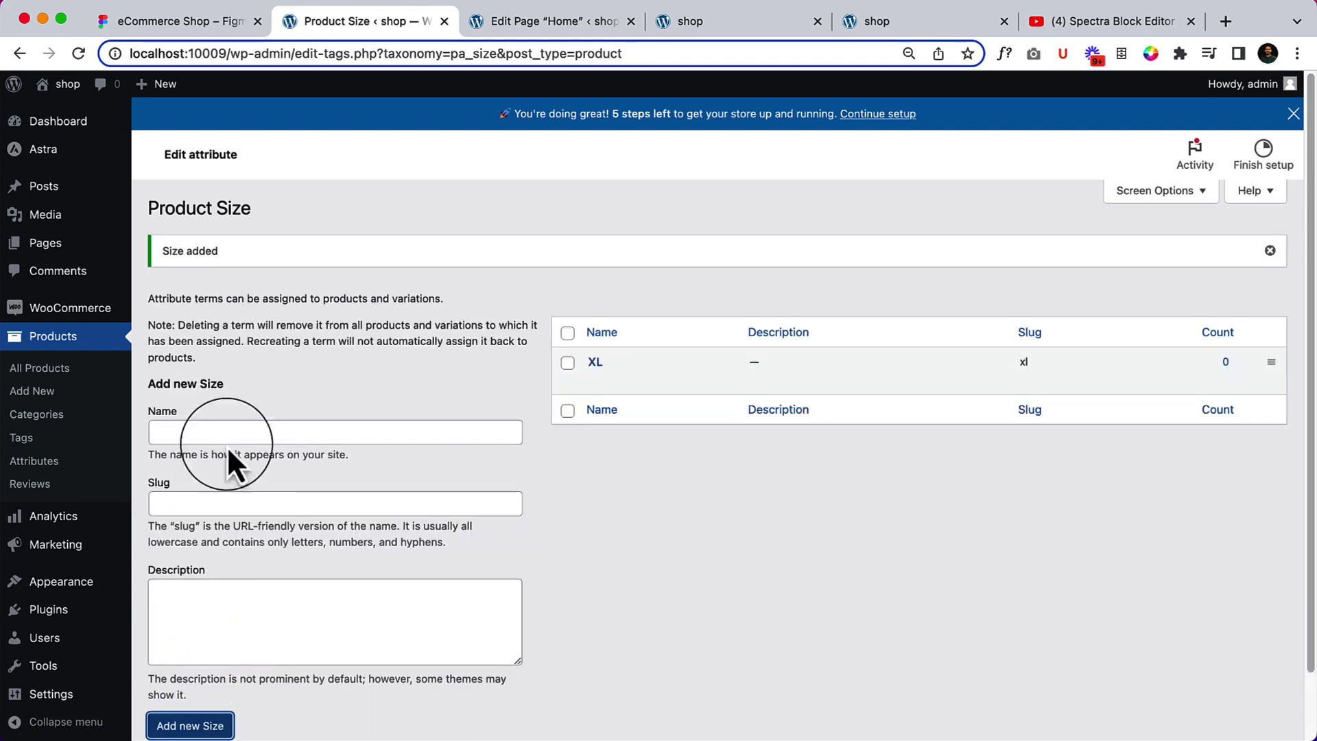
pyautogui.click(240, 432)
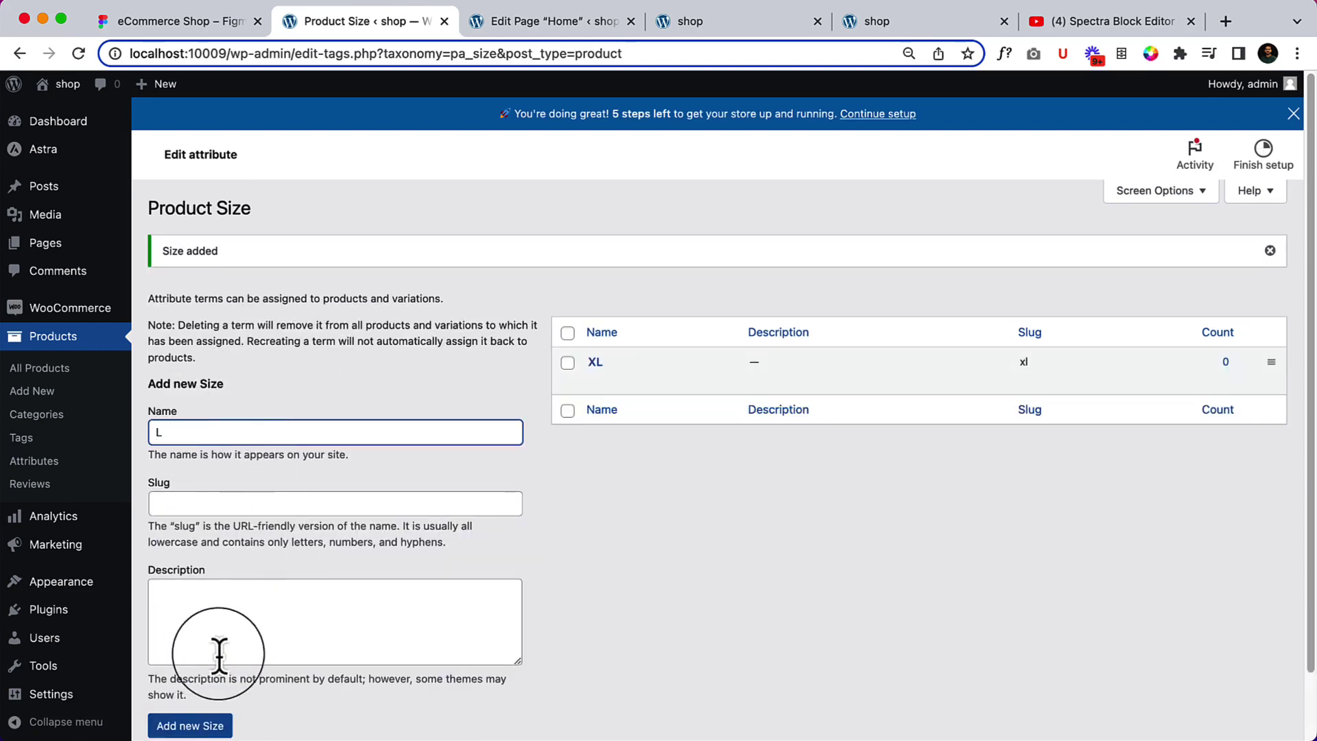
pyautogui.click(197, 725)
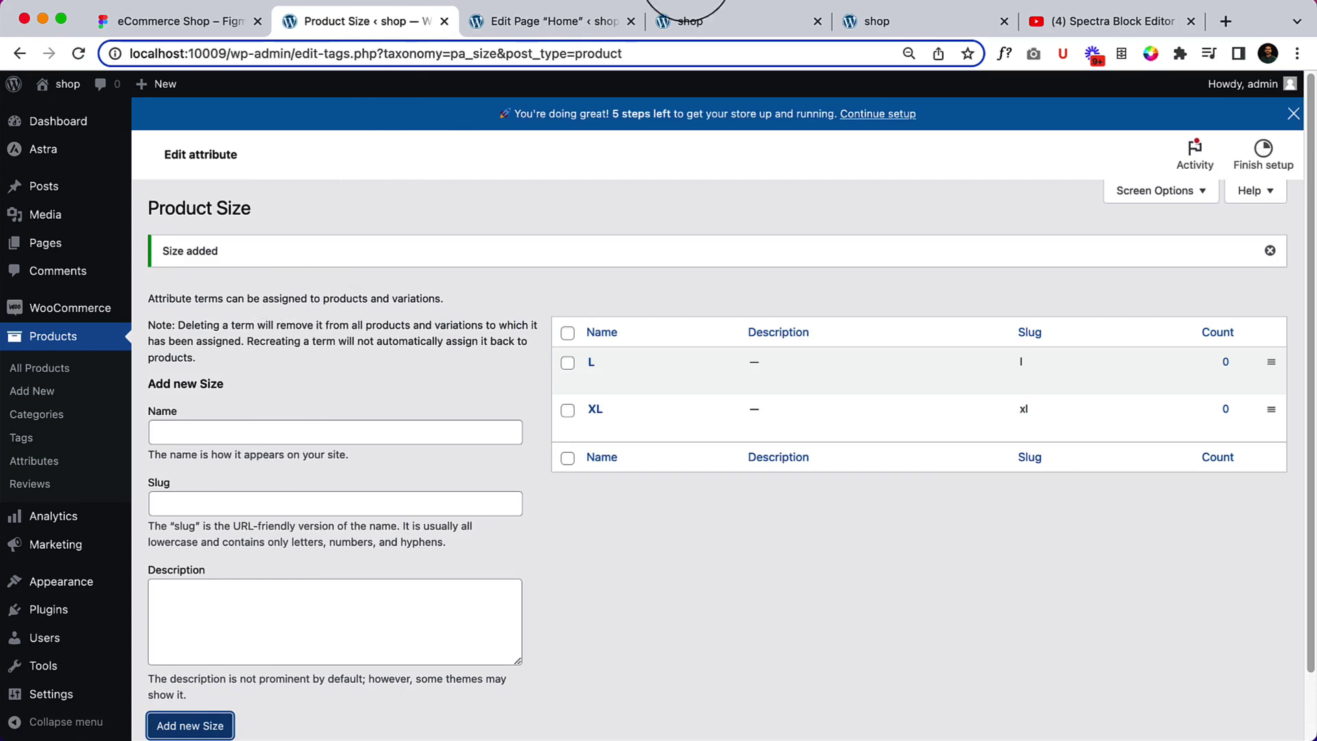
# Check the size options in the Figma product design, then return to the Size attribute's terms and add M.
pyautogui.click(197, 21)
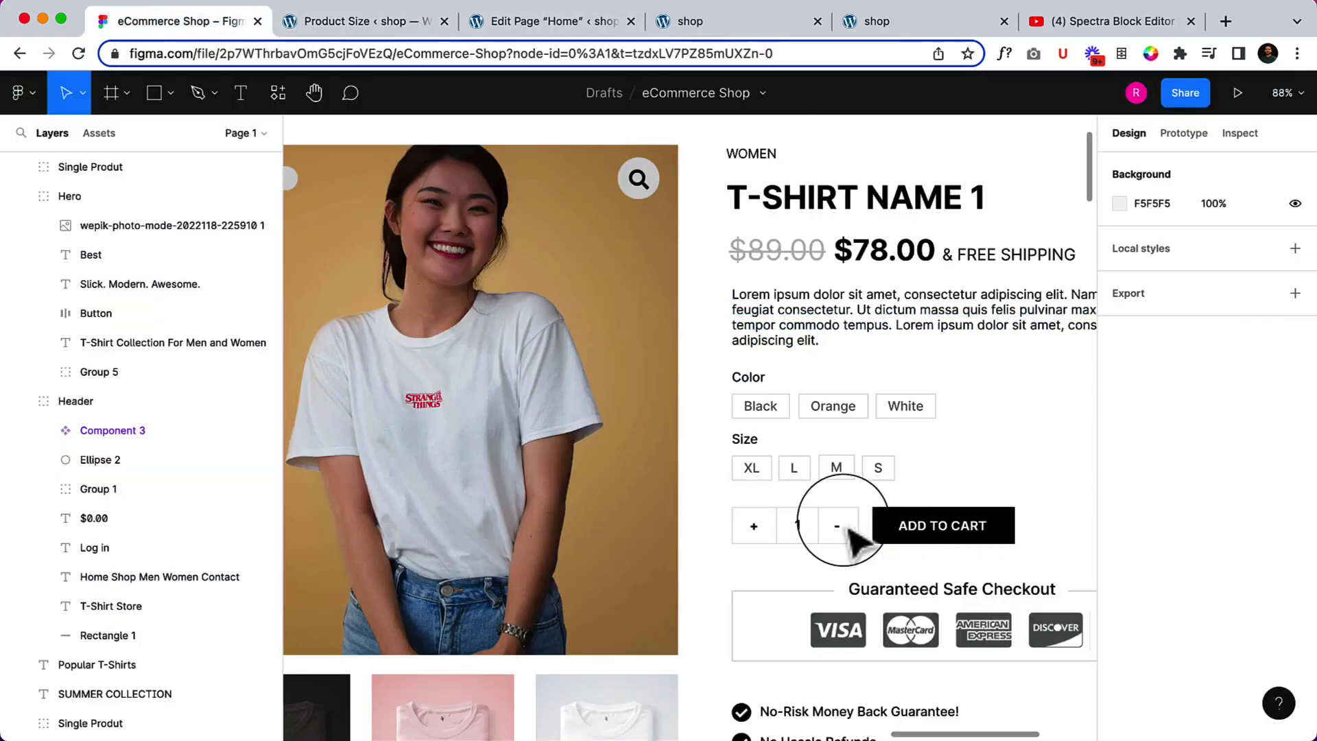
pyautogui.click(496, 24)
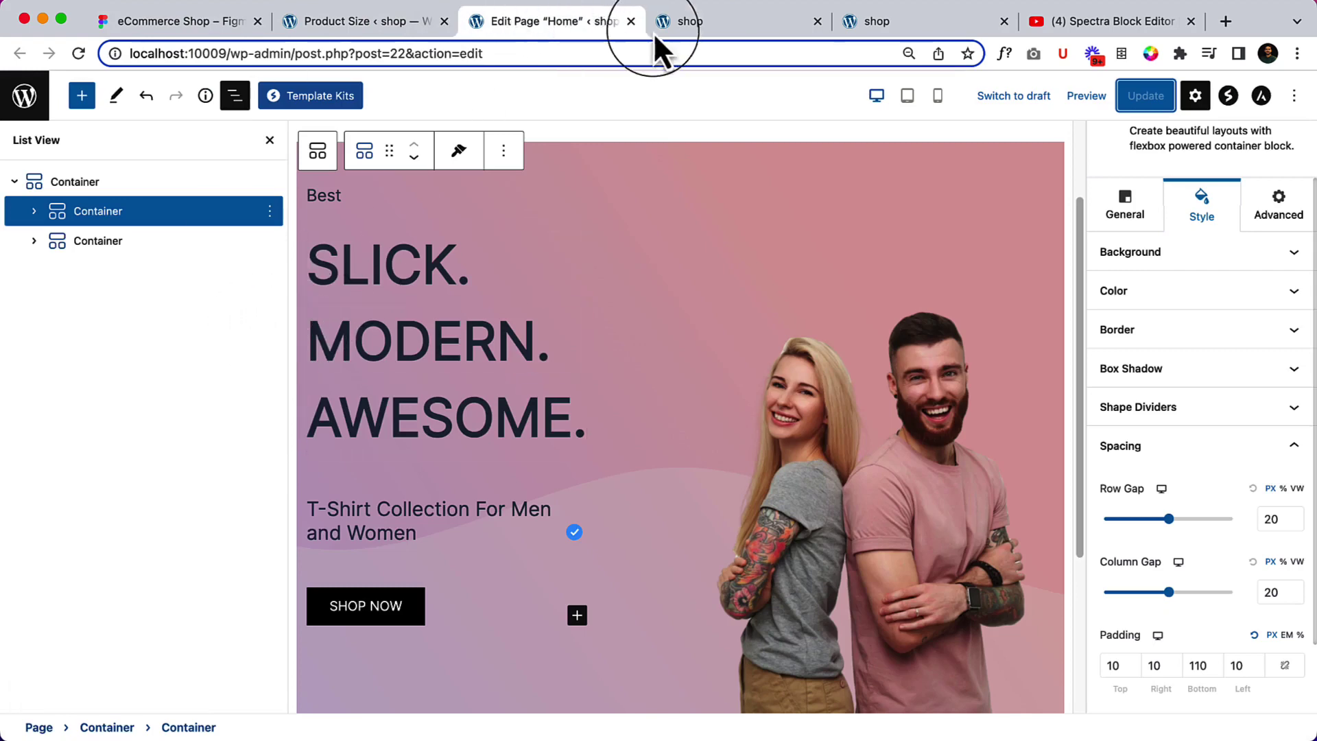
pyautogui.click(372, 20)
pyautogui.click(233, 433)
pyautogui.write('M')
pyautogui.press('Tab')
pyautogui.press('Tab')
pyautogui.press('Tab')
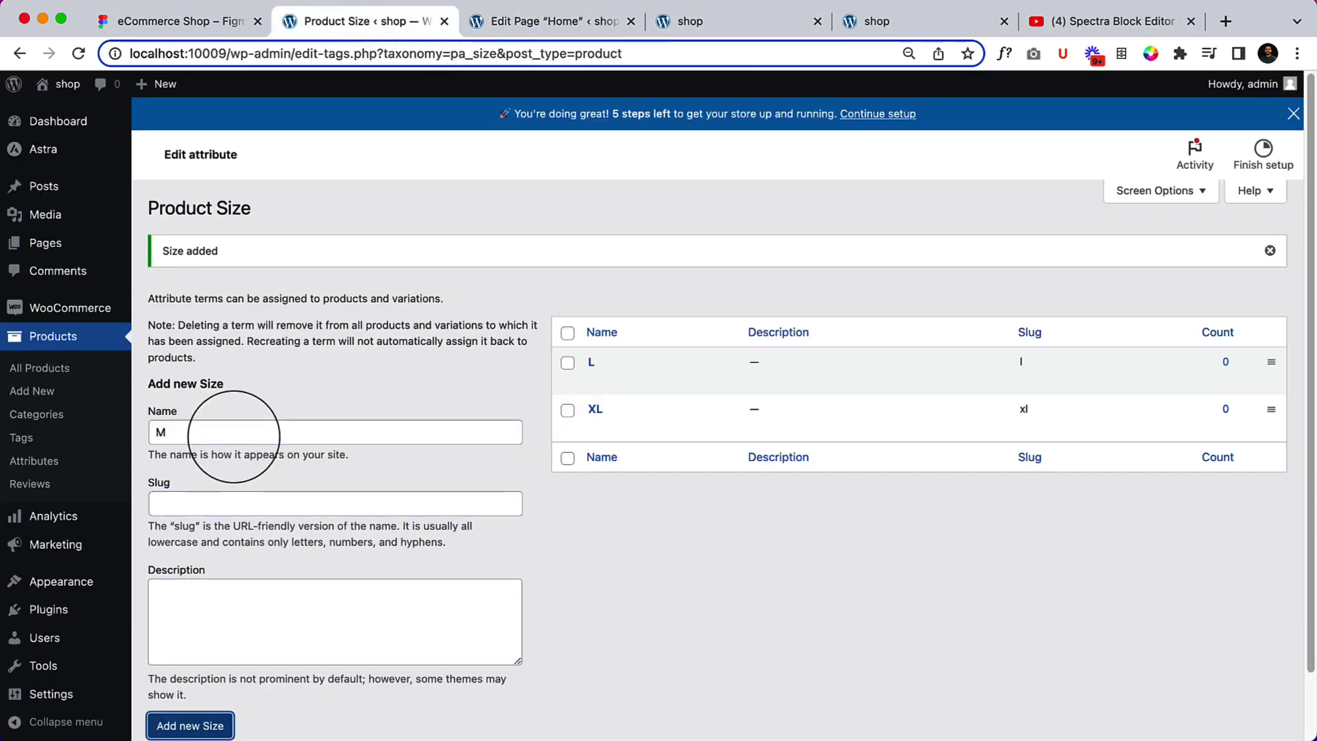
pyautogui.press('Return')
# Add the term S to the Size attribute and return to the product attributes list.
pyautogui.click(272, 430)
pyautogui.write('S')
pyautogui.scroll(-1, 281, 427)
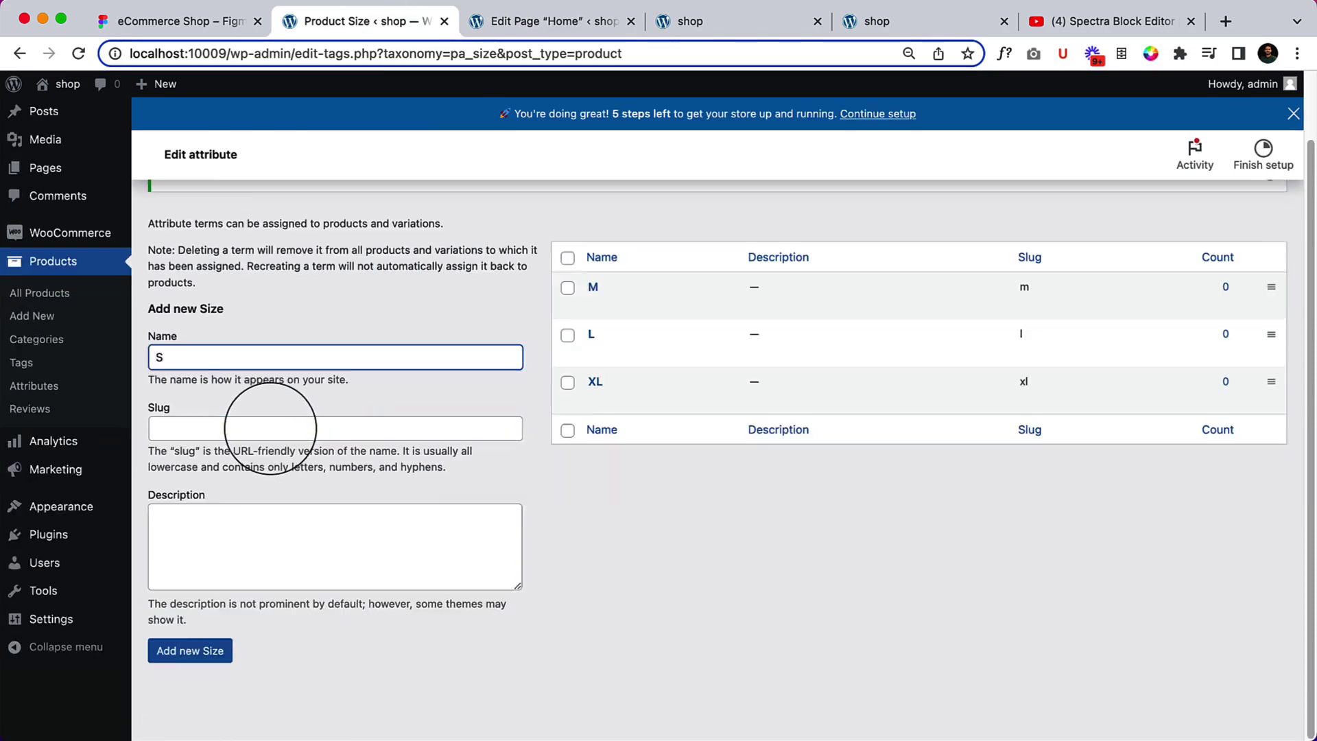
pyautogui.click(160, 655)
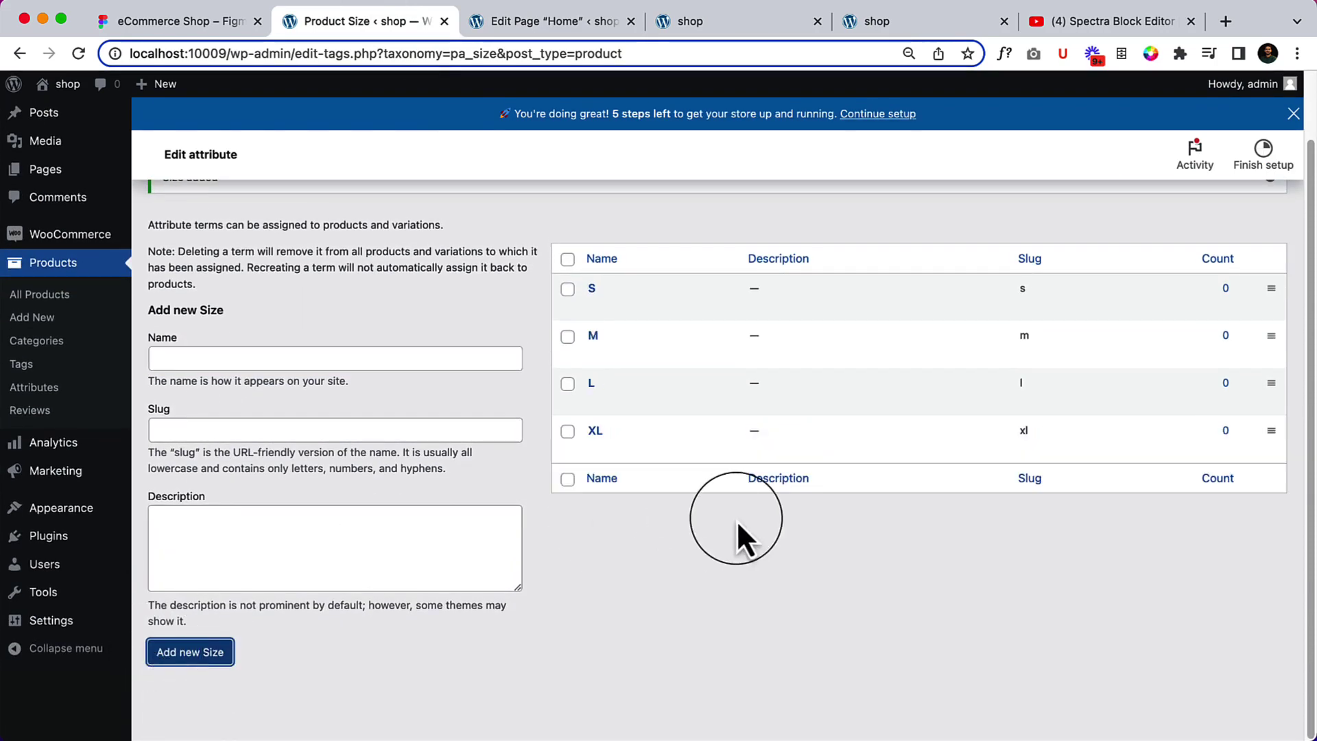
pyautogui.click(59, 397)
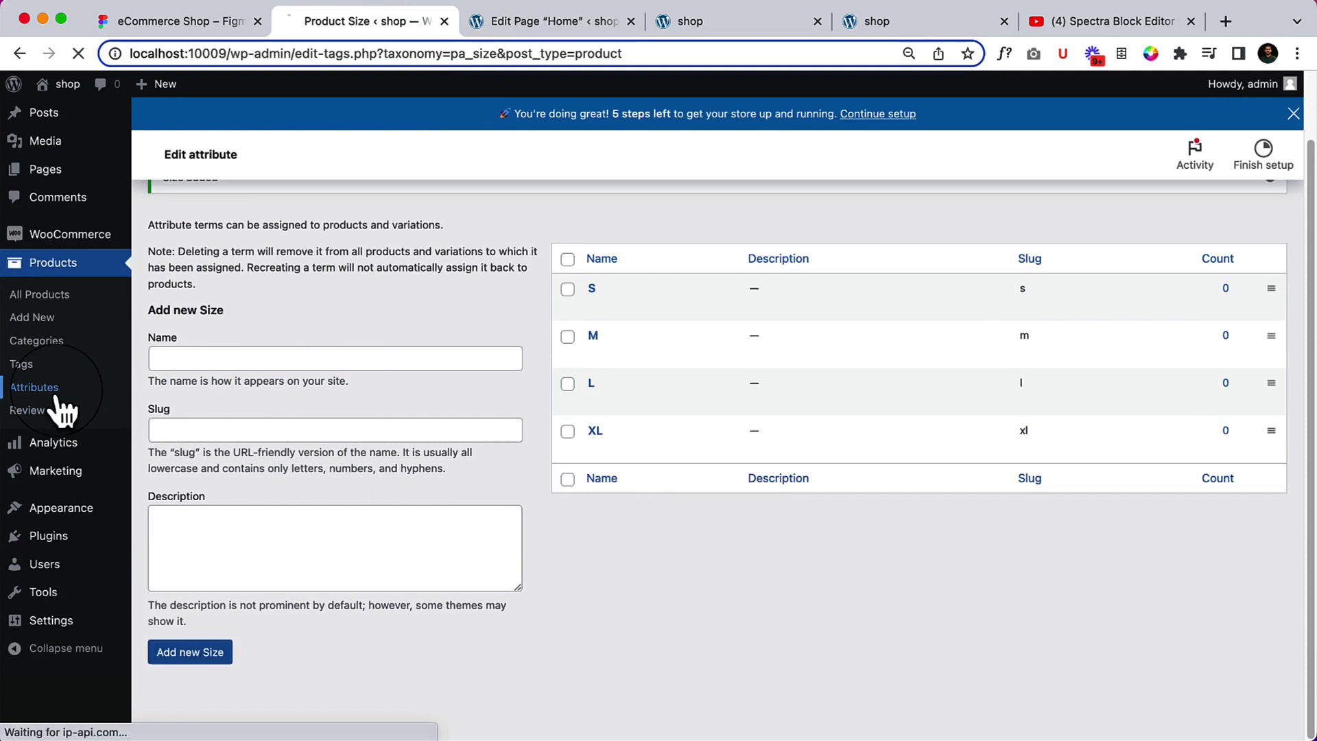
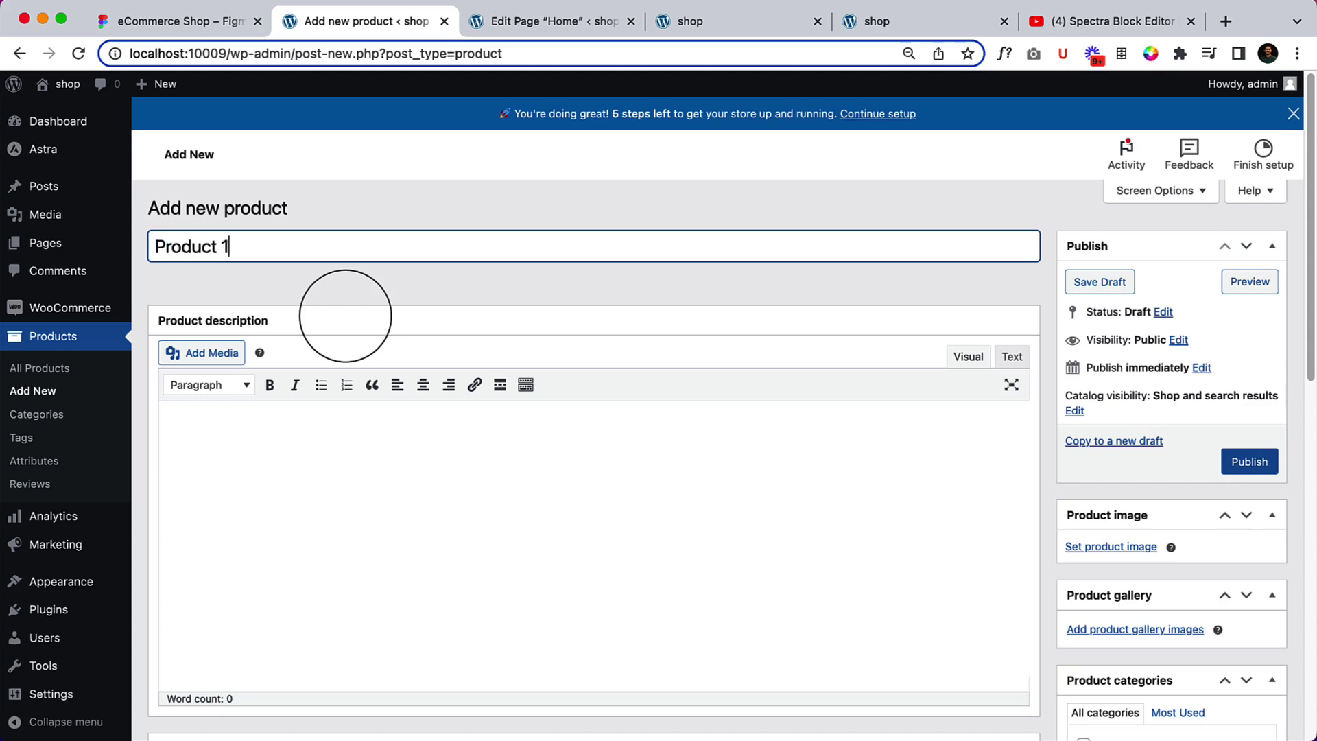
# Open lipsum.com in a new browser tab and generate five paragraphs of Lorem Ipsum text.
pyautogui.click(516, 504)
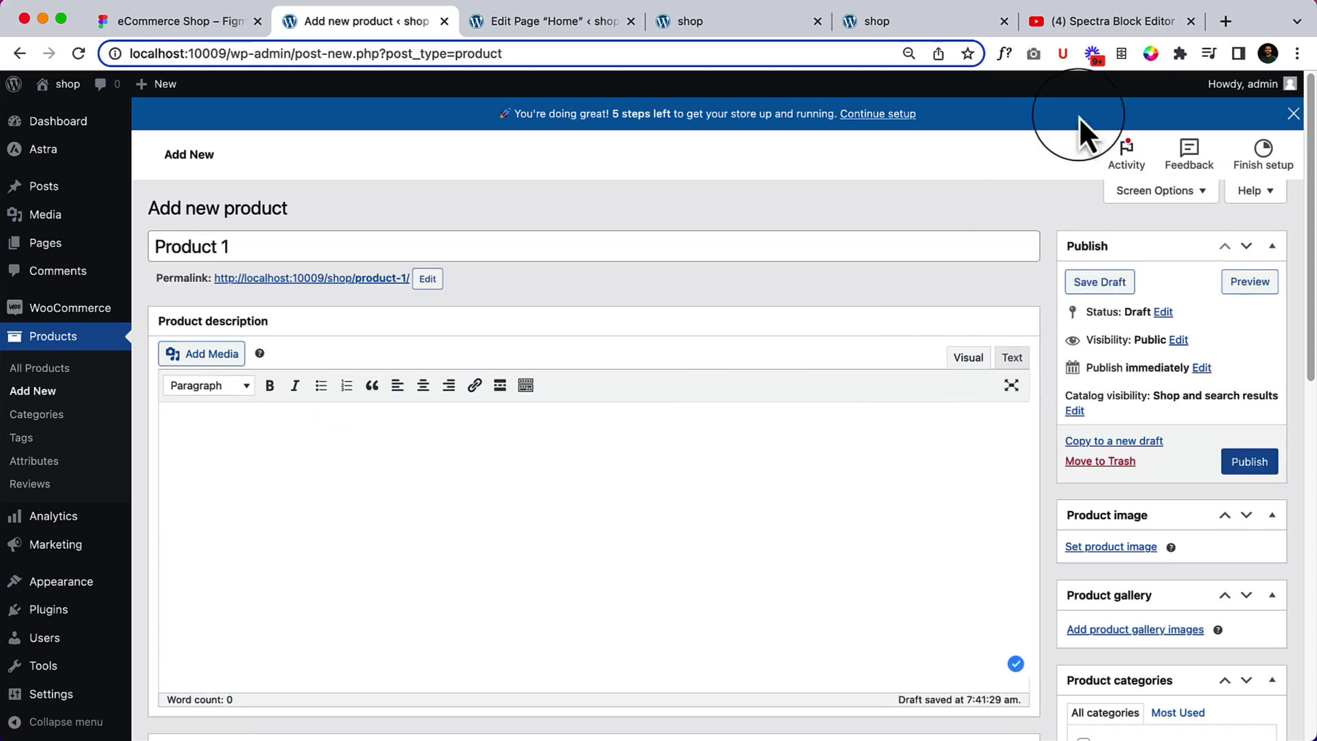
pyautogui.click(1229, 25)
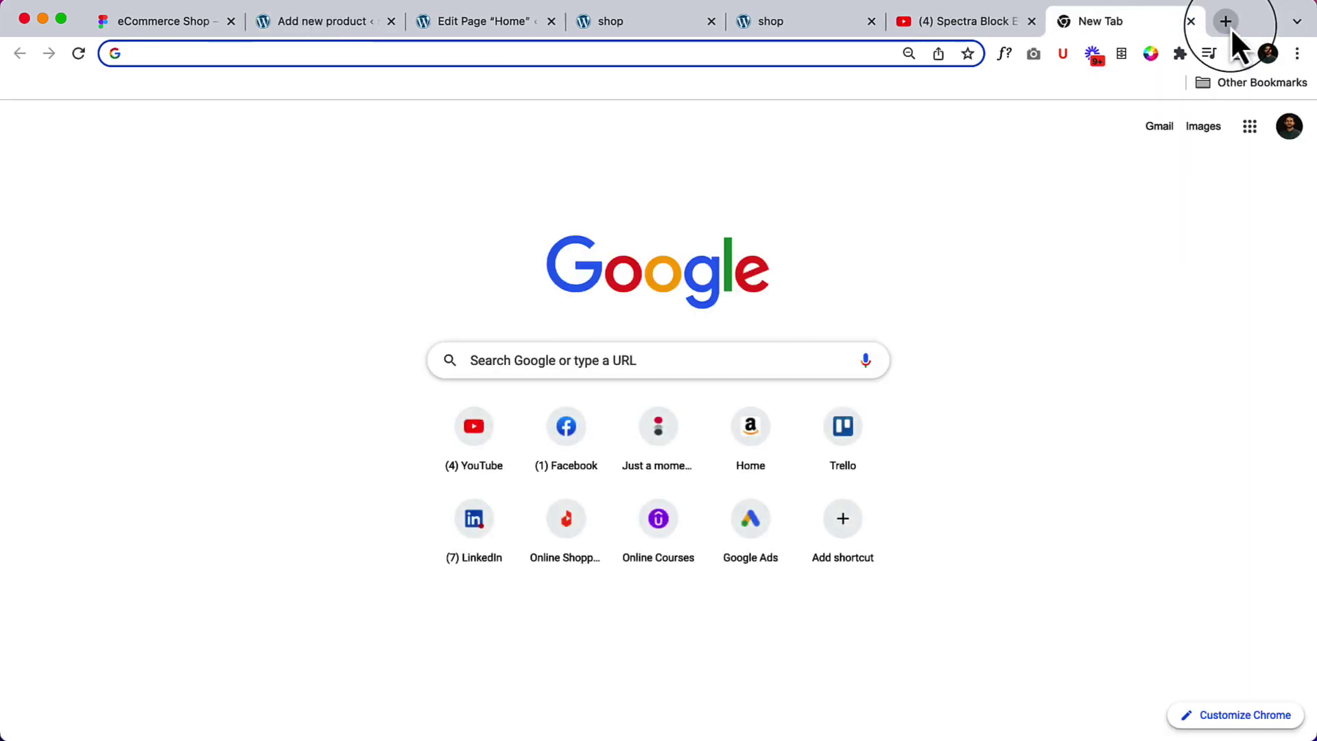
pyautogui.write('l')
pyautogui.press('BackSpace')
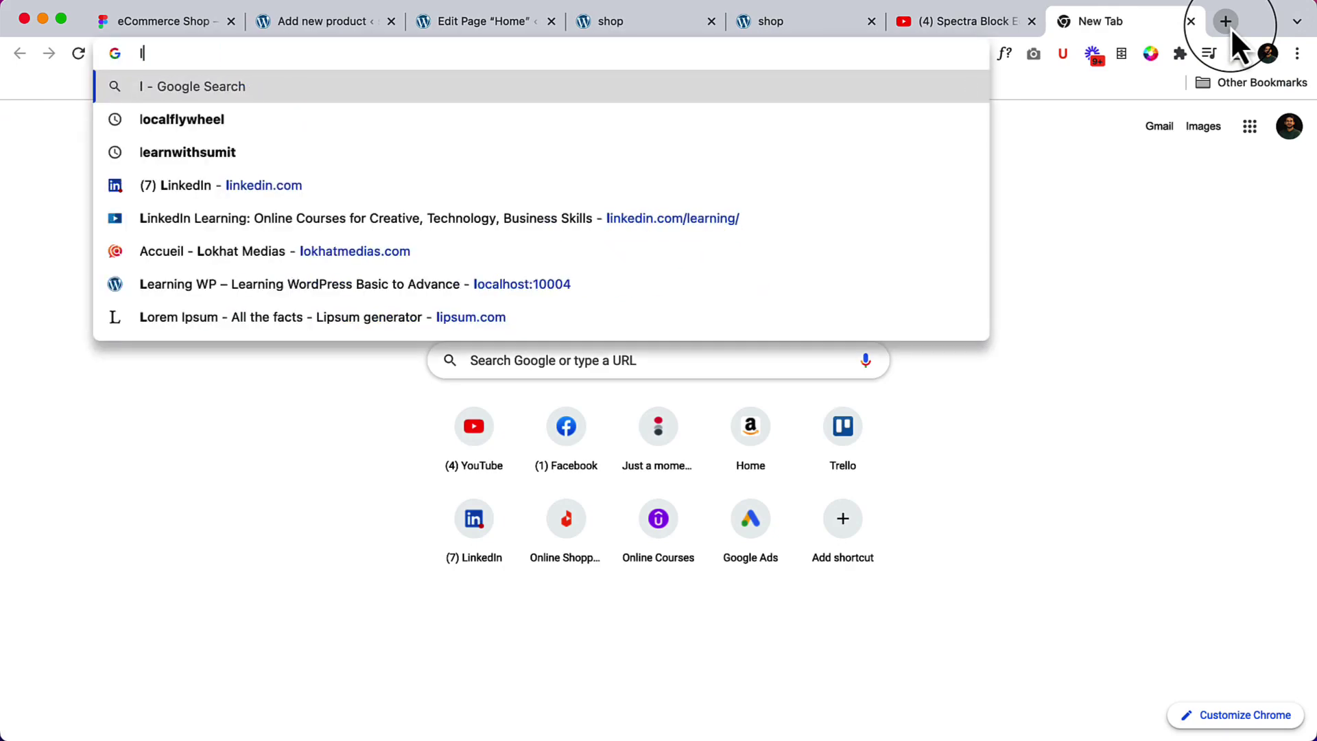
pyautogui.write('ips')
pyautogui.press('Return')
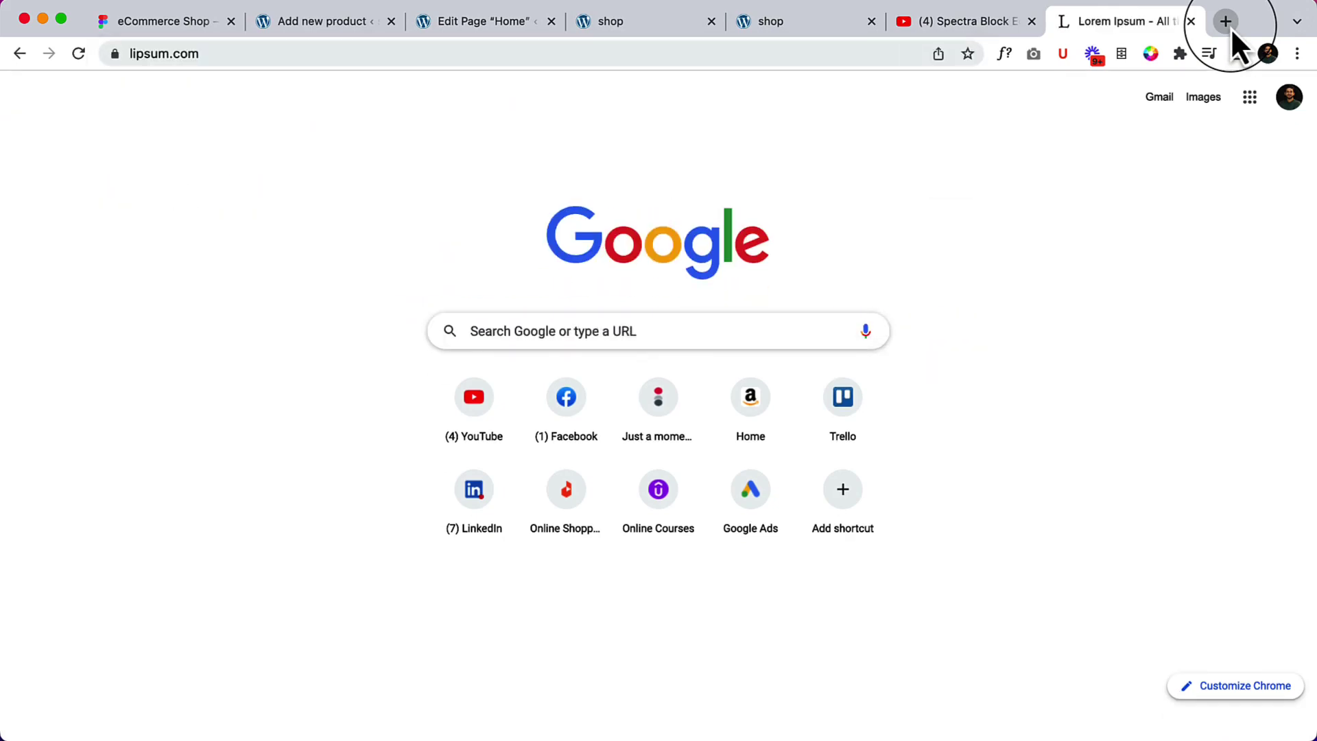
pyautogui.scroll(-10, 763, 506)
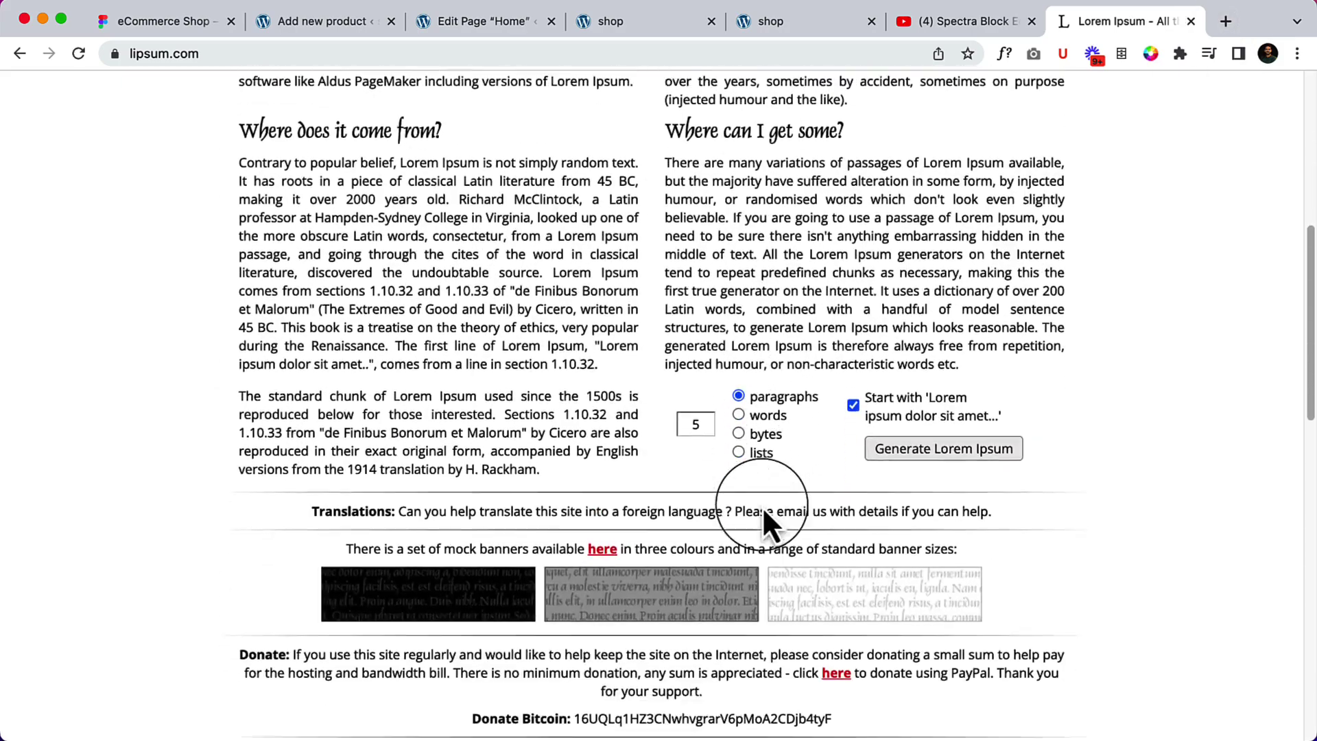
pyautogui.click(933, 435)
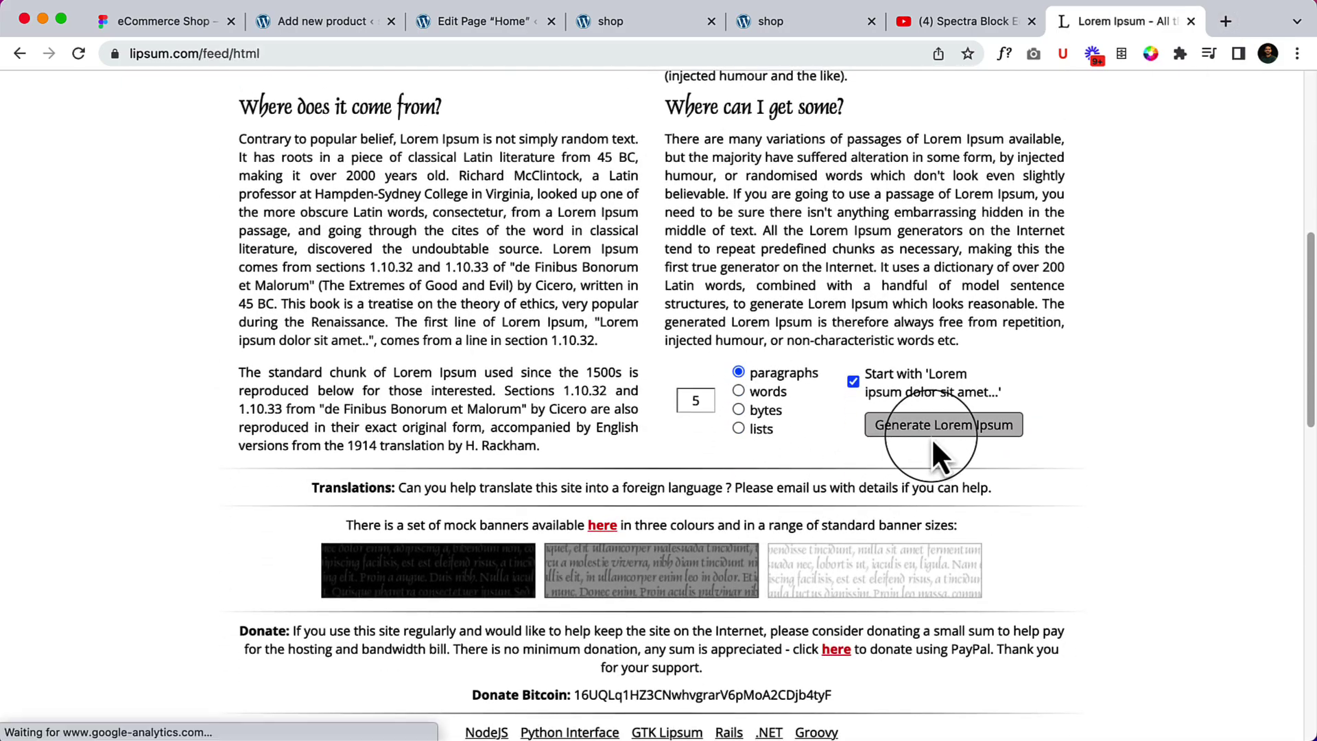
# Copy the opening sentences of the first generated paragraph, through "dictum non.", and paste them into the product description of Product 1.
pyautogui.moveTo(238, 419); pyautogui.dragTo(394, 444)
pyautogui.hotkey('ctrl', 'c')
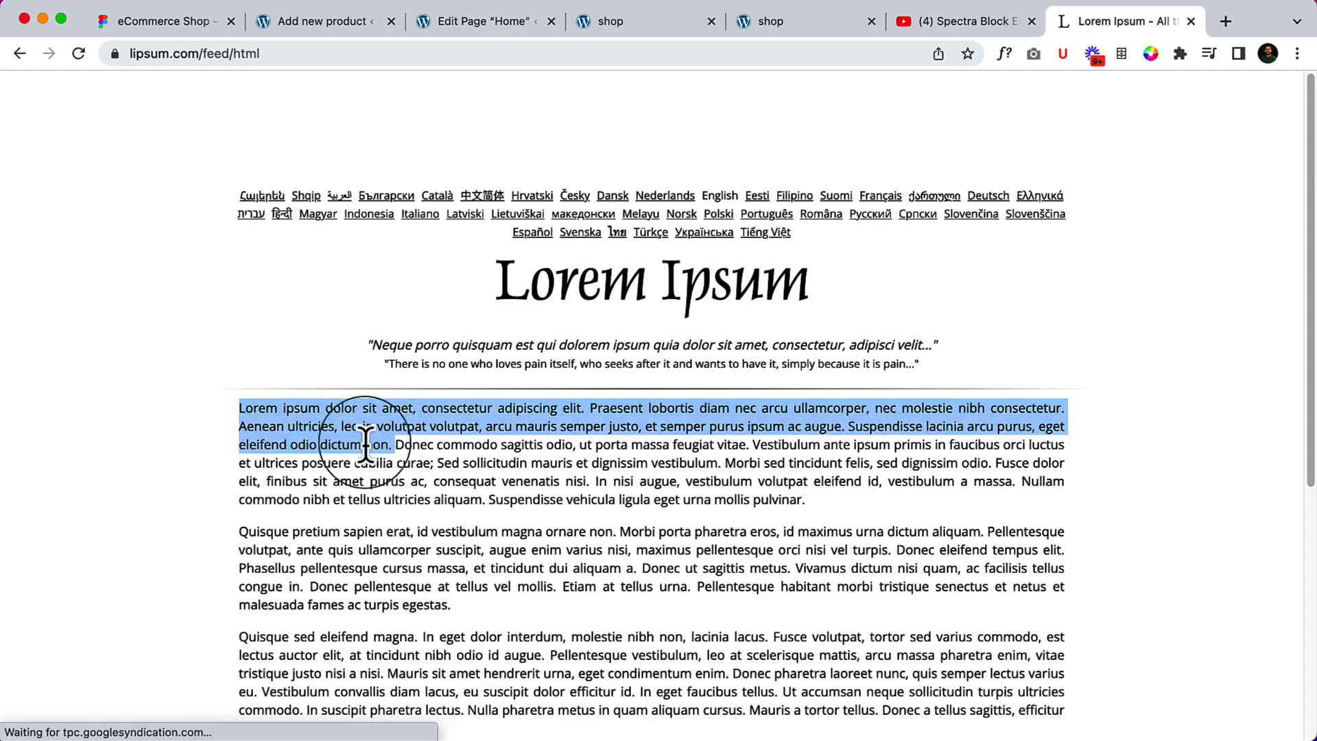
pyautogui.click(345, 30)
pyautogui.click(300, 525)
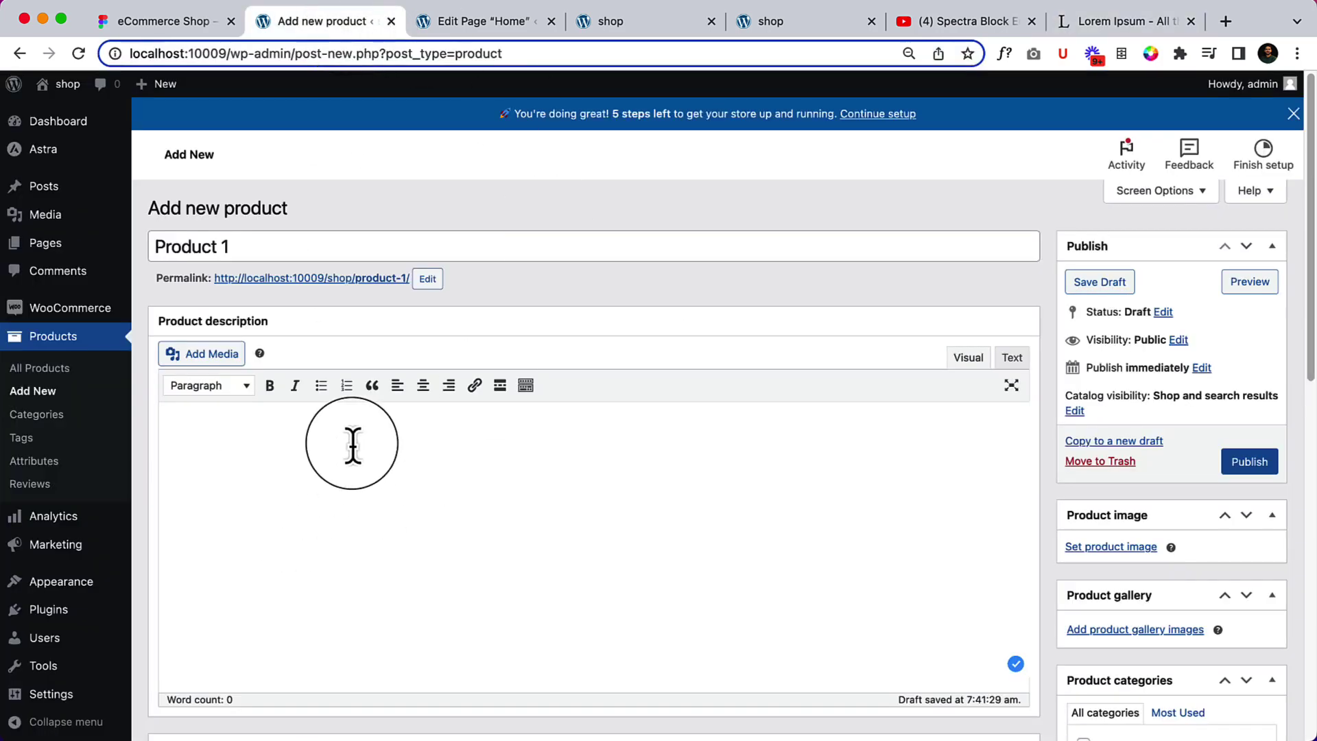
pyautogui.hotkey('ctrl', 'v')
# Upload all ten images from the Product Image folder to the media library and set Product-1.jpg as the product image.
pyautogui.scroll(-2, 717, 532)
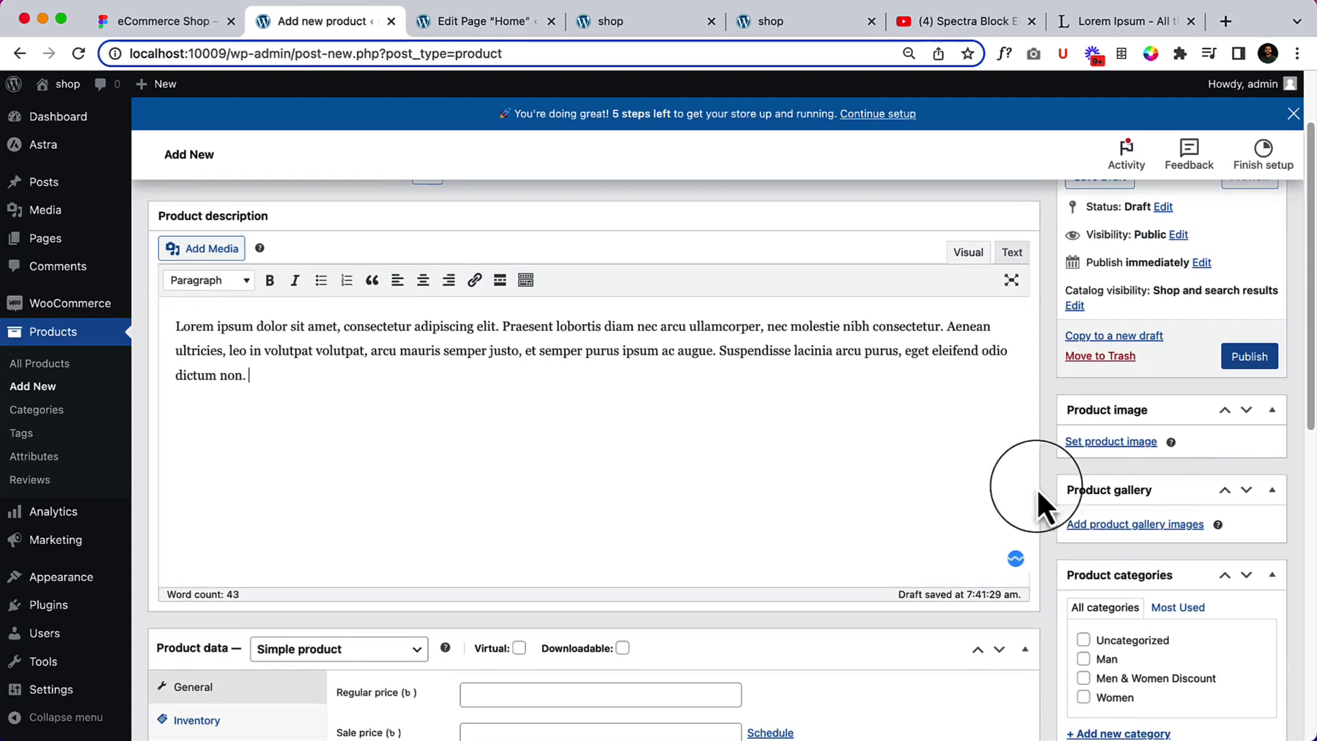
pyautogui.click(1129, 441)
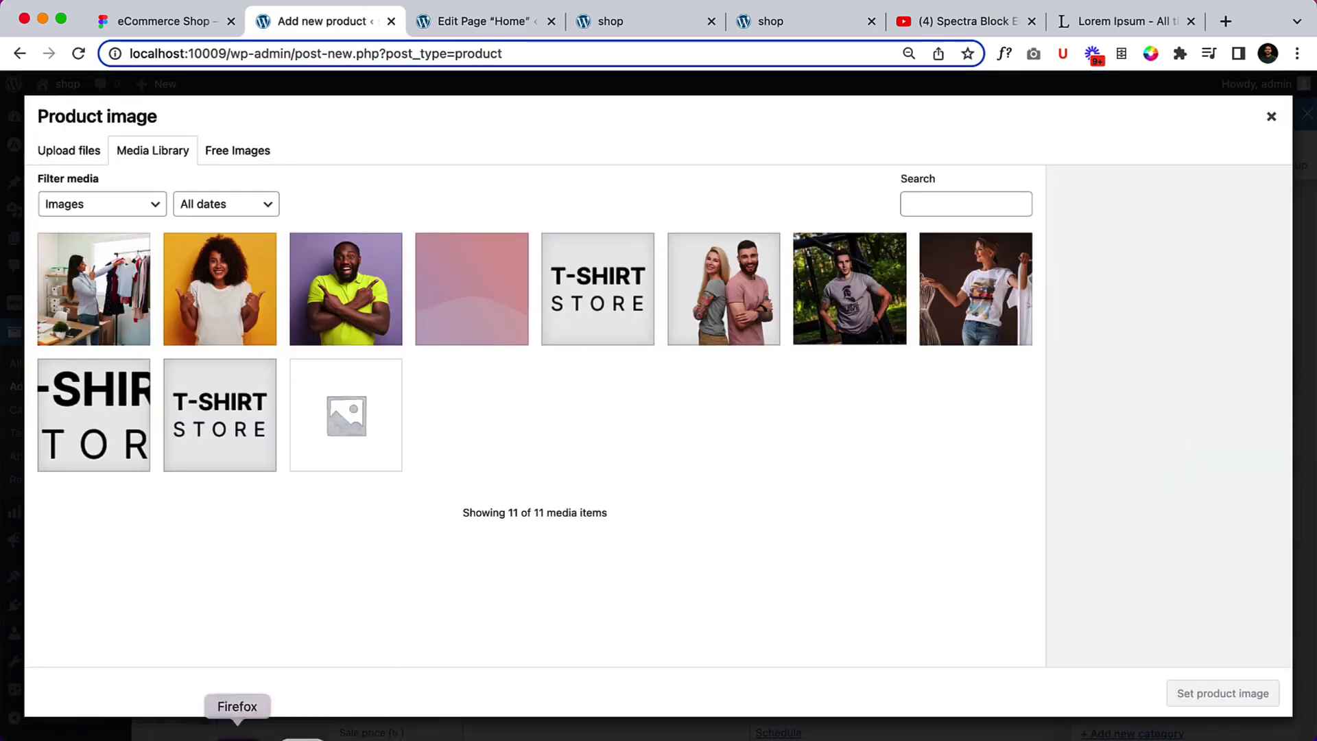
pyautogui.click(50, 732)
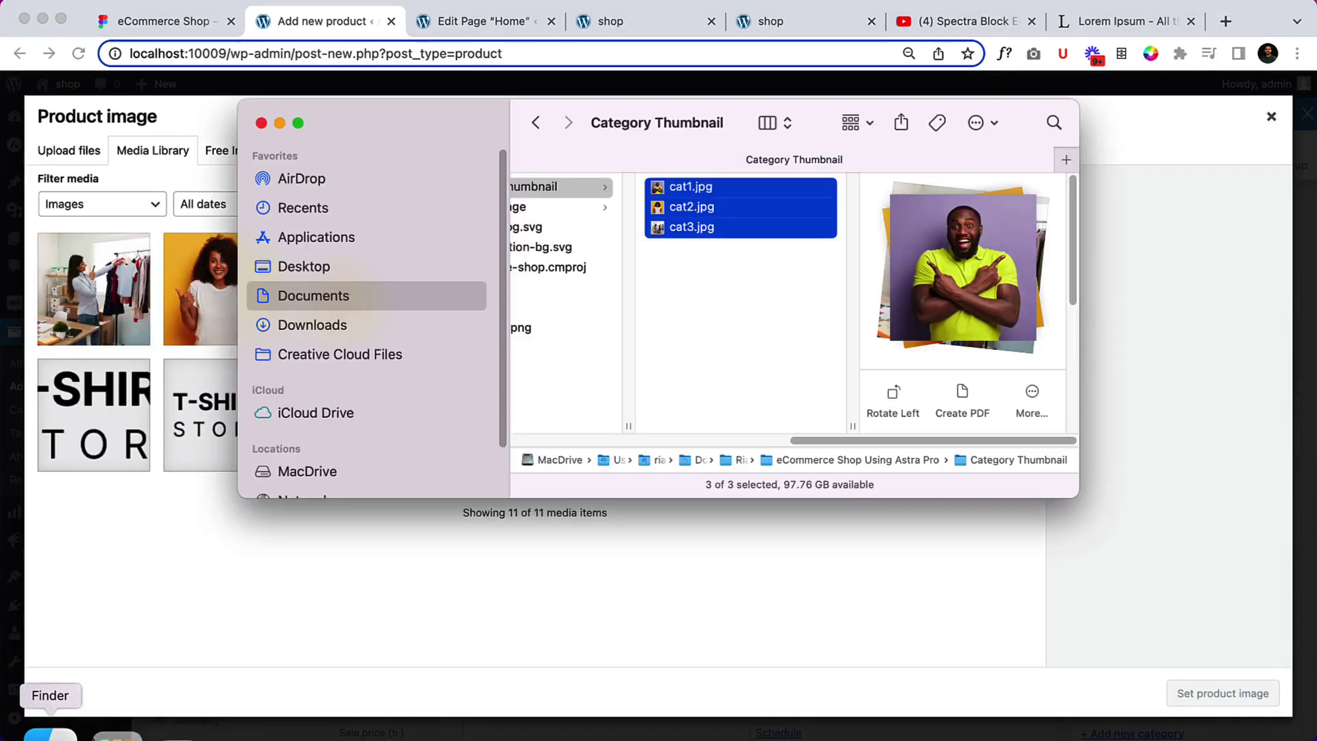
pyautogui.click(738, 385)
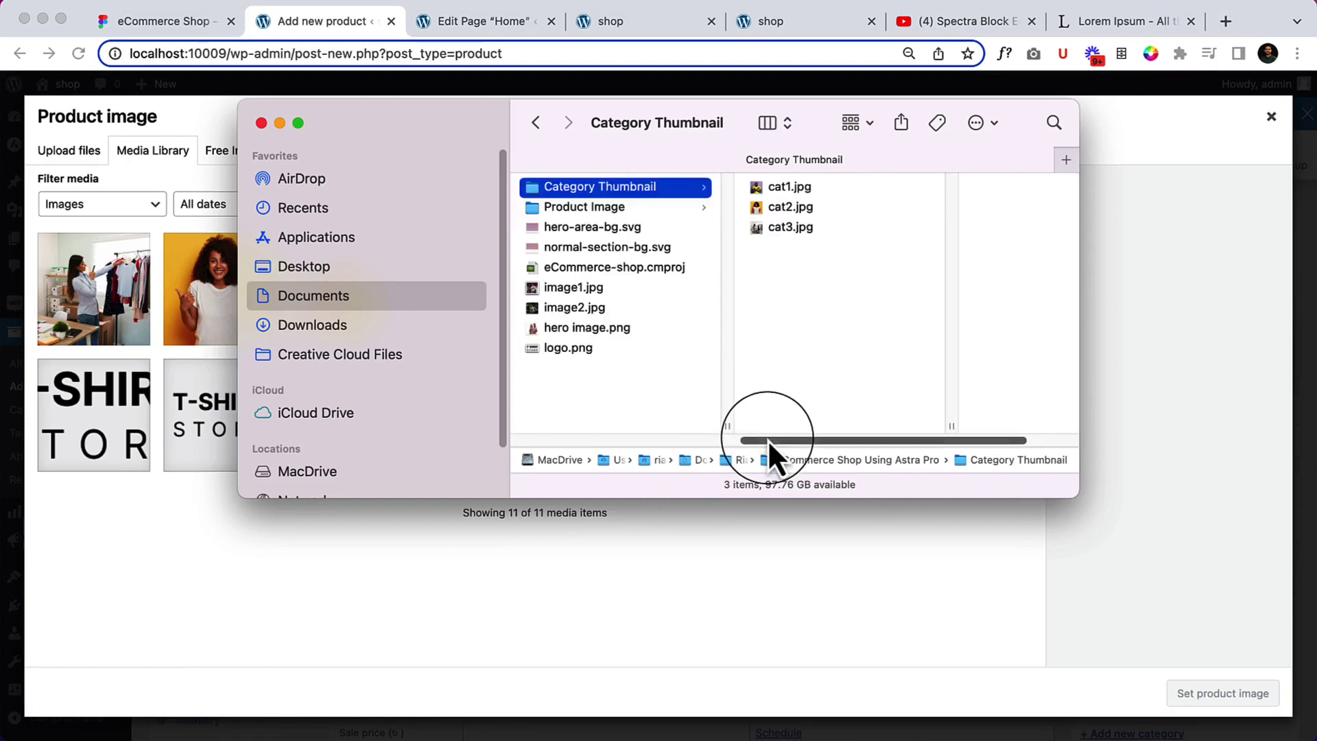
pyautogui.hscroll(-3, 767, 439)
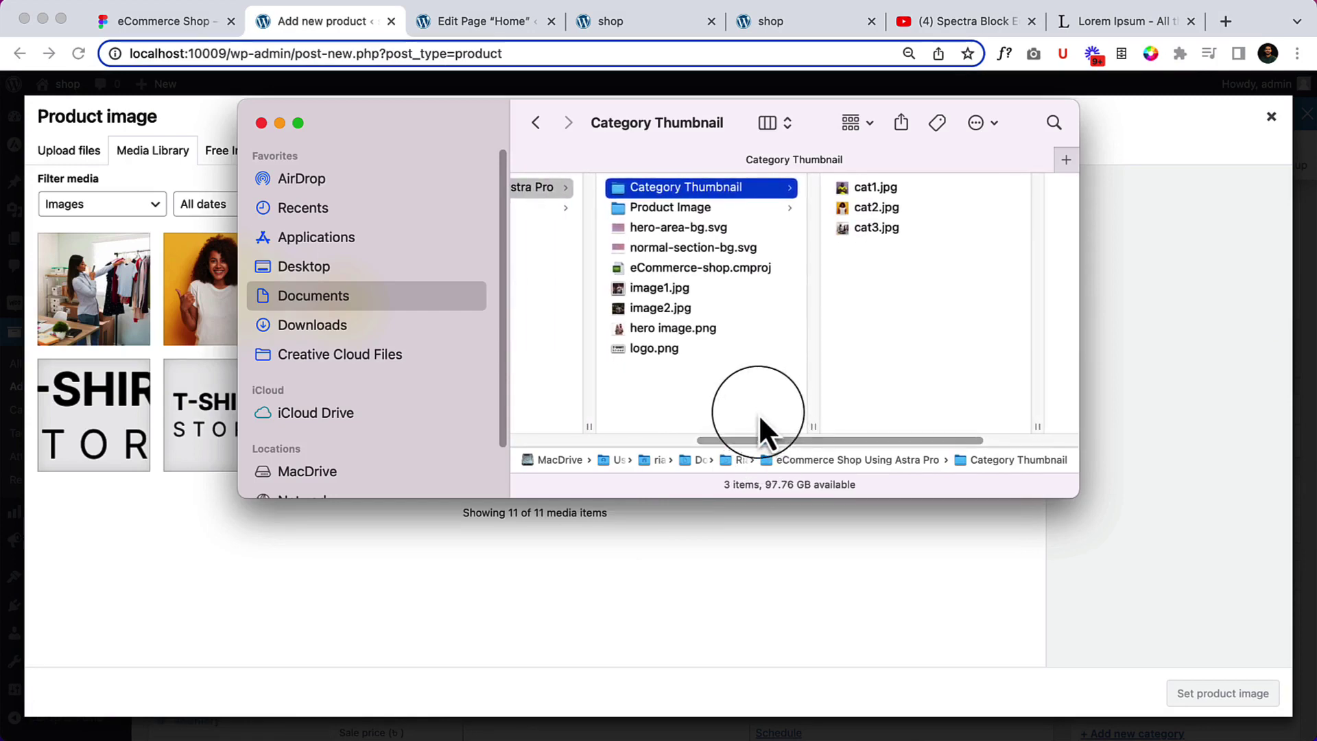
pyautogui.click(731, 209)
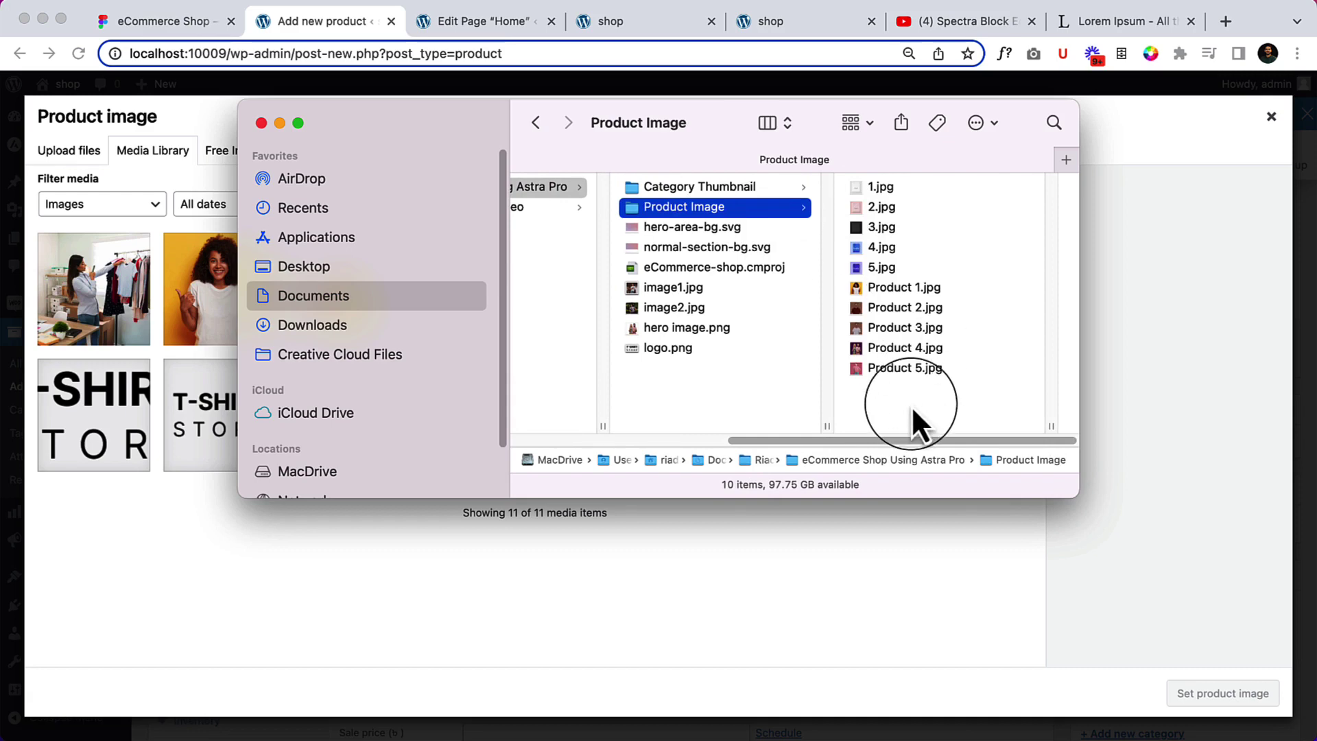
pyautogui.moveTo(911, 405); pyautogui.dragTo(892, 191)
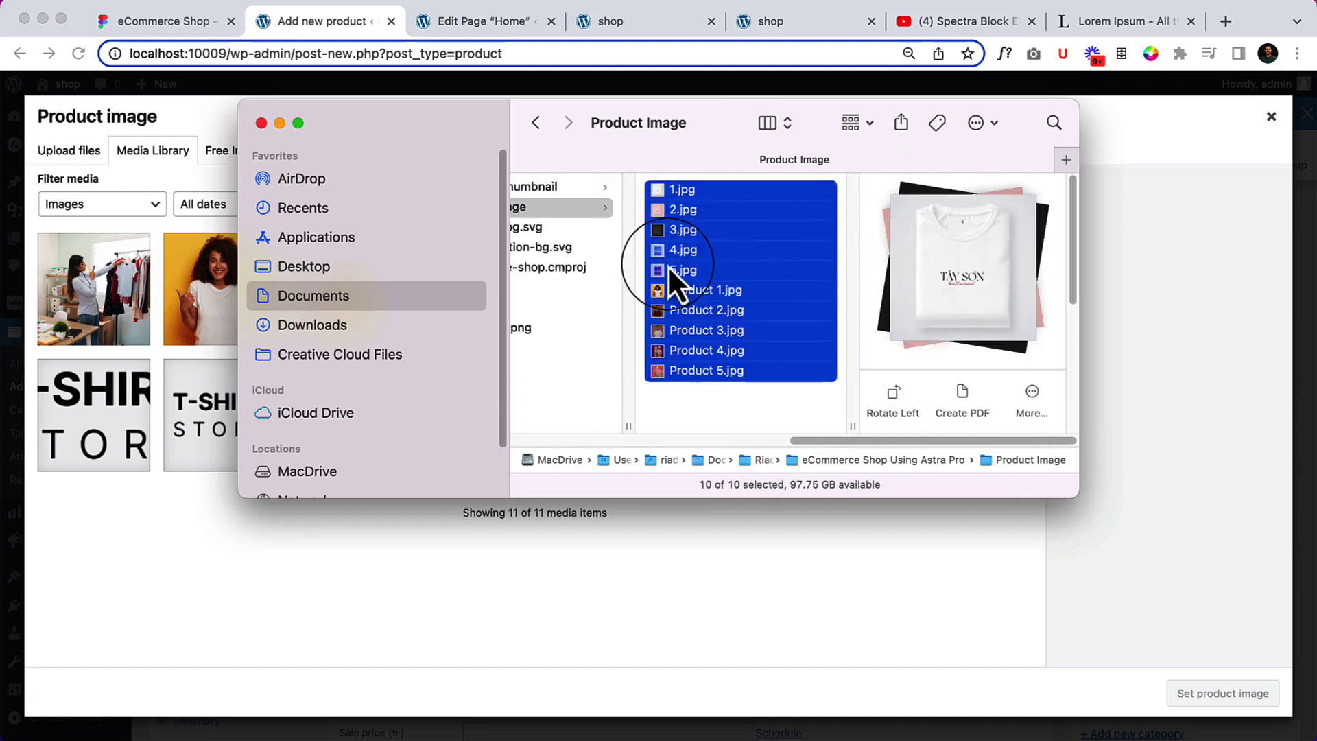
pyautogui.moveTo(668, 266); pyautogui.dragTo(750, 533)
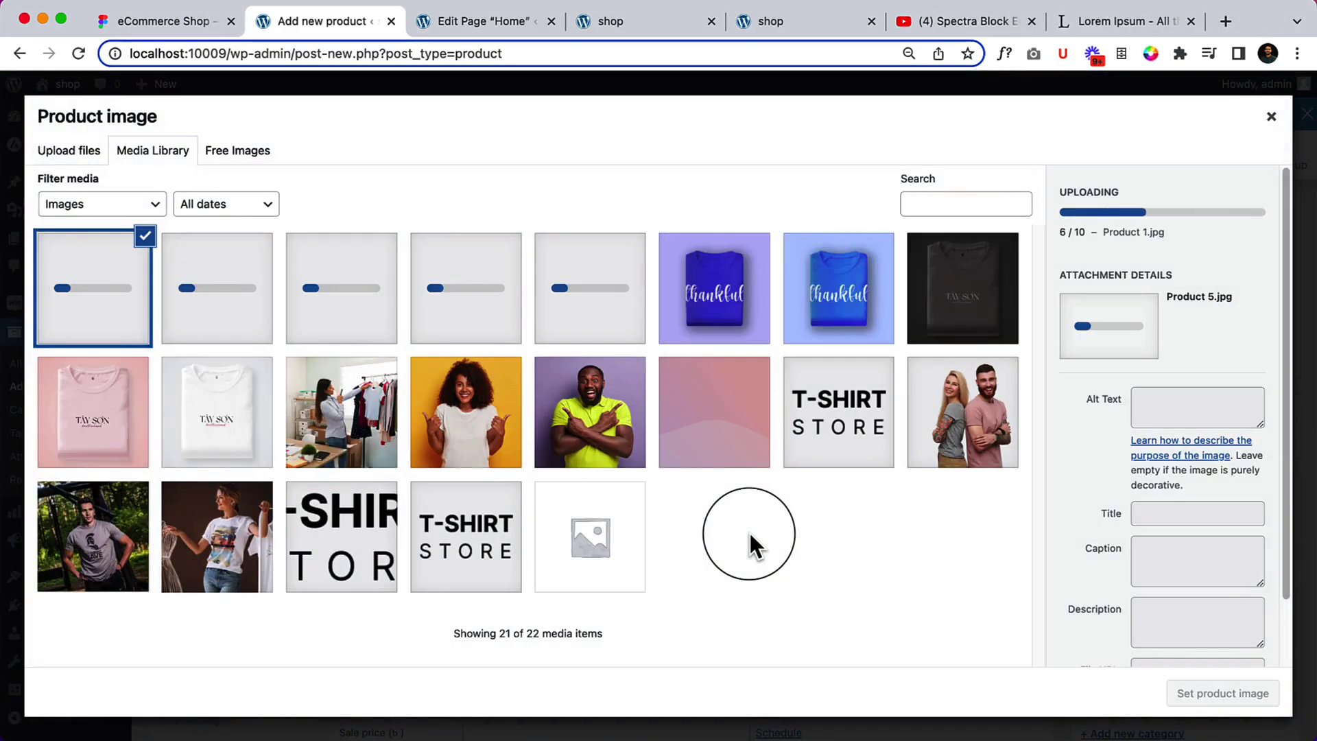
pyautogui.click(556, 306)
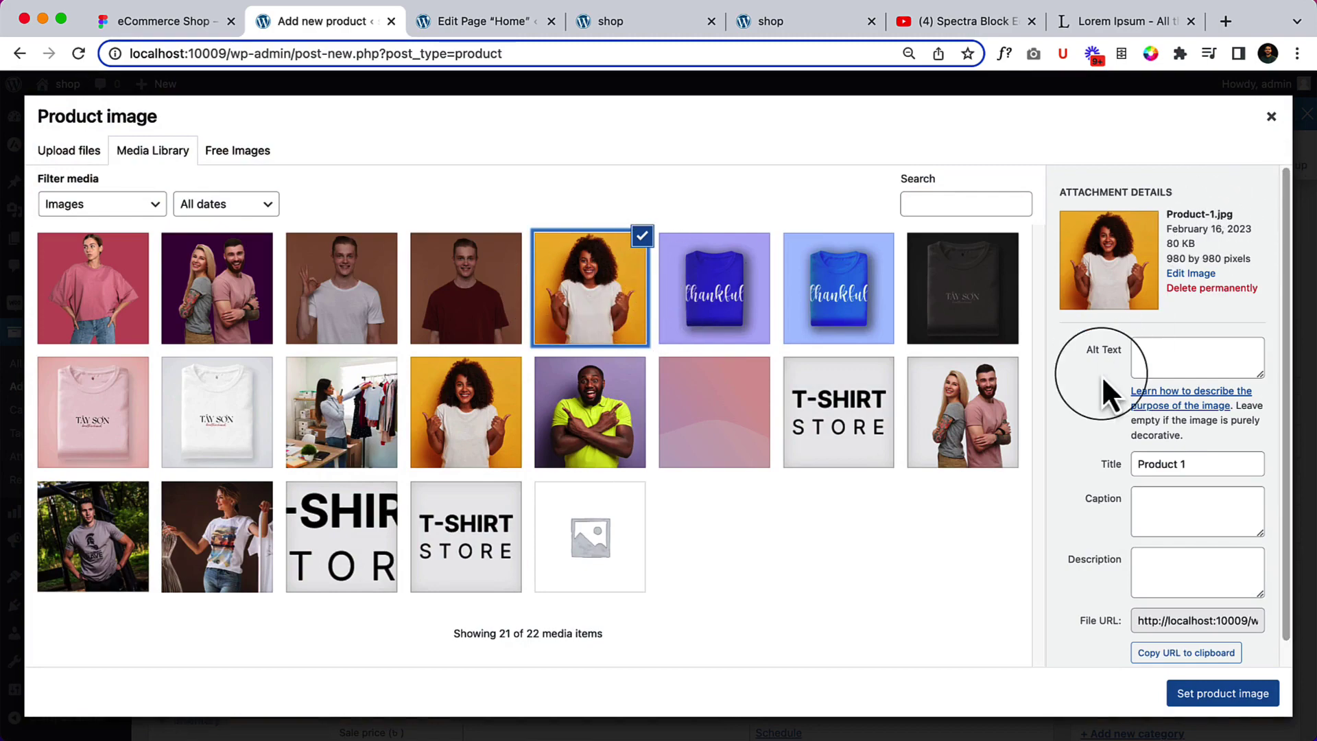
pyautogui.click(1195, 695)
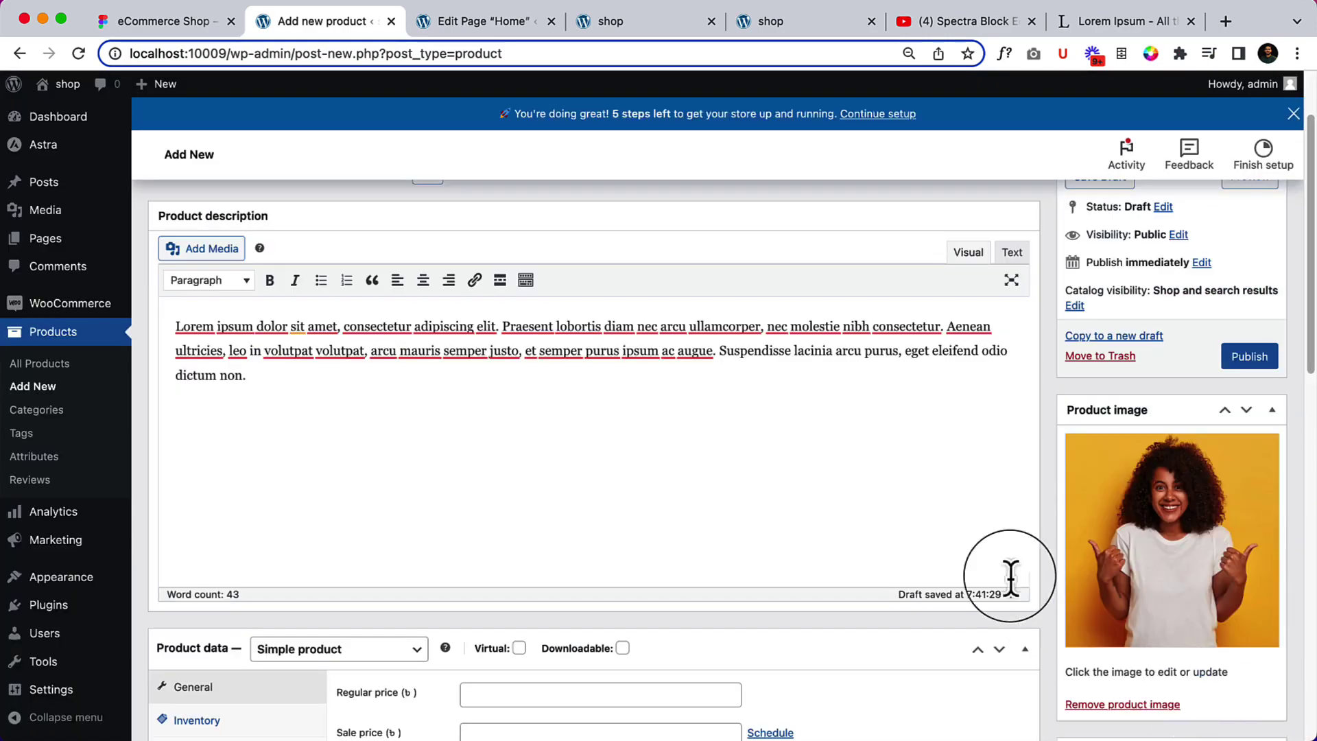
# Add the five folded T-shirt images, 1.jpg to 5.jpg, to the product gallery.
pyautogui.scroll(-3, 1005, 569)
pyautogui.scroll(-1, 1006, 567)
pyautogui.click(1115, 637)
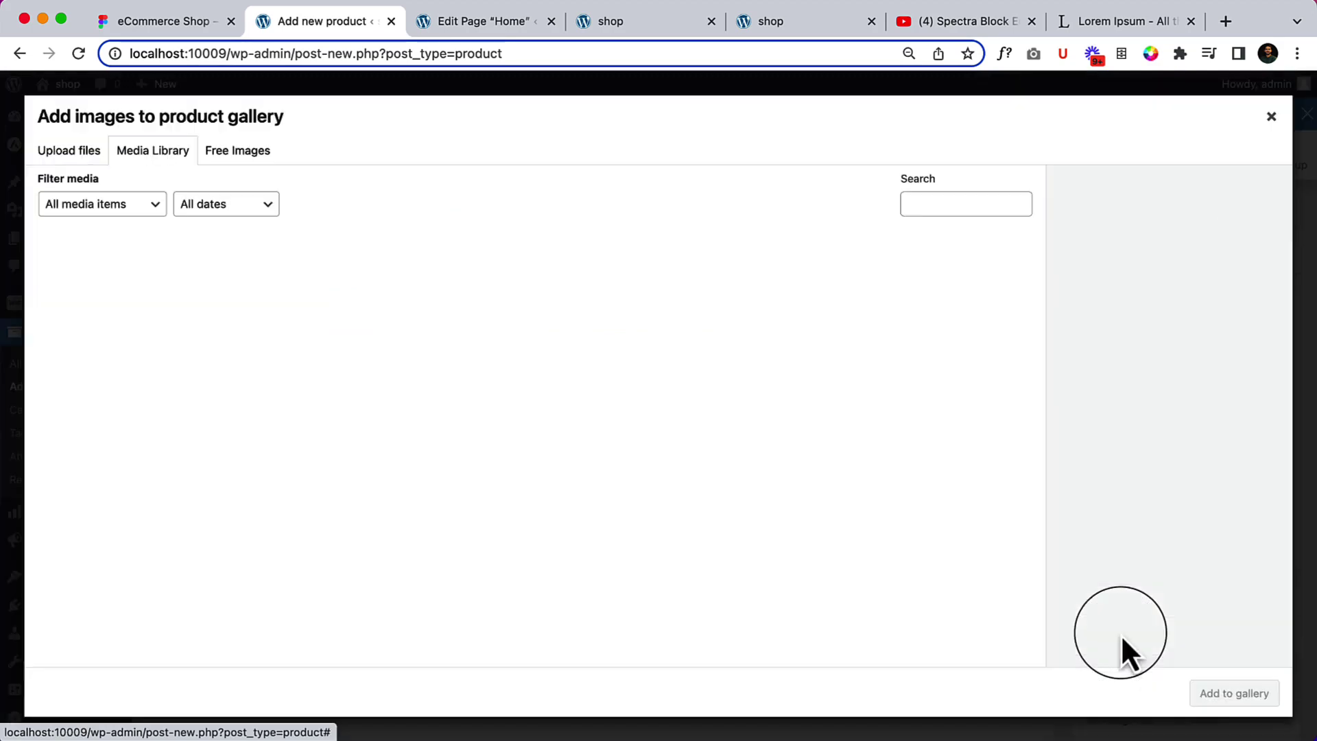
pyautogui.click(734, 345)
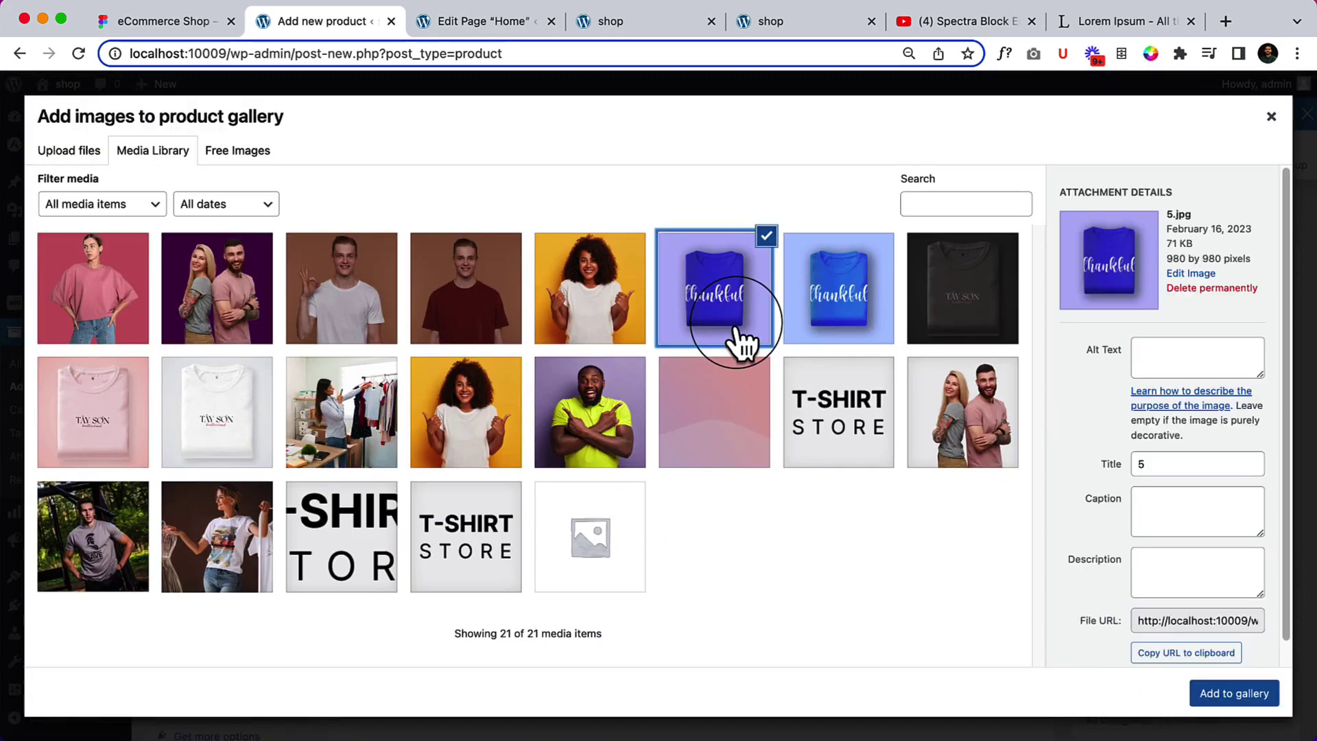
pyautogui.click(821, 336)
pyautogui.click(940, 338)
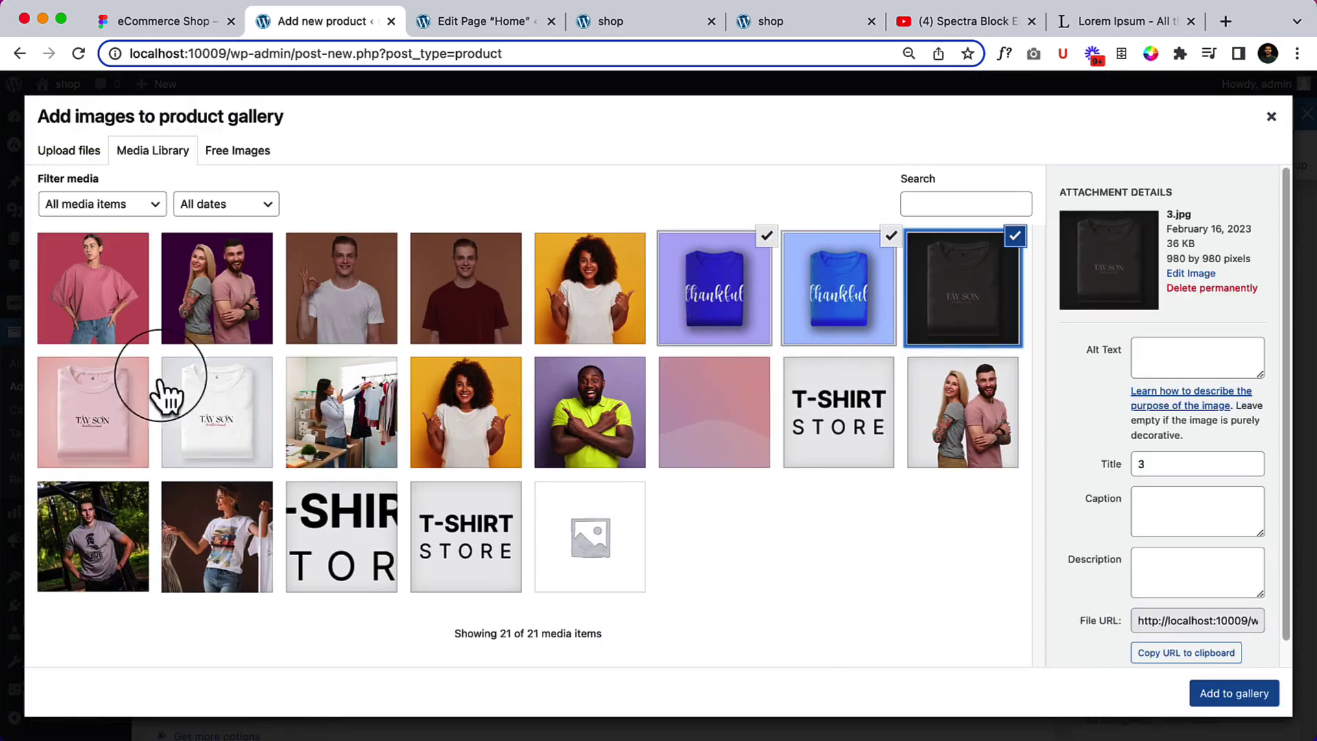
pyautogui.click(156, 429)
pyautogui.click(229, 435)
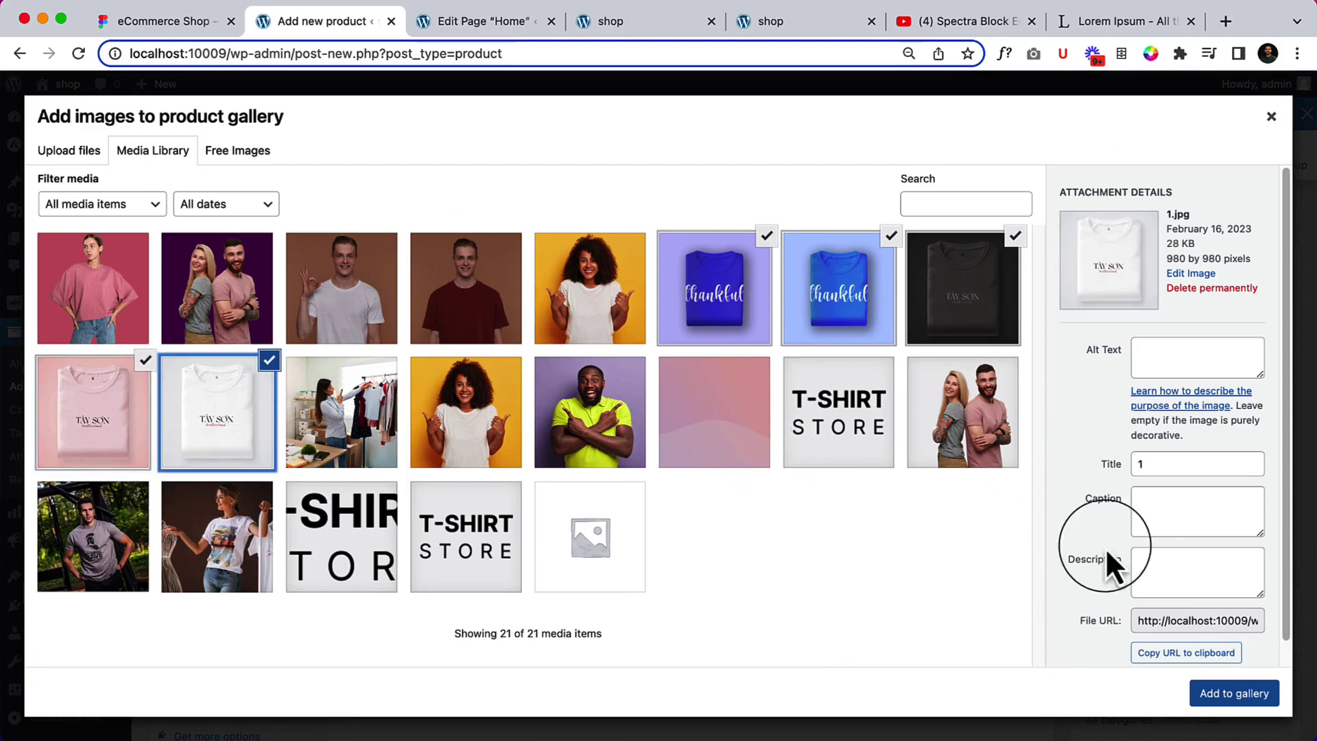
pyautogui.click(1234, 695)
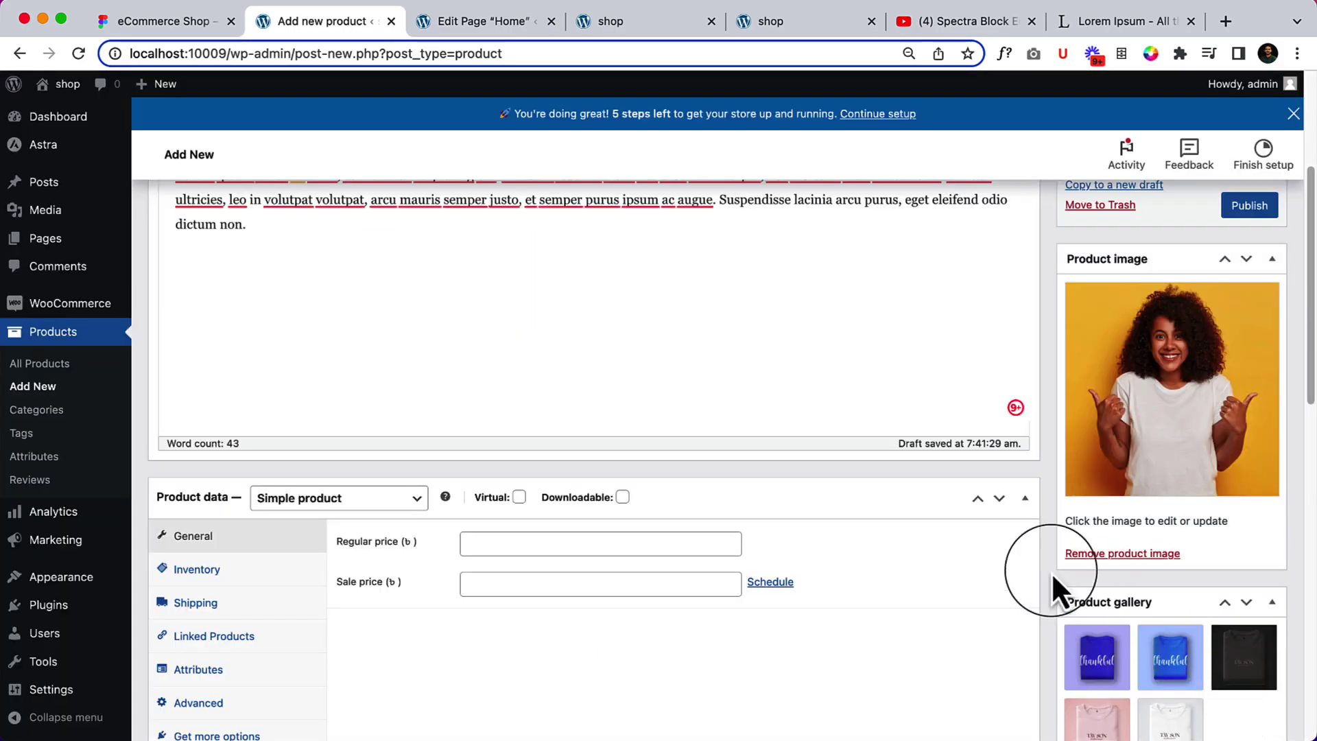
# Set the regular price of the product to 30 in the product data.
pyautogui.scroll(-2, 1053, 578)
pyautogui.scroll(-2, 1050, 570)
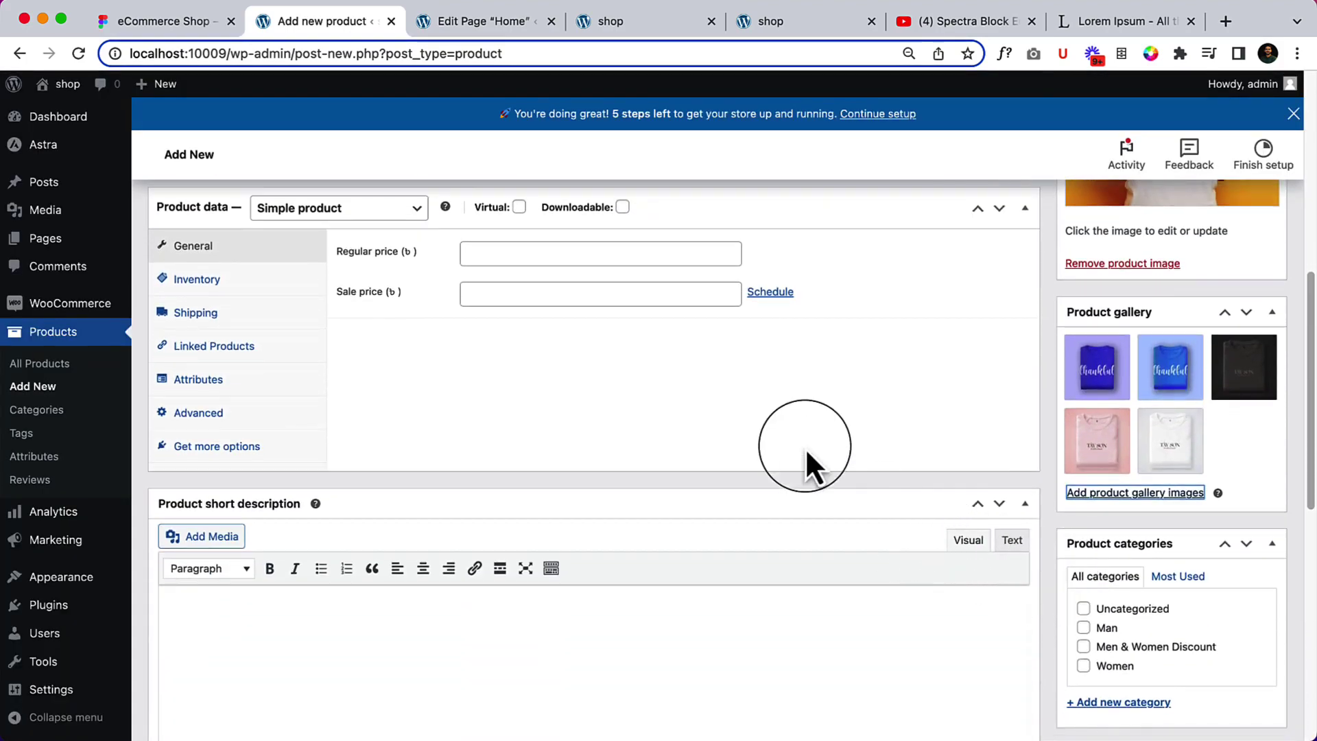
pyautogui.click(470, 255)
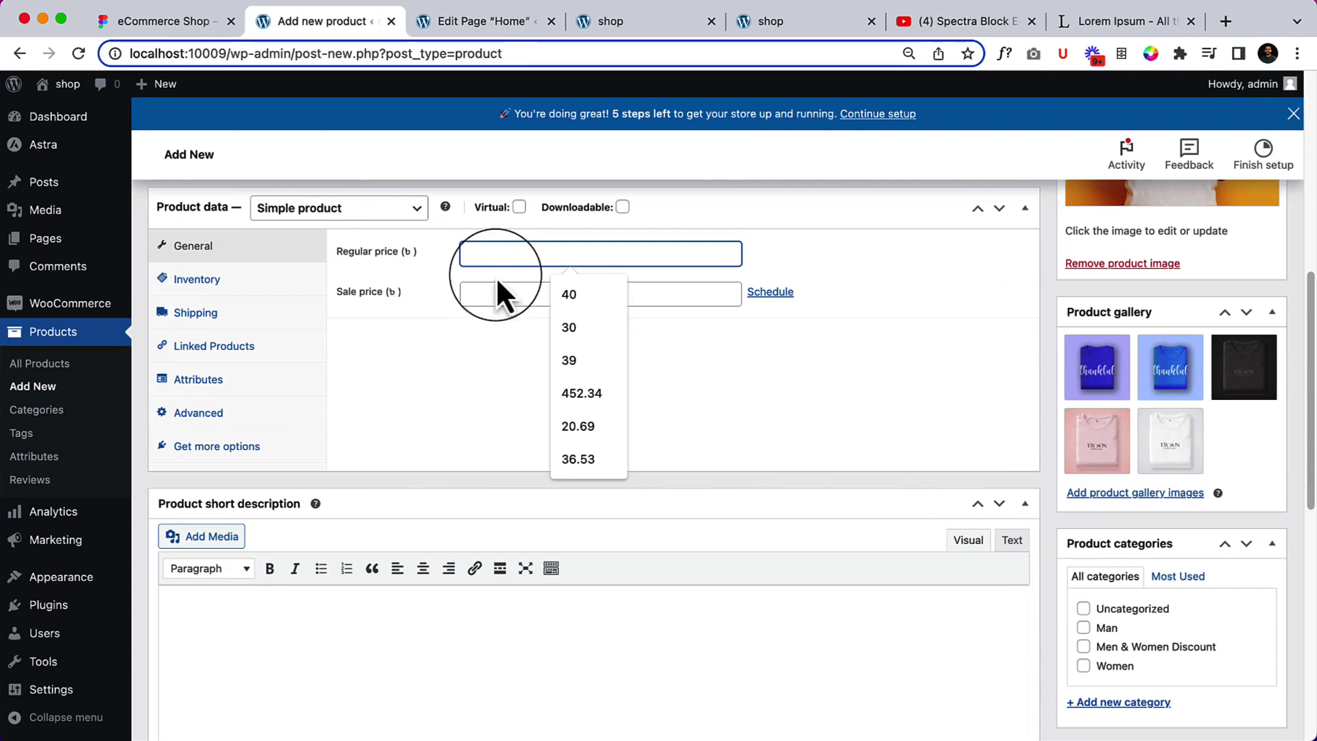
pyautogui.write('30')
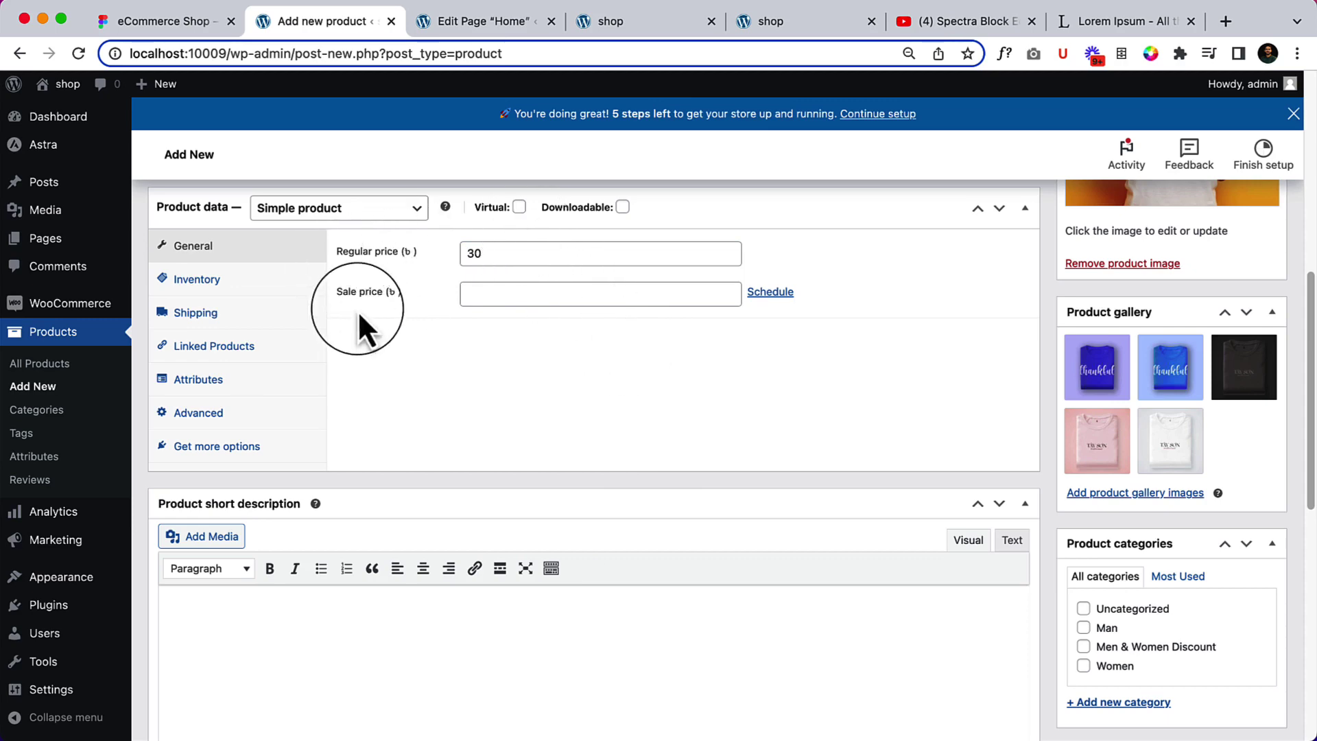
pyautogui.scroll(3, 357, 310)
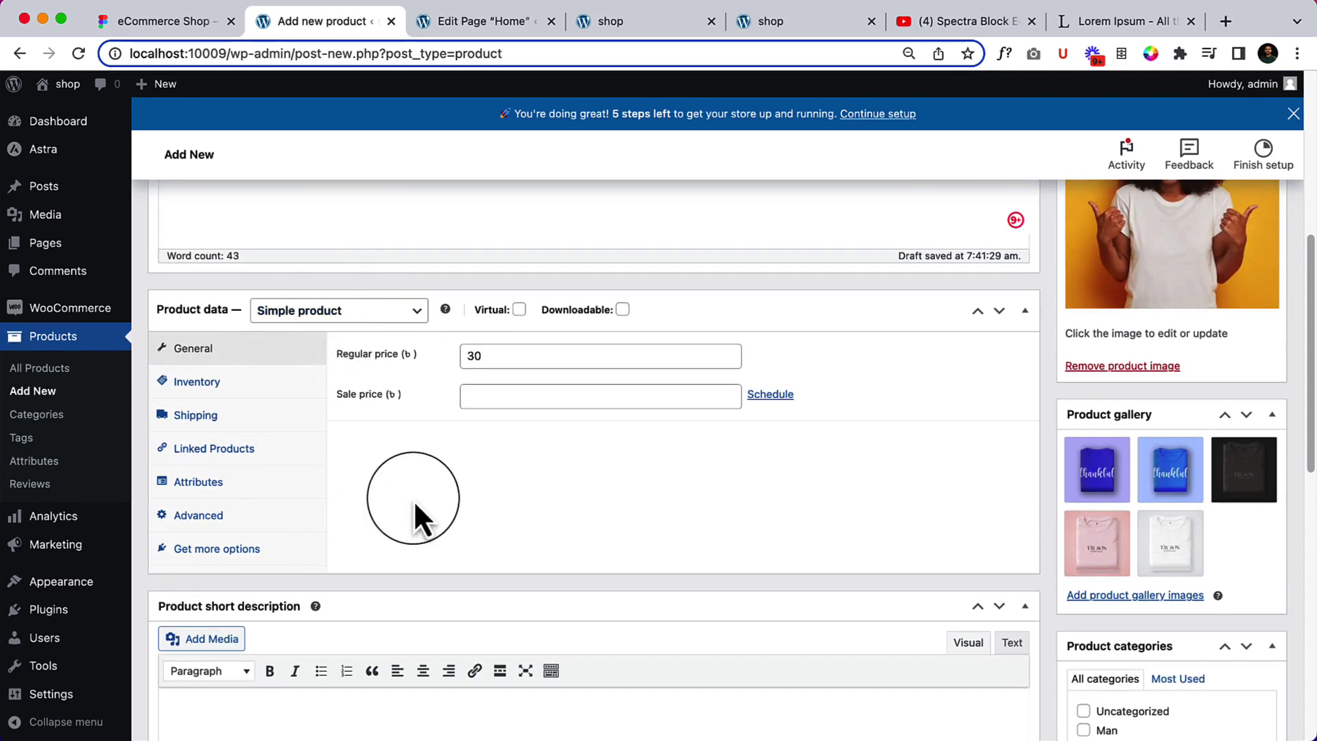
pyautogui.scroll(-2, 415, 504)
pyautogui.scroll(4, 415, 504)
pyautogui.scroll(-7, 415, 504)
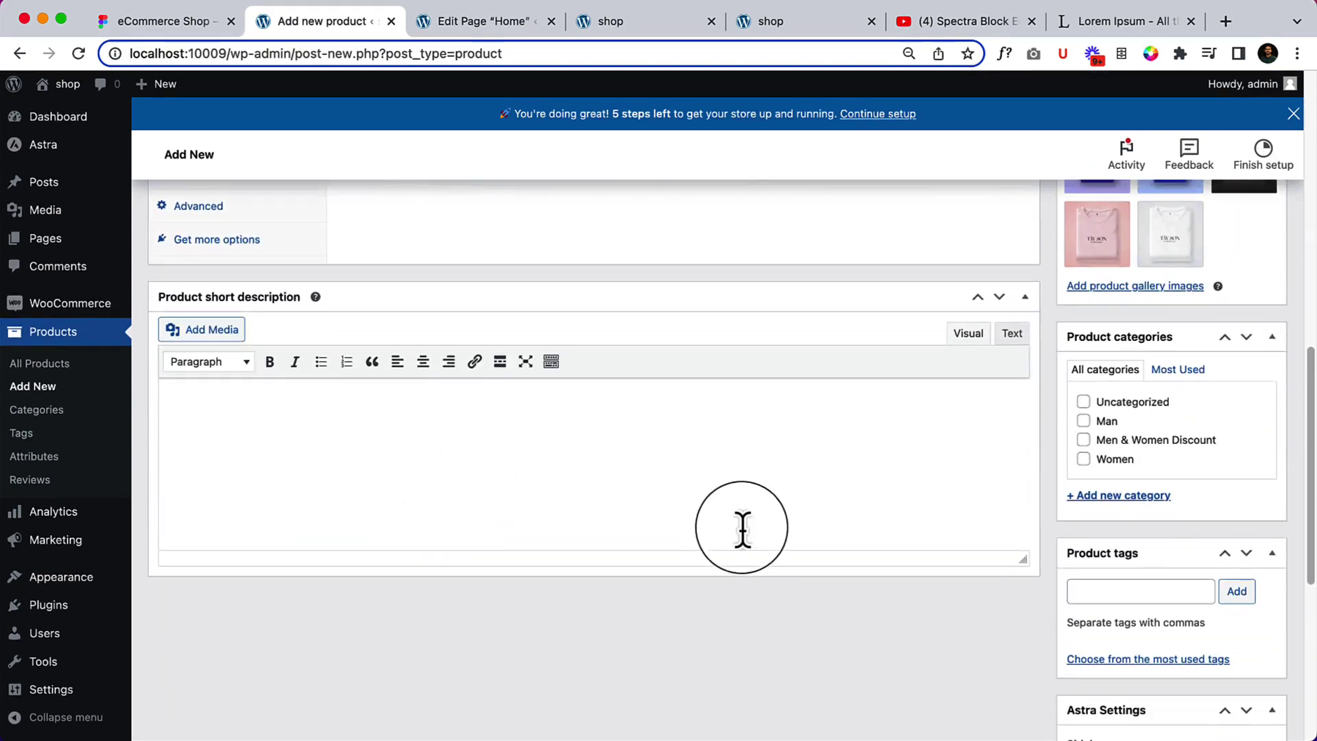
# Set the sale price of Product 1 to 25 and publish the product.
pyautogui.scroll(-3, 741, 532)
pyautogui.scroll(10, 741, 532)
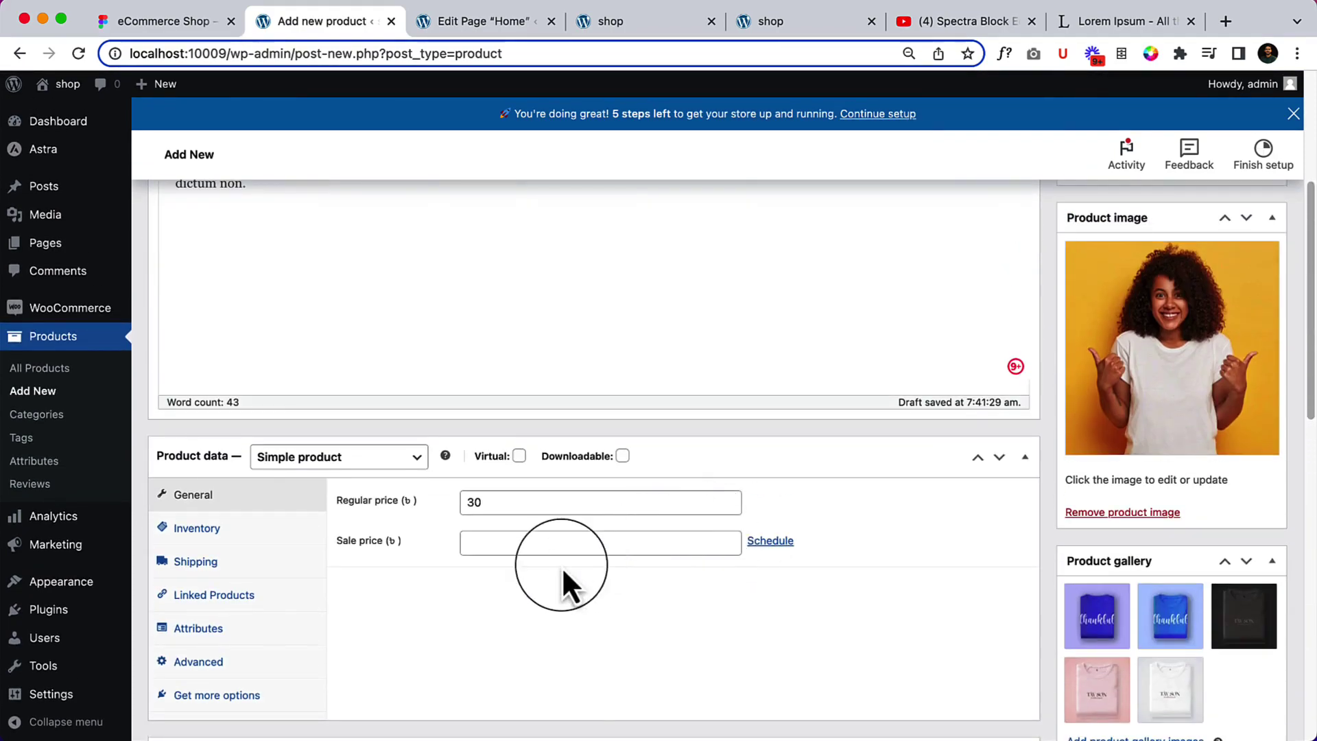
pyautogui.click(547, 538)
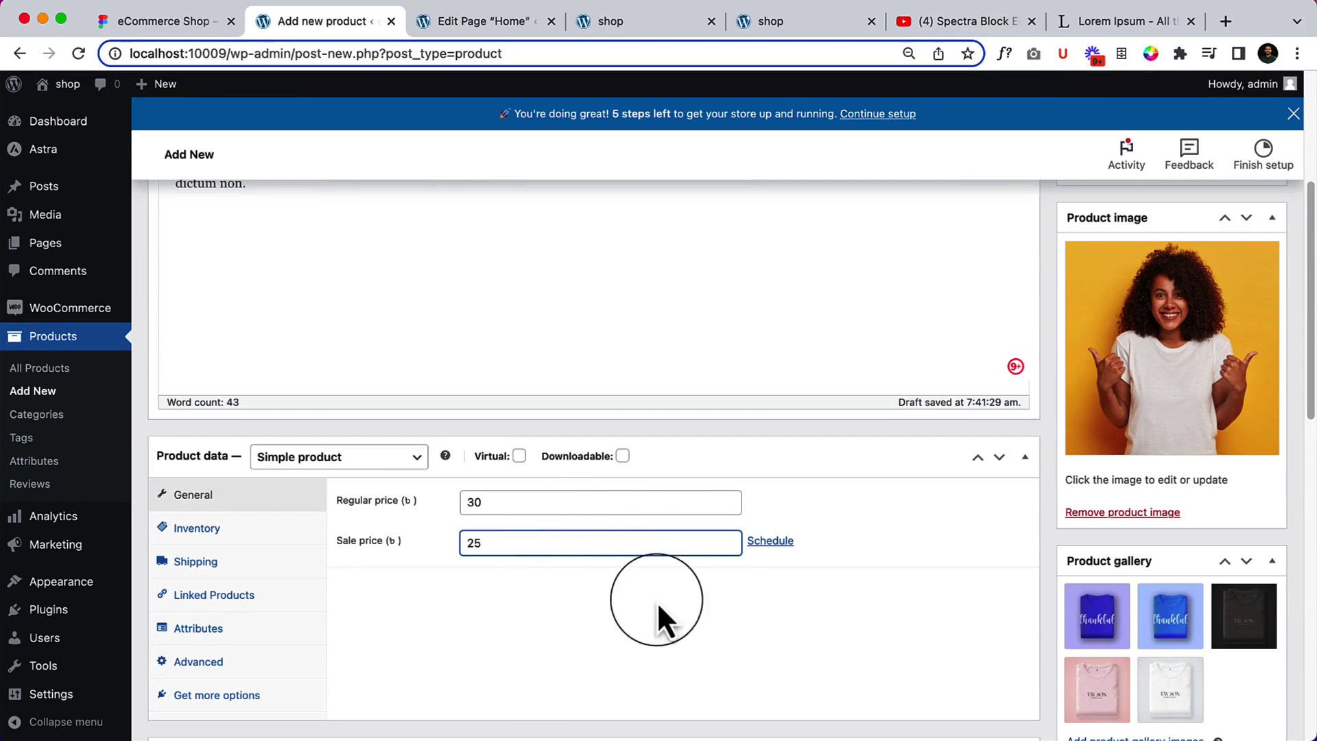
pyautogui.write('25')
pyautogui.scroll(-12, 658, 570)
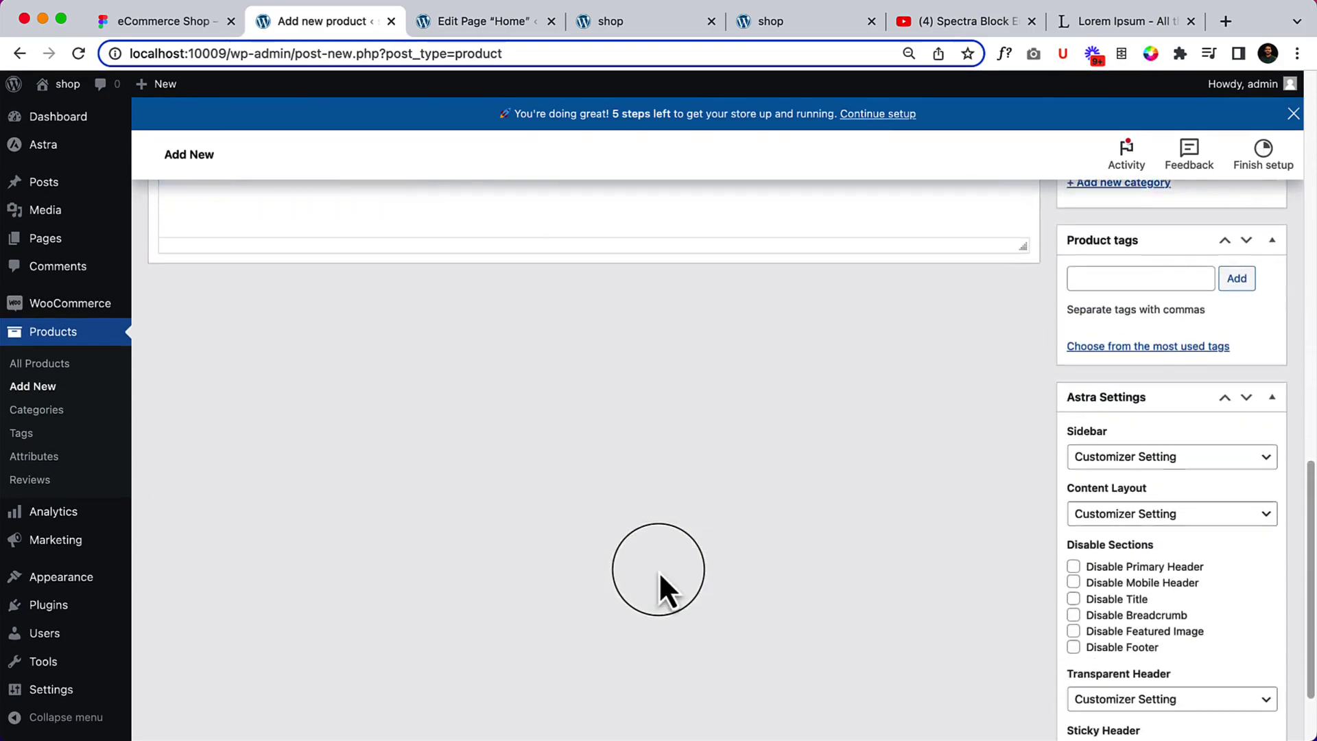
pyautogui.scroll(-3, 1013, 628)
pyautogui.scroll(15, 1012, 629)
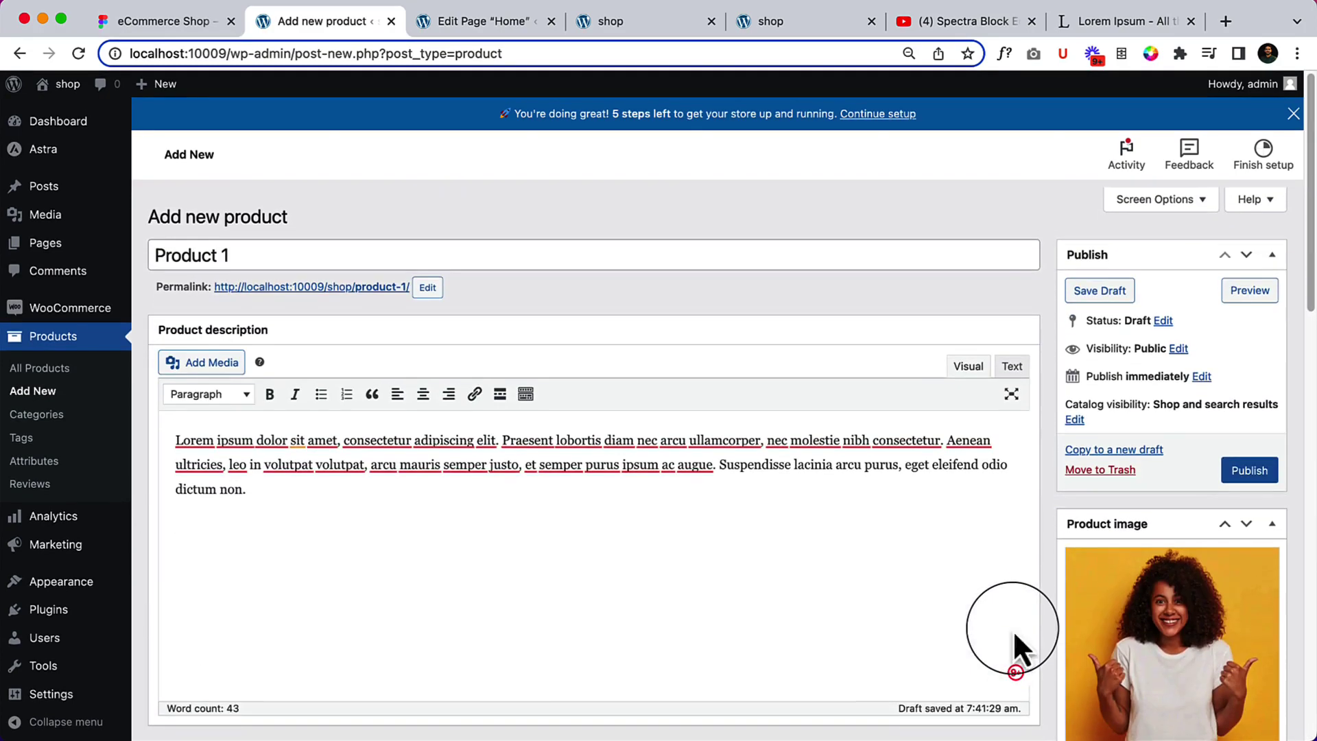
pyautogui.click(1264, 463)
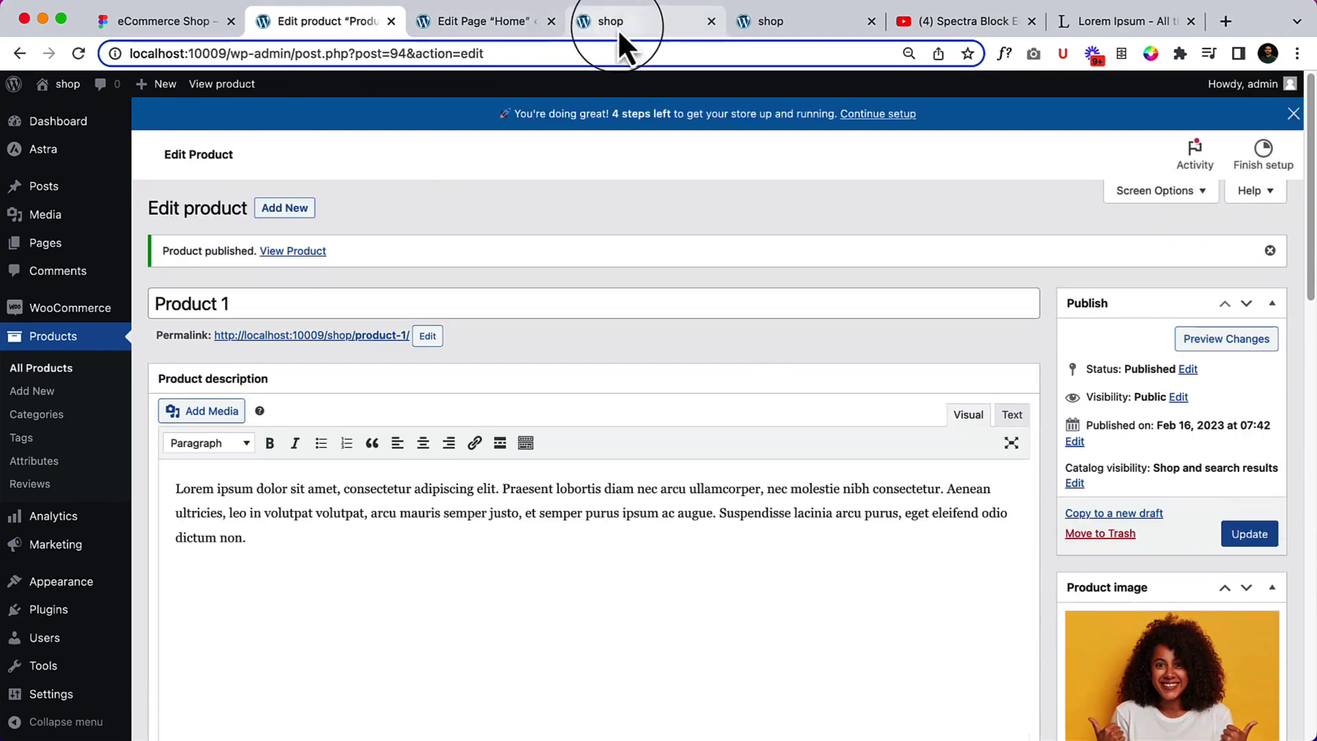
# Reload the storefront home page and open the Shop page to check the Product 1 listing.
pyautogui.click(613, 21)
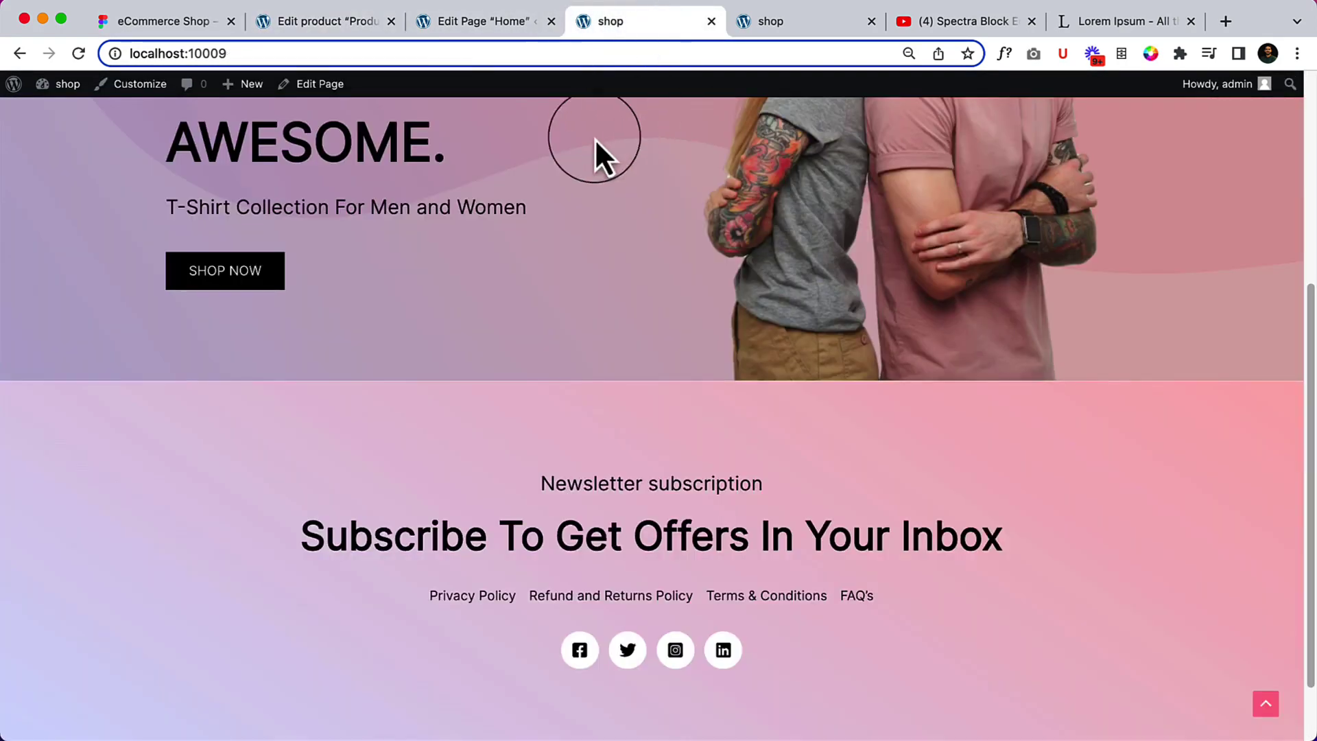
pyautogui.click(589, 53)
pyautogui.press('Return')
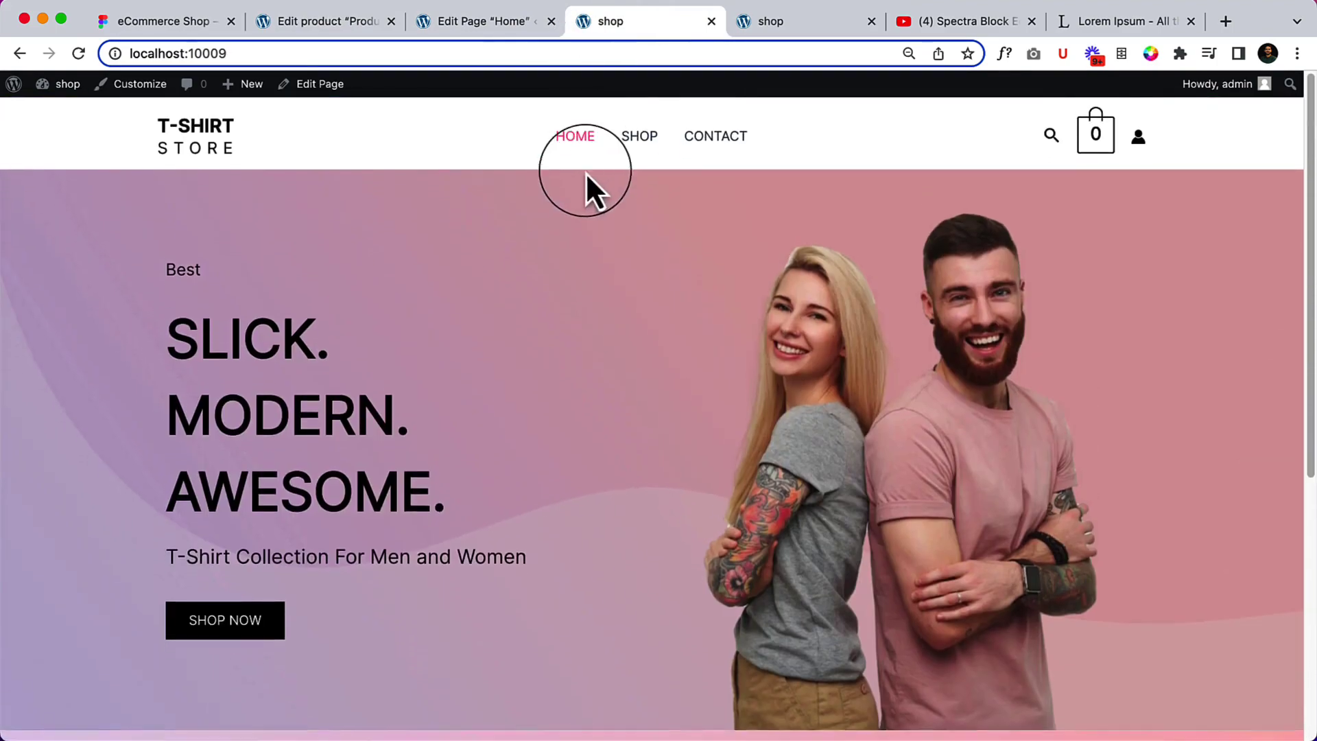
pyautogui.click(635, 137)
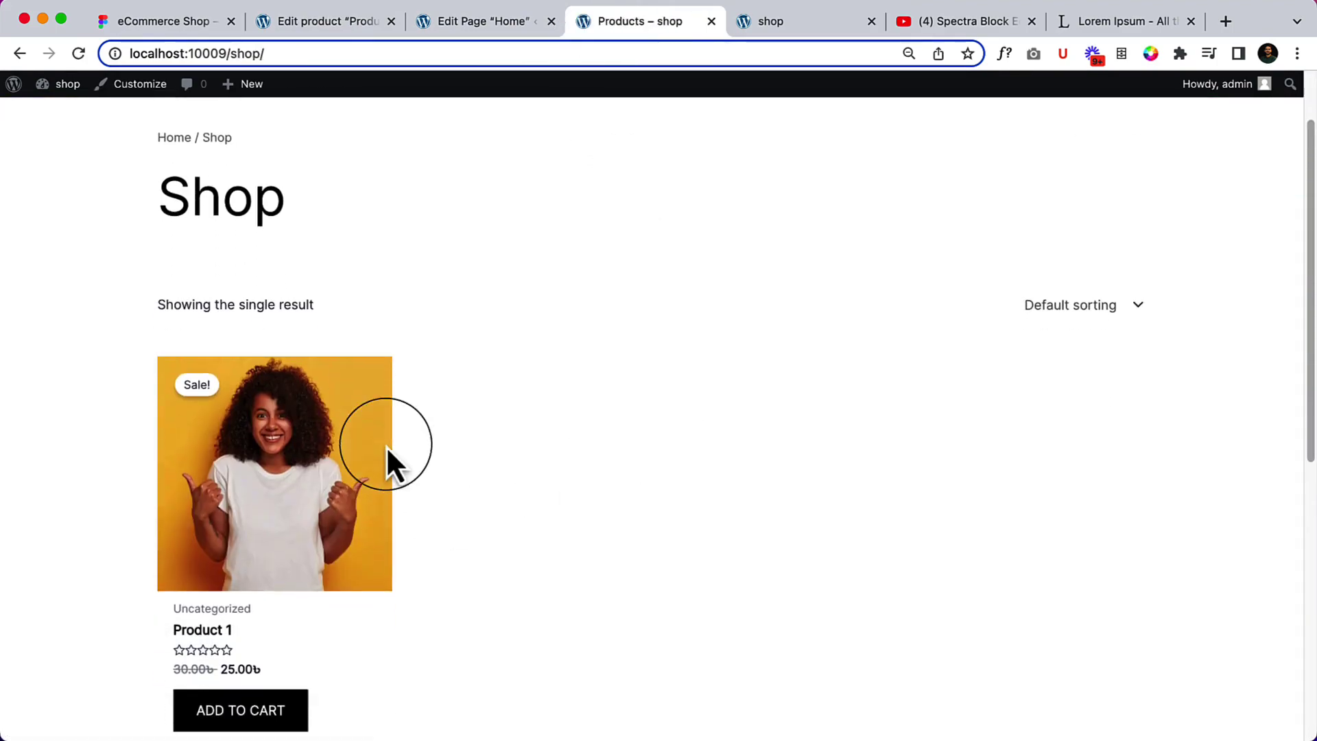
pyautogui.scroll(-2, 338, 594)
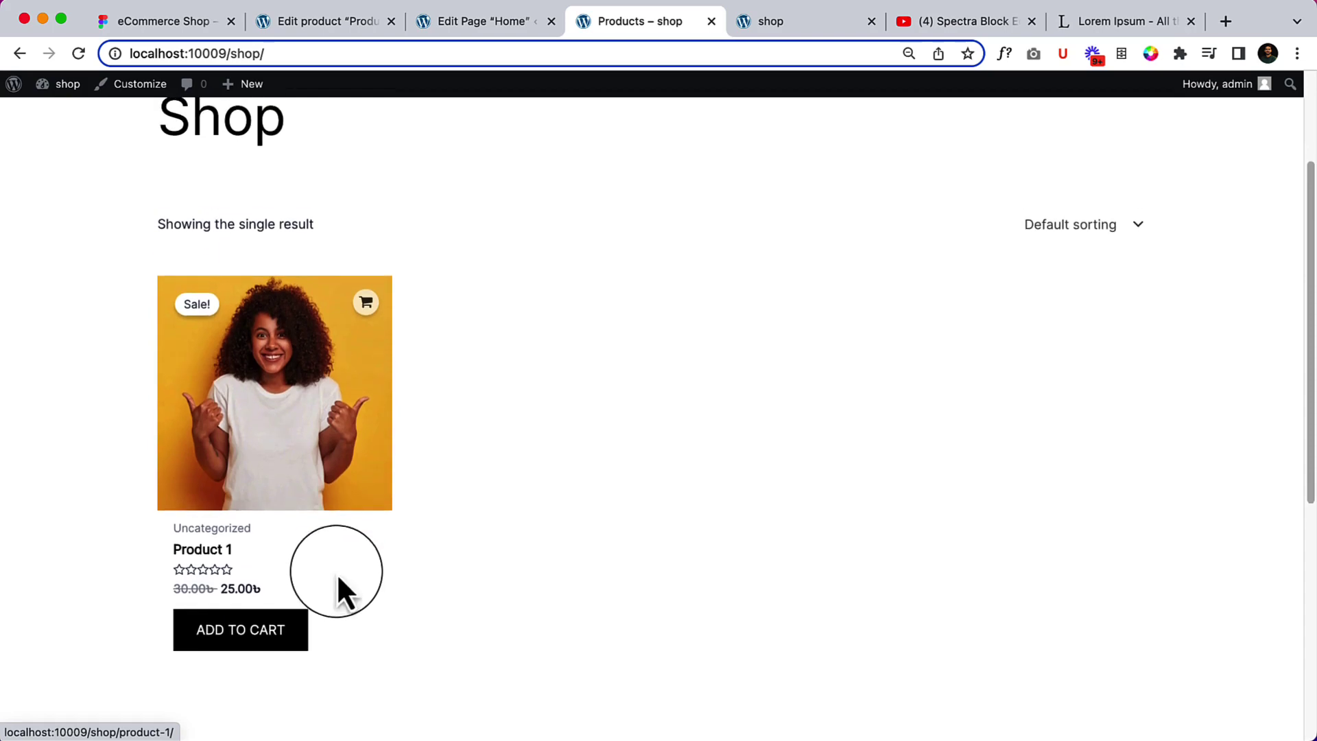
# Open the Product 1 page and examine its gallery images, description and price.
pyautogui.click(354, 449)
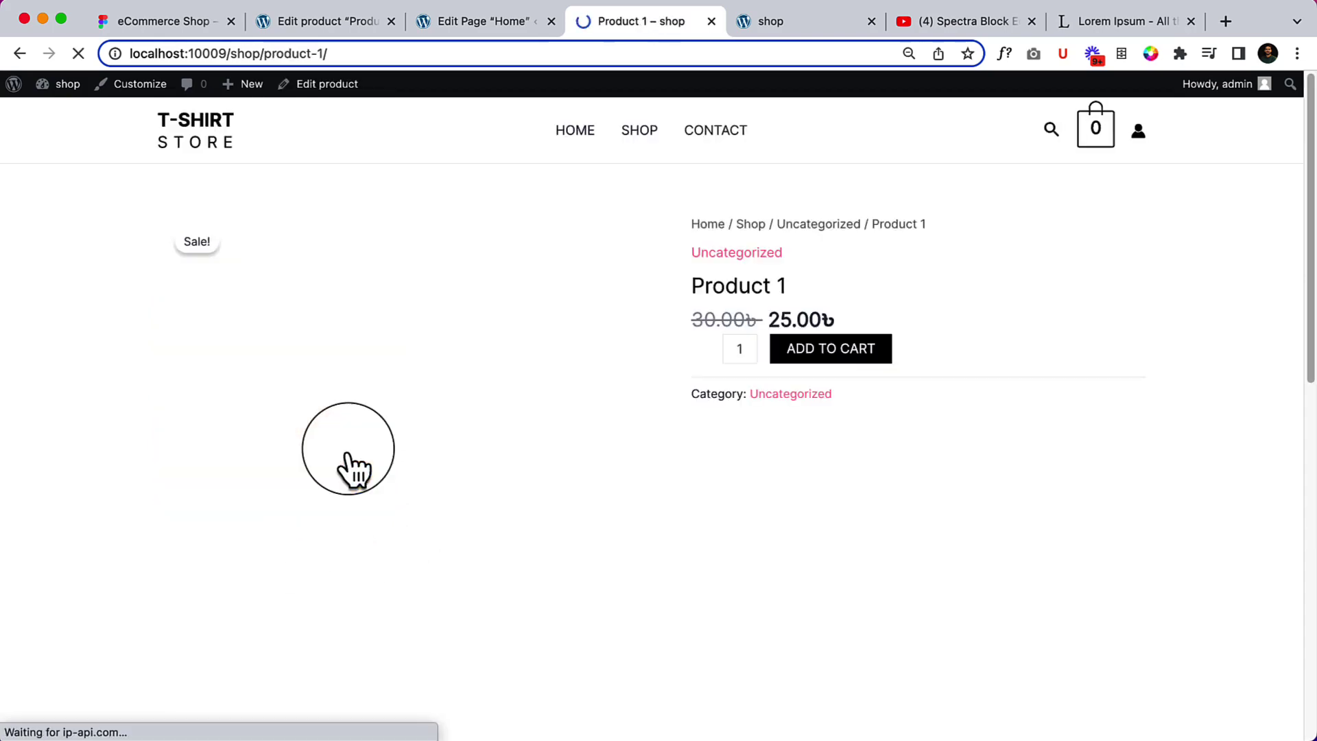
pyautogui.scroll(-6, 710, 530)
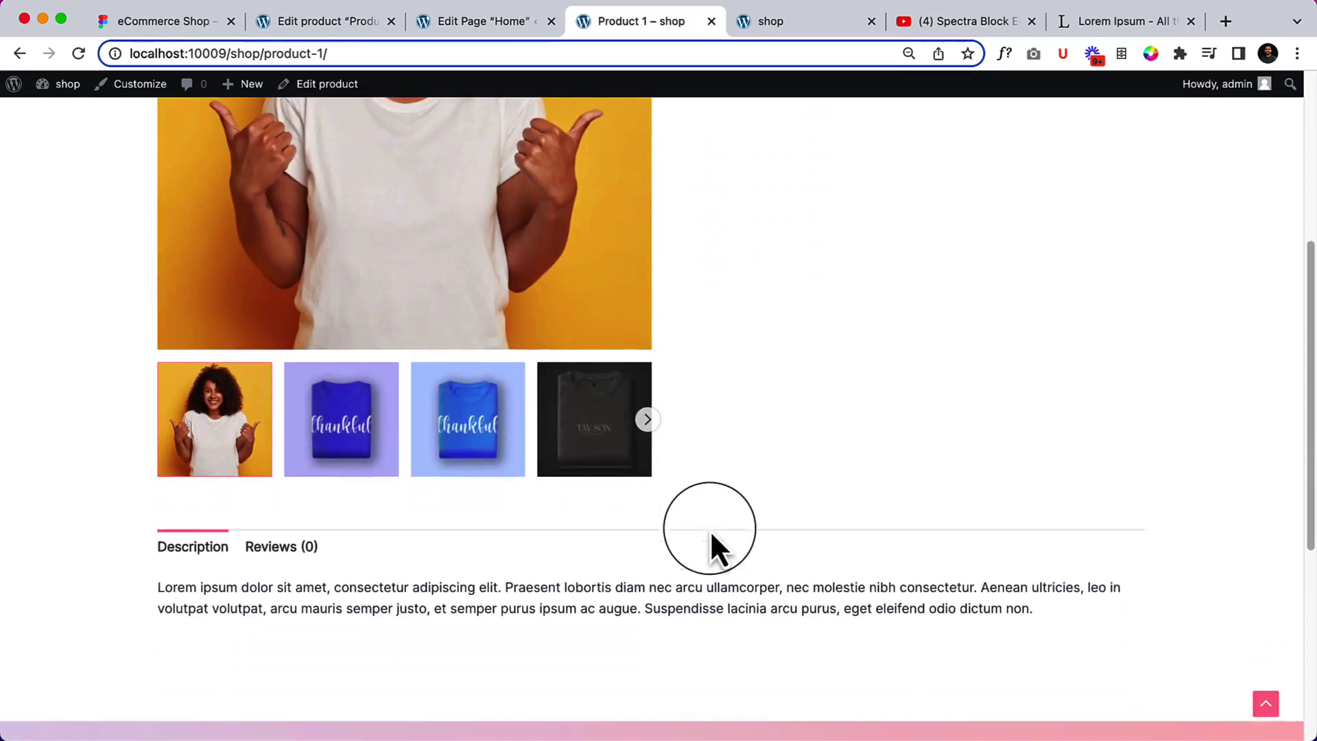
pyautogui.click(584, 425)
pyautogui.click(475, 376)
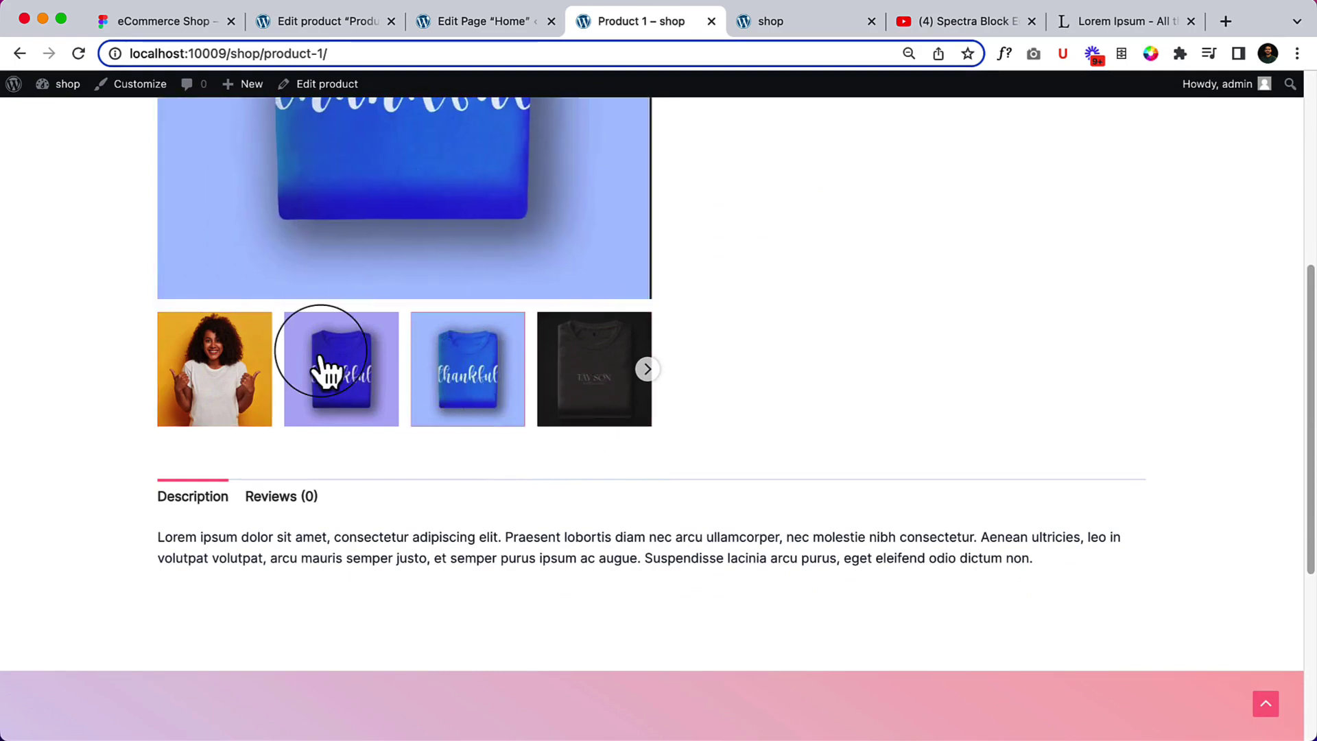
pyautogui.click(317, 373)
pyautogui.click(251, 363)
pyautogui.scroll(6, 811, 317)
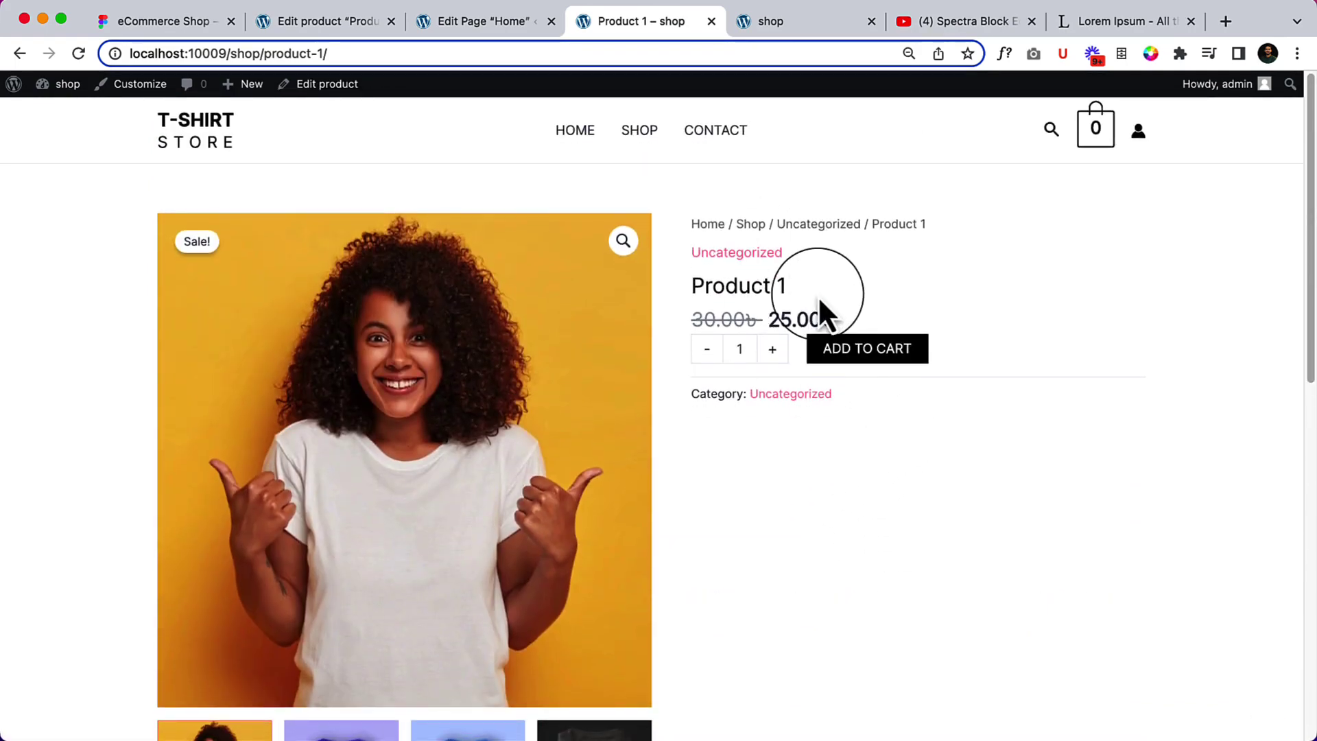
# Return to editing Product 1, assign it to the Women and Men & Women Discount categories, and update the product.
pyautogui.click(484, 27)
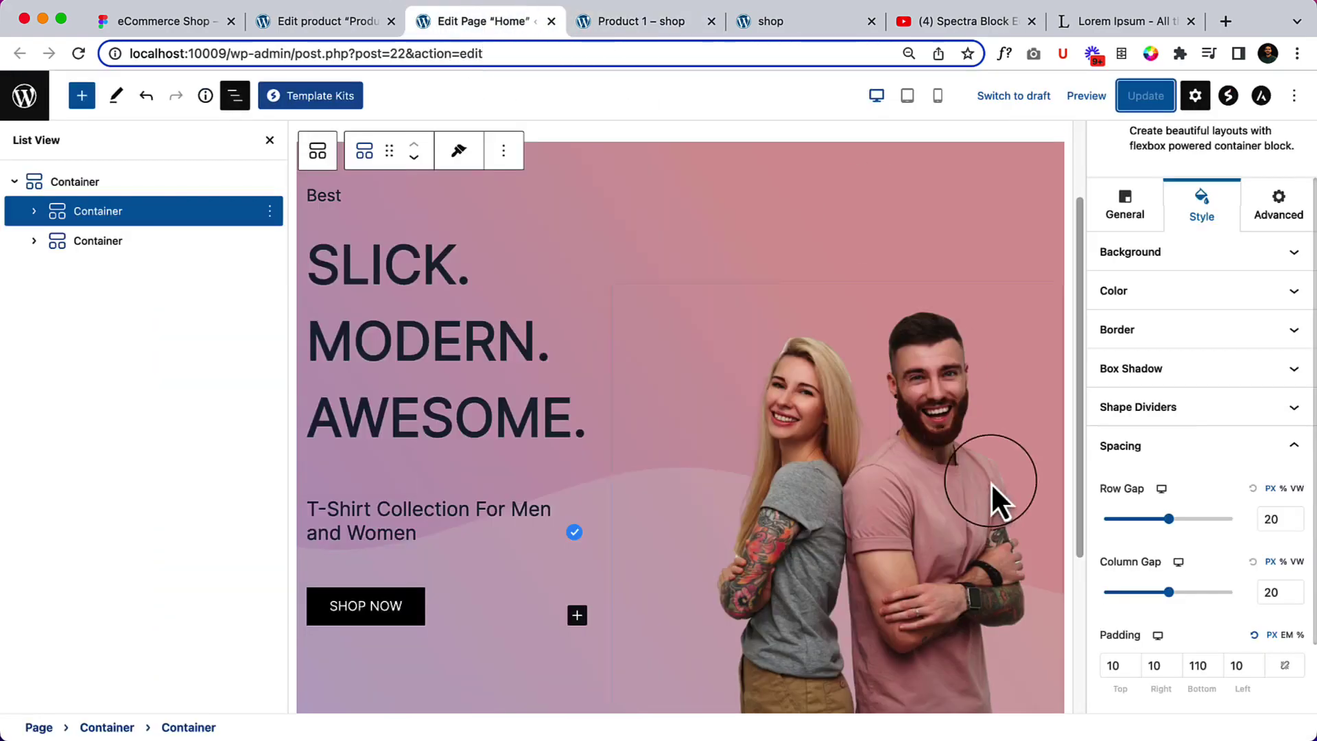
pyautogui.click(307, 22)
pyautogui.scroll(-8, 1084, 569)
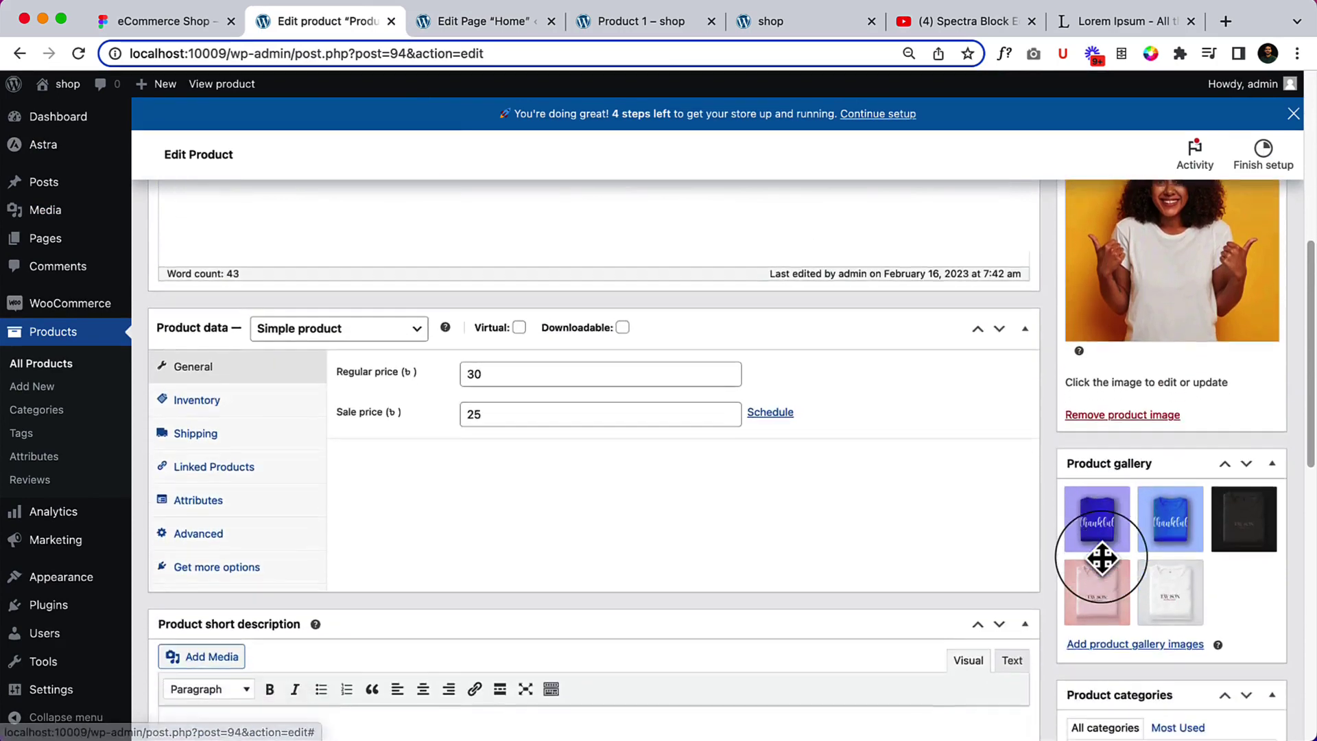
pyautogui.scroll(-5, 1102, 558)
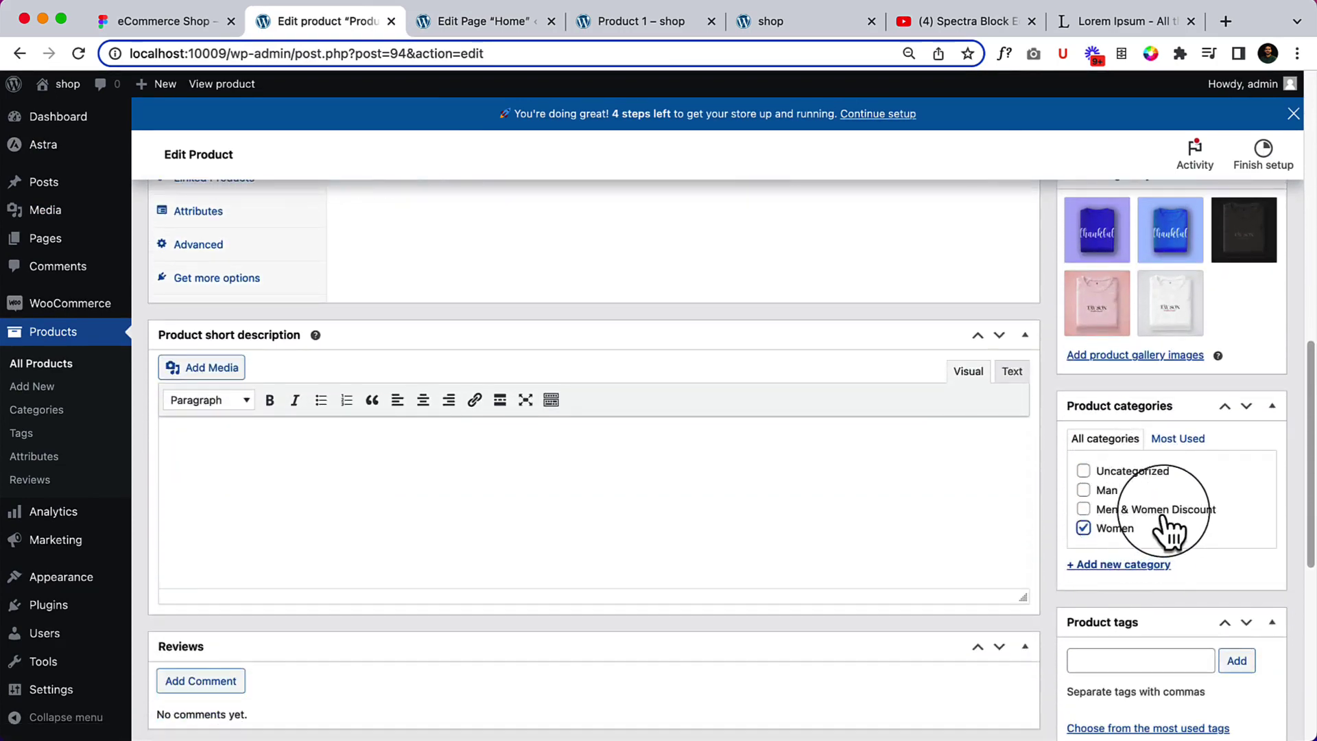
pyautogui.scroll(15, 1240, 323)
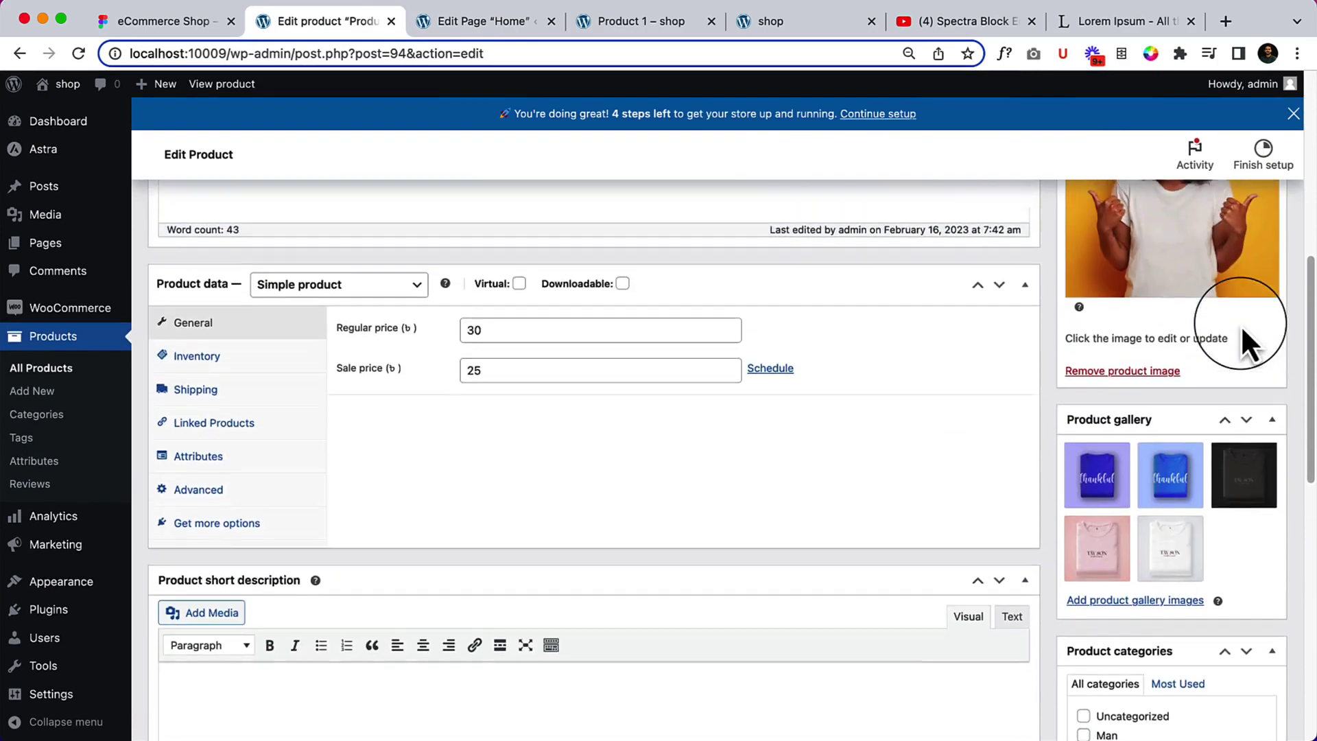
pyautogui.click(1244, 306)
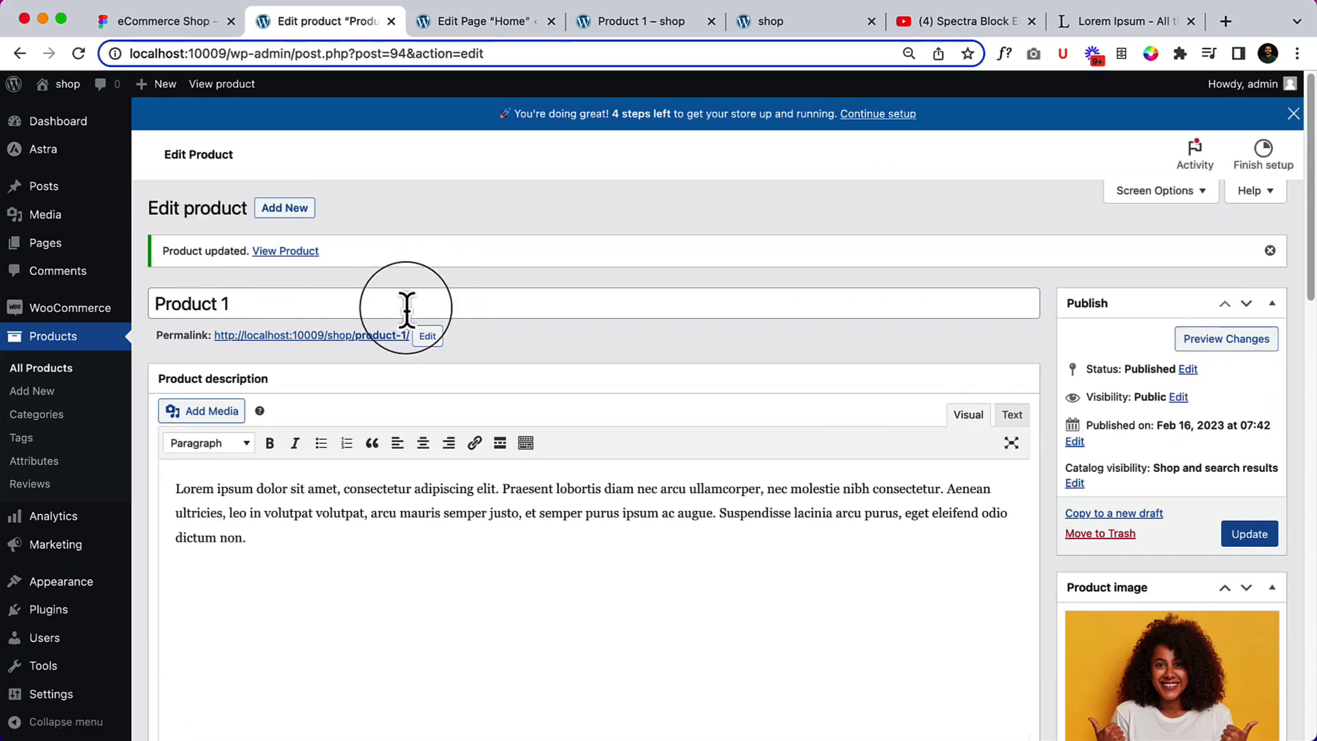
# Go to the list of all products and open a blank new product form in a separate browser tab.
pyautogui.click(68, 370)
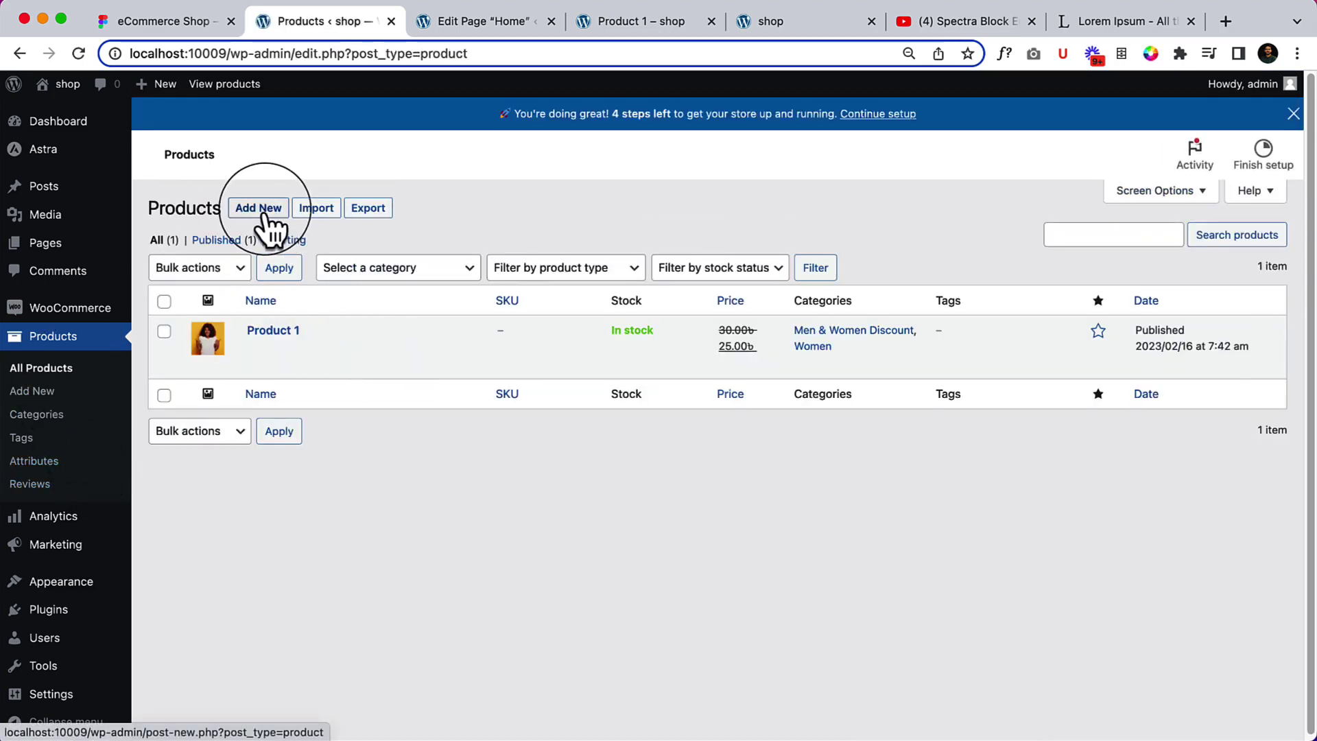
pyautogui.rightClick(267, 207)
pyautogui.click(323, 228)
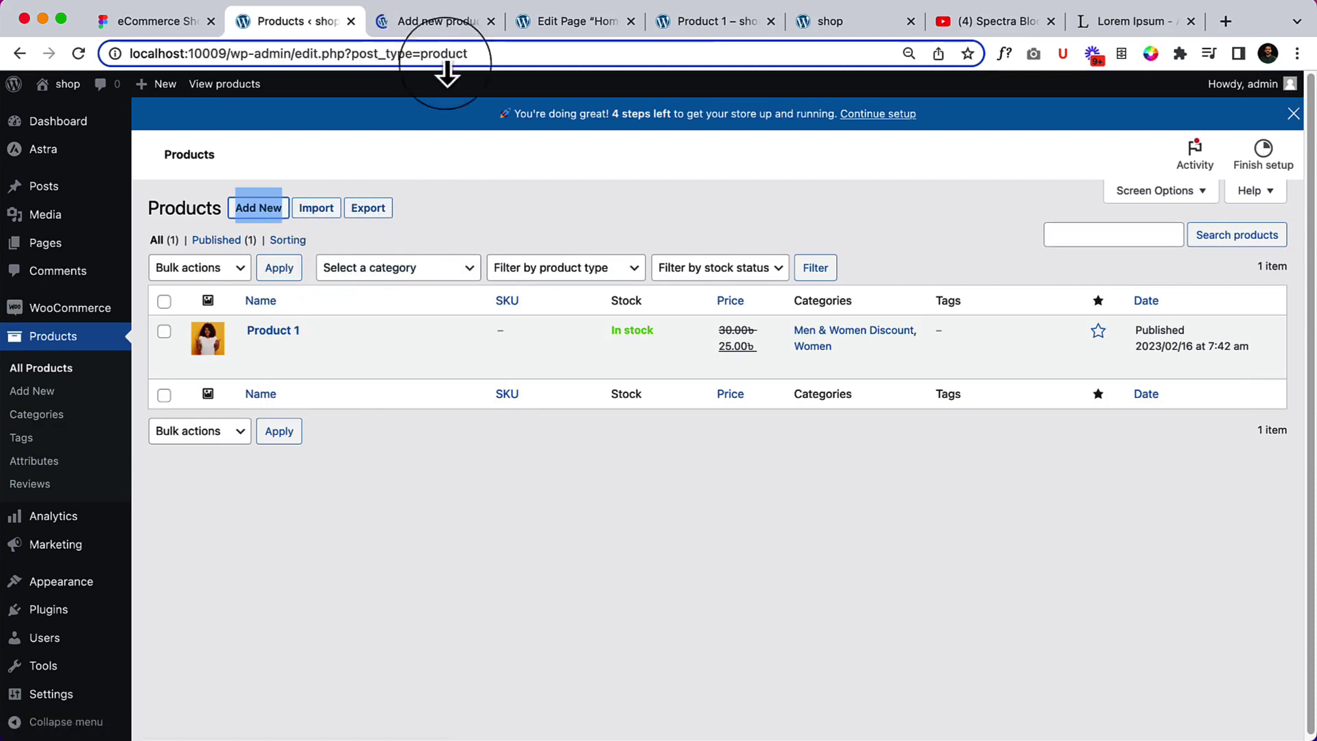
pyautogui.click(434, 17)
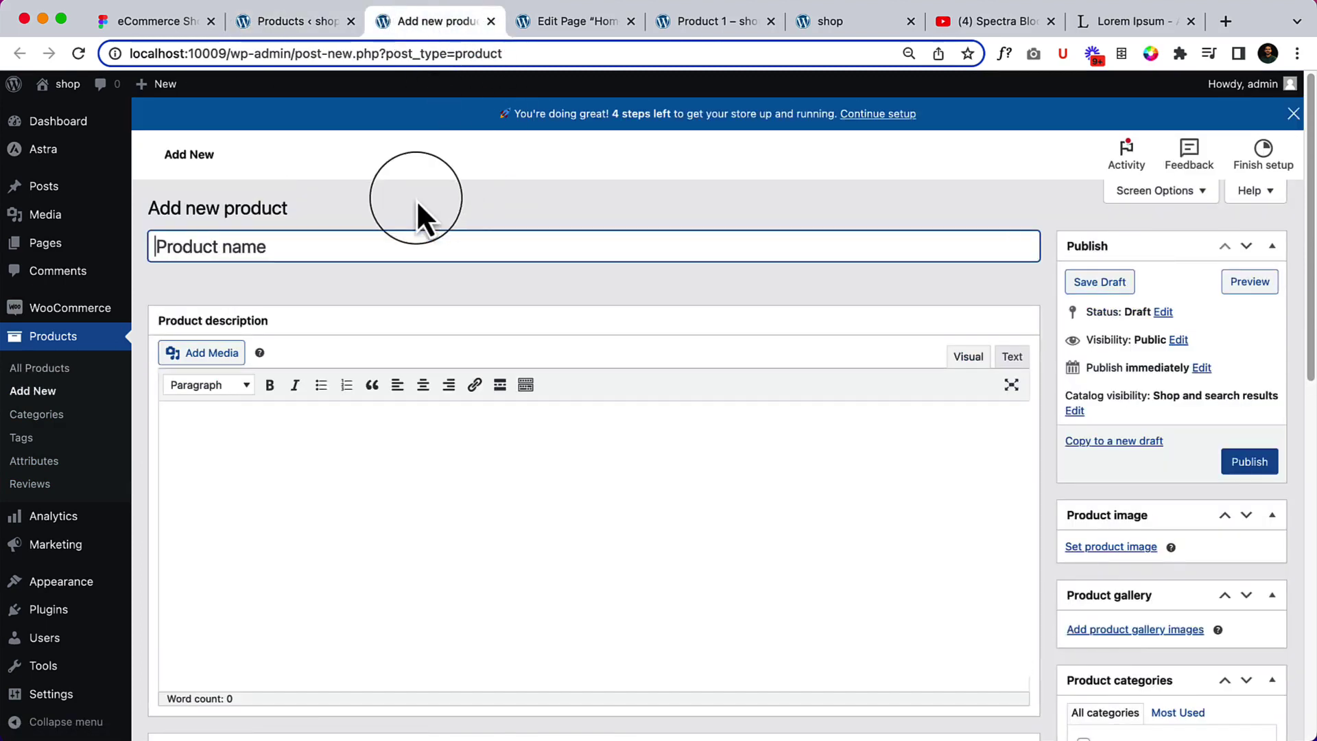
# Name the new product Product 2 and paste the copied Lorem ipsum text, through "dictum non.", as its description.
pyautogui.write('Product 2')
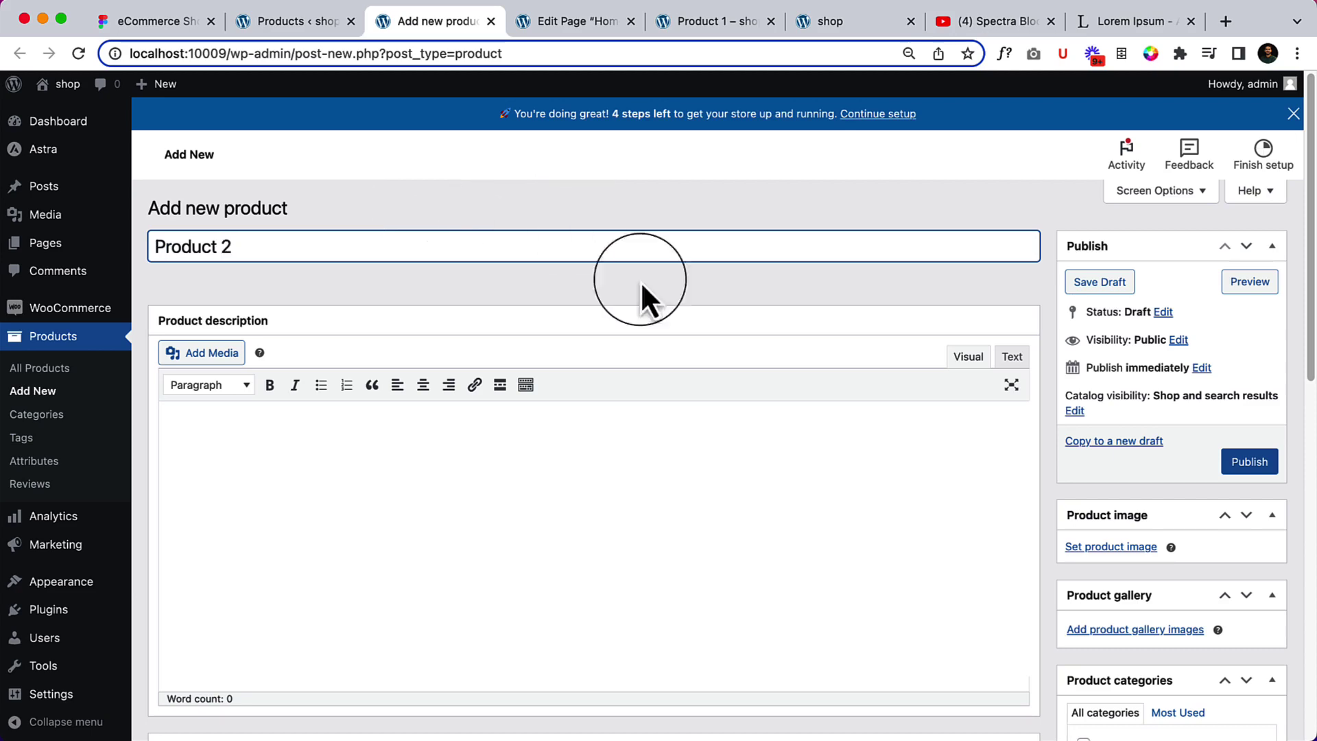
pyautogui.click(585, 449)
pyautogui.write('Lorem ipsum dolor sit amet, consectetur adipiscing elit. Praesent lobortis diam nec arcu ullamcorper, nec molestie nibh consectetur. Aenean ultricies, leo in volutpat volutpat, arcu mauris semper justo, et semper purus ipsum ac augue. Suspendisse lacinia arcu purus, eget eleifend odio dictum non.')
# Set the regular price of Product 2 to 340 and its sale price to 230.
pyautogui.scroll(-3, 586, 447)
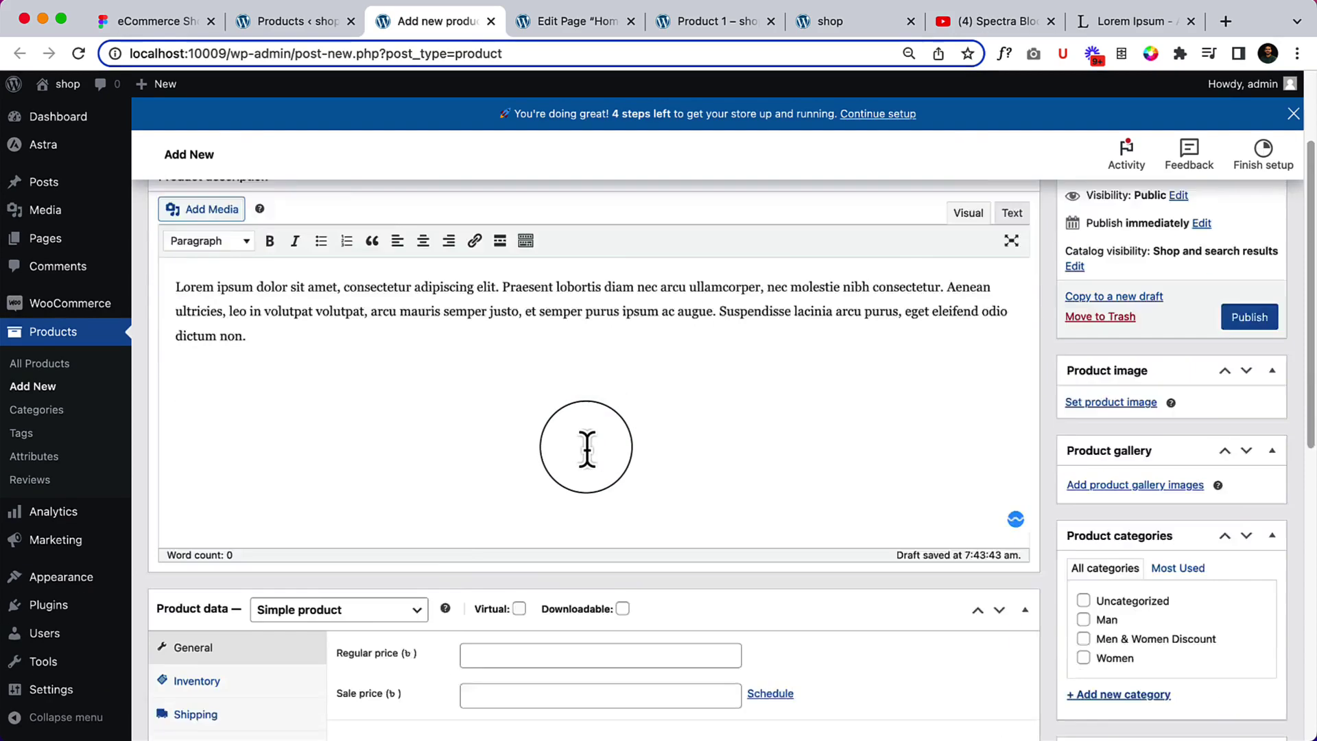
pyautogui.scroll(-3, 586, 448)
pyautogui.click(580, 432)
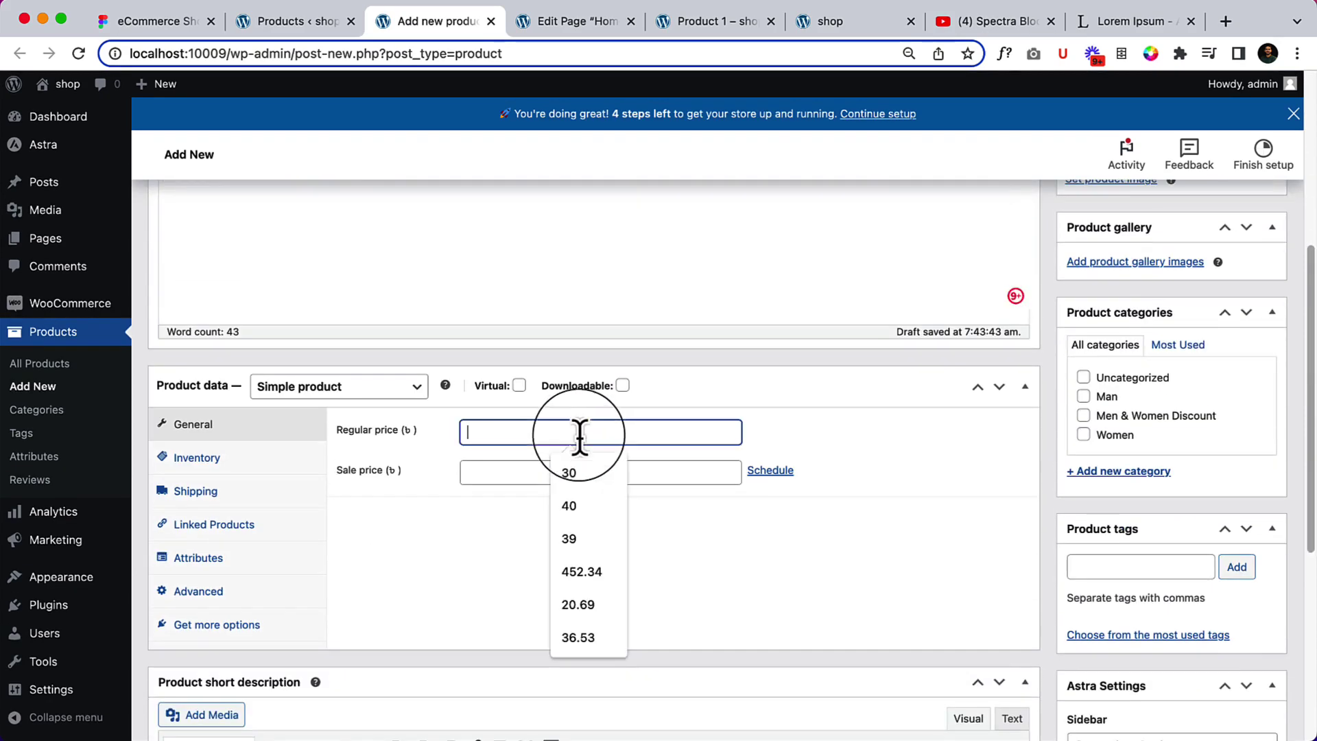
pyautogui.write('30')
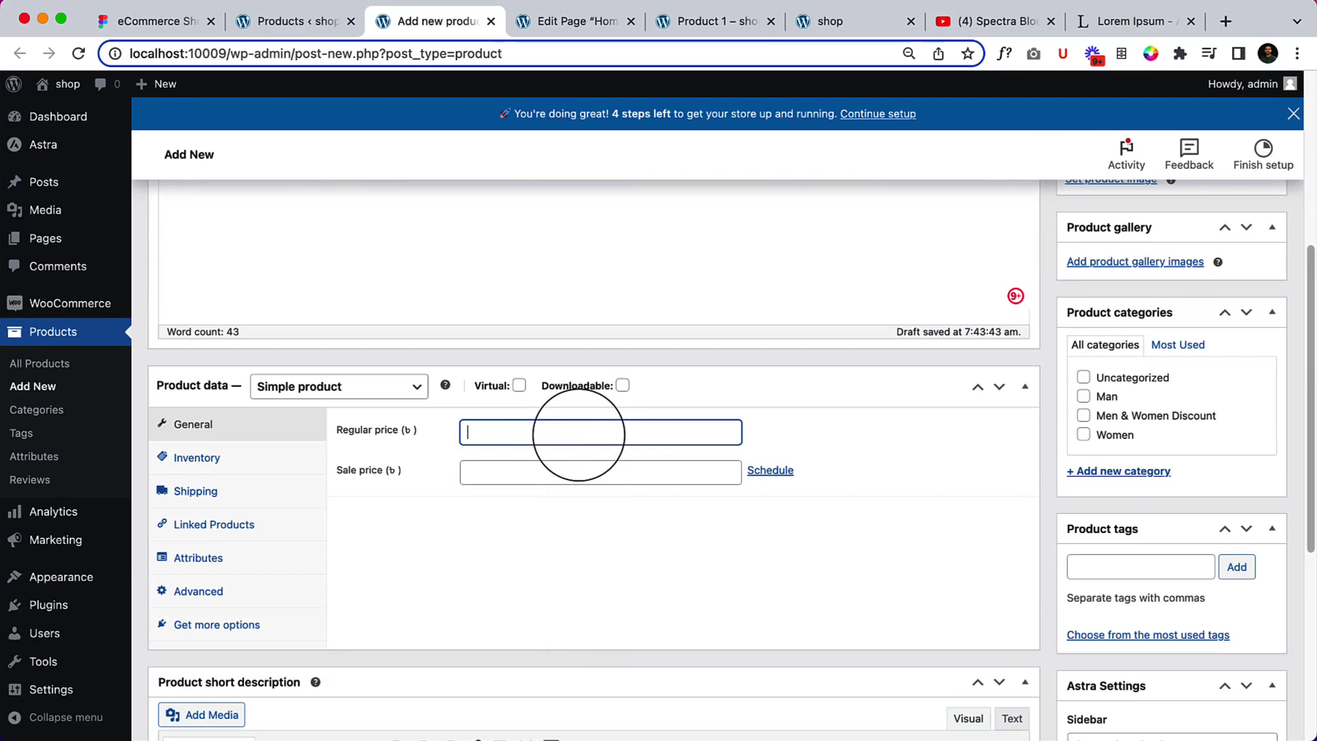
pyautogui.write('340')
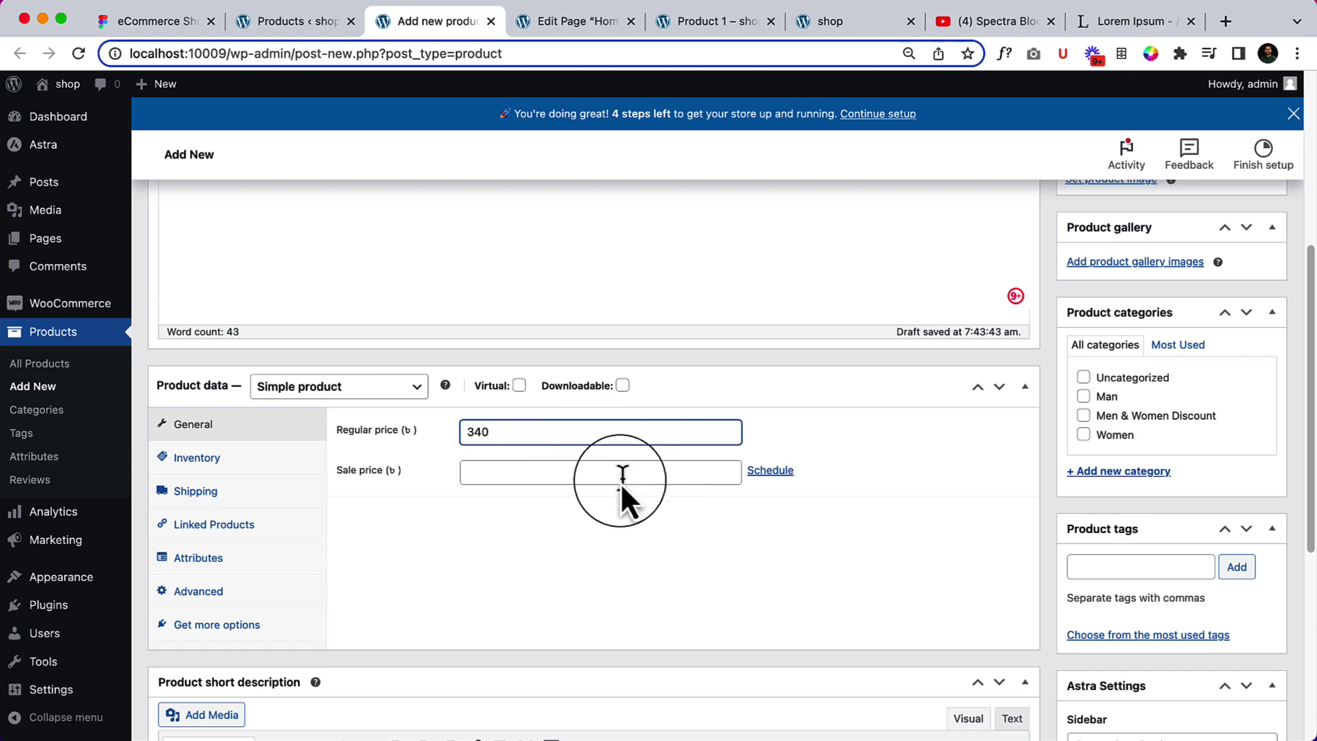
pyautogui.write('230')
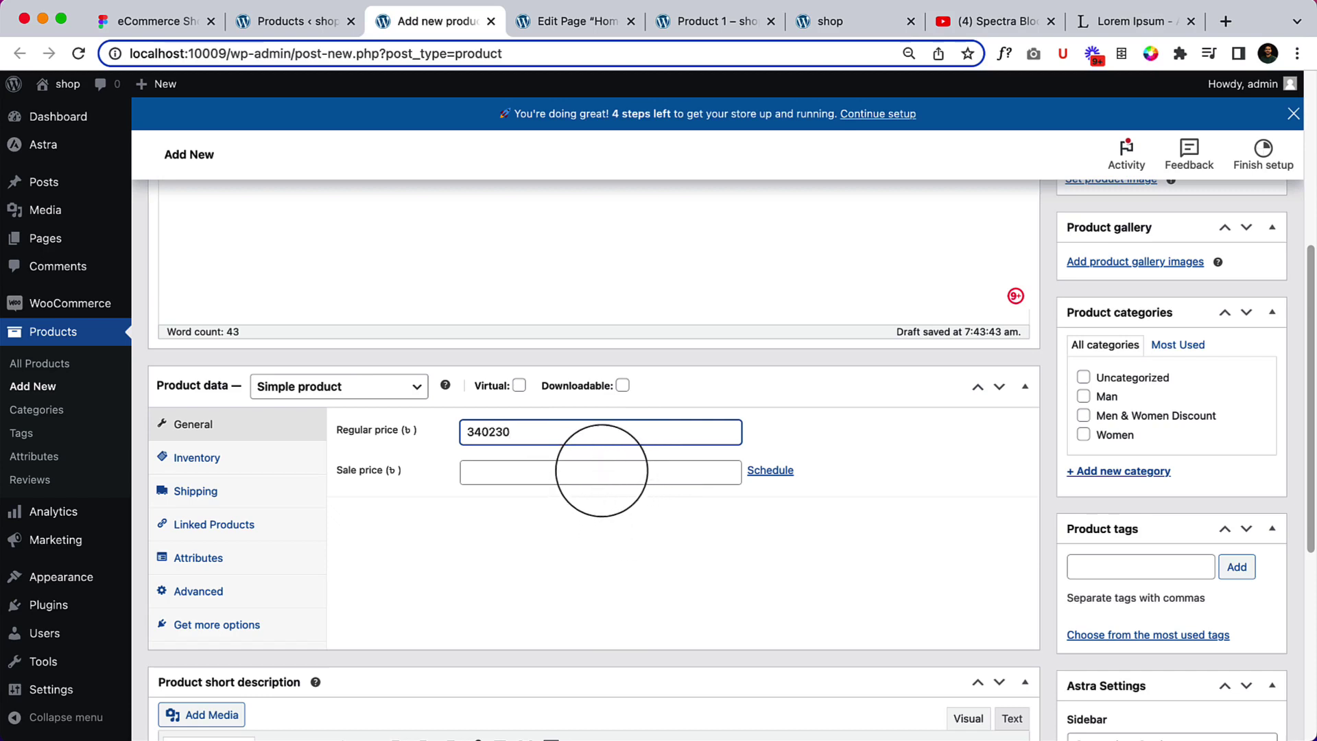
pyautogui.click(602, 467)
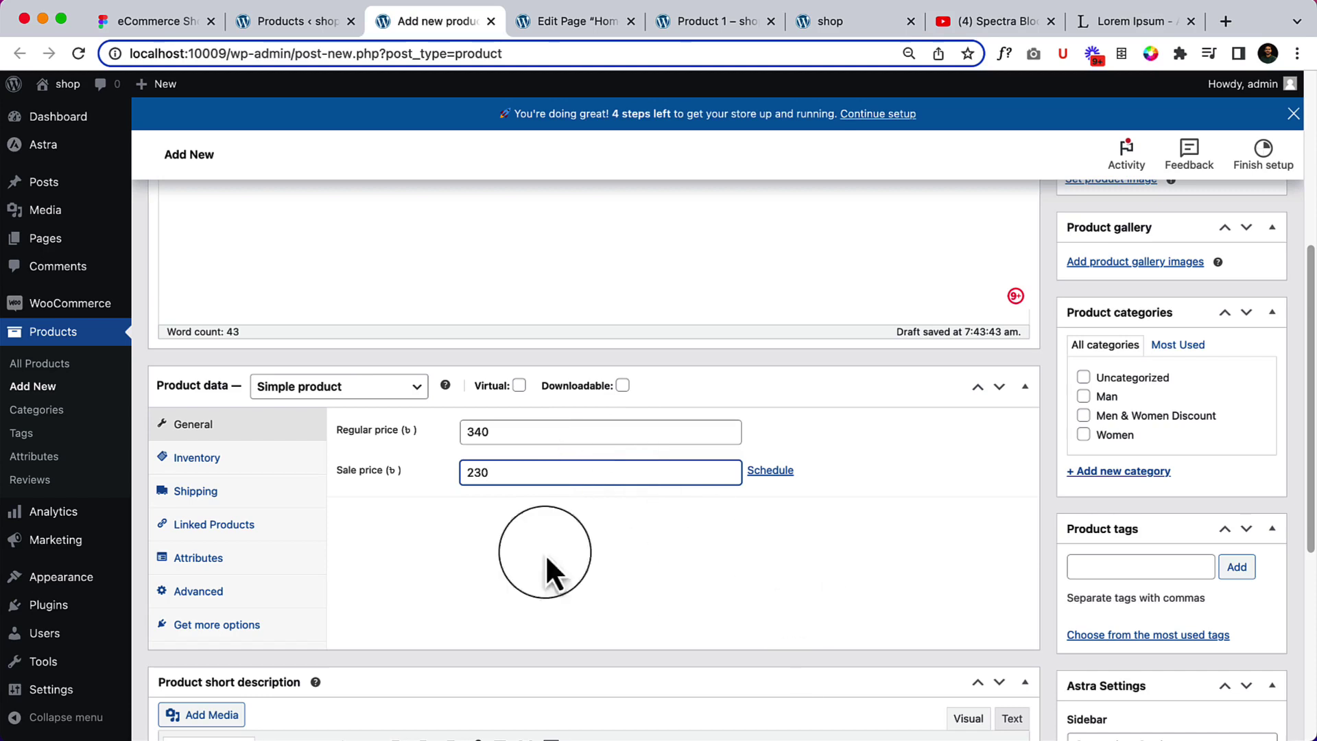
# Change Product 2 to a variable product, set its SKU to 49458 and enable stock level management.
pyautogui.click(356, 389)
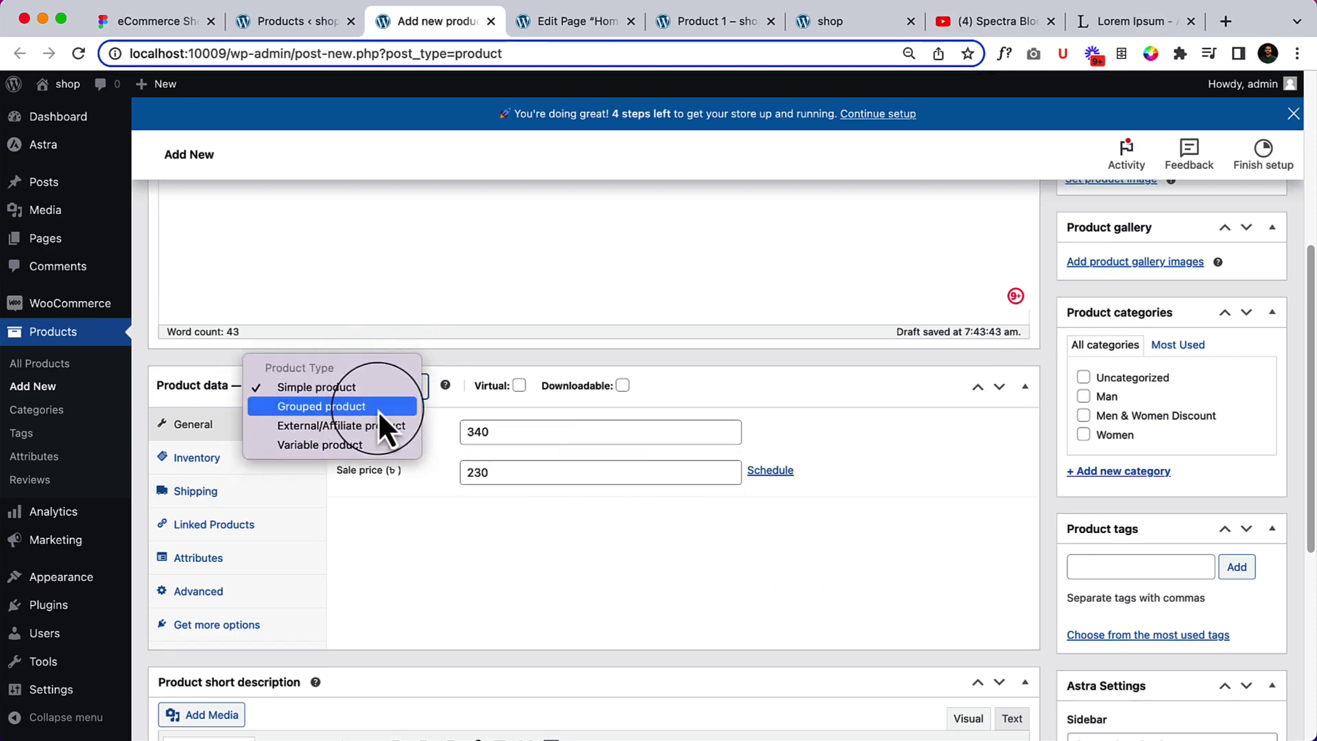
pyautogui.click(367, 450)
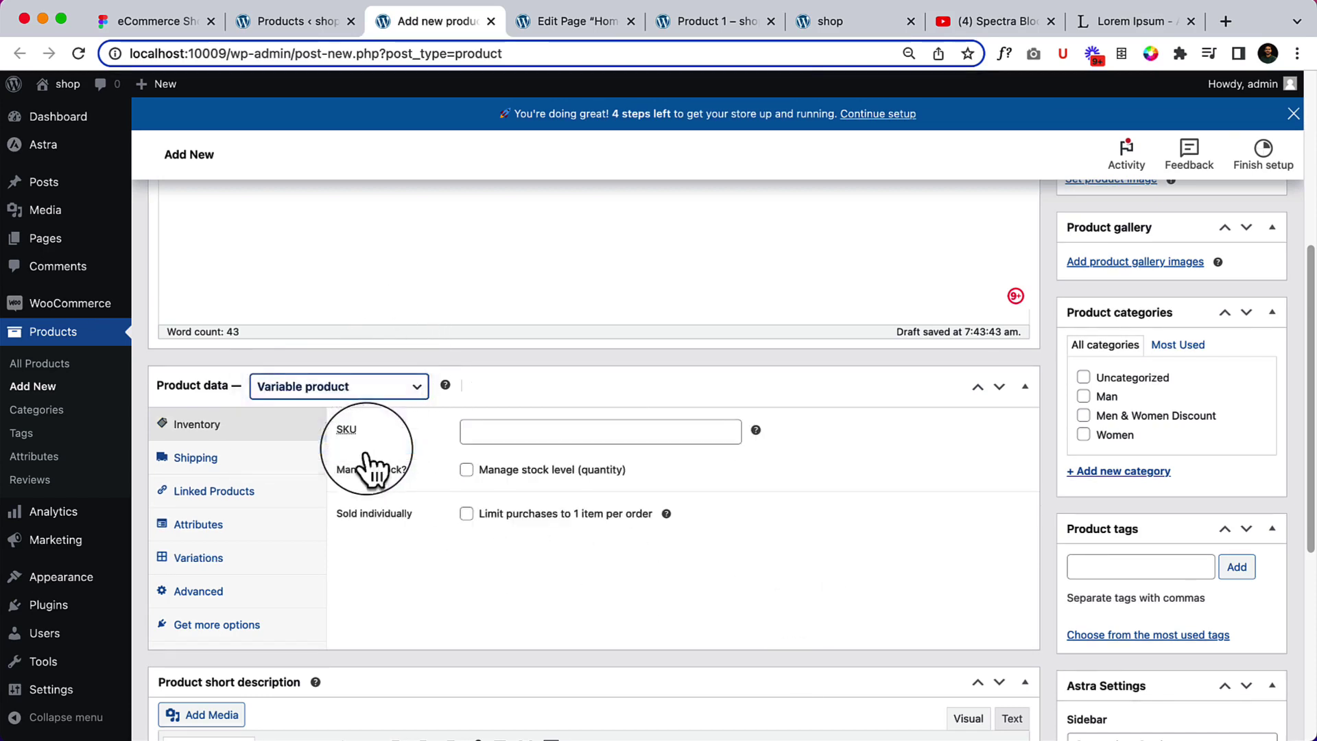
pyautogui.click(508, 429)
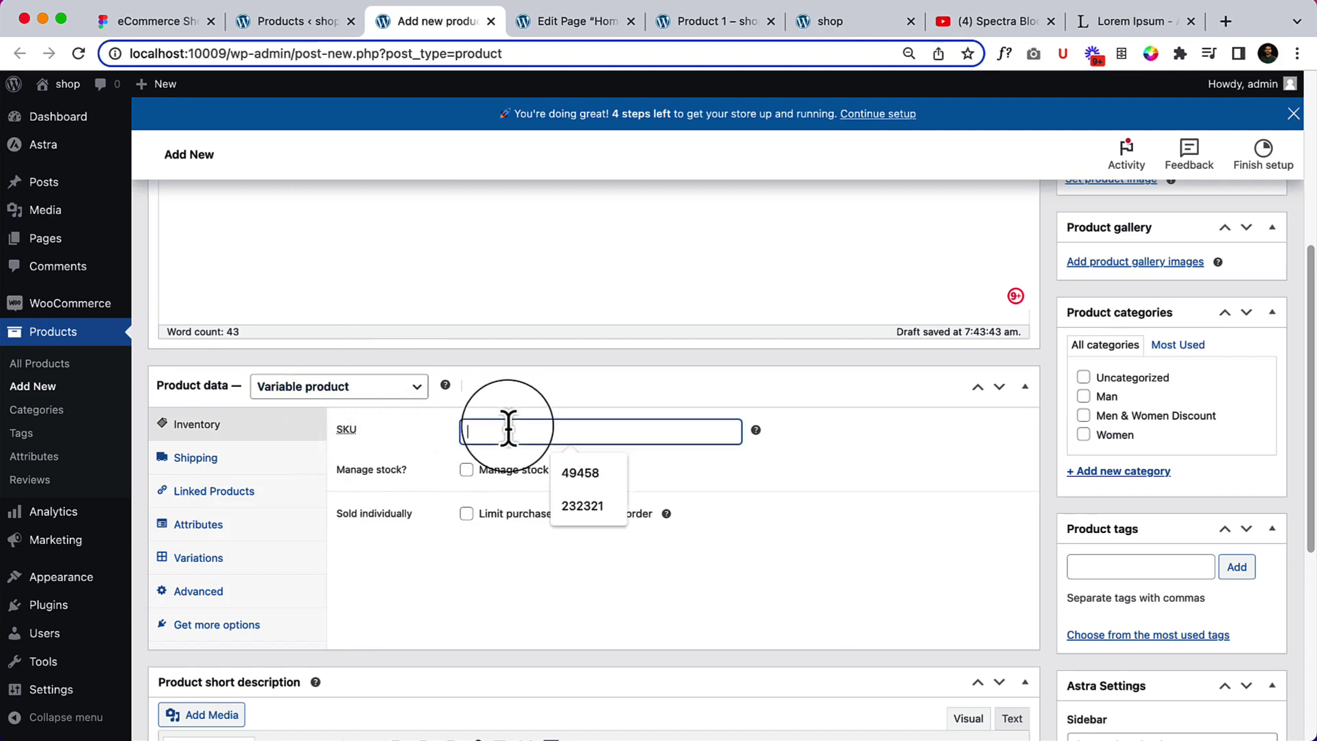
pyautogui.click(603, 477)
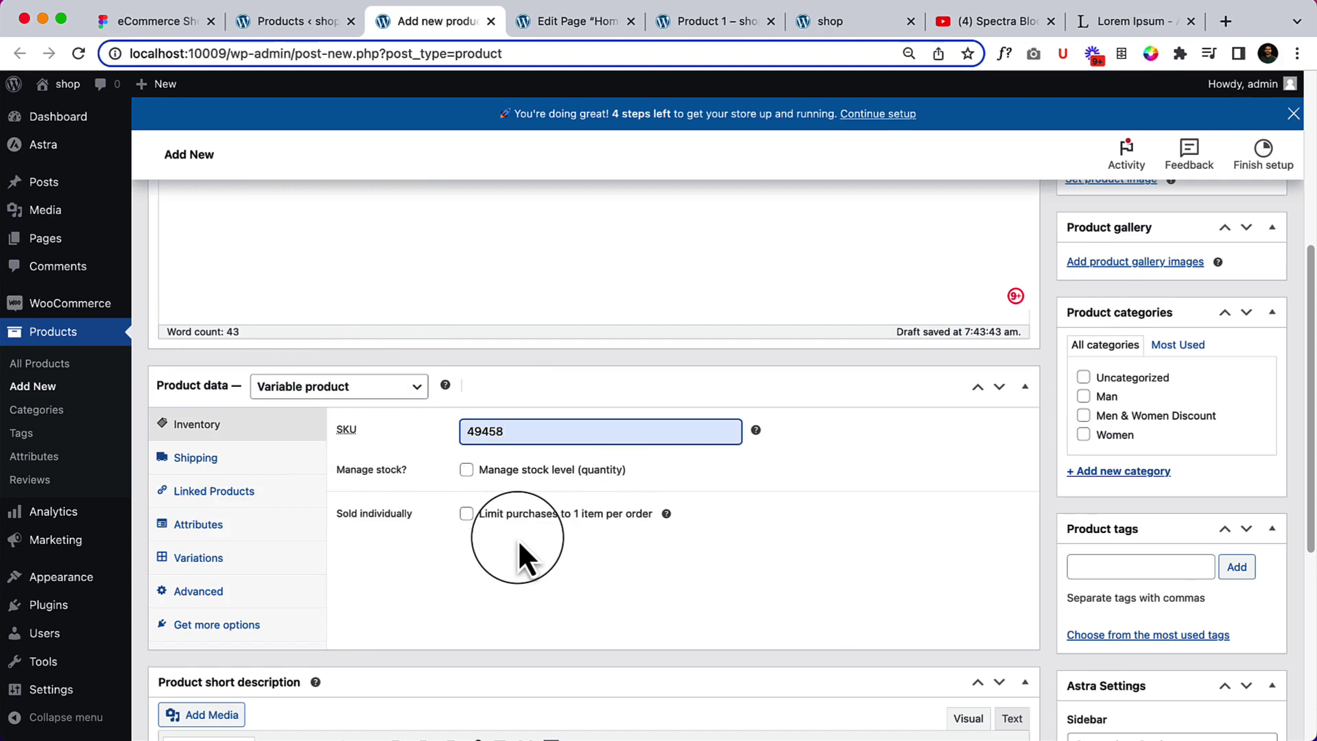
pyautogui.click(467, 470)
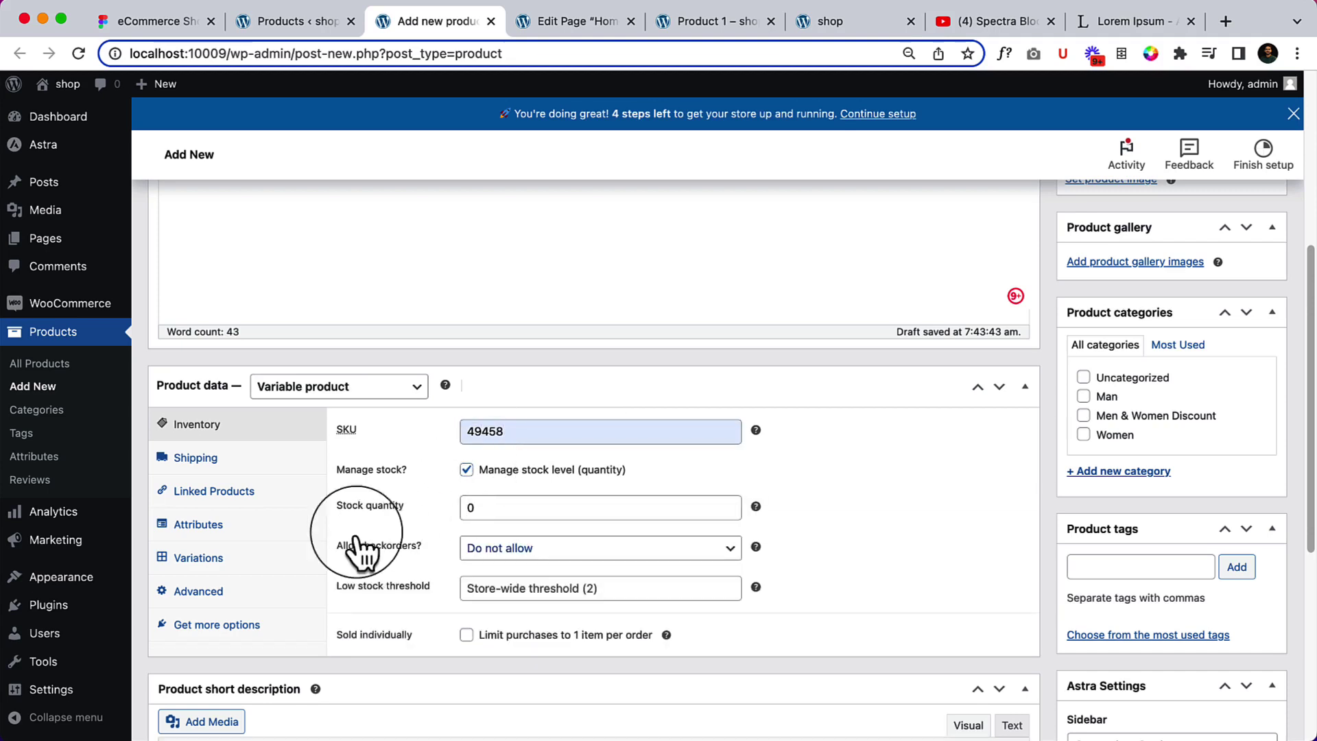
# Add the existing Color attribute to Product 2.
pyautogui.click(244, 535)
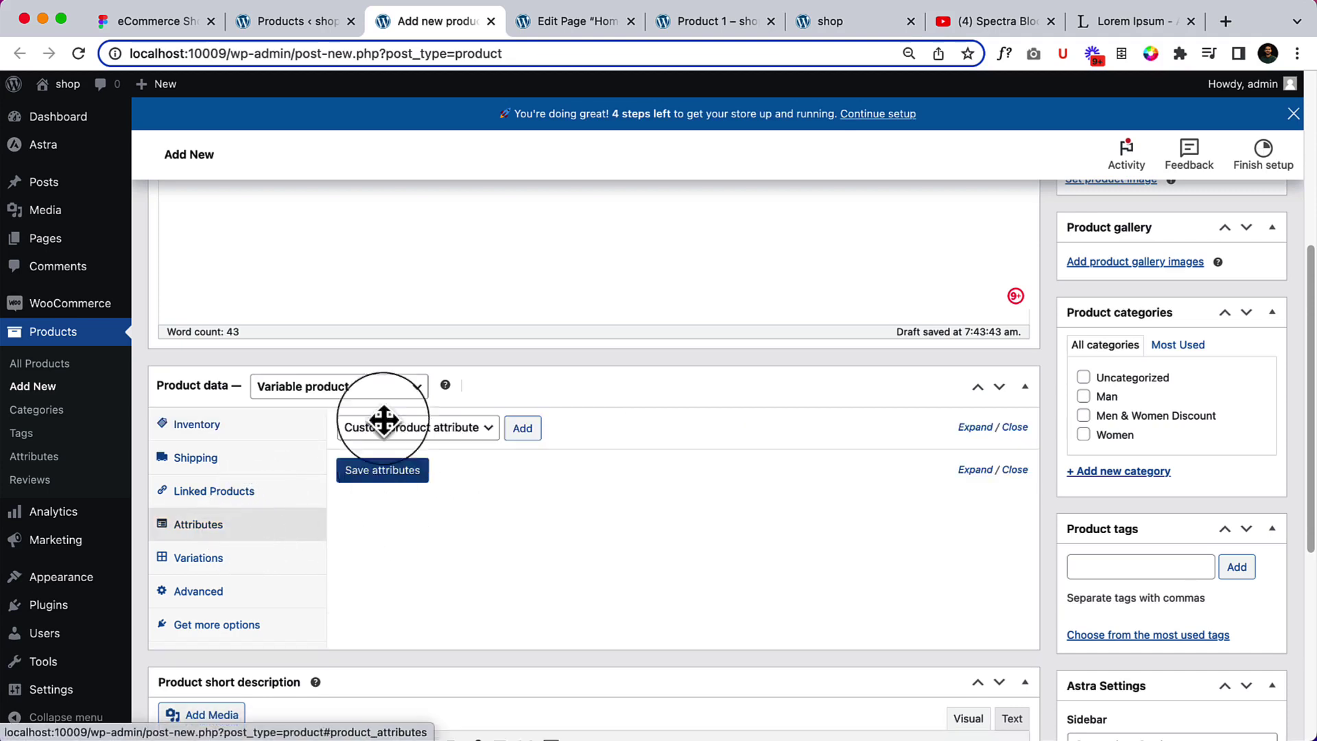
pyautogui.click(410, 428)
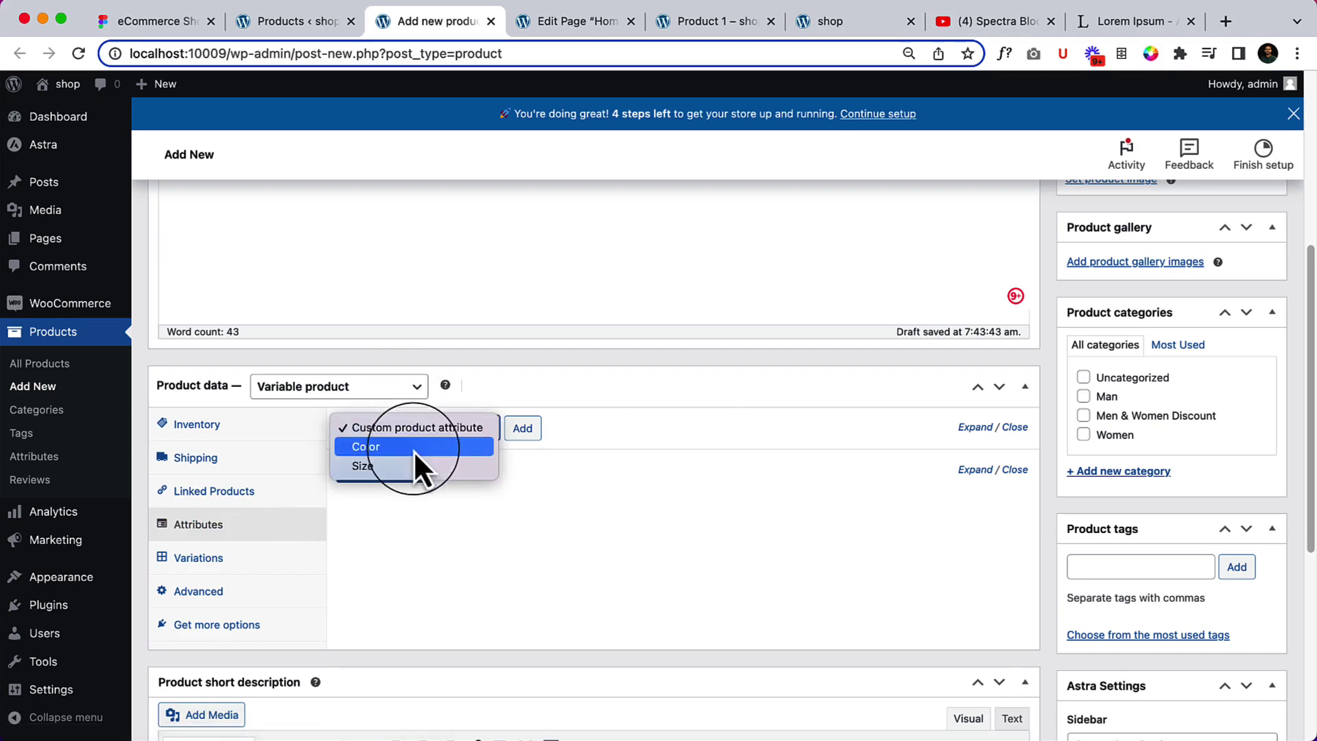
pyautogui.click(414, 447)
pyautogui.click(523, 431)
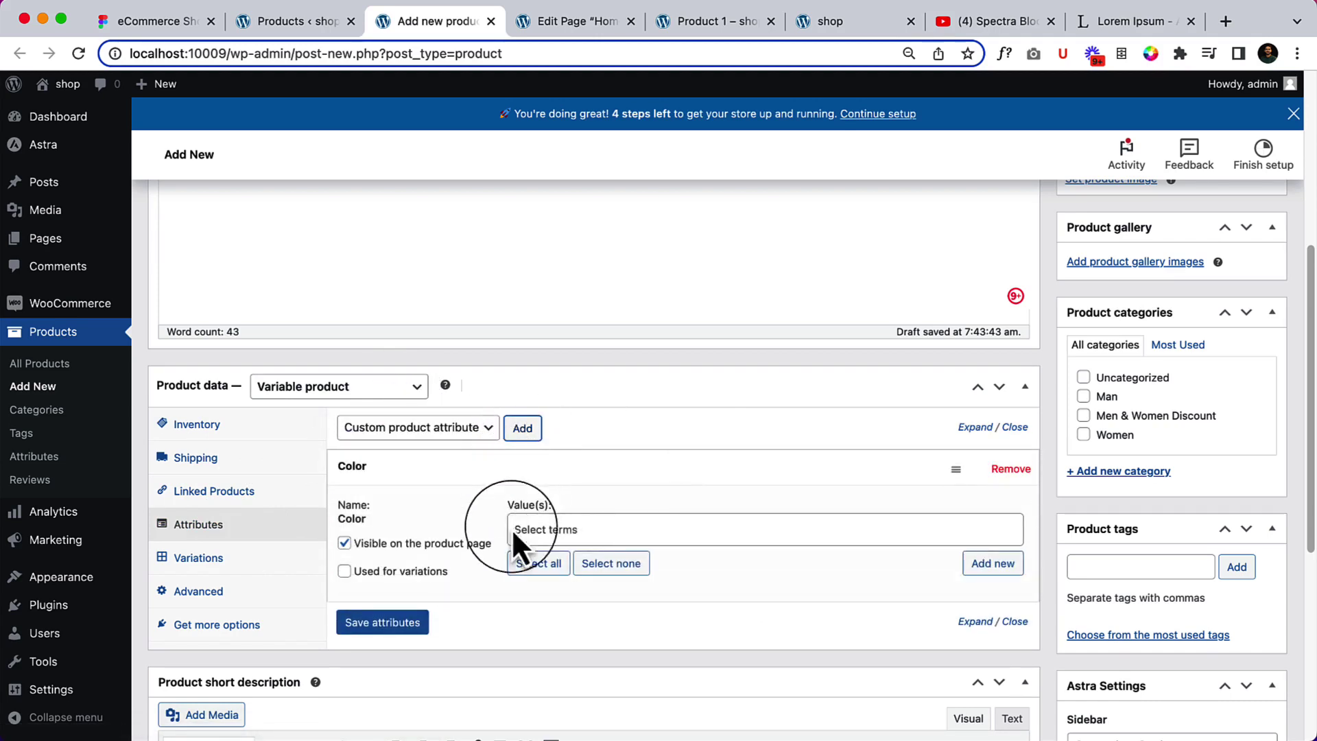
# Give the Color attribute the values Orange, Black and White, enable it for variations and save the attributes.
pyautogui.click(554, 529)
pyautogui.click(607, 591)
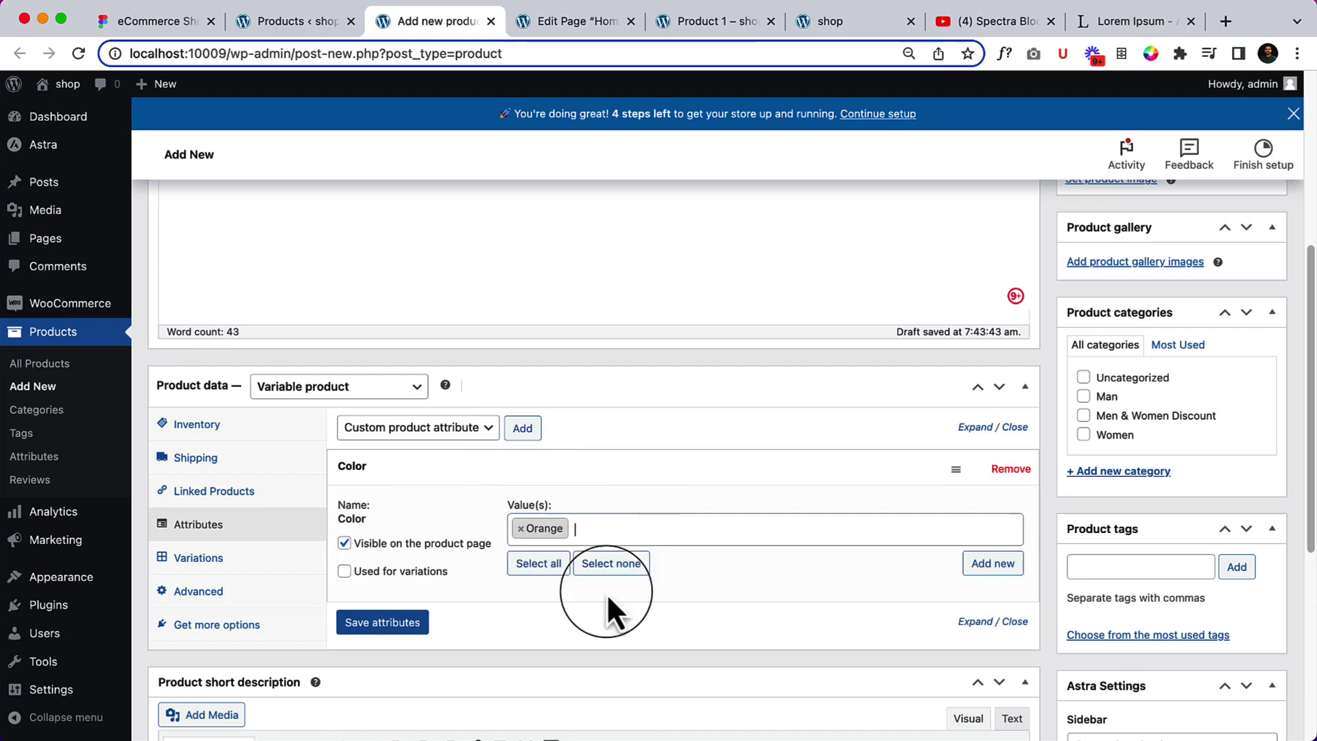
pyautogui.click(633, 532)
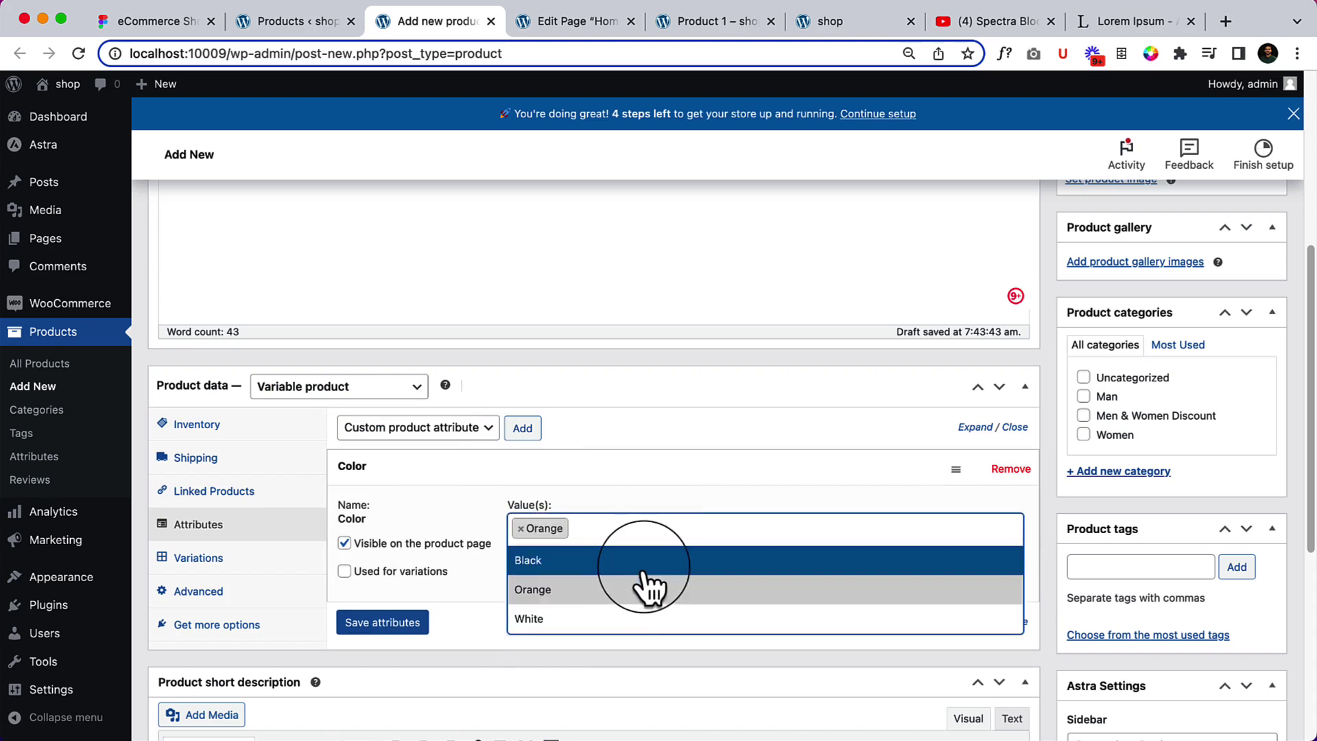
pyautogui.click(644, 561)
pyautogui.click(694, 530)
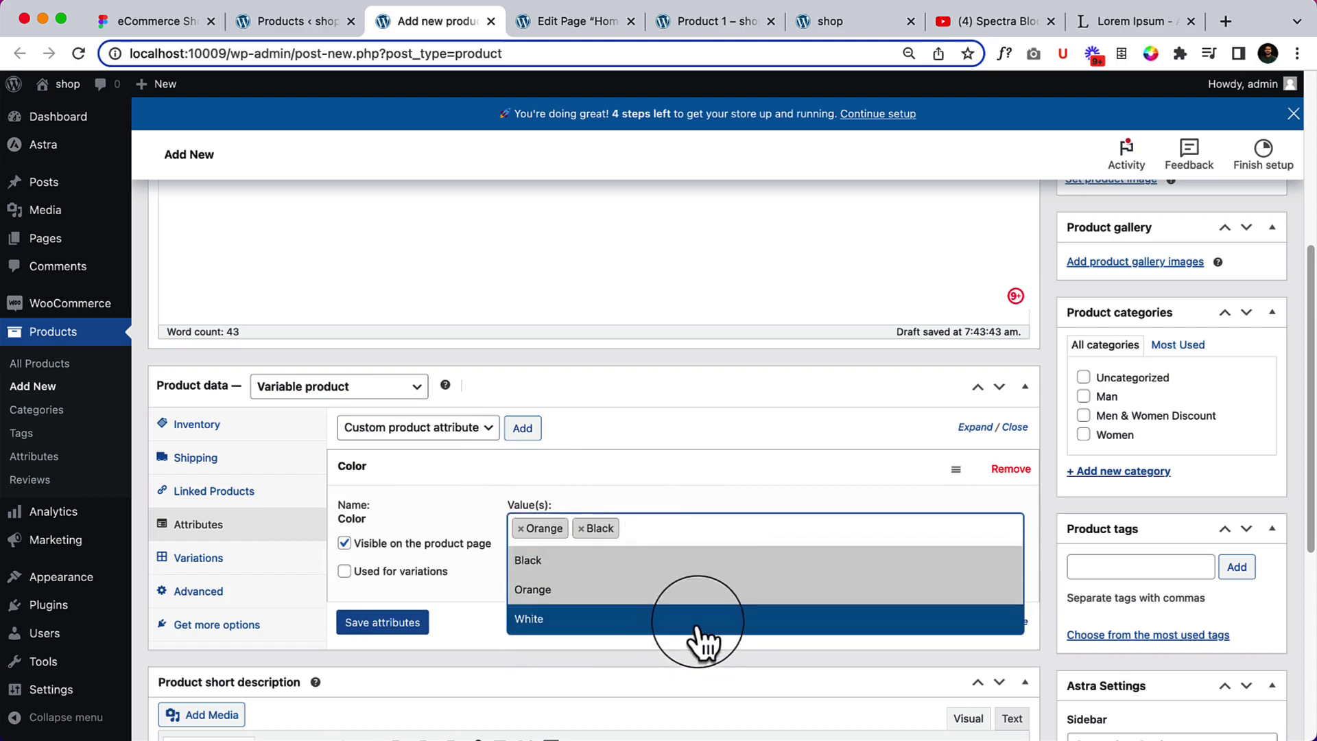
pyautogui.click(697, 648)
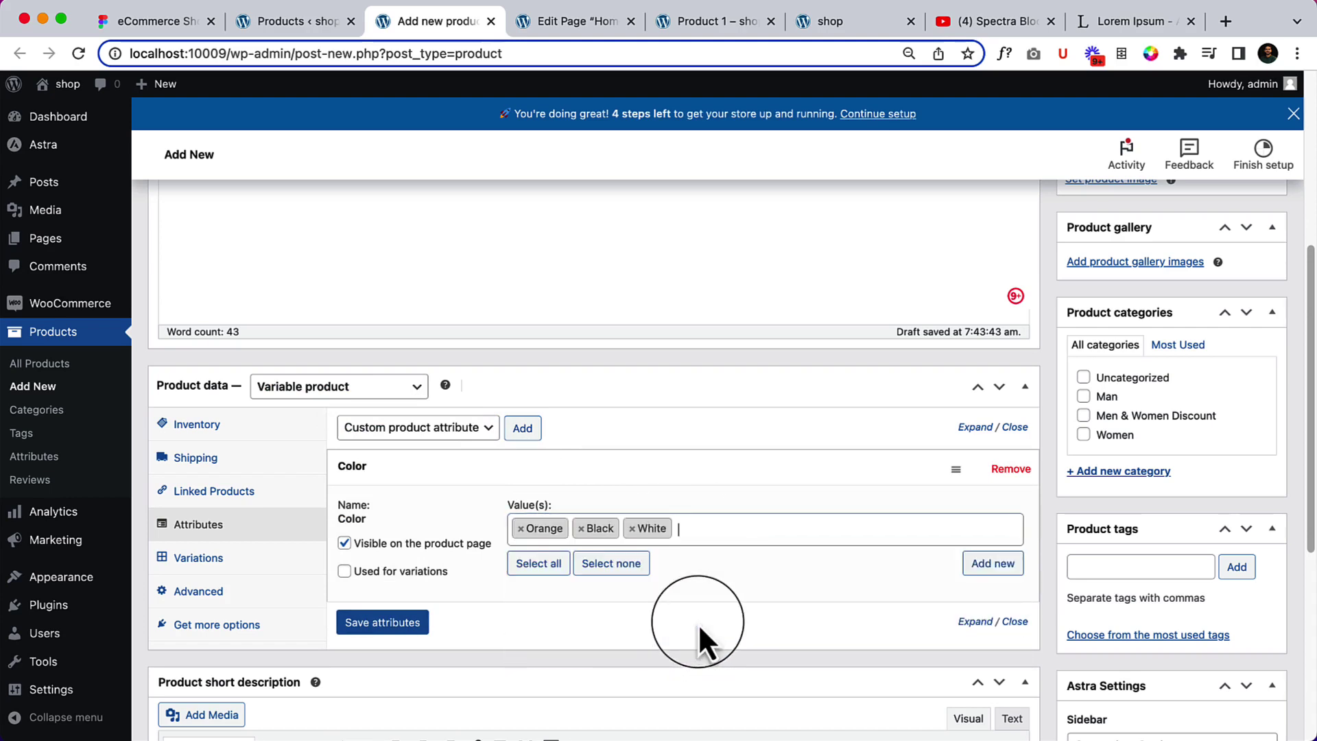
pyautogui.click(398, 577)
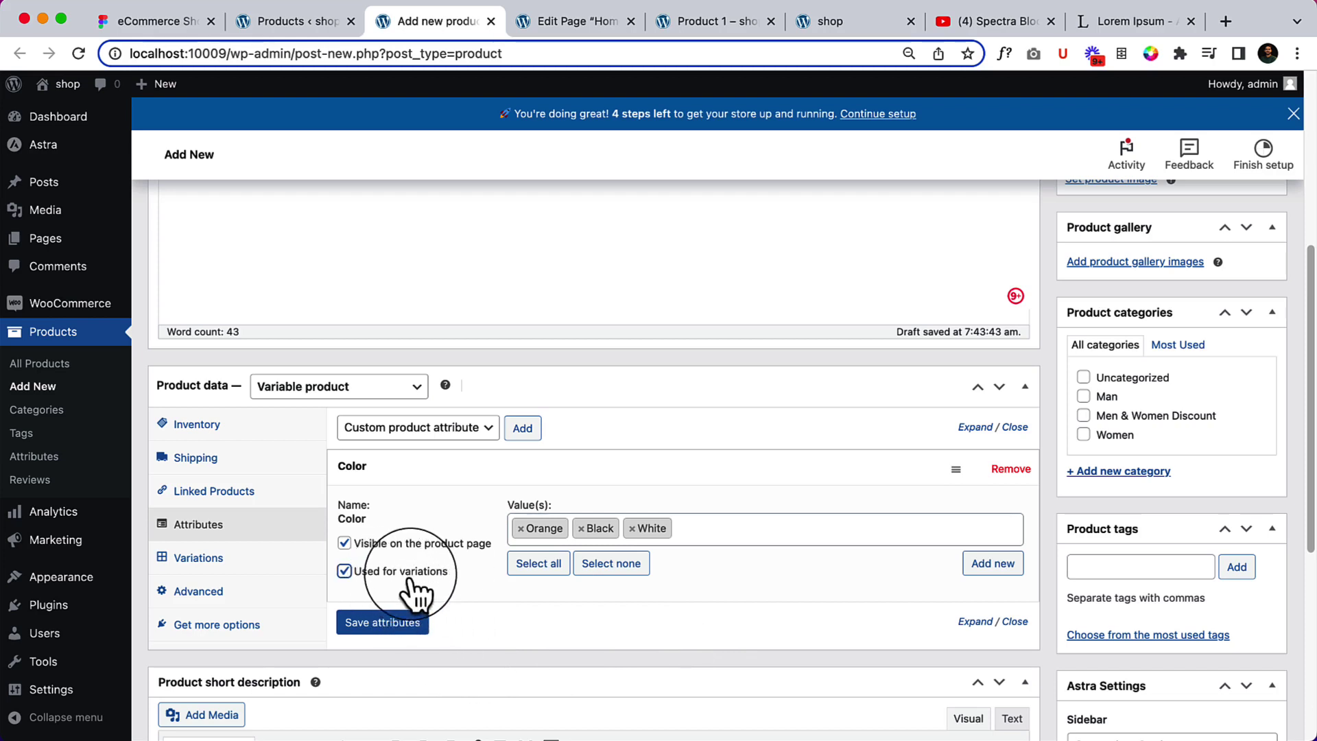
pyautogui.click(390, 622)
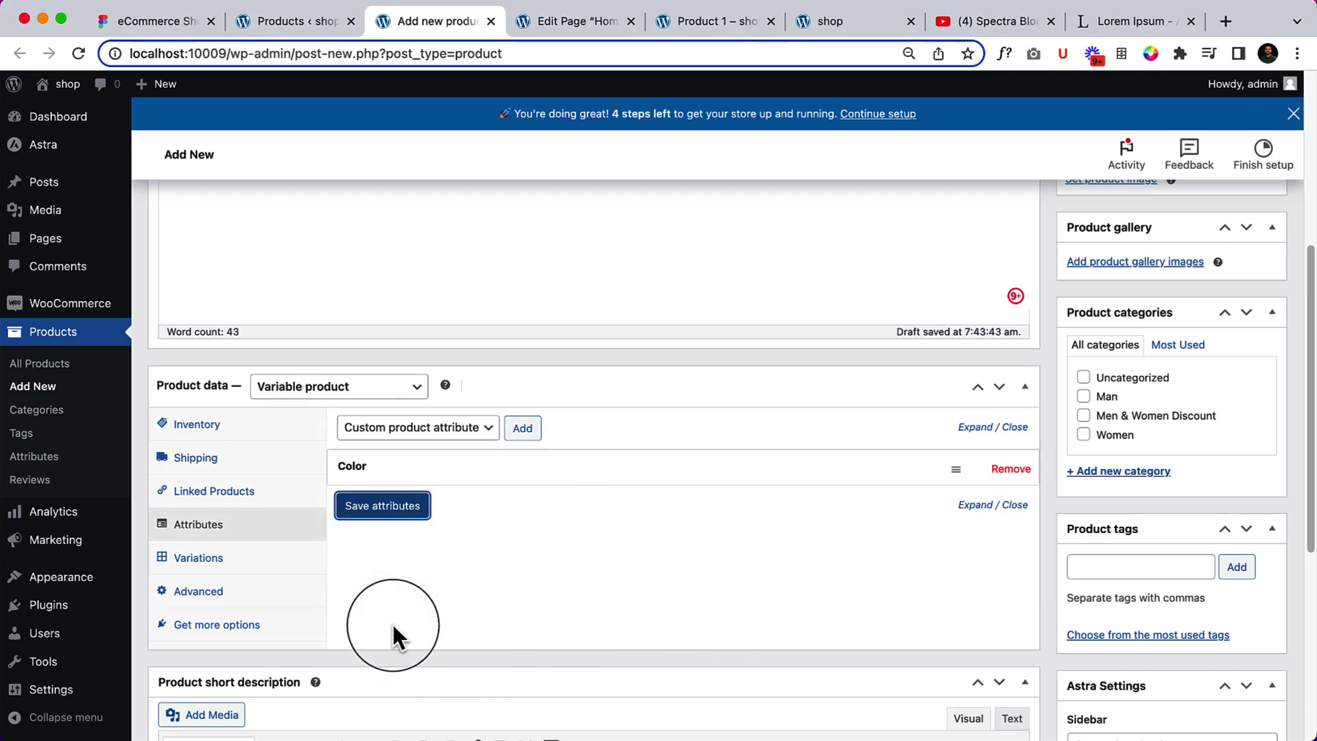
# Add the existing Size attribute to Product 2.
pyautogui.click(447, 432)
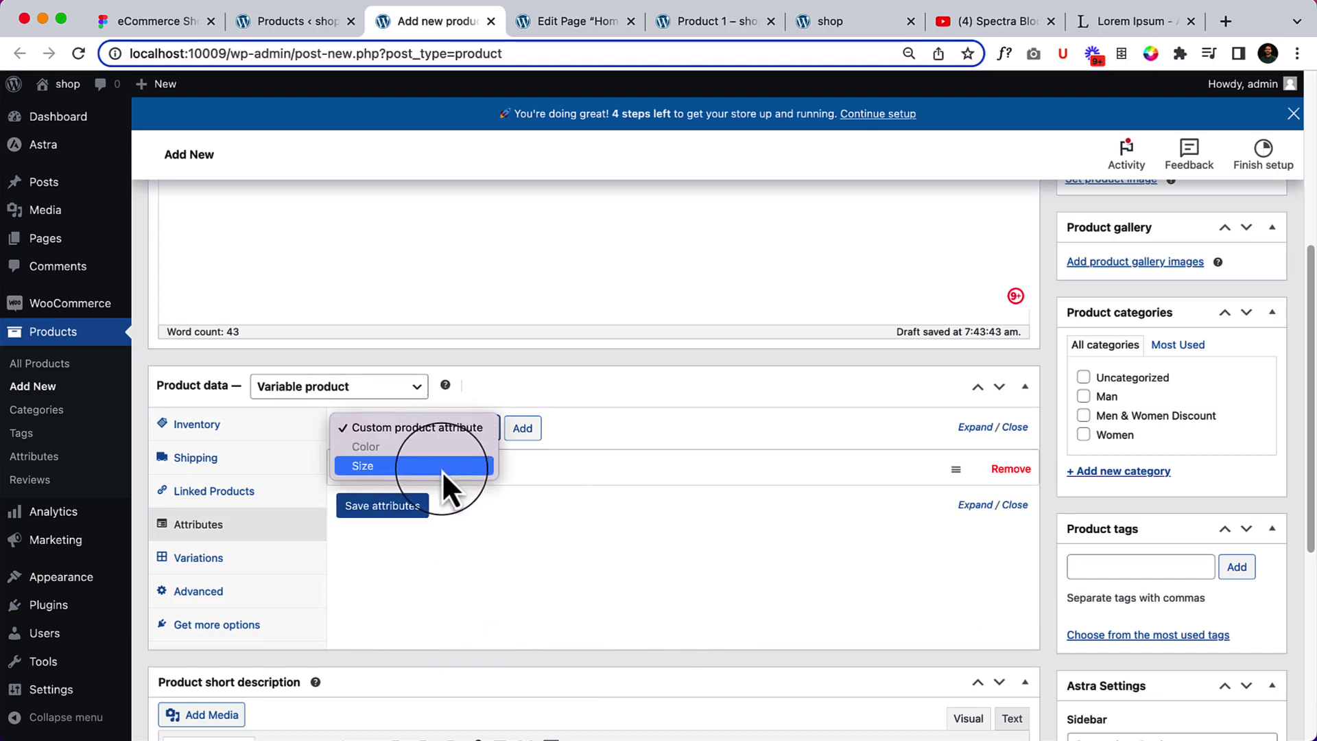
pyautogui.click(443, 468)
pyautogui.click(518, 430)
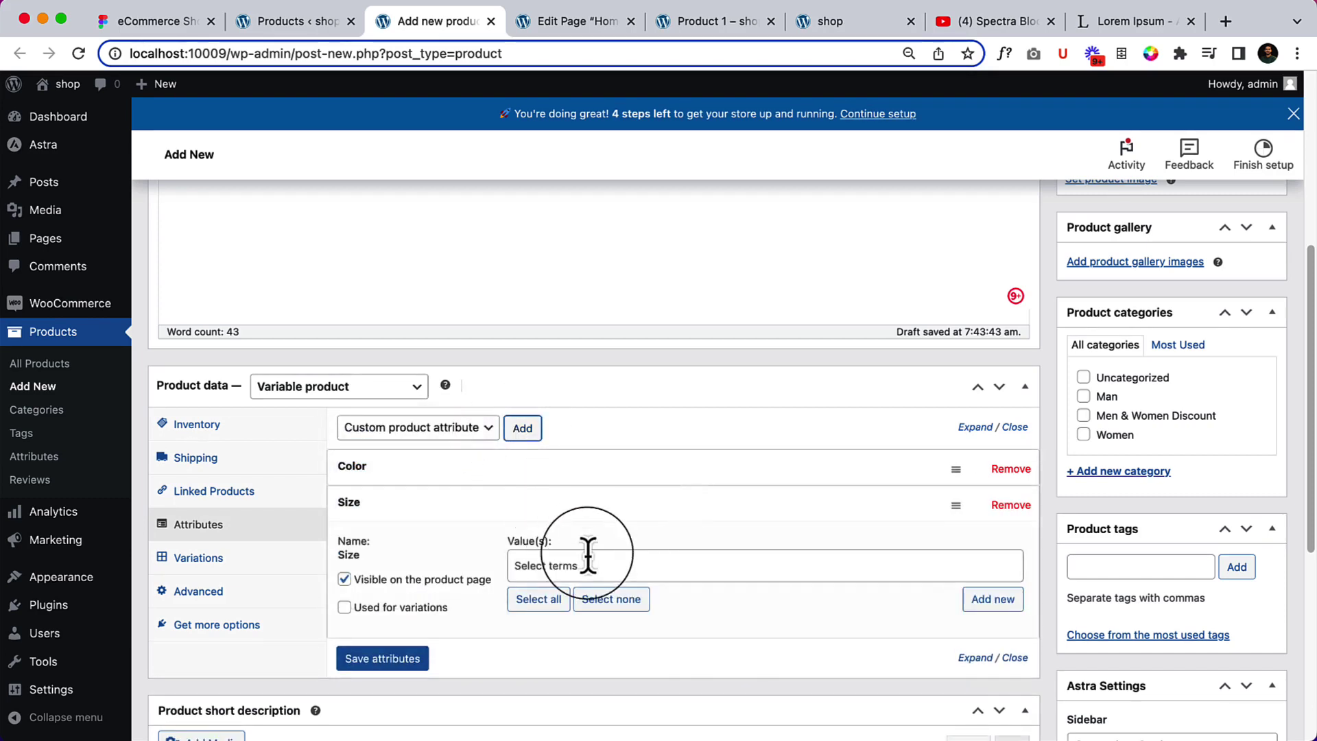
# Give the Size attribute the values L, M, S and XL, enable it for variations and save the attributes.
pyautogui.click(588, 559)
pyautogui.click(600, 600)
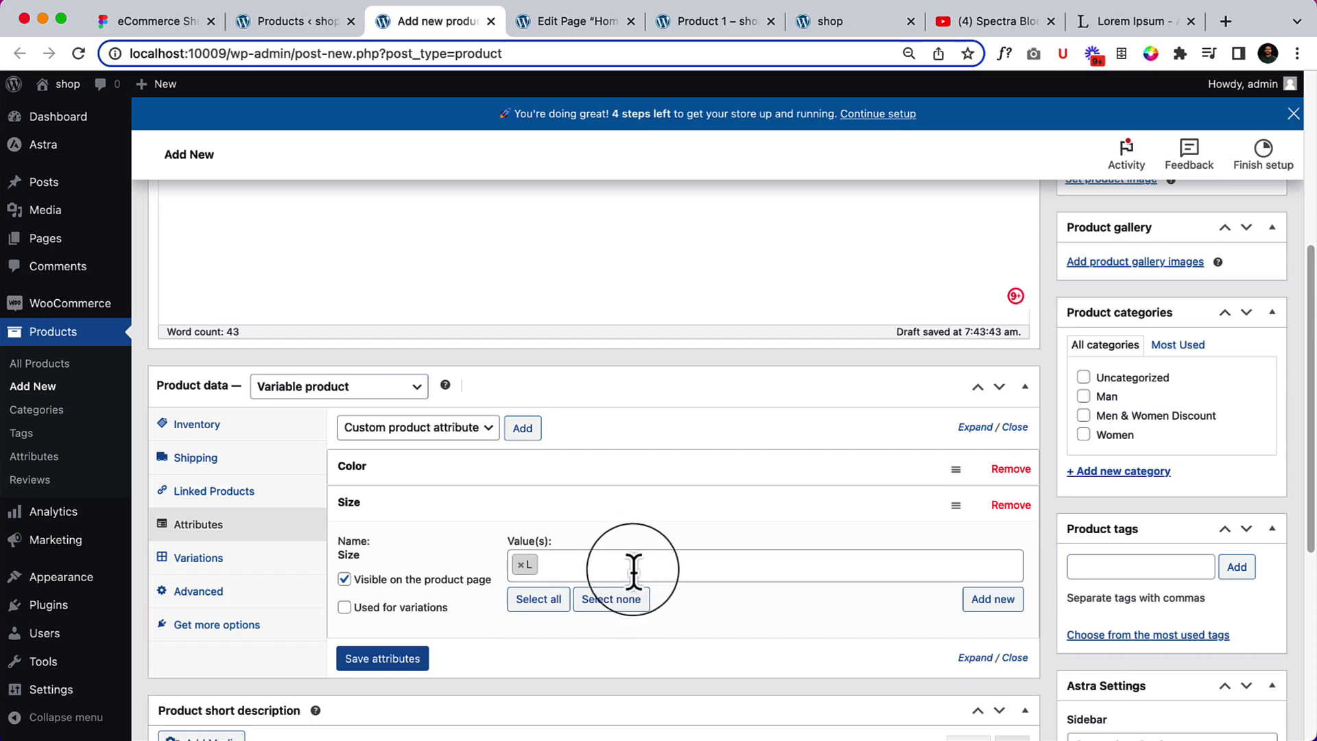
pyautogui.click(632, 569)
pyautogui.click(638, 620)
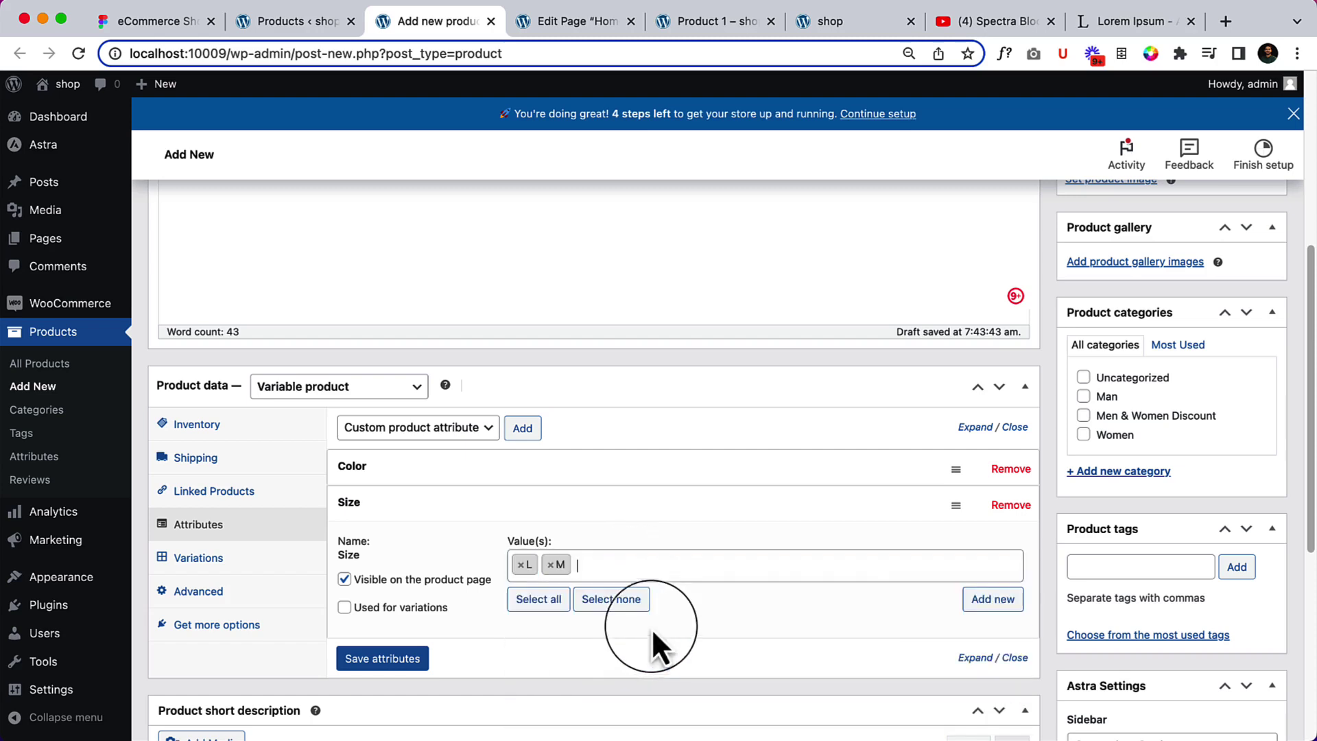
pyautogui.click(711, 561)
pyautogui.click(700, 651)
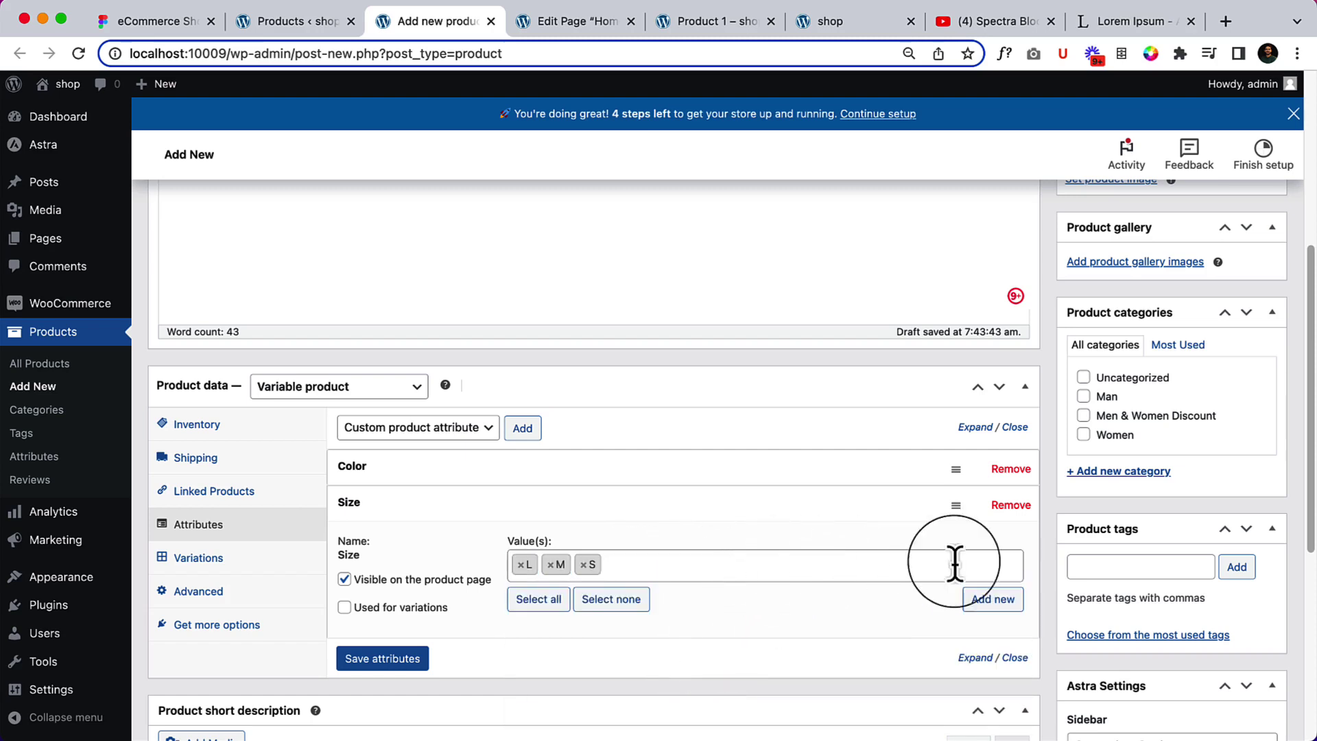
pyautogui.click(741, 562)
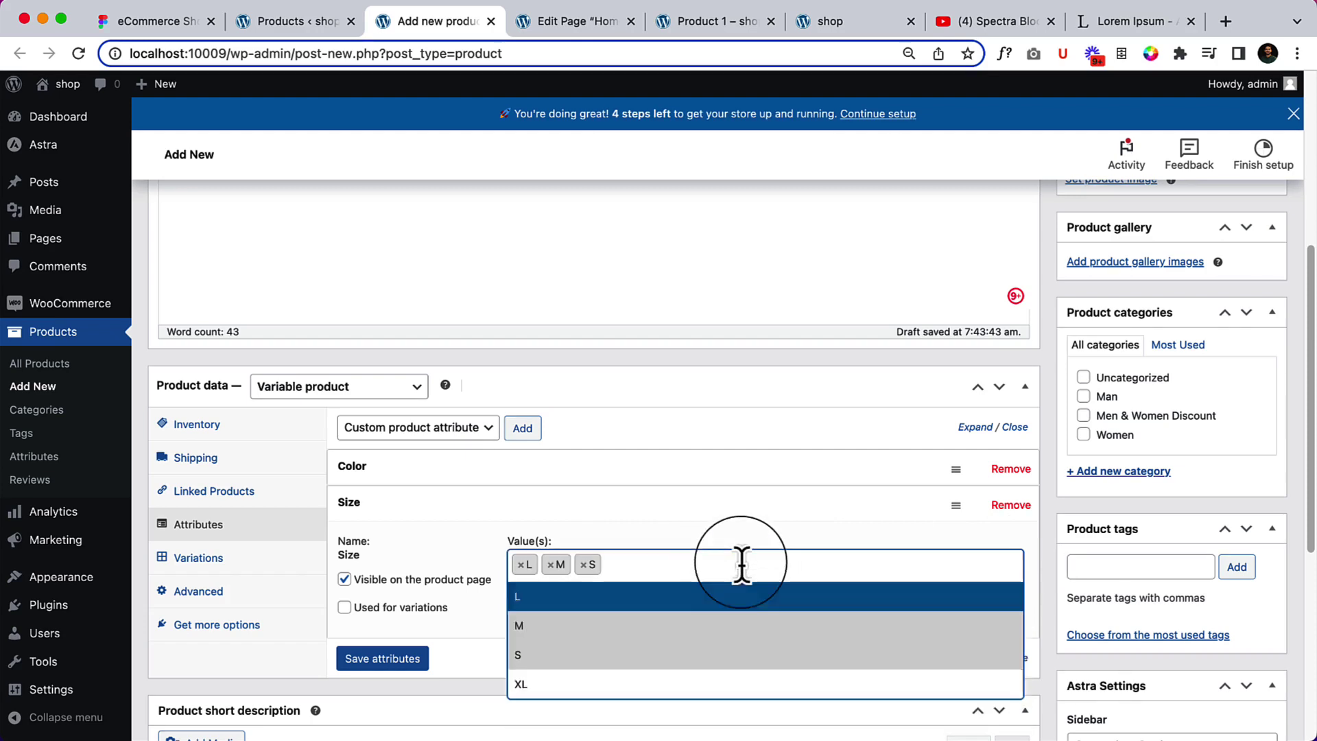
pyautogui.click(406, 659)
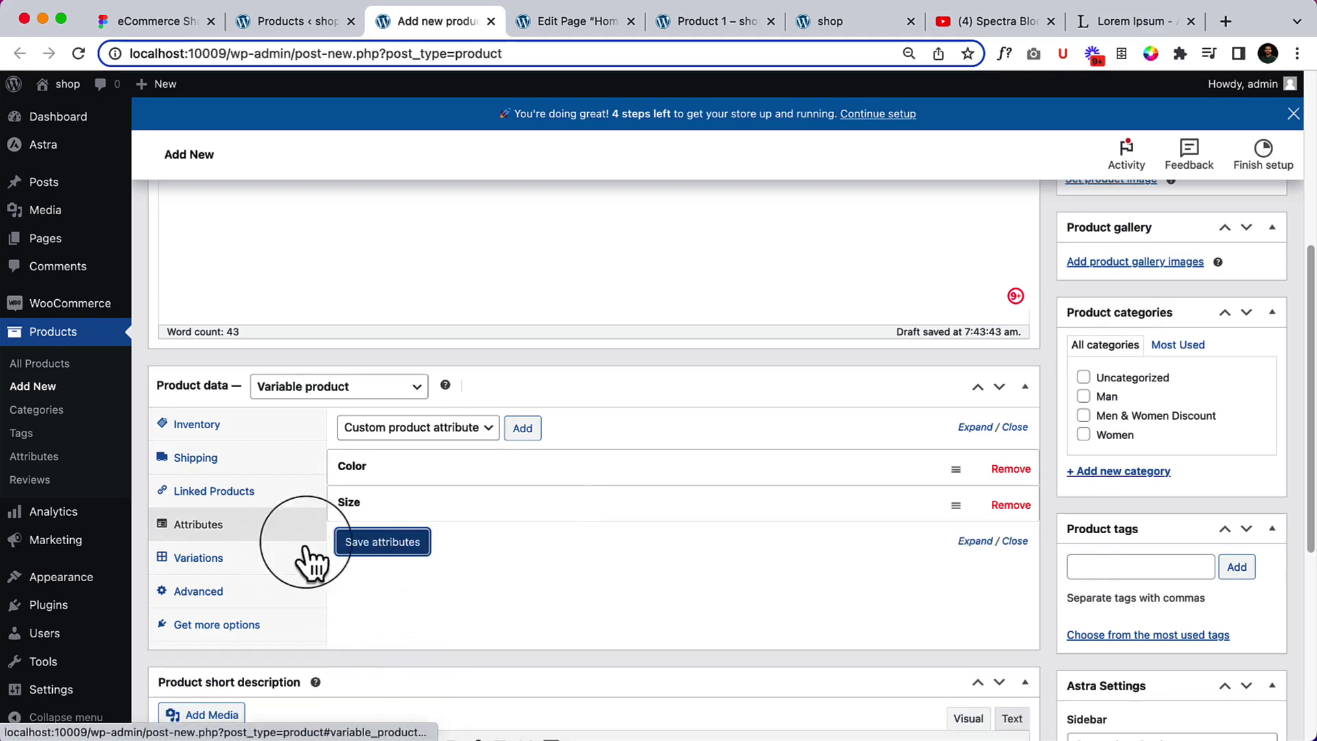
pyautogui.click(402, 542)
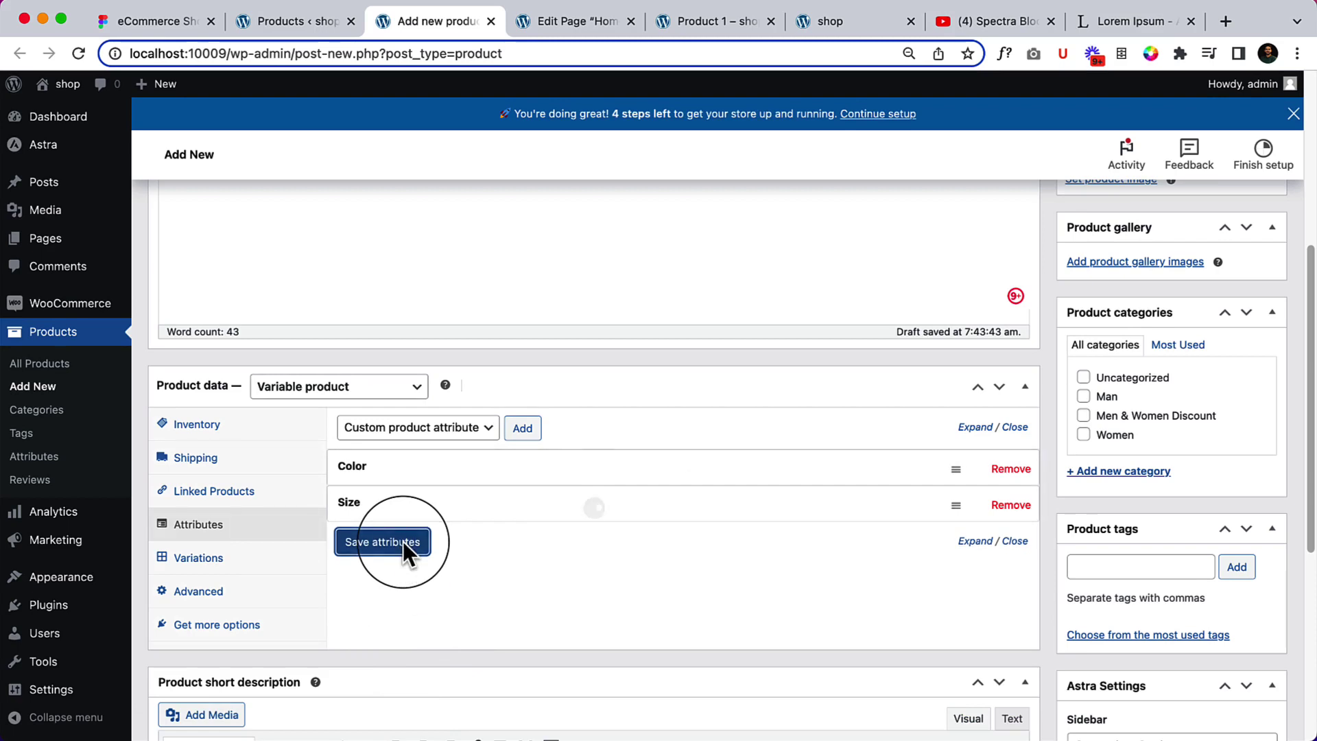
# Create variations of Product 2 from all attributes, accepting the link-all confirmation.
pyautogui.click(258, 558)
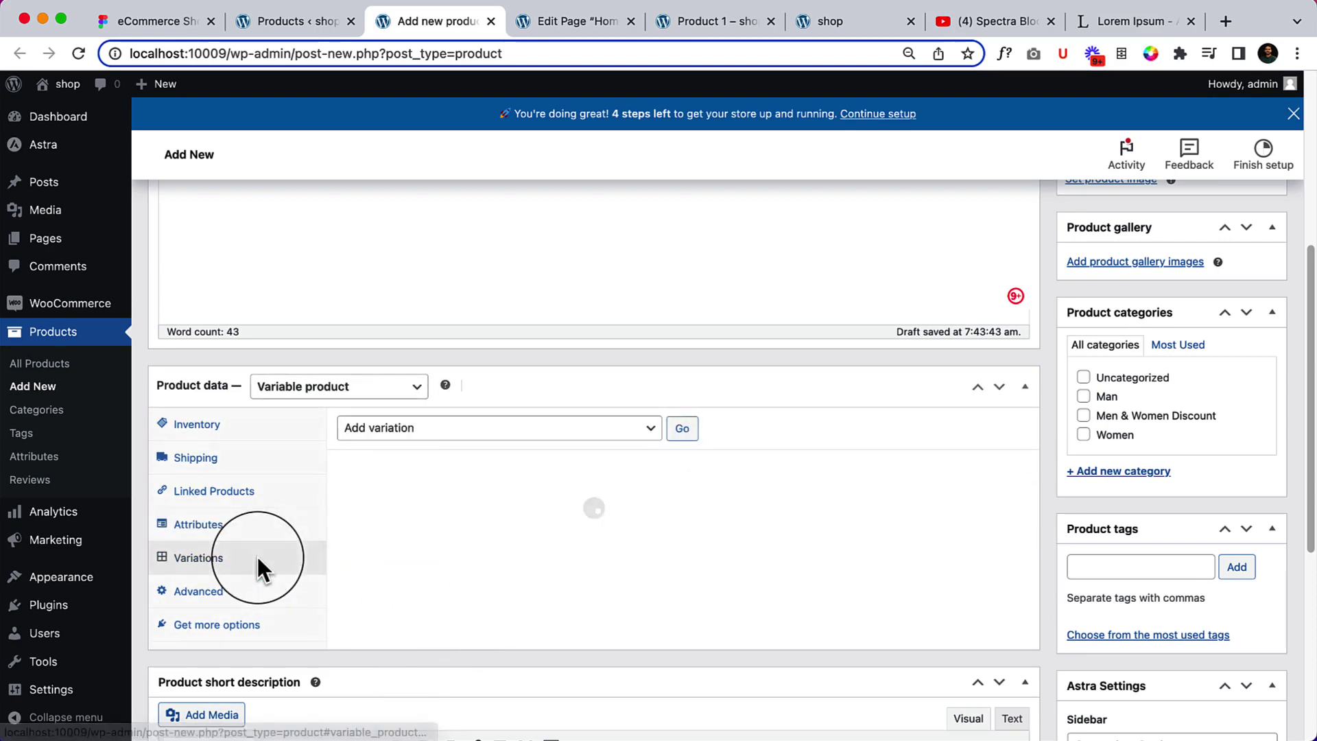
pyautogui.click(647, 431)
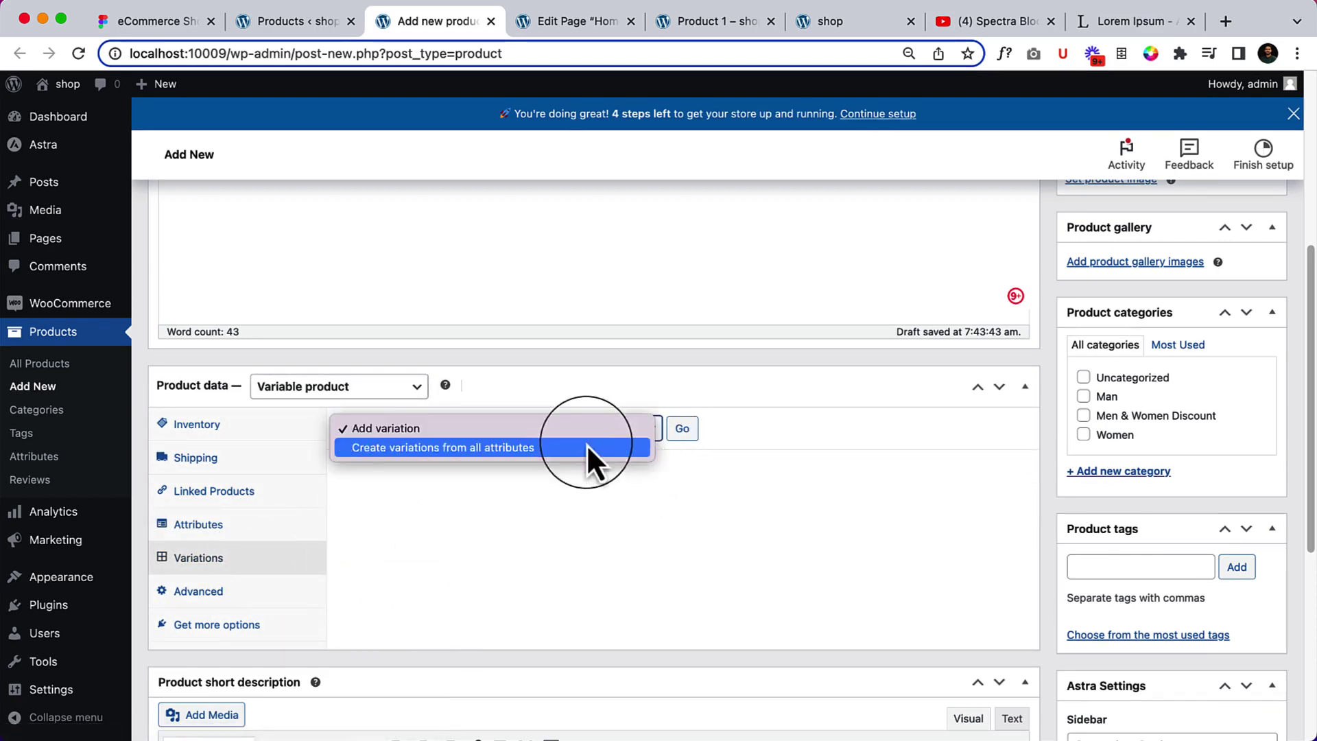
pyautogui.click(533, 447)
pyautogui.click(690, 435)
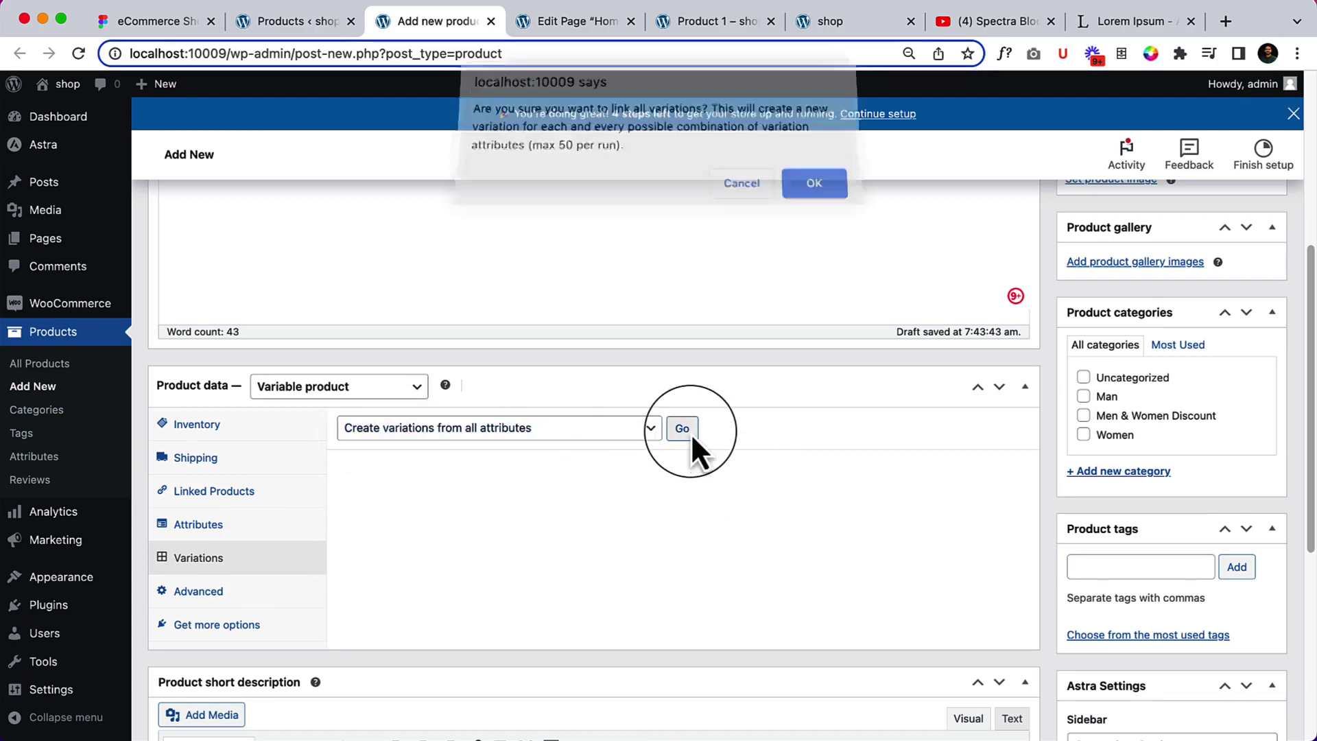
pyautogui.click(816, 193)
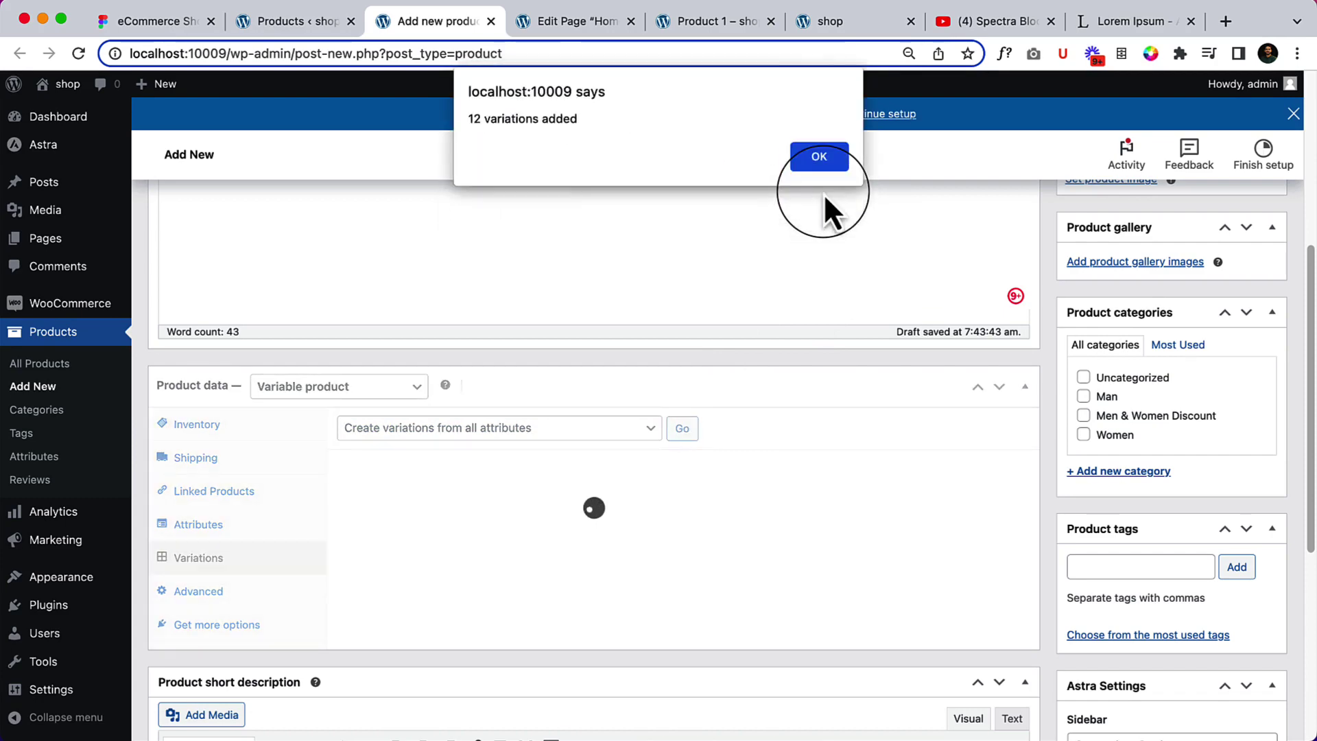
pyautogui.click(823, 148)
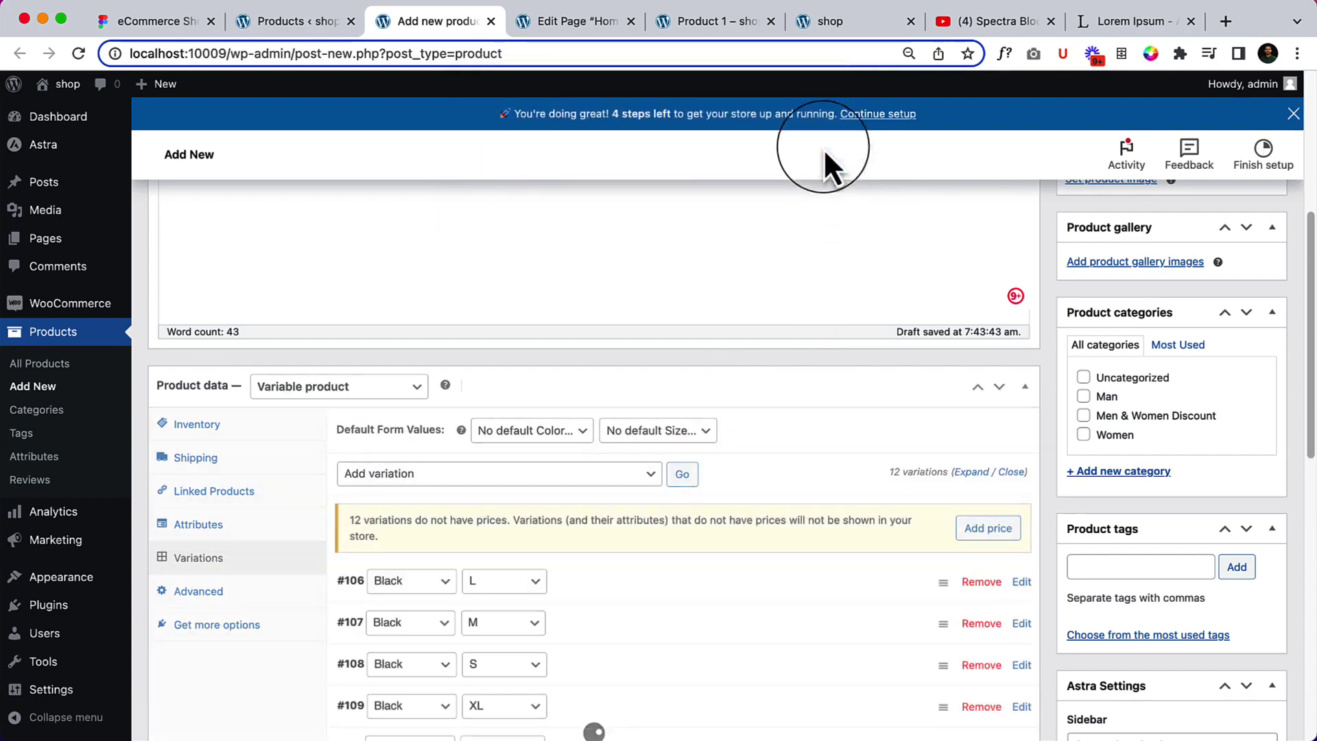
# Add a price of 30 to all variations that have no price.
pyautogui.scroll(-5, 731, 473)
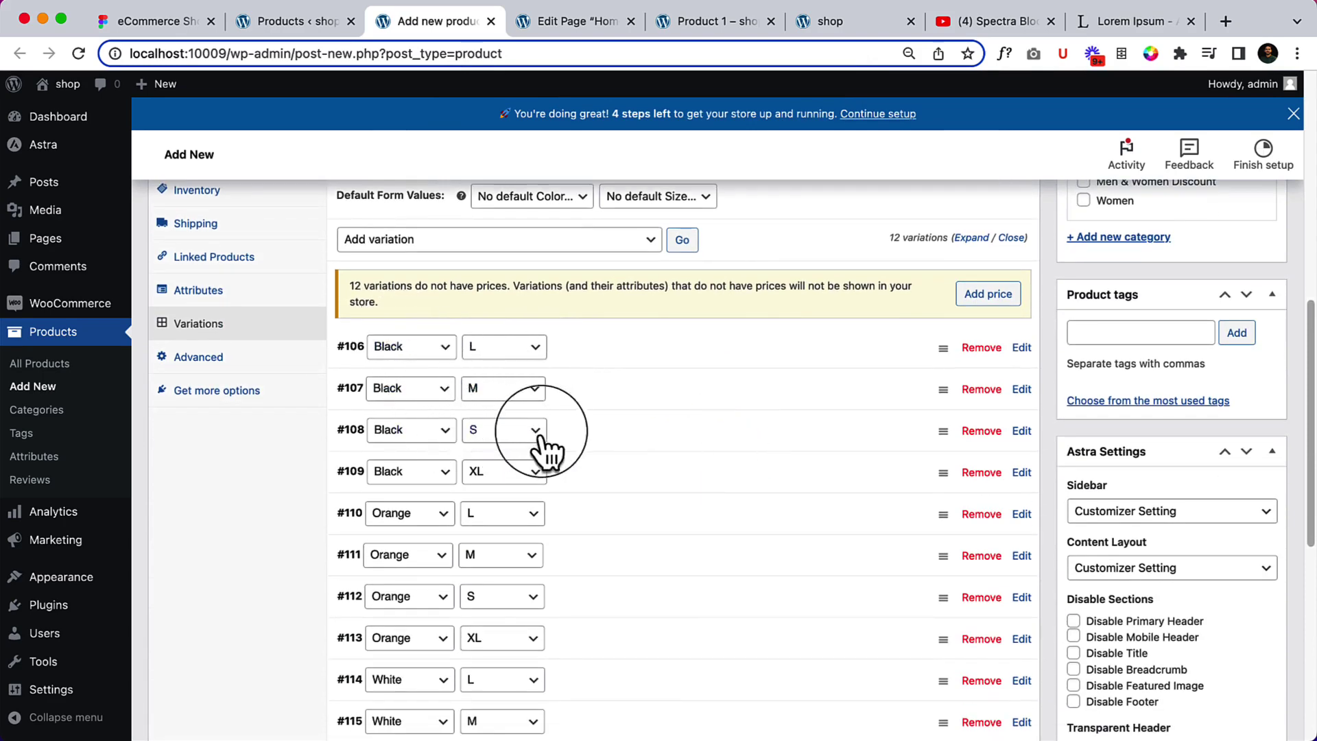
pyautogui.scroll(-1, 528, 477)
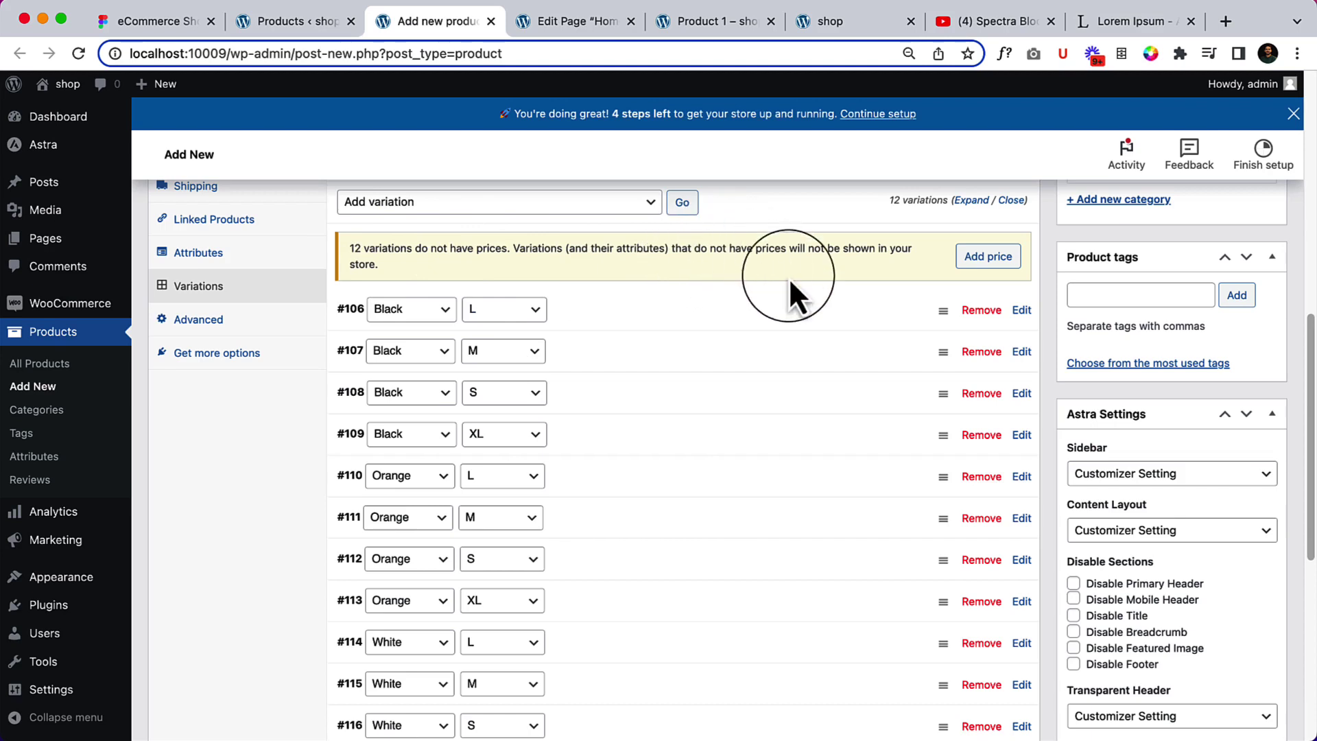
pyautogui.click(969, 257)
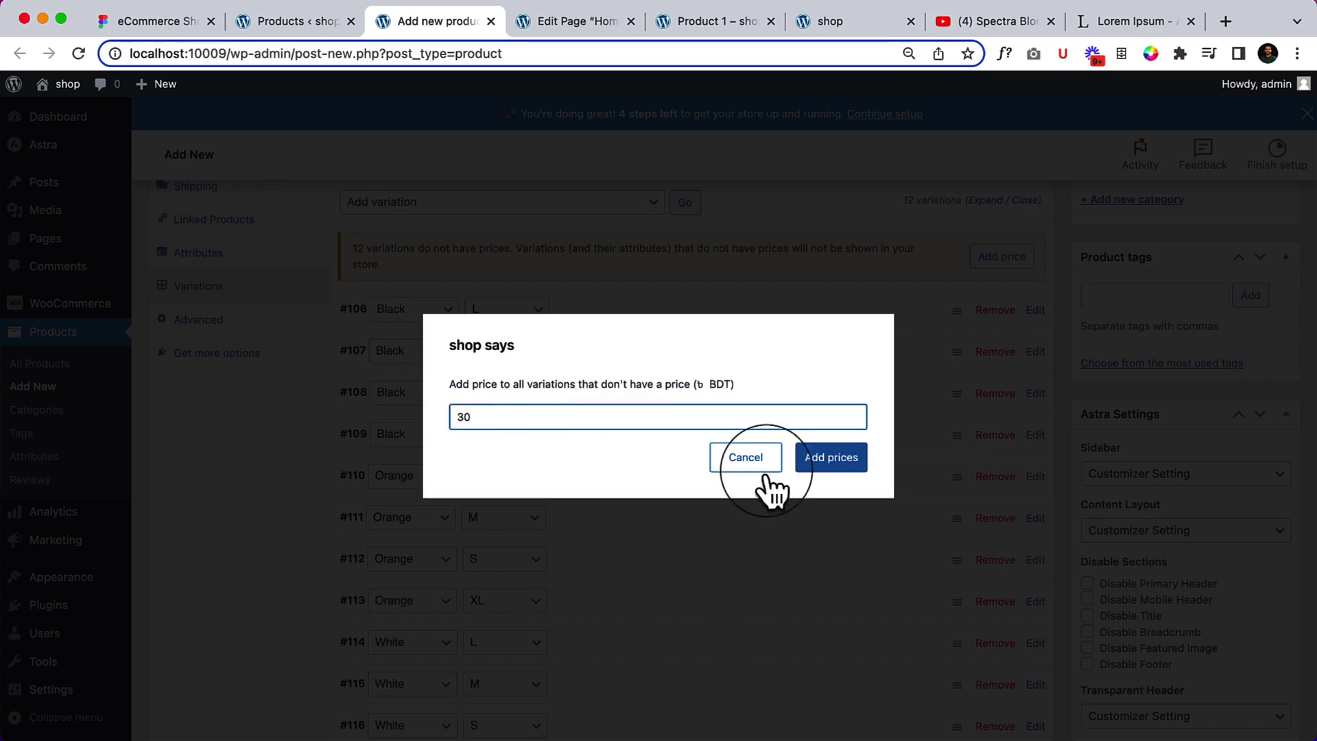
pyautogui.click(816, 460)
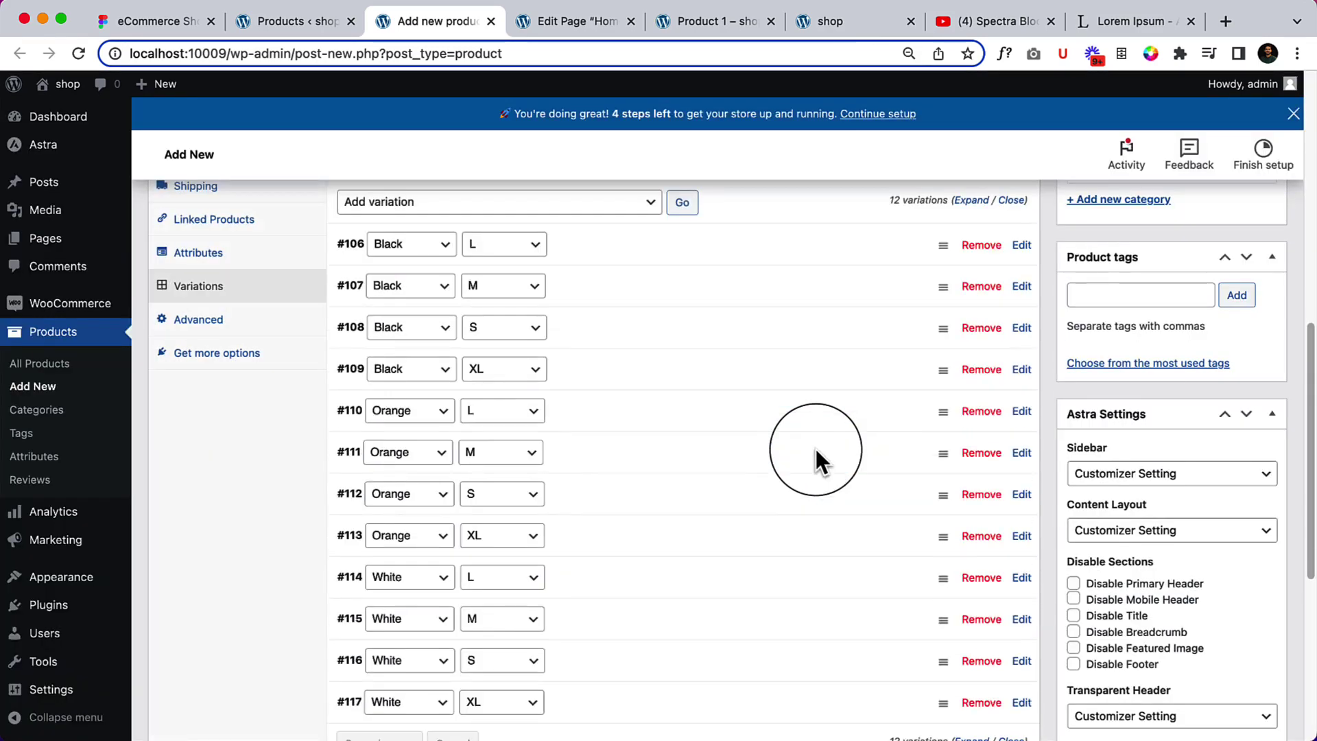
# Examine the details and regular prices of the Black L and Black M variations, and collapse both again.
pyautogui.scroll(3, 816, 449)
pyautogui.click(796, 374)
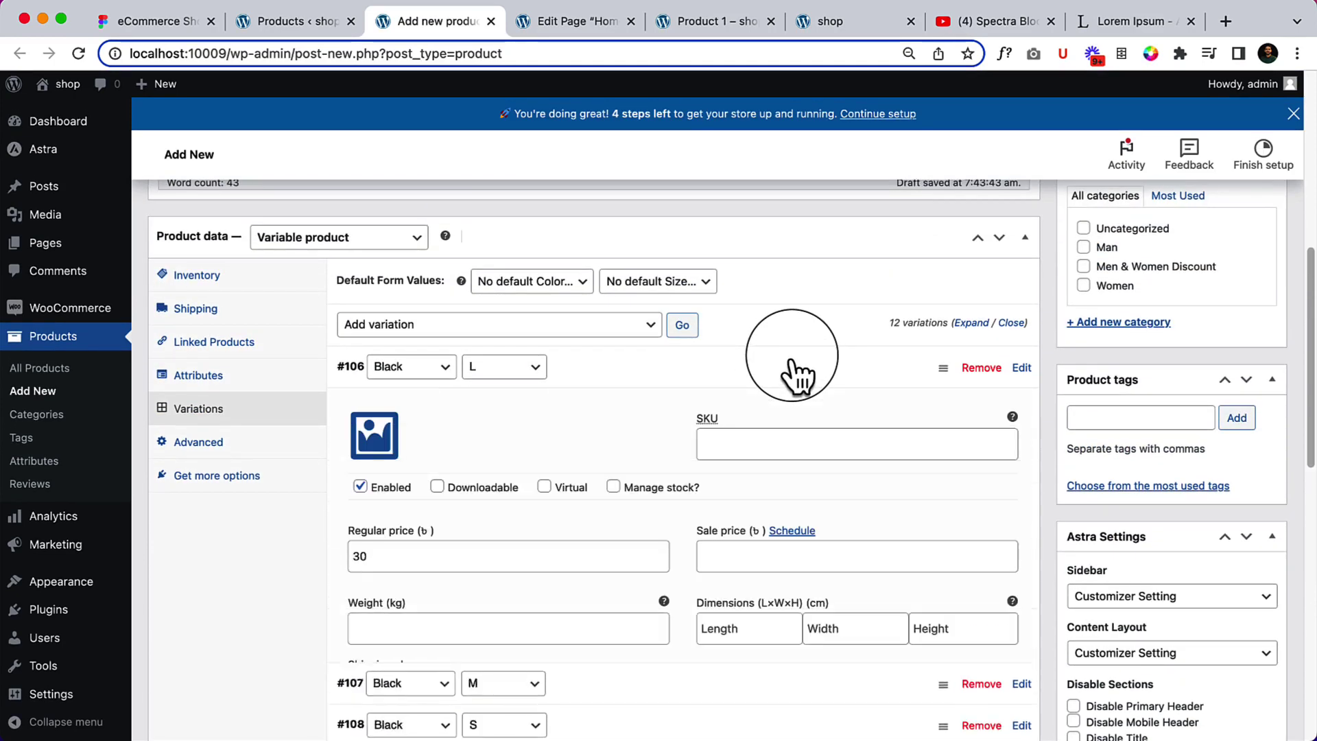
pyautogui.scroll(-2, 651, 497)
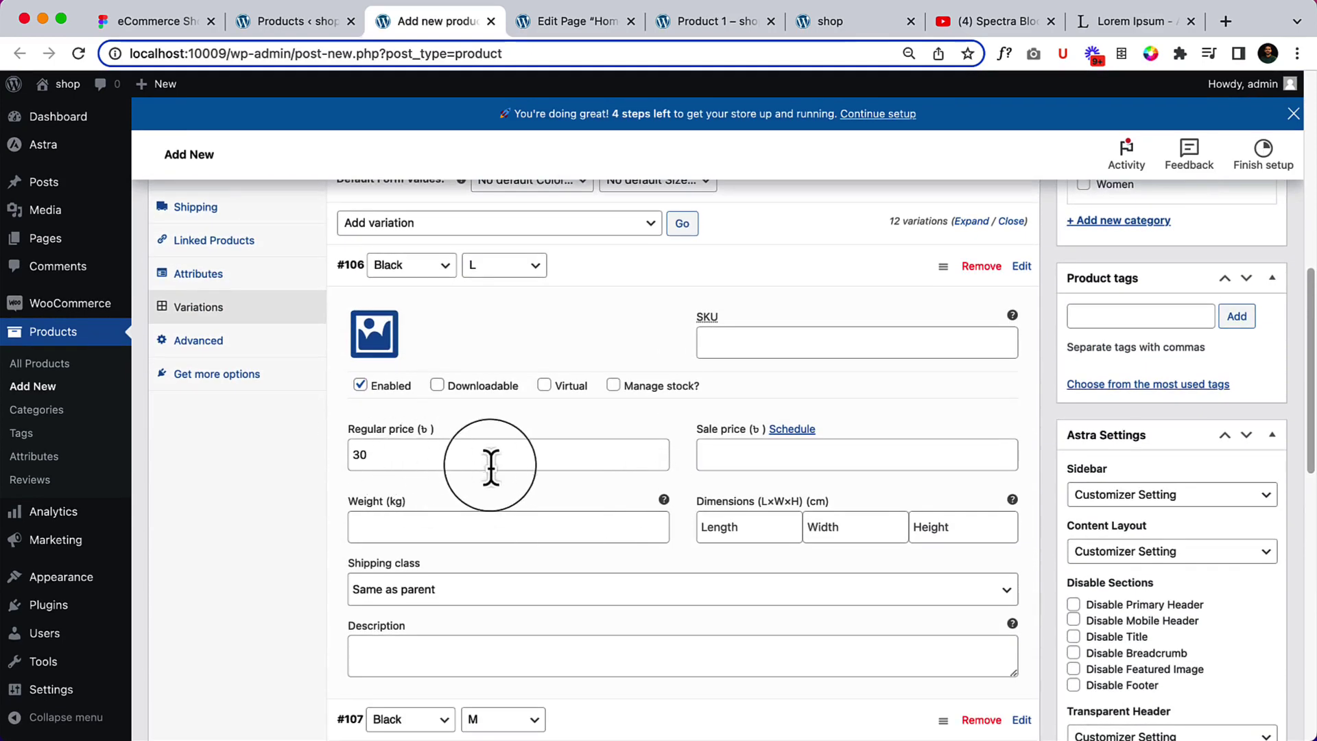
pyautogui.scroll(-5, 492, 466)
pyautogui.click(645, 438)
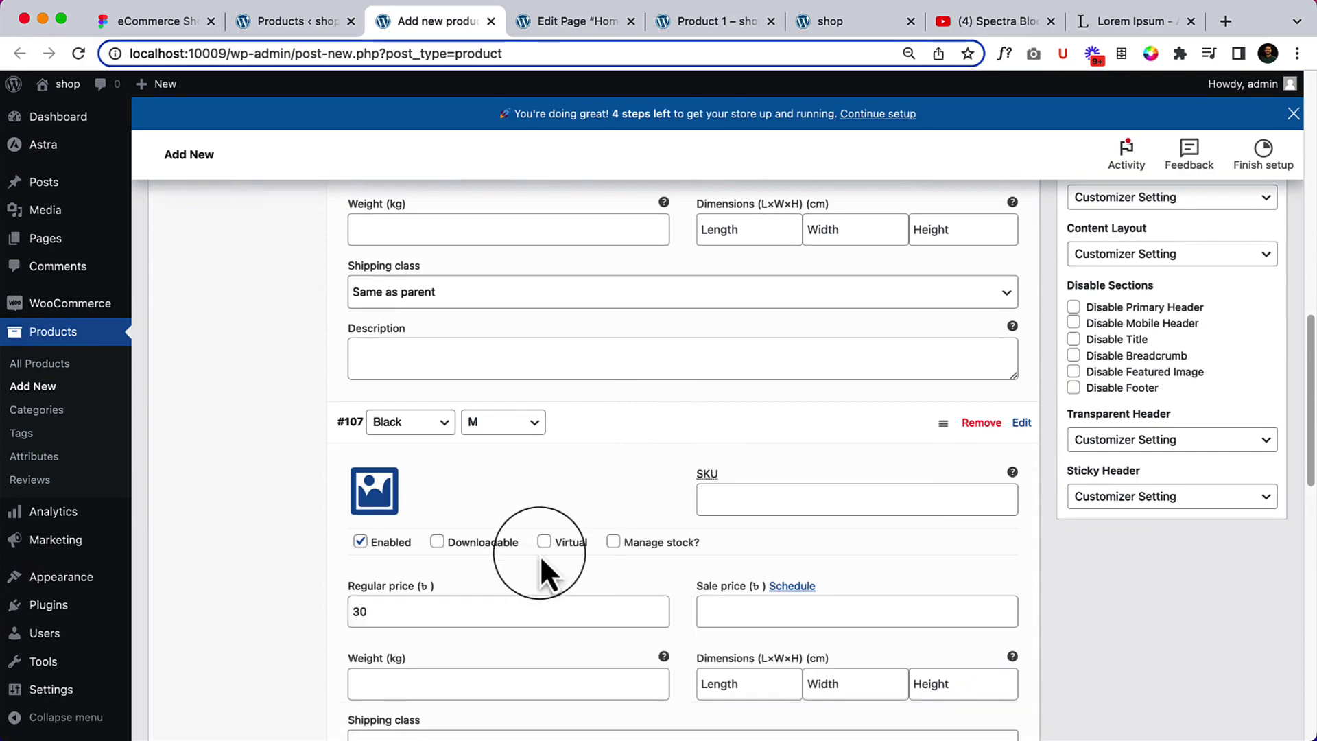
pyautogui.scroll(-4, 541, 554)
pyautogui.scroll(-3, 758, 474)
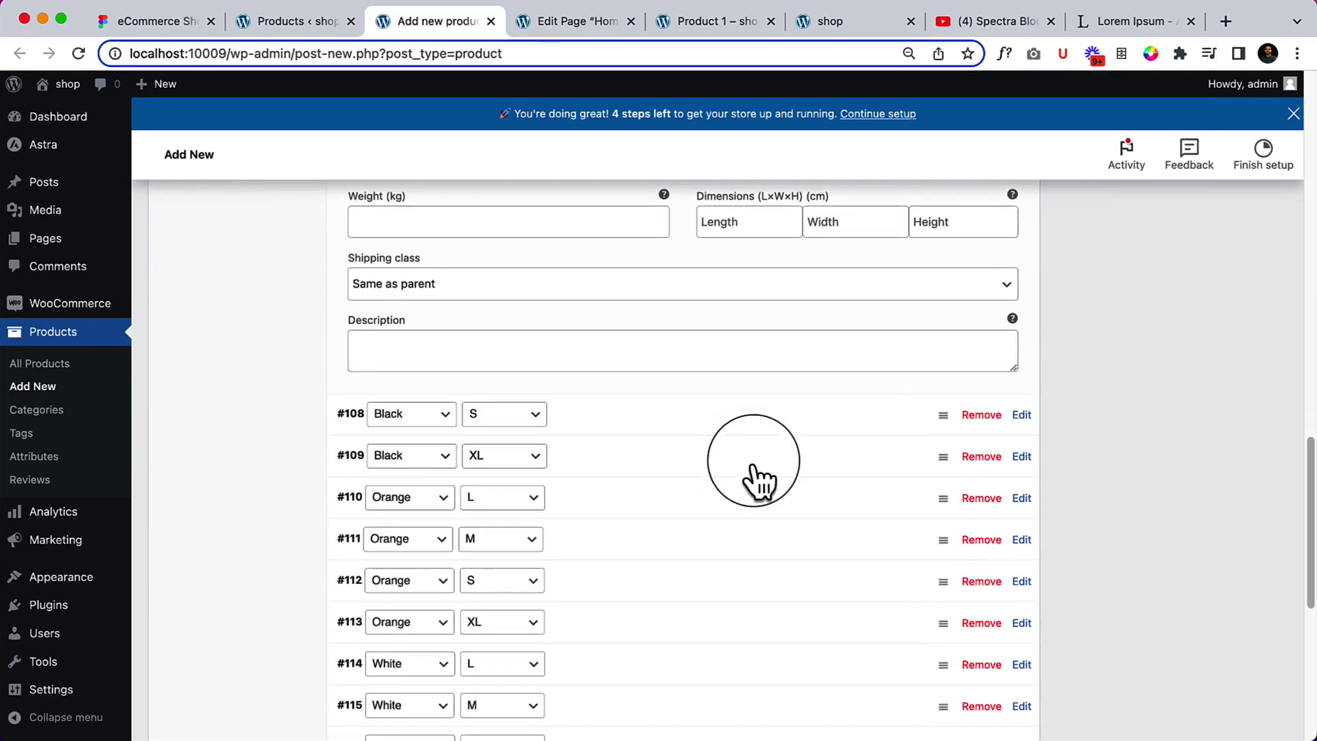
pyautogui.scroll(10, 754, 466)
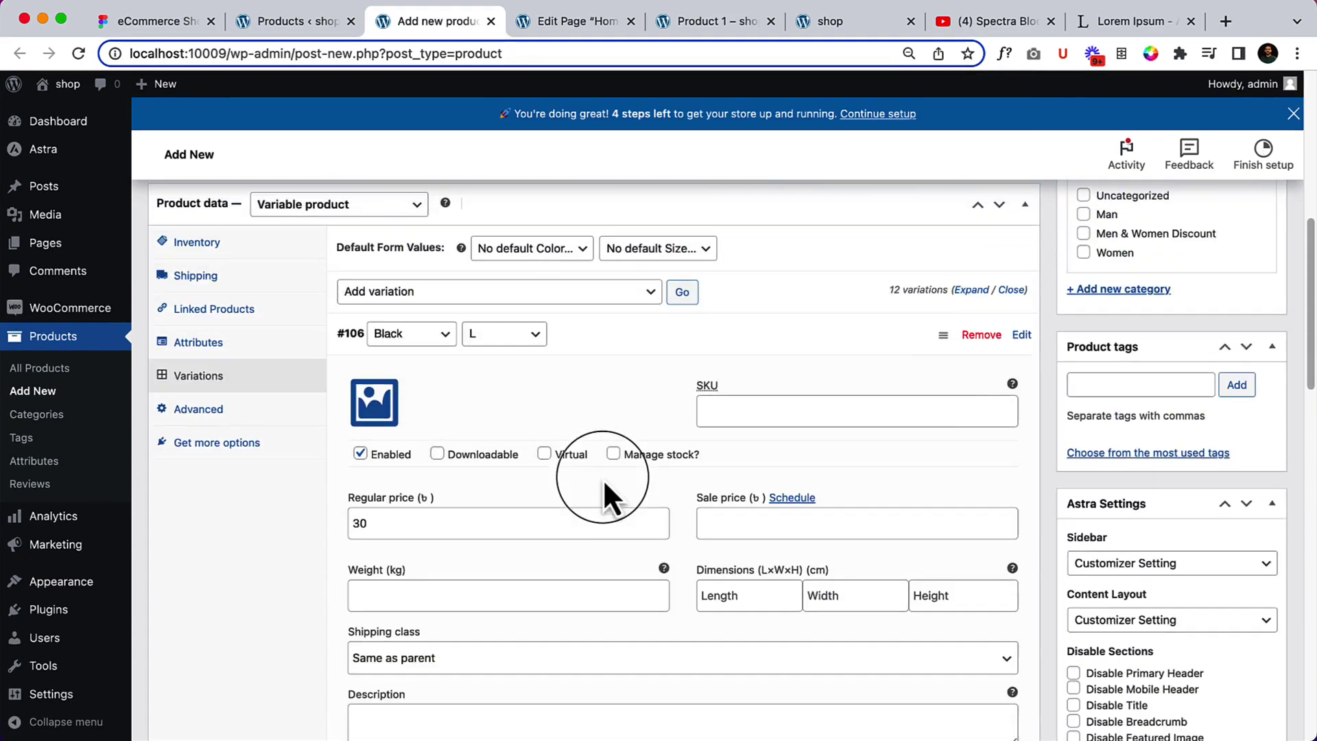
pyautogui.click(826, 347)
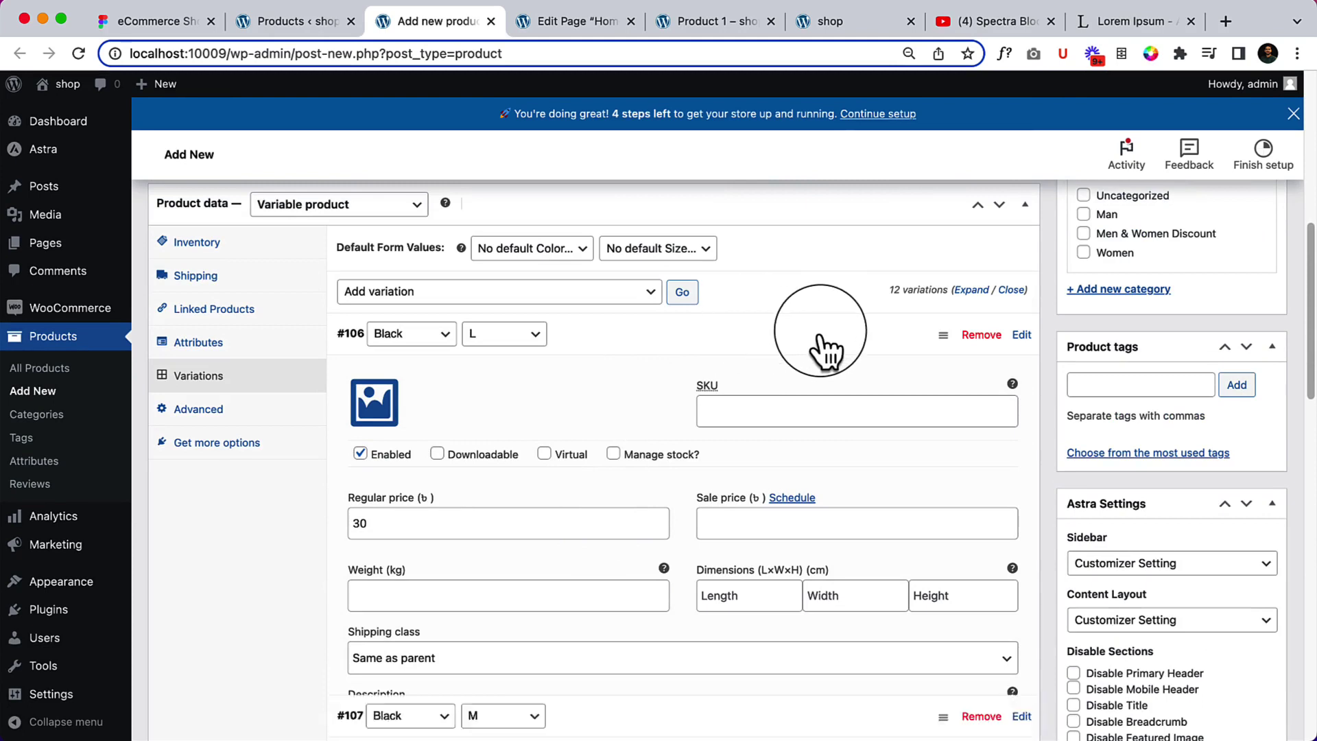
pyautogui.click(826, 388)
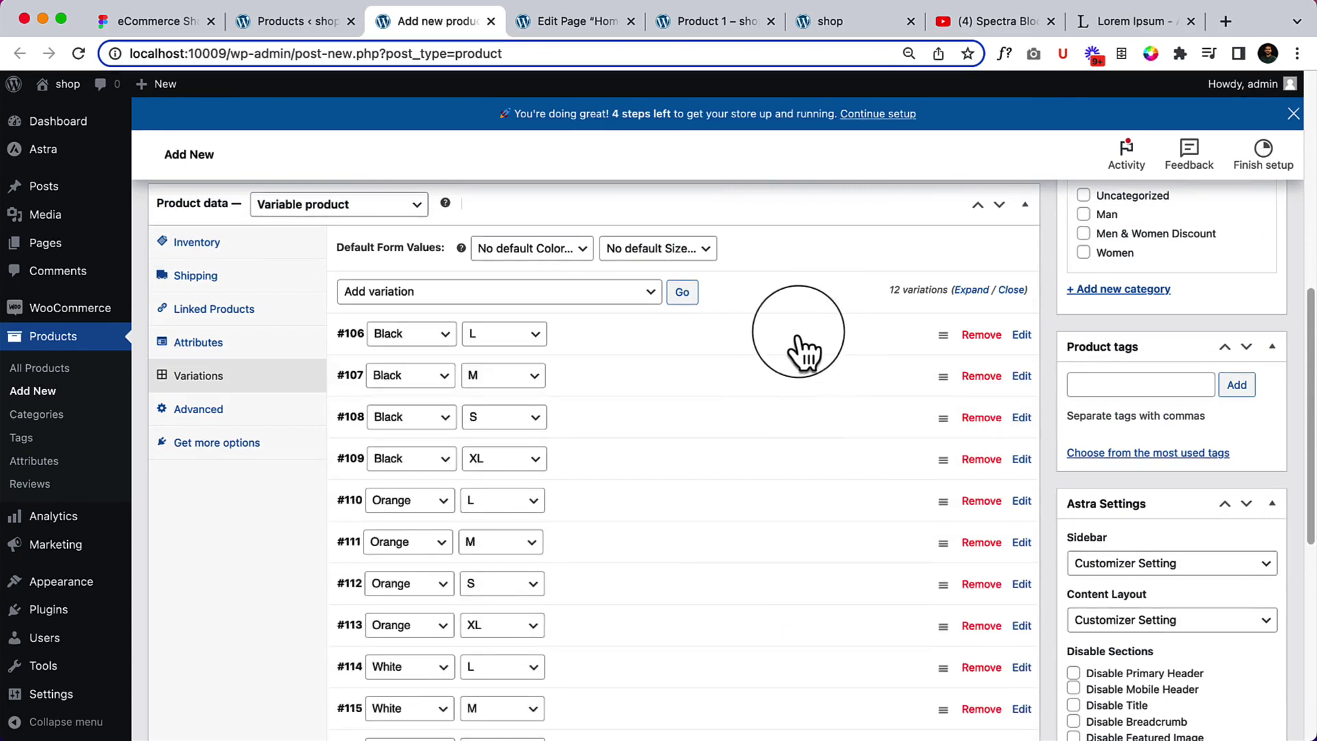
# Give the Black L variation the black T-shirt image 3.jpg from the media library and a sale price of 20.
pyautogui.click(634, 343)
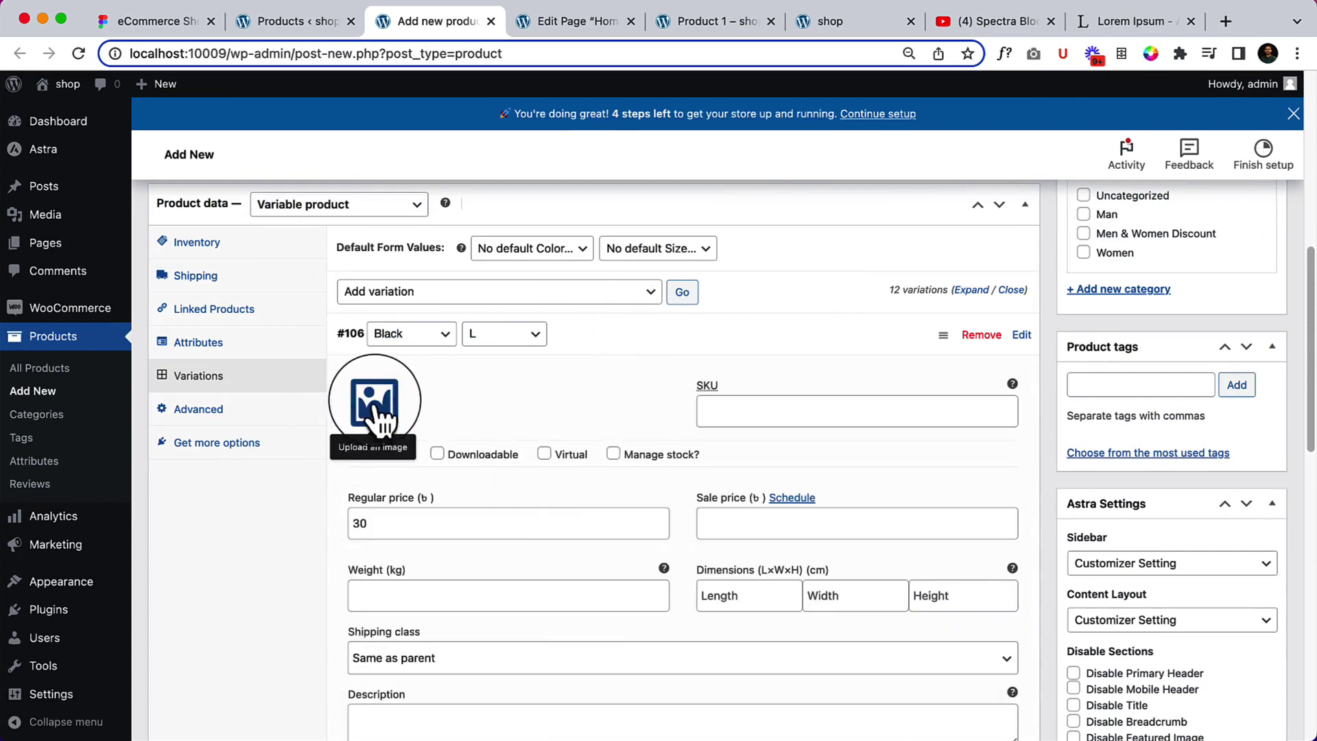
pyautogui.click(376, 410)
pyautogui.click(957, 328)
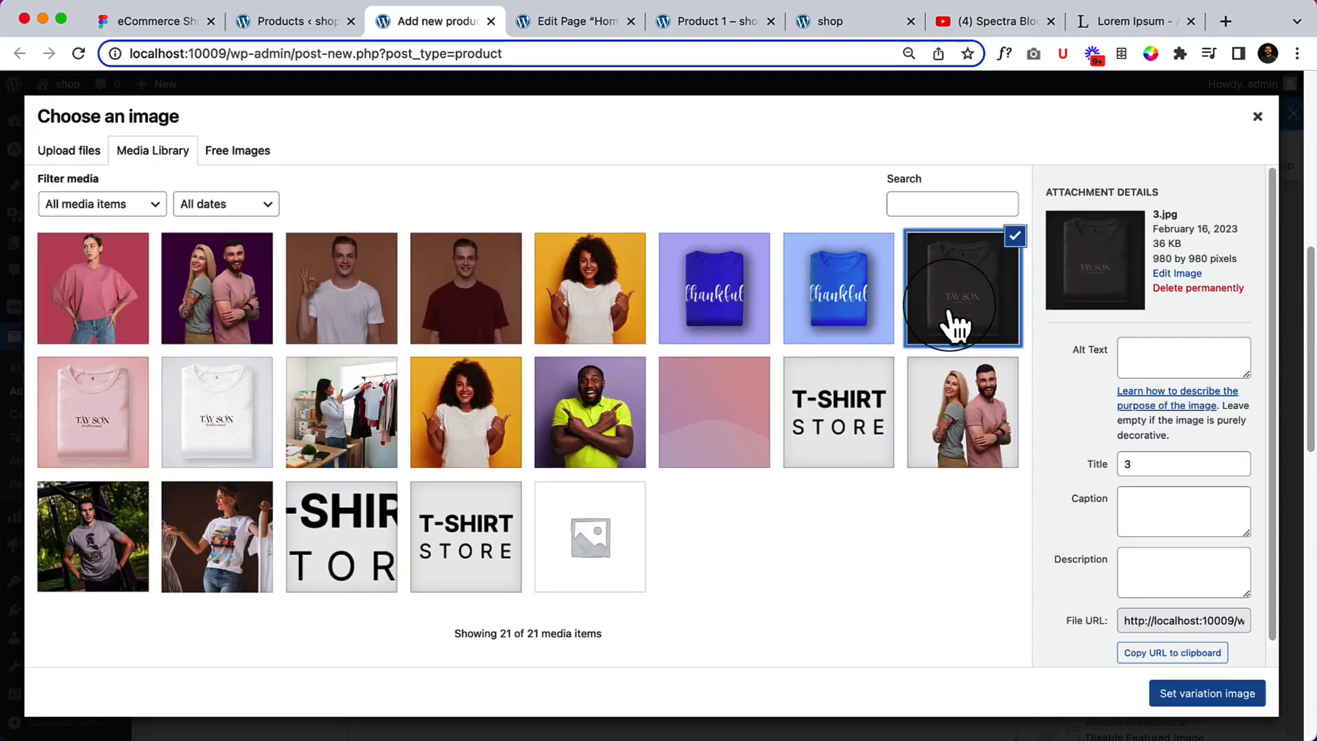
pyautogui.click(1166, 694)
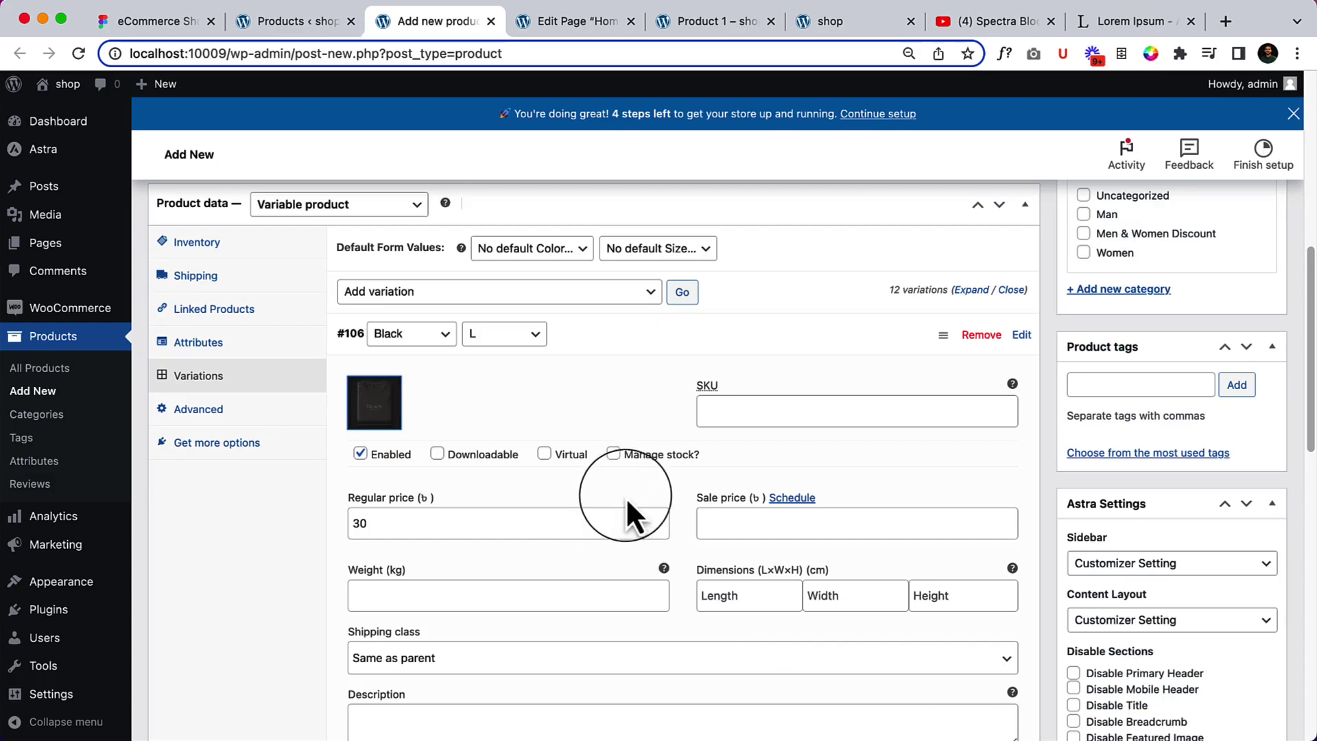
pyautogui.scroll(-3, 626, 487)
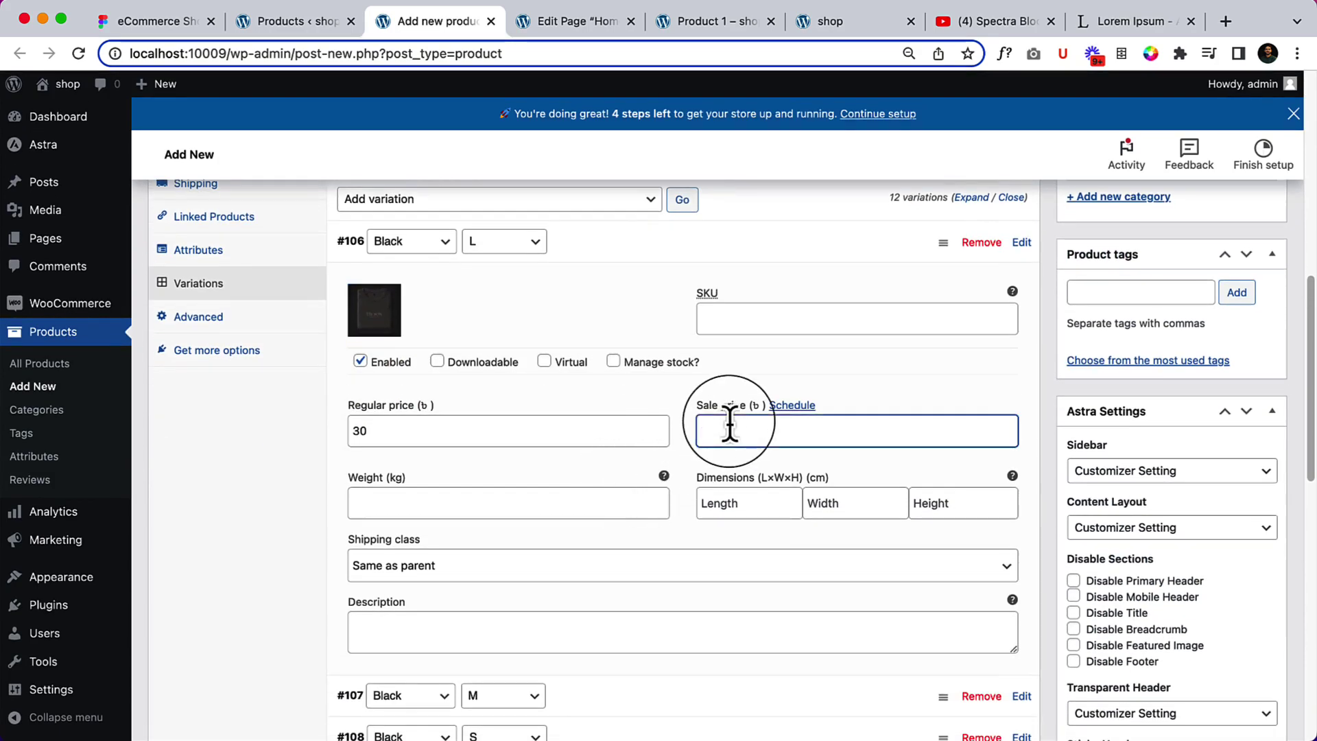
pyautogui.scroll(-6, 728, 422)
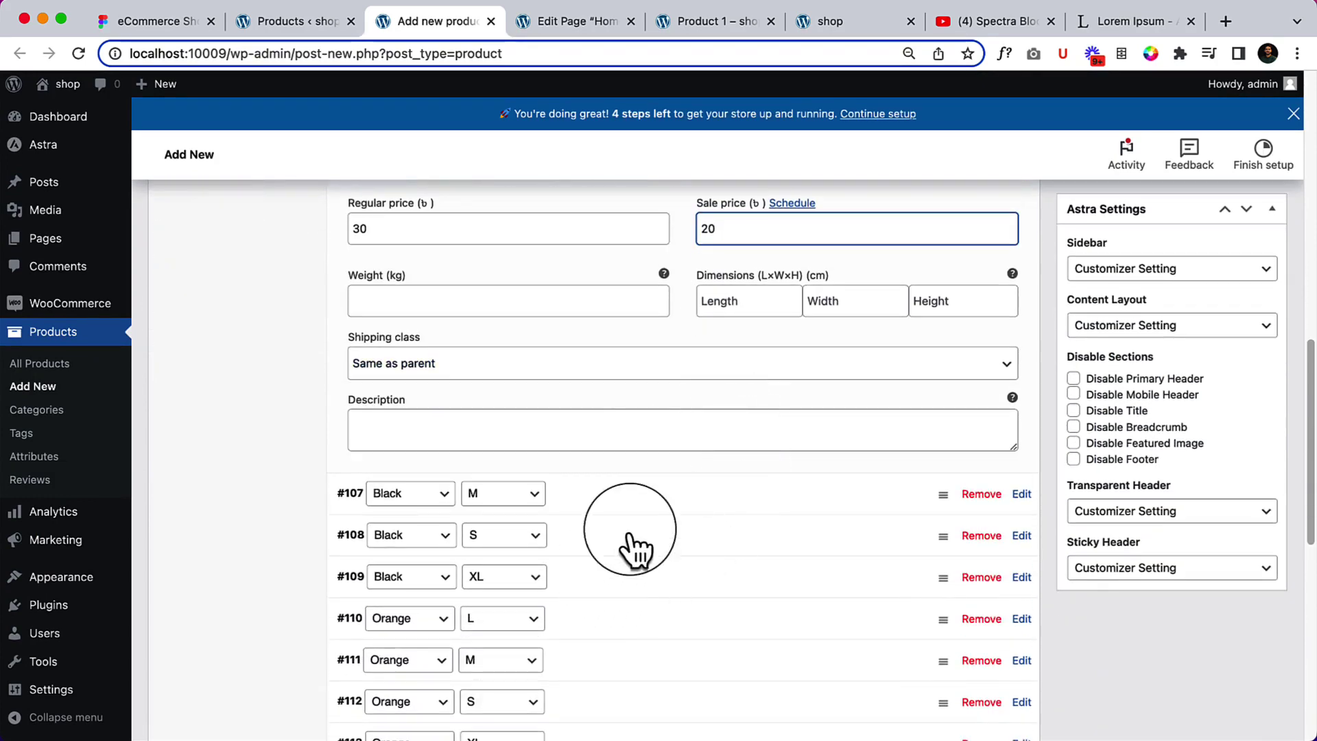
# Set the black T-shirt image 3.jpg from the media library as the Black M variation's image.
pyautogui.scroll(-2, 639, 513)
pyautogui.click(649, 439)
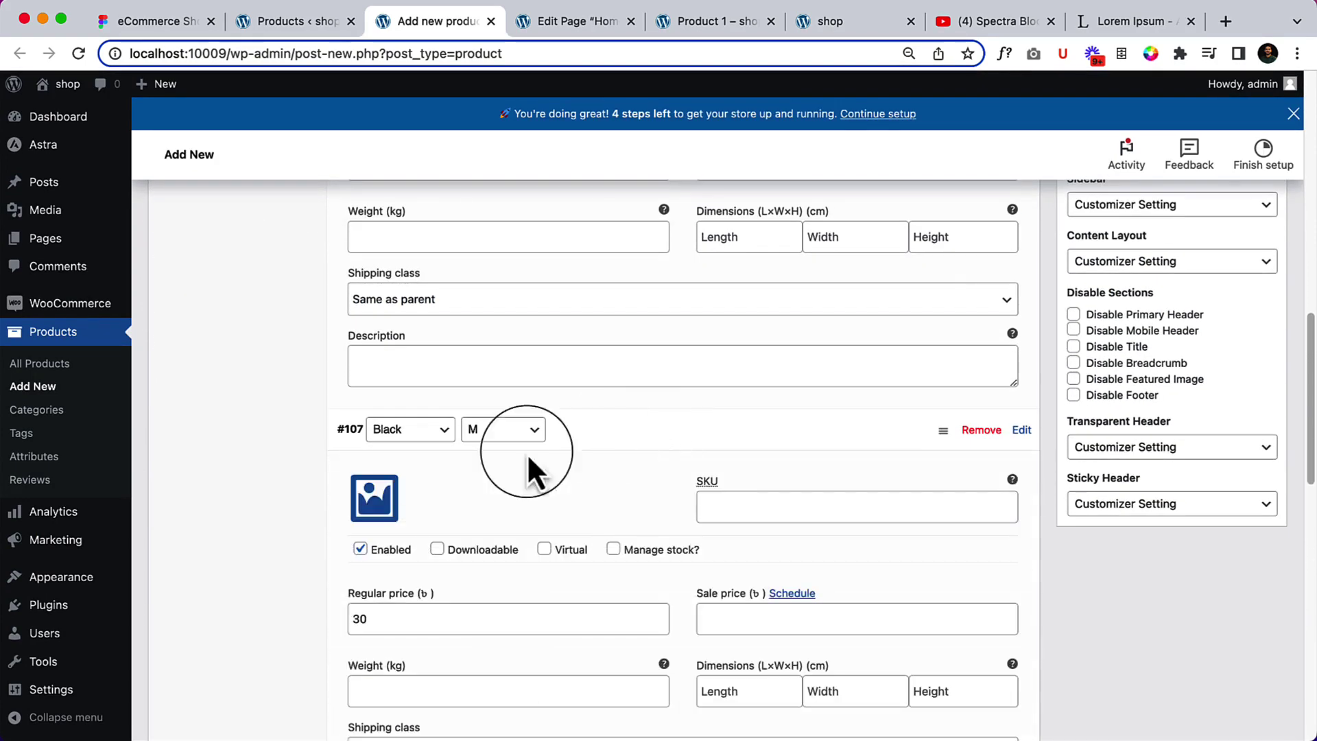
pyautogui.click(643, 426)
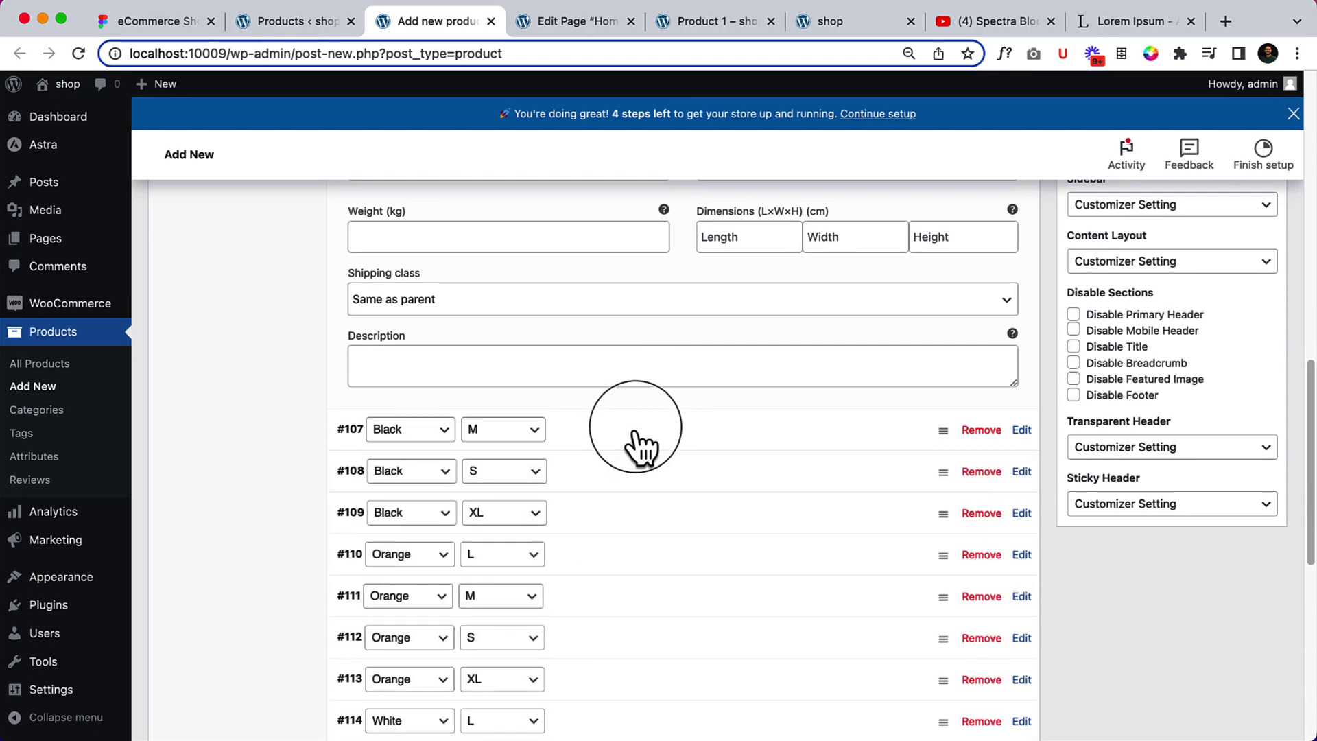
pyautogui.click(639, 446)
pyautogui.click(375, 504)
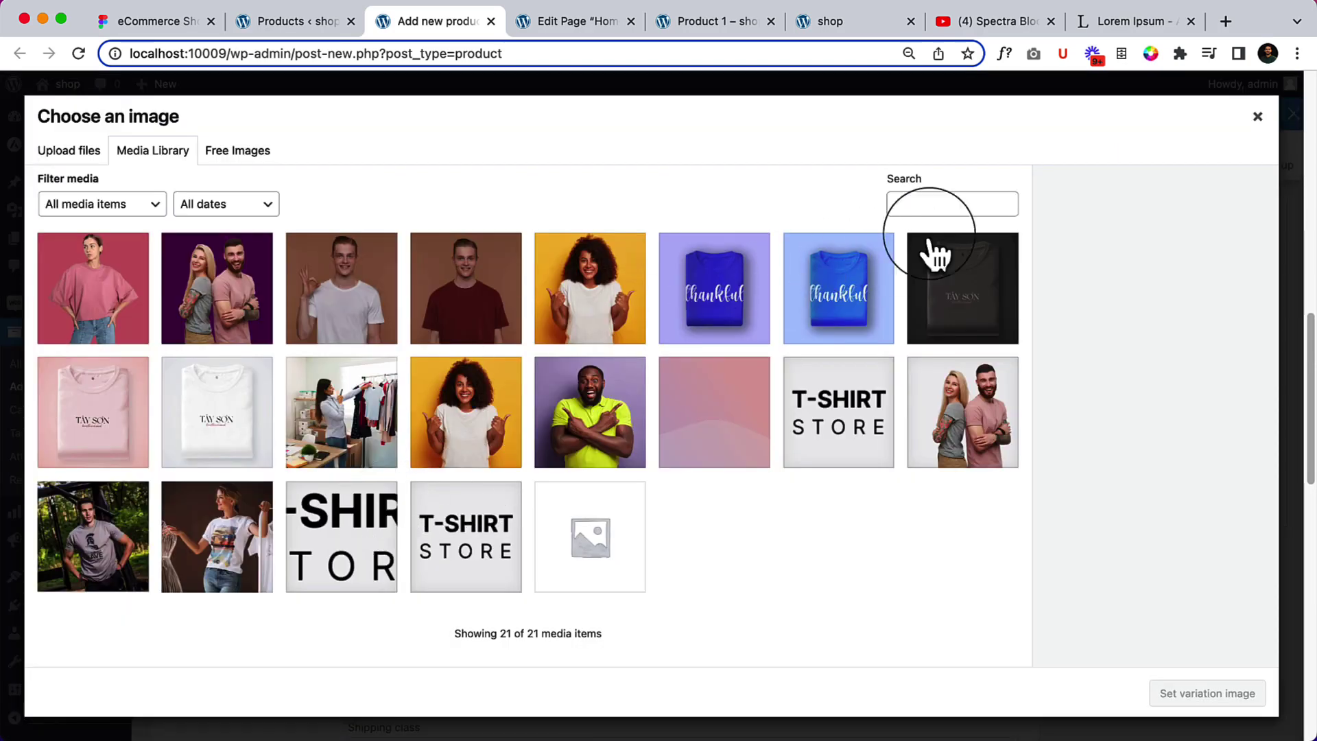
pyautogui.click(964, 274)
pyautogui.click(1231, 694)
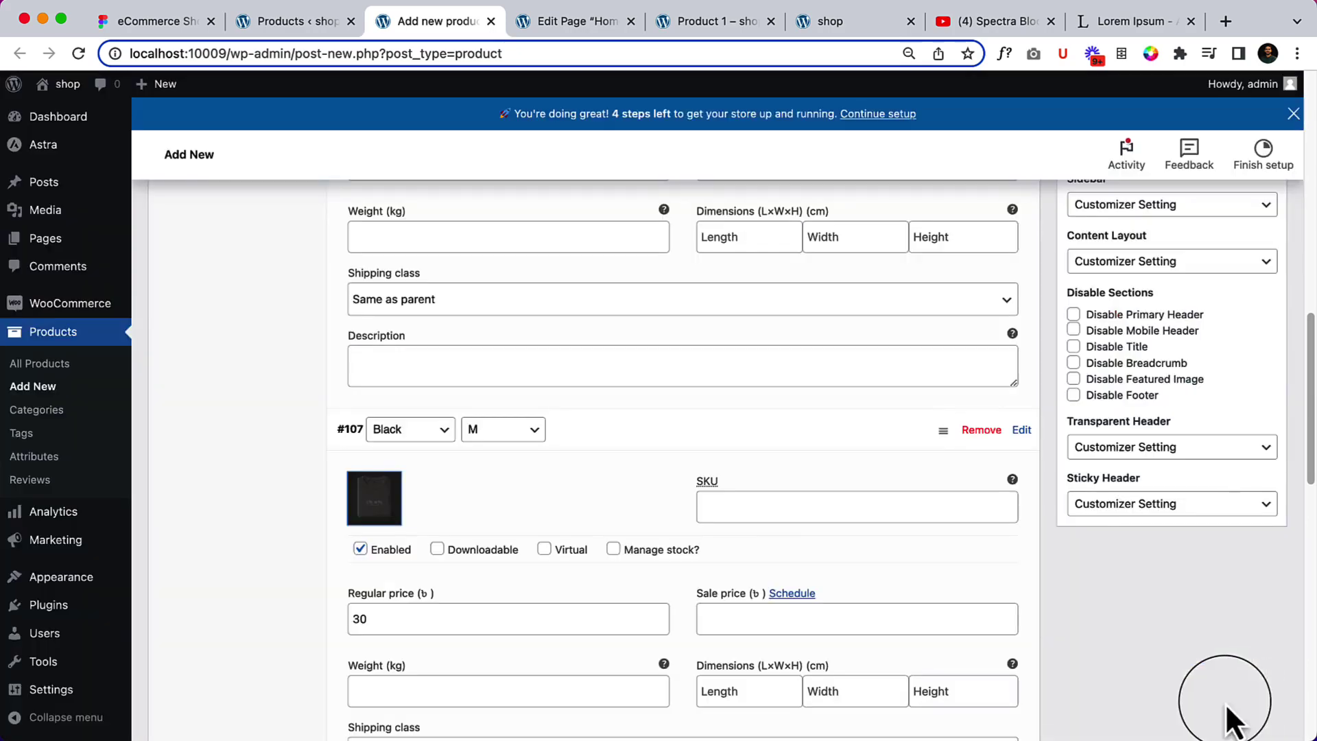
# Set the black T-shirt image 3.jpg from the media library as the Black S variation's image.
pyautogui.scroll(-5, 765, 579)
pyautogui.click(672, 618)
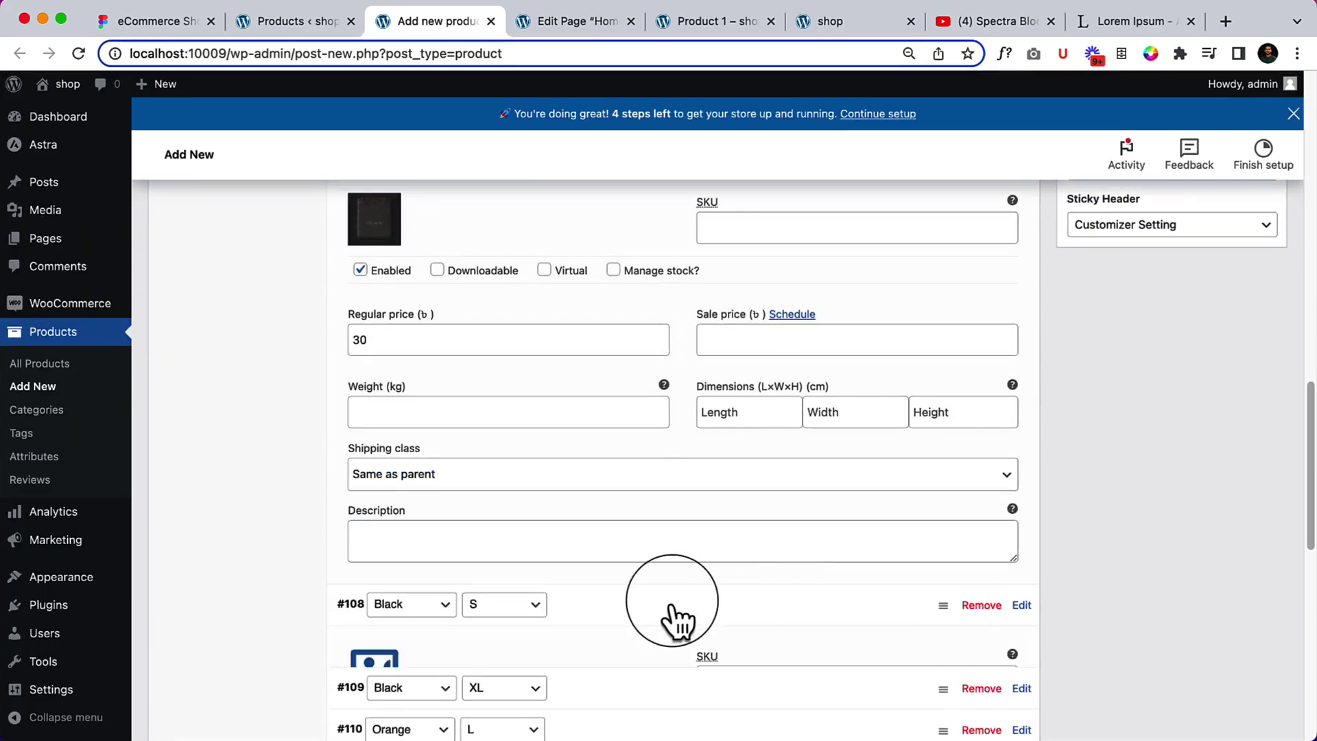
pyautogui.click(373, 672)
pyautogui.click(960, 317)
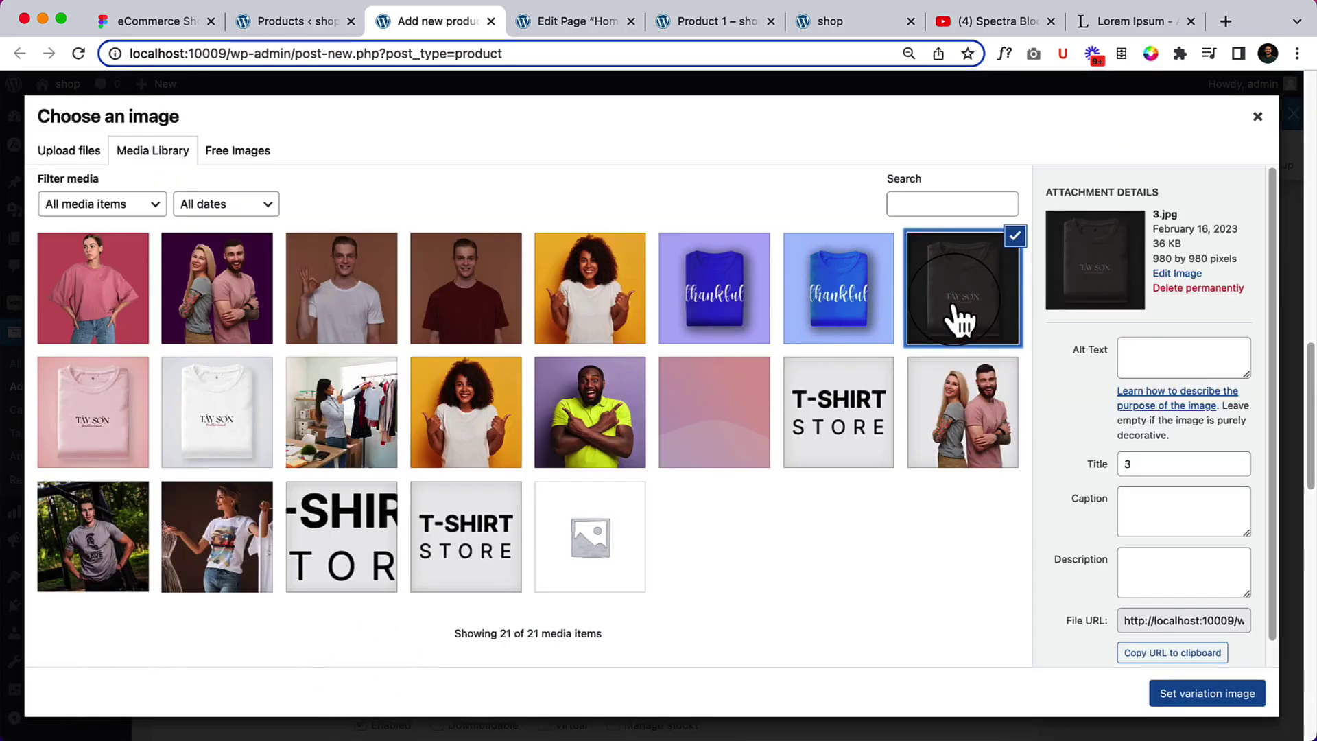
pyautogui.click(1167, 694)
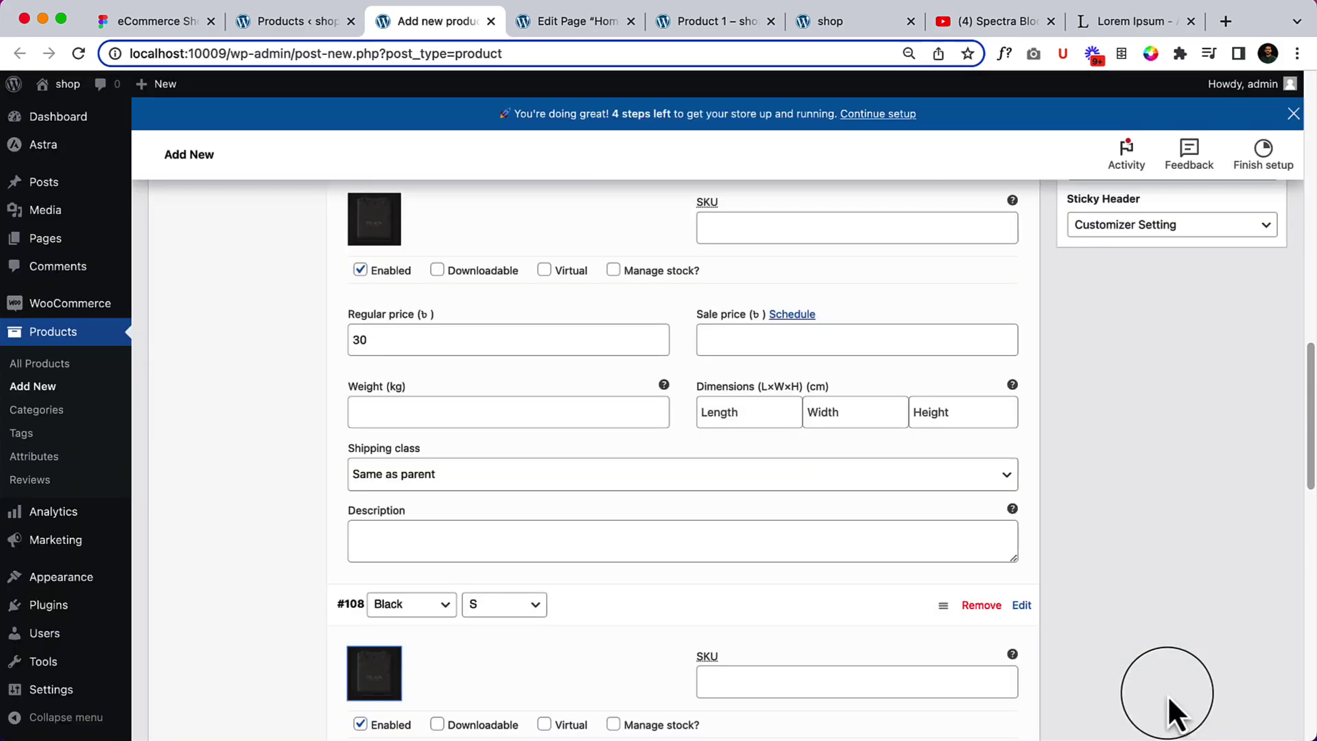
# Set the black T-shirt image 3.jpg from the media library as the Black XL variation's image.
pyautogui.scroll(-7, 449, 525)
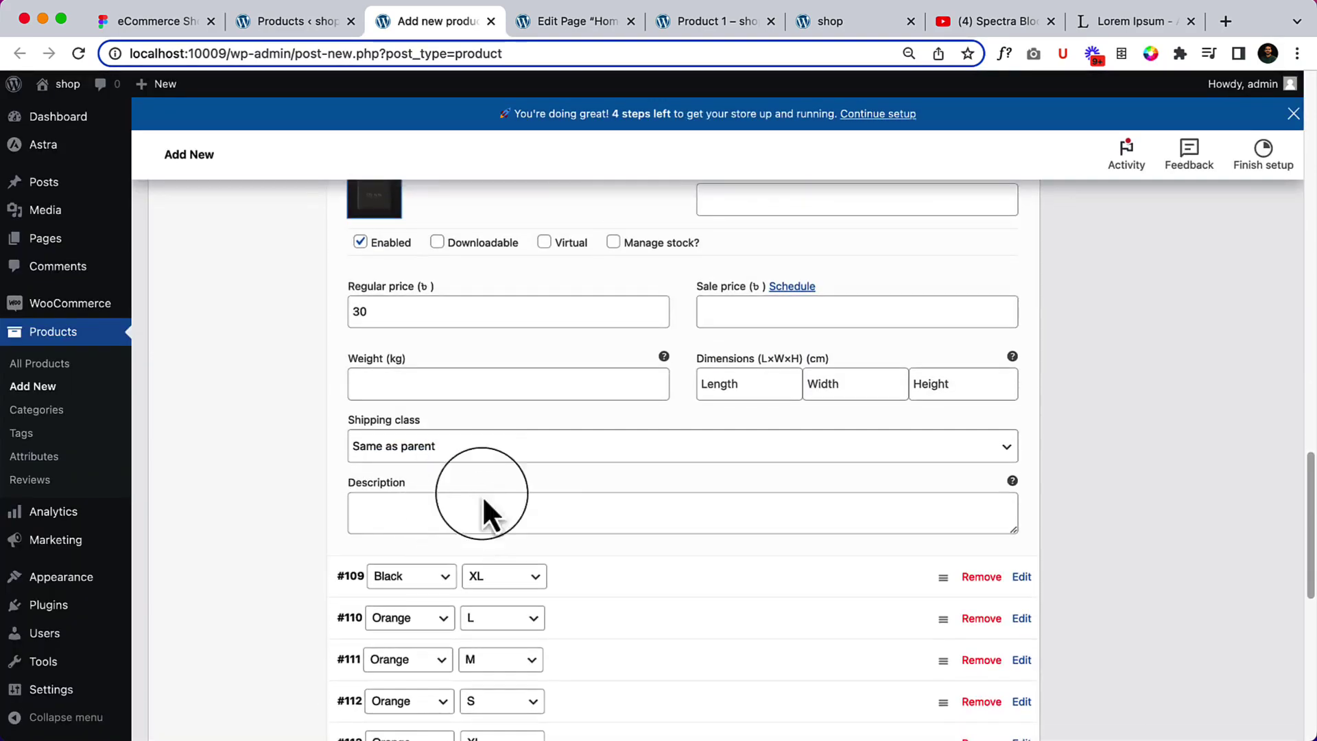
pyautogui.click(600, 588)
pyautogui.click(343, 641)
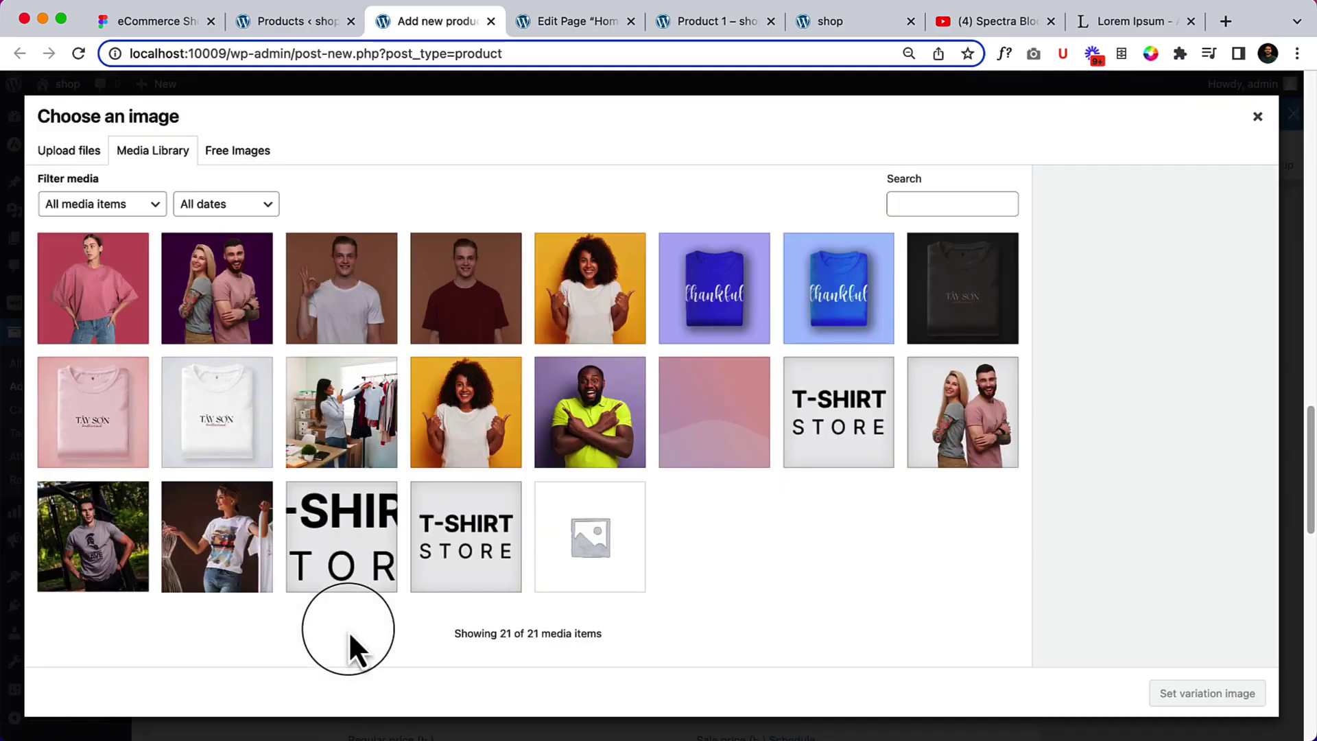
pyautogui.click(920, 329)
pyautogui.click(1221, 700)
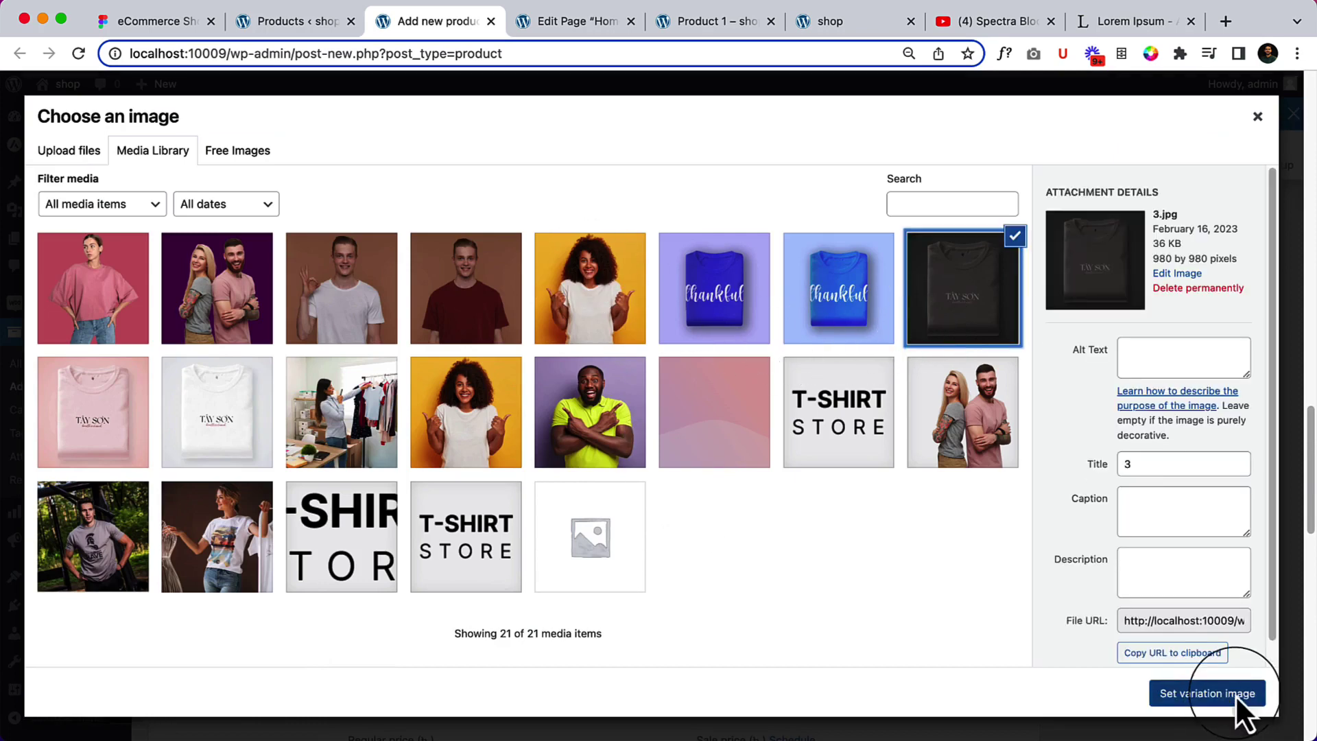
# Set the pink T-shirt image 2.jpg from the media library as the Orange L variation's image.
pyautogui.scroll(-6, 812, 601)
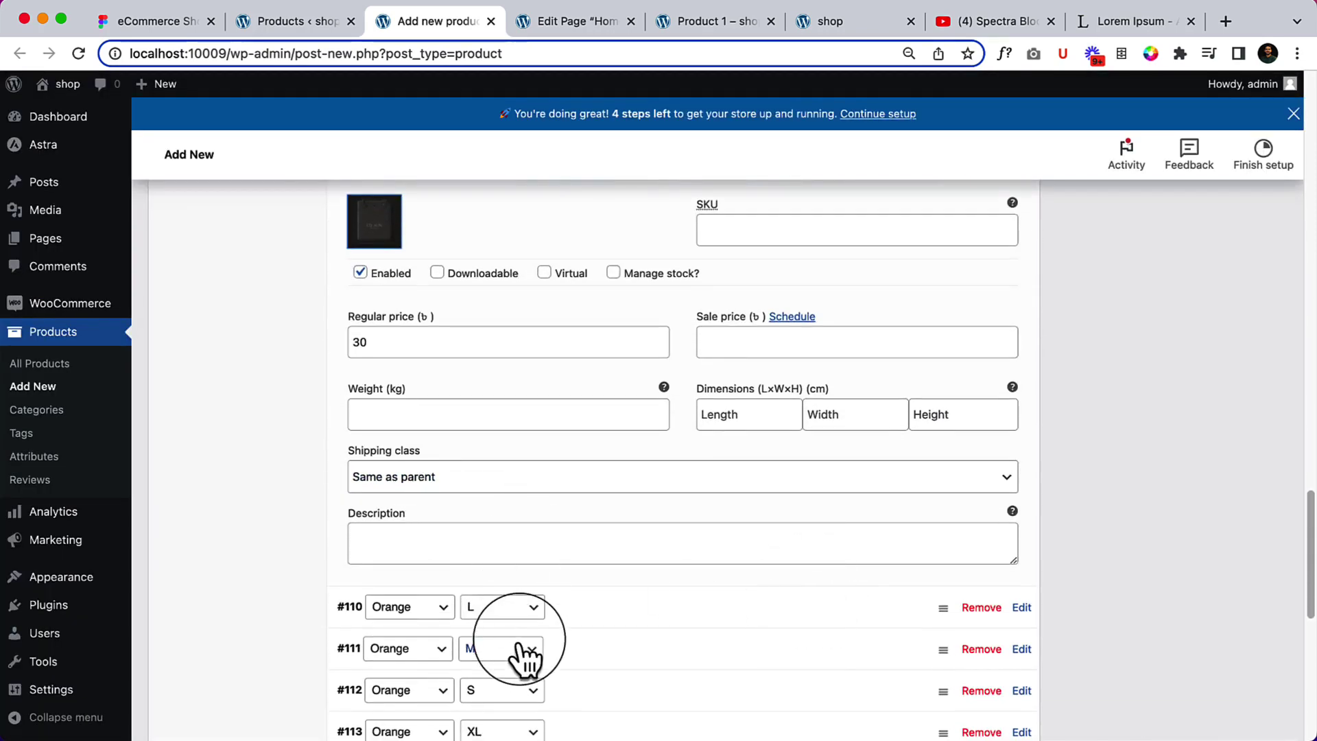
pyautogui.scroll(-2, 521, 659)
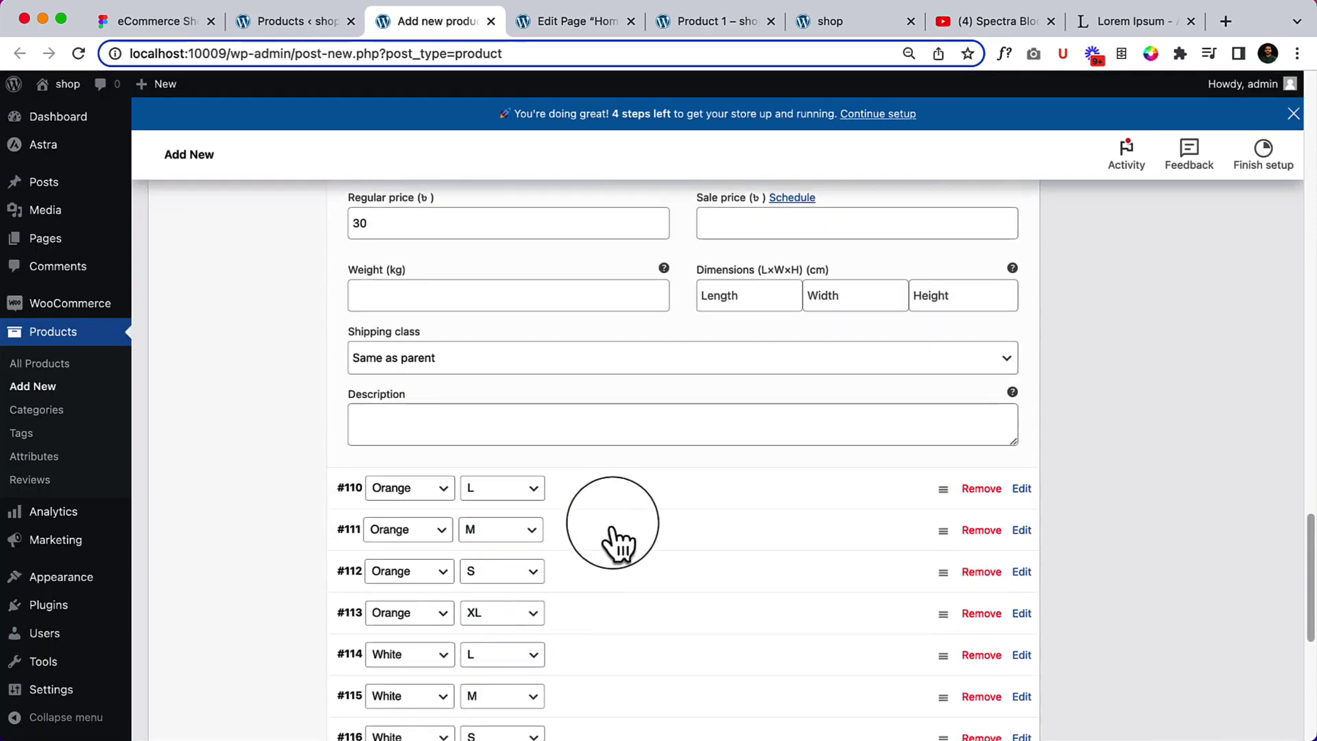
pyautogui.click(634, 484)
pyautogui.click(382, 548)
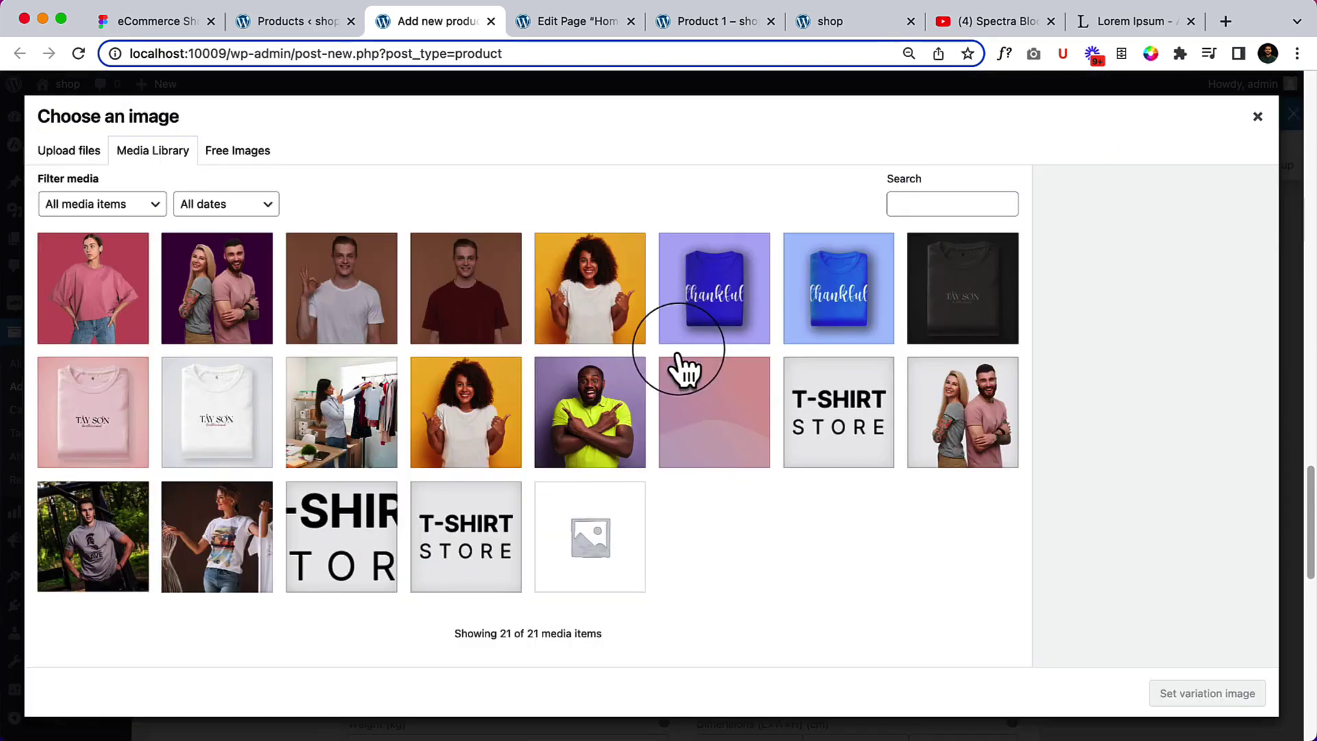
pyautogui.click(92, 443)
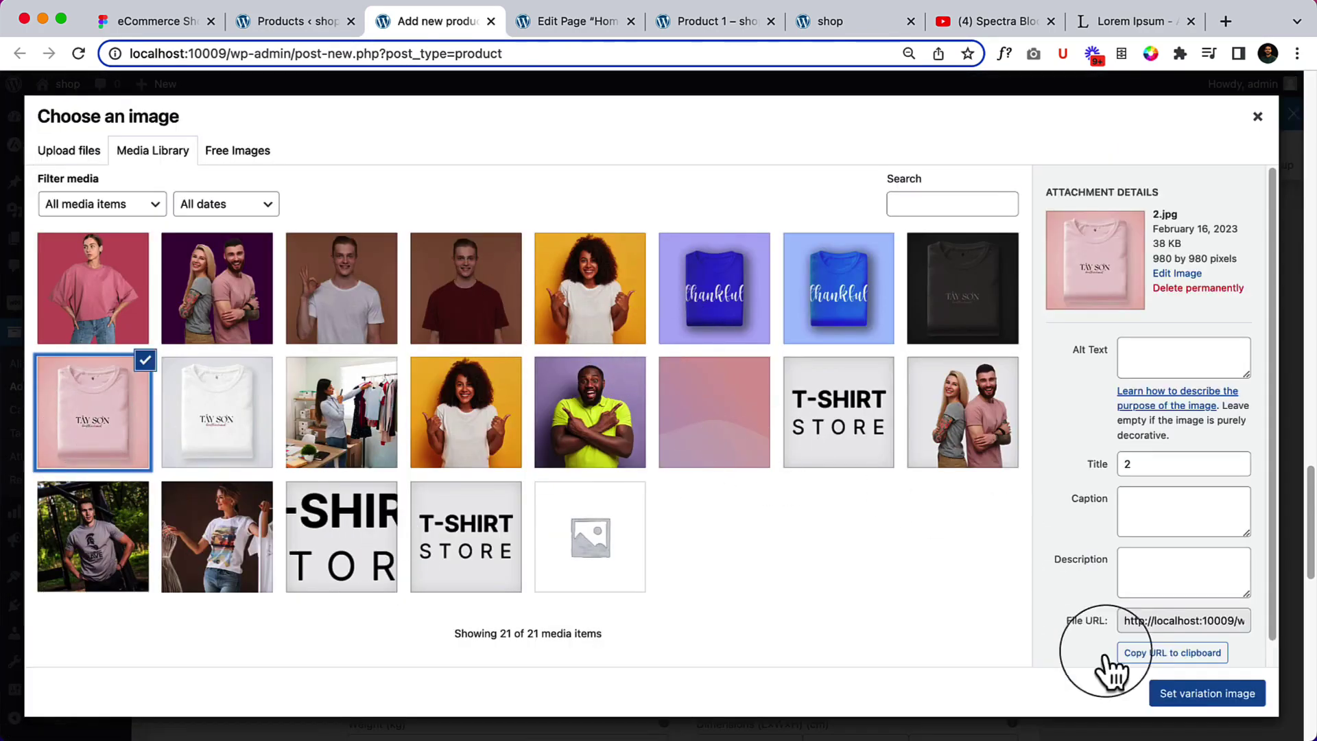
pyautogui.click(1193, 693)
# Set the pink T-shirt image 2.jpg from the media library as the Orange M variation's image.
pyautogui.scroll(-5, 725, 538)
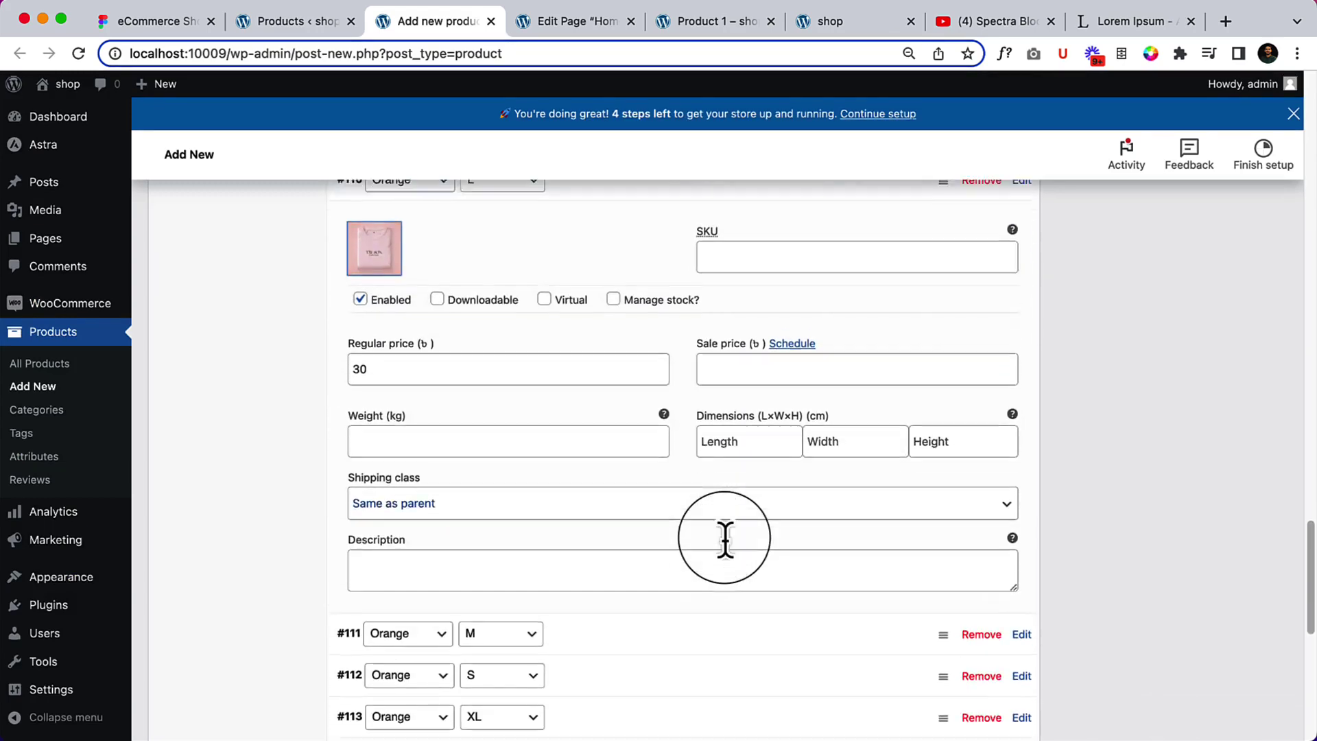
pyautogui.click(631, 454)
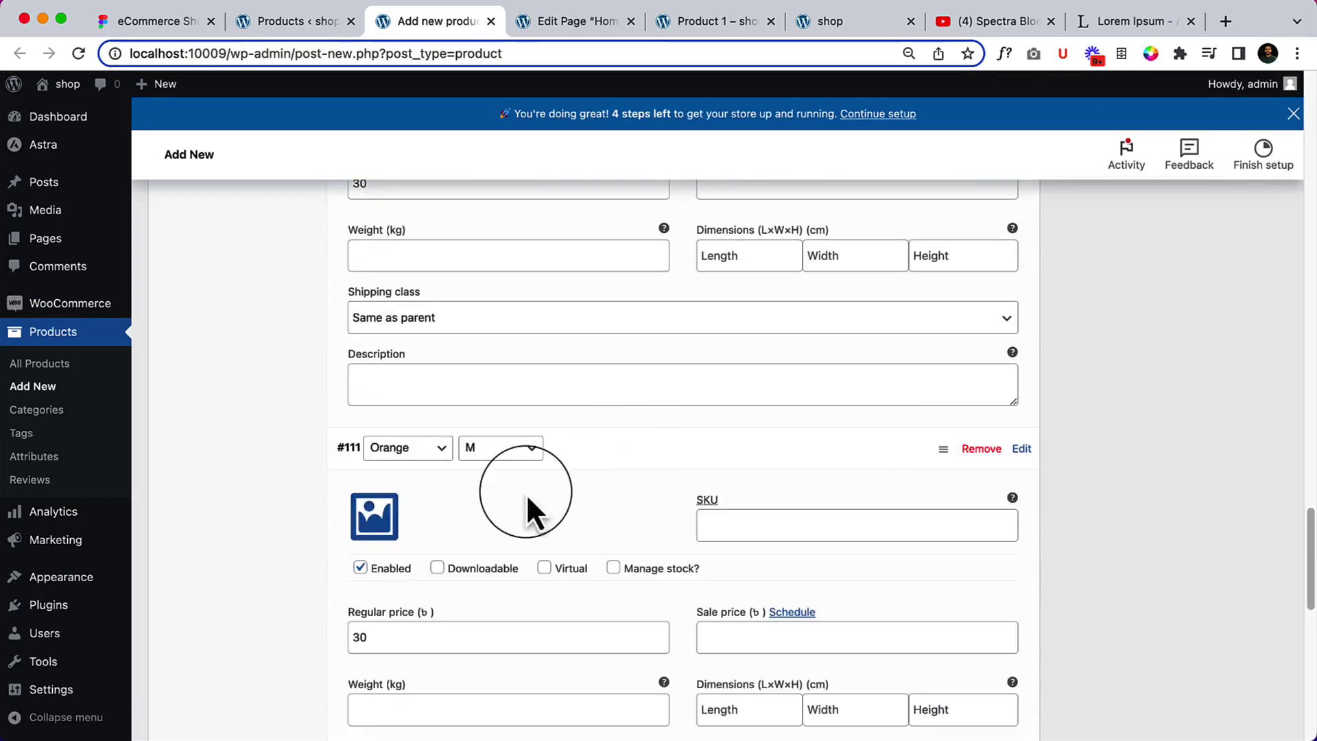
pyautogui.click(376, 522)
pyautogui.click(59, 411)
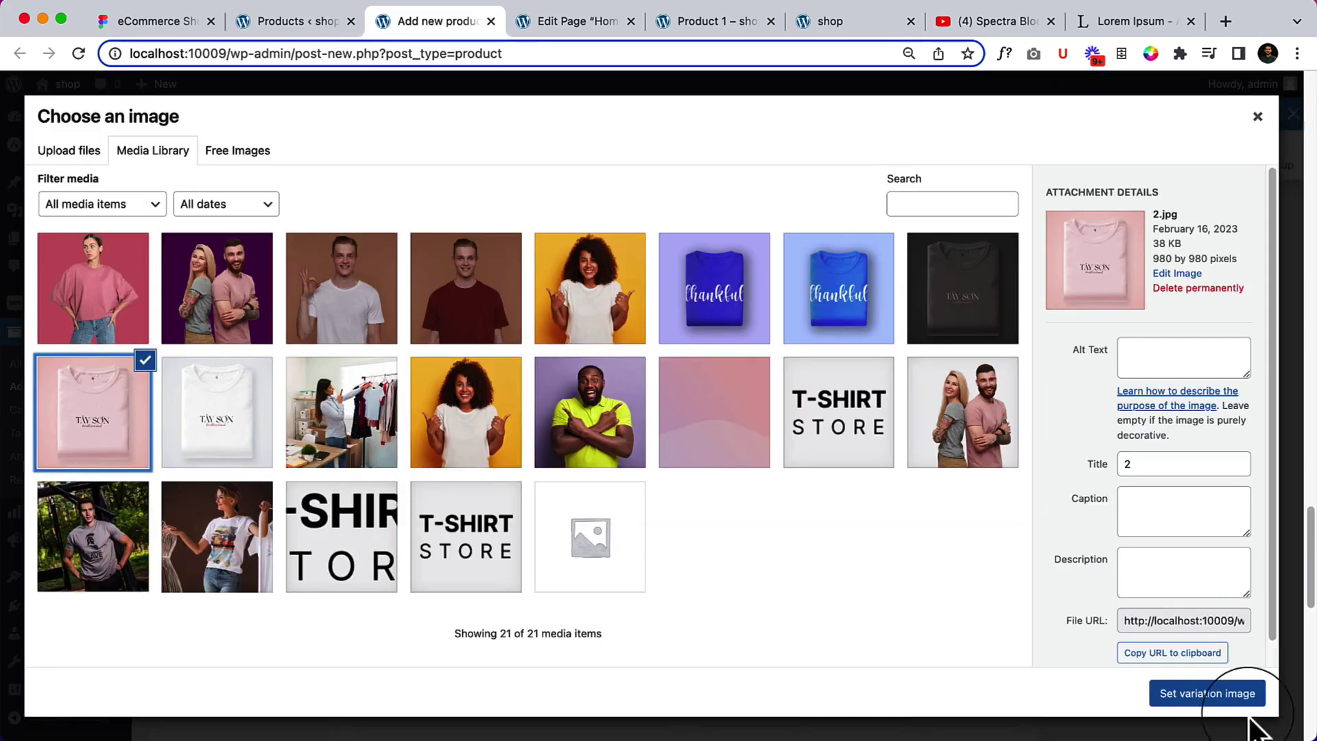
pyautogui.click(1245, 695)
# Set the pink T-shirt image 2.jpg from the media library as the Orange S variation's image.
pyautogui.scroll(-6, 955, 597)
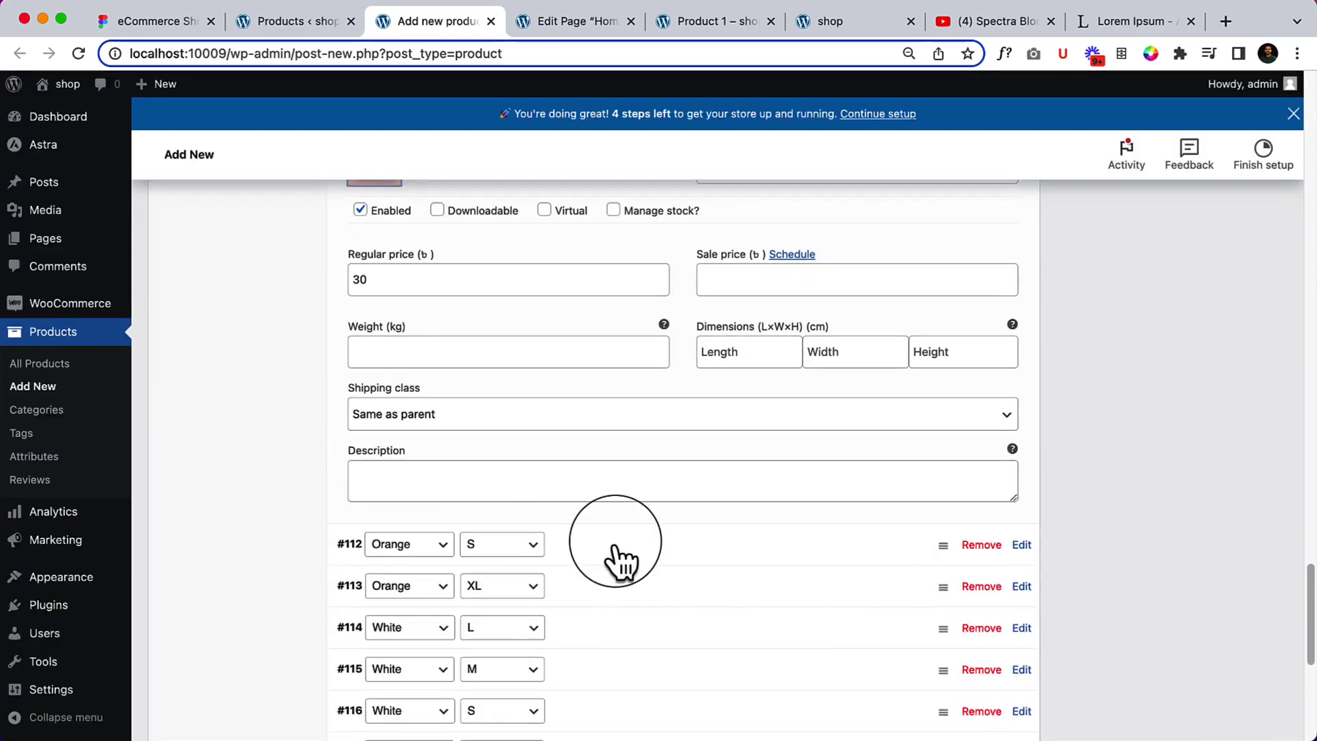
pyautogui.click(616, 547)
pyautogui.click(376, 527)
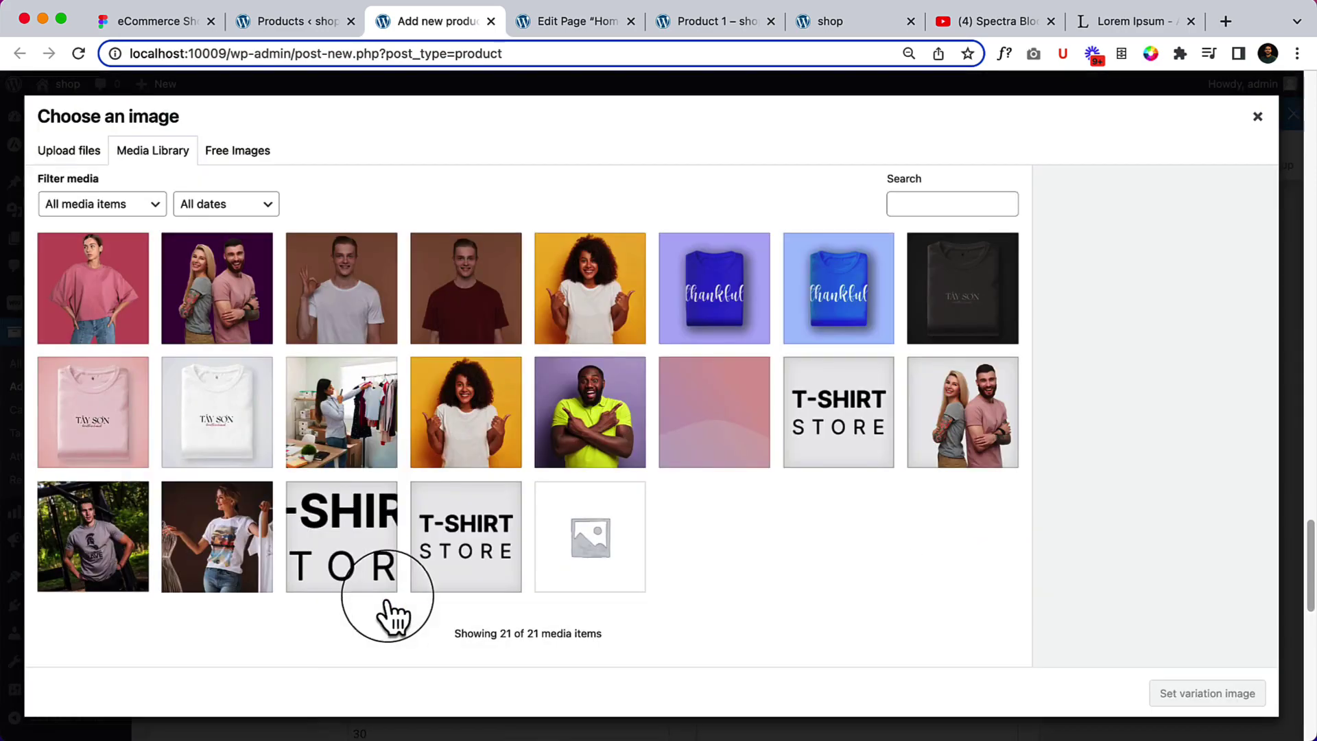
pyautogui.click(42, 415)
pyautogui.click(1164, 689)
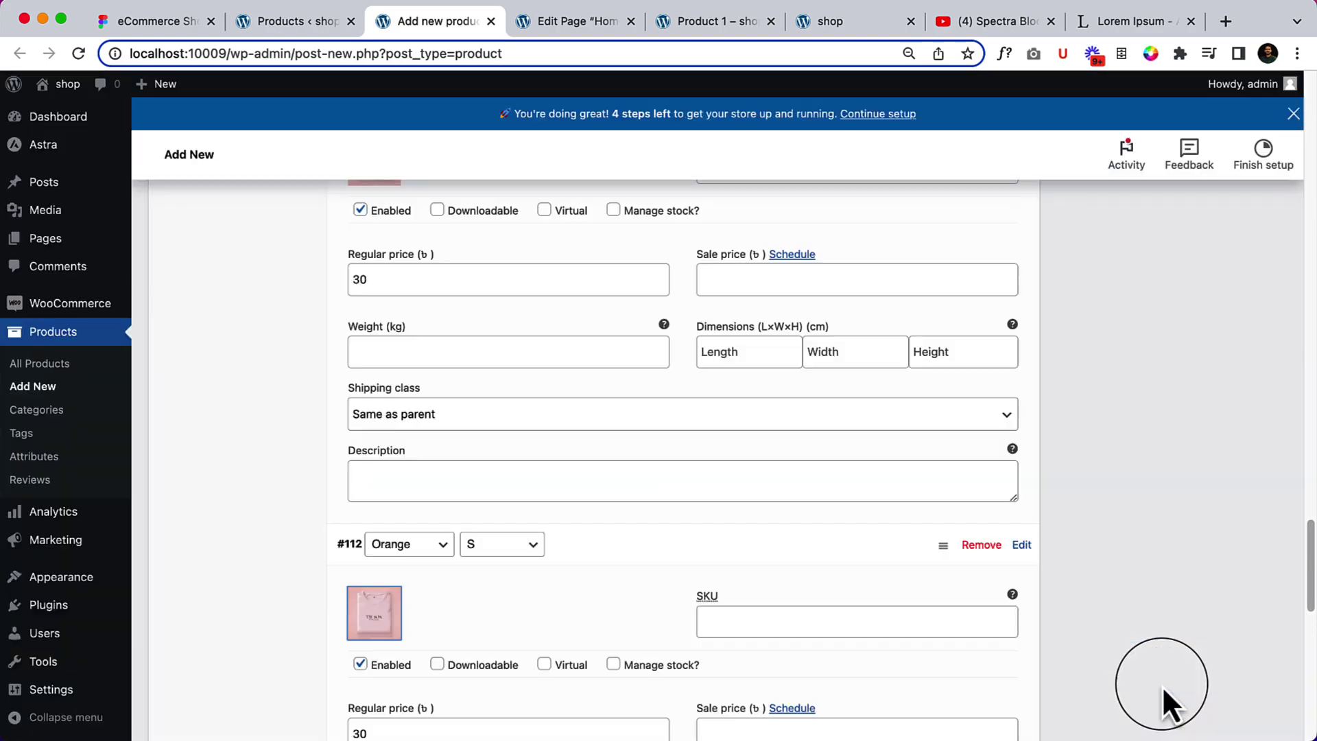
# Set the pink T-shirt image 2.jpg from the media library as the Orange XL variation's image.
pyautogui.scroll(-5, 660, 597)
pyautogui.scroll(-3, 514, 617)
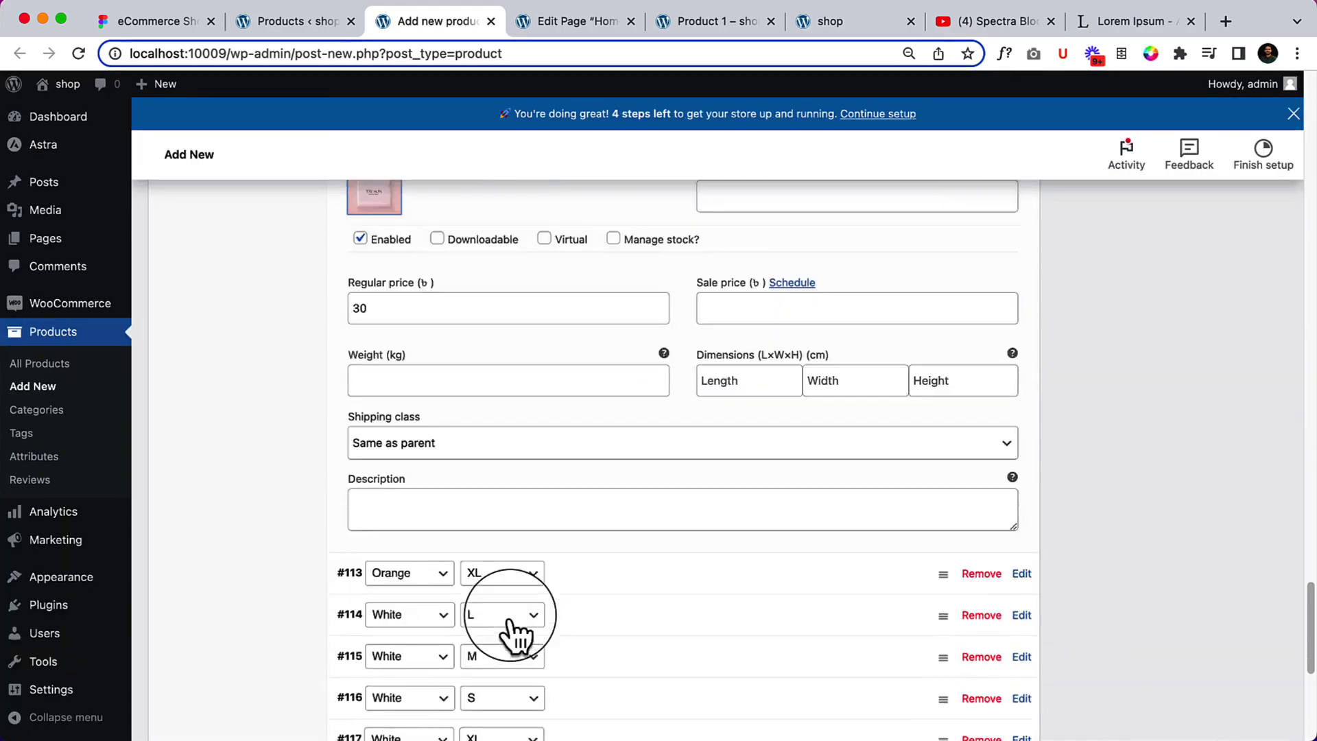
pyautogui.click(607, 454)
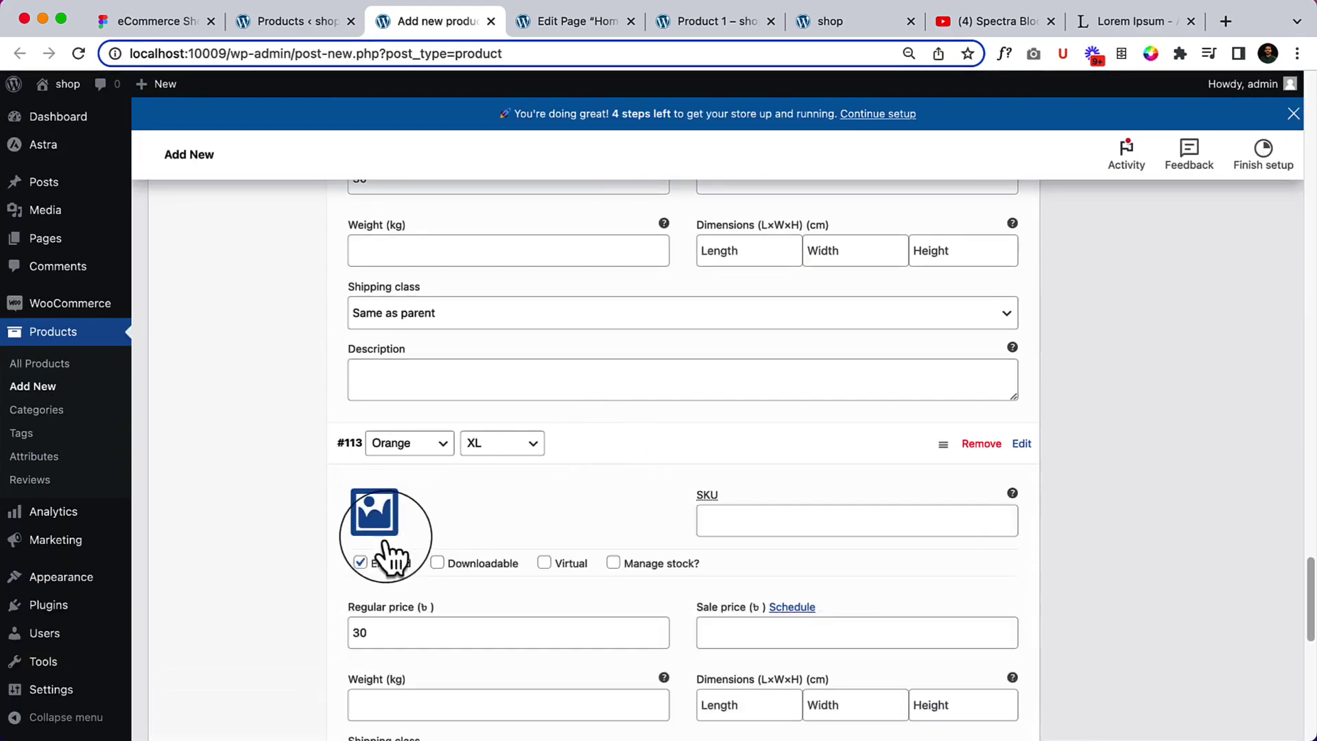
pyautogui.click(382, 539)
pyautogui.click(120, 453)
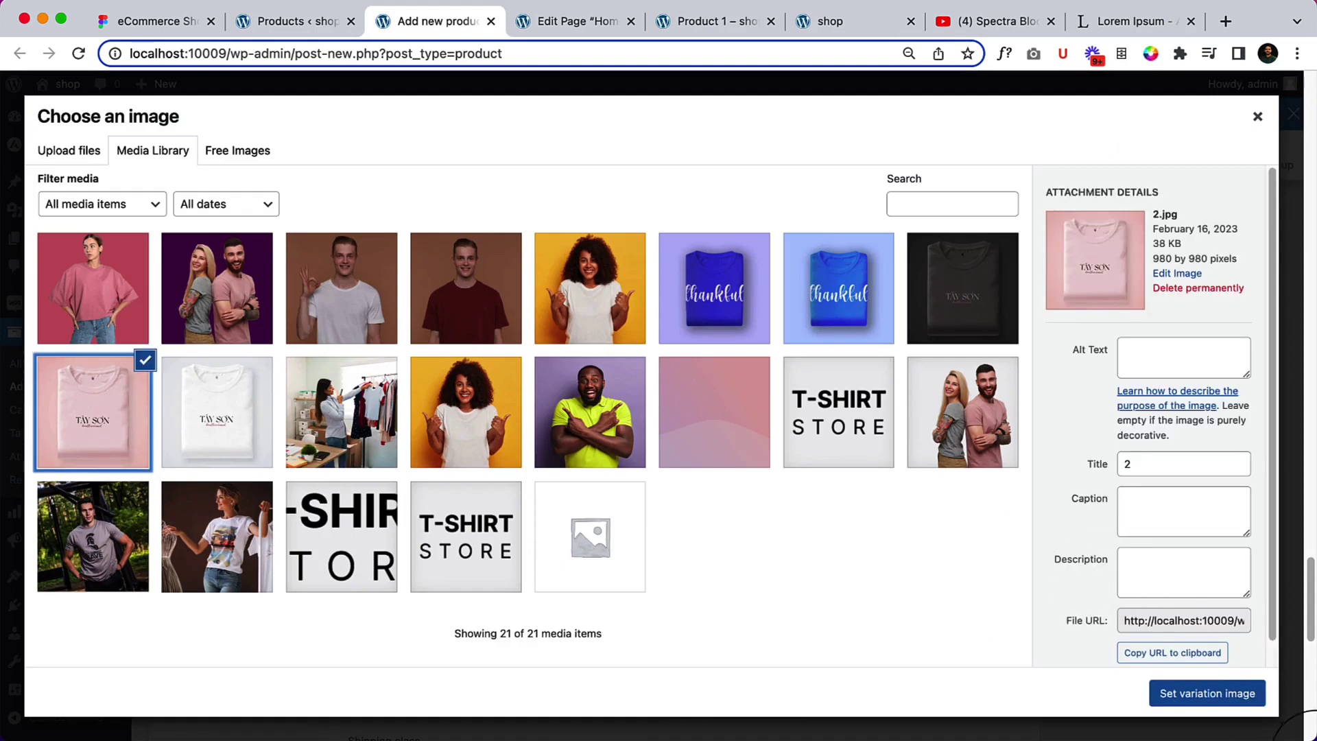
pyautogui.click(1234, 694)
# Set the white T-shirt image 1.jpg from the media library as the White L variation's image.
pyautogui.scroll(-4, 925, 632)
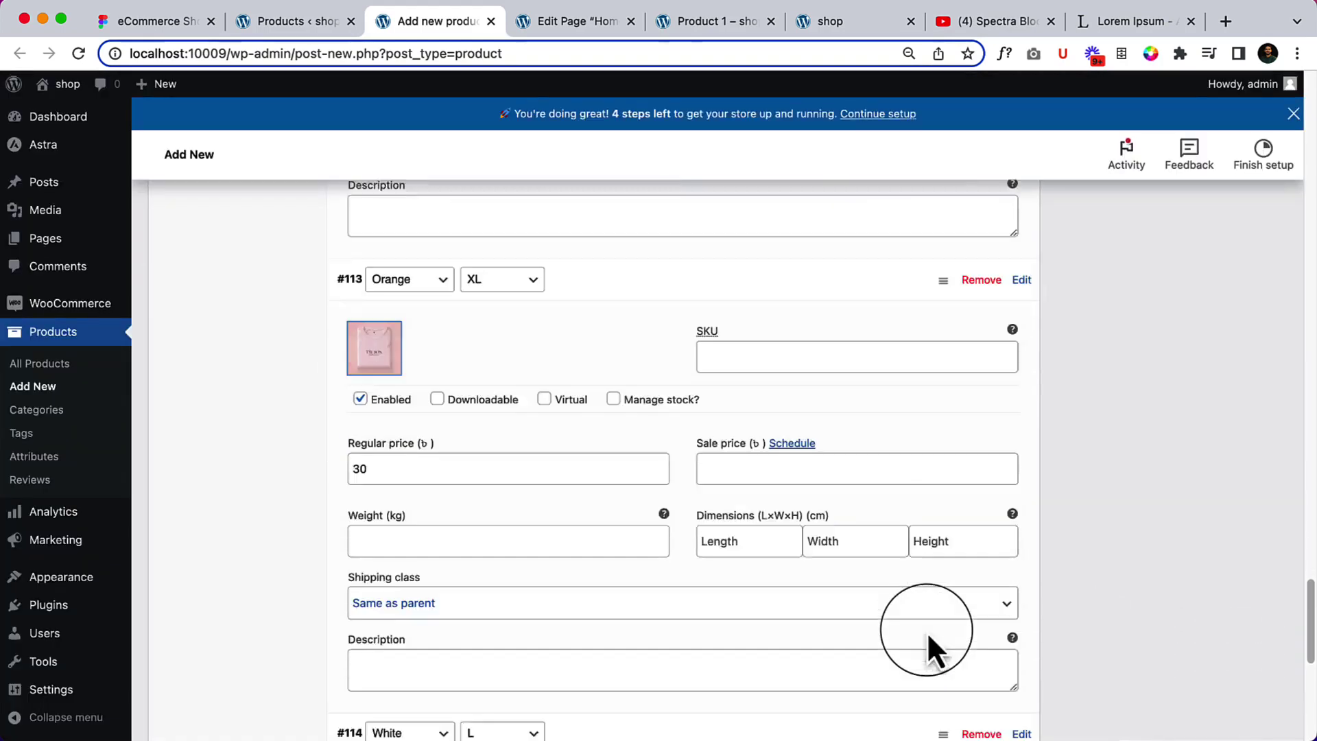
pyautogui.scroll(-3, 672, 607)
pyautogui.click(647, 420)
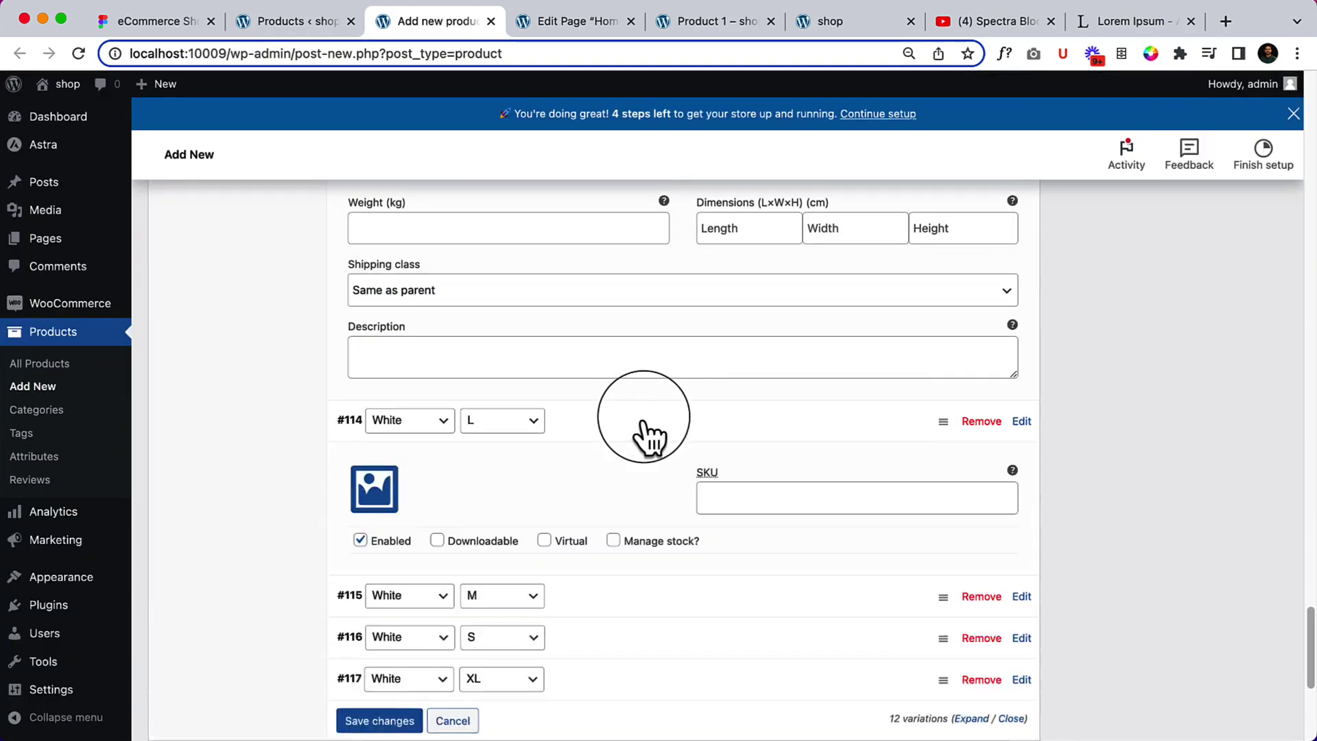
pyautogui.click(405, 492)
pyautogui.click(199, 397)
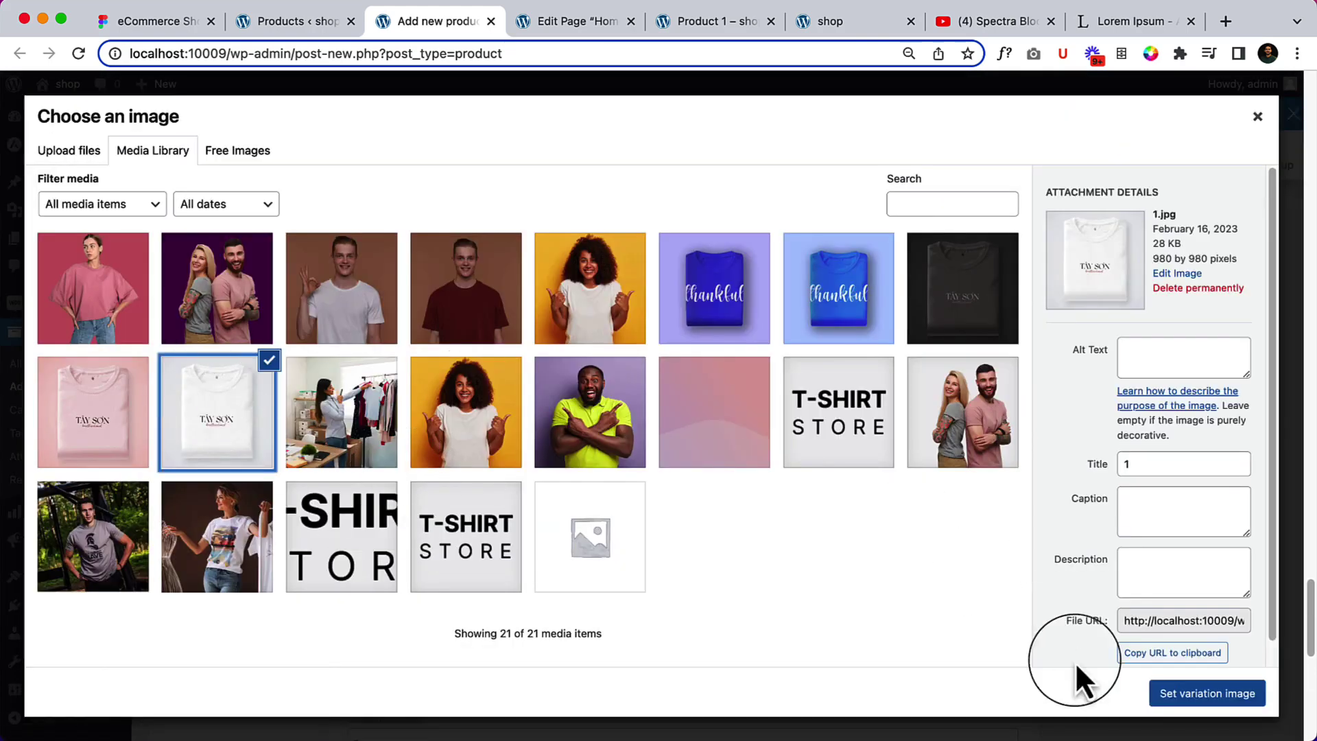
pyautogui.click(1180, 694)
# Set the white T-shirt image 1.jpg from the media library as the White M variation's image.
pyautogui.scroll(-6, 665, 561)
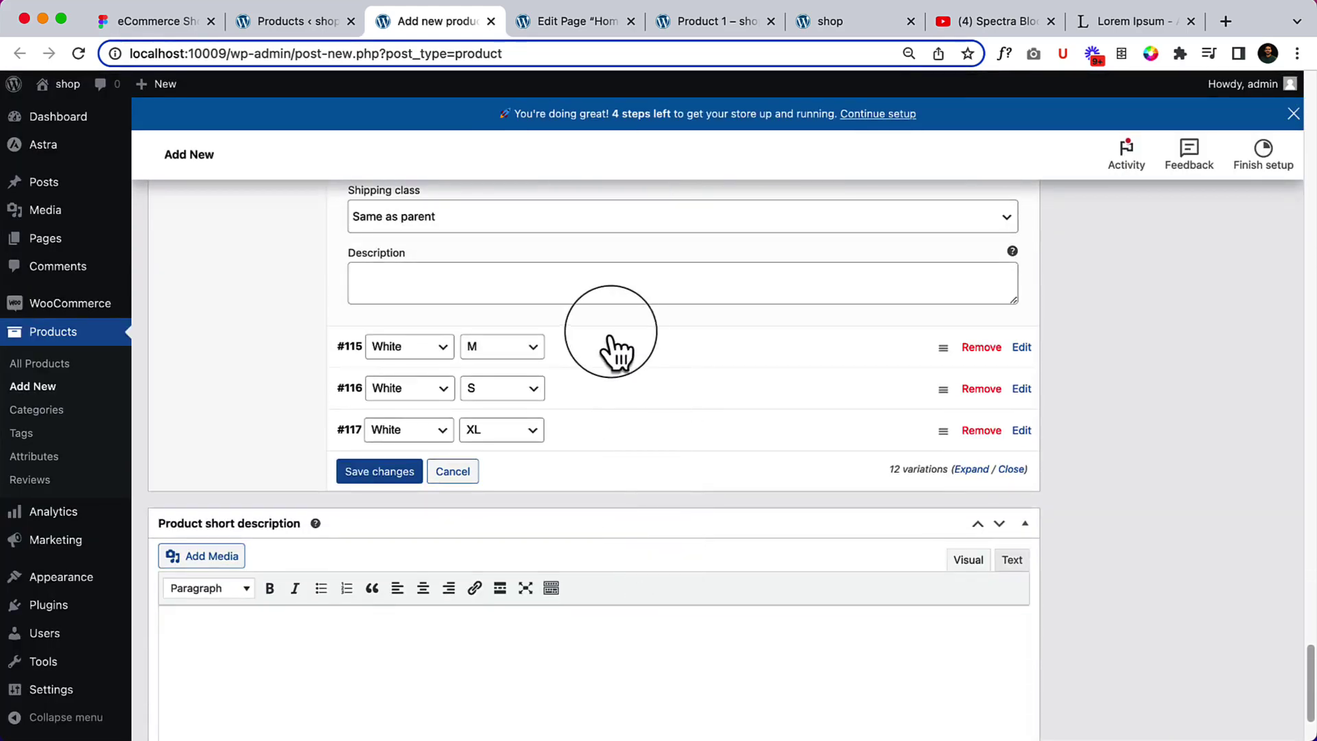
pyautogui.click(628, 356)
pyautogui.click(373, 405)
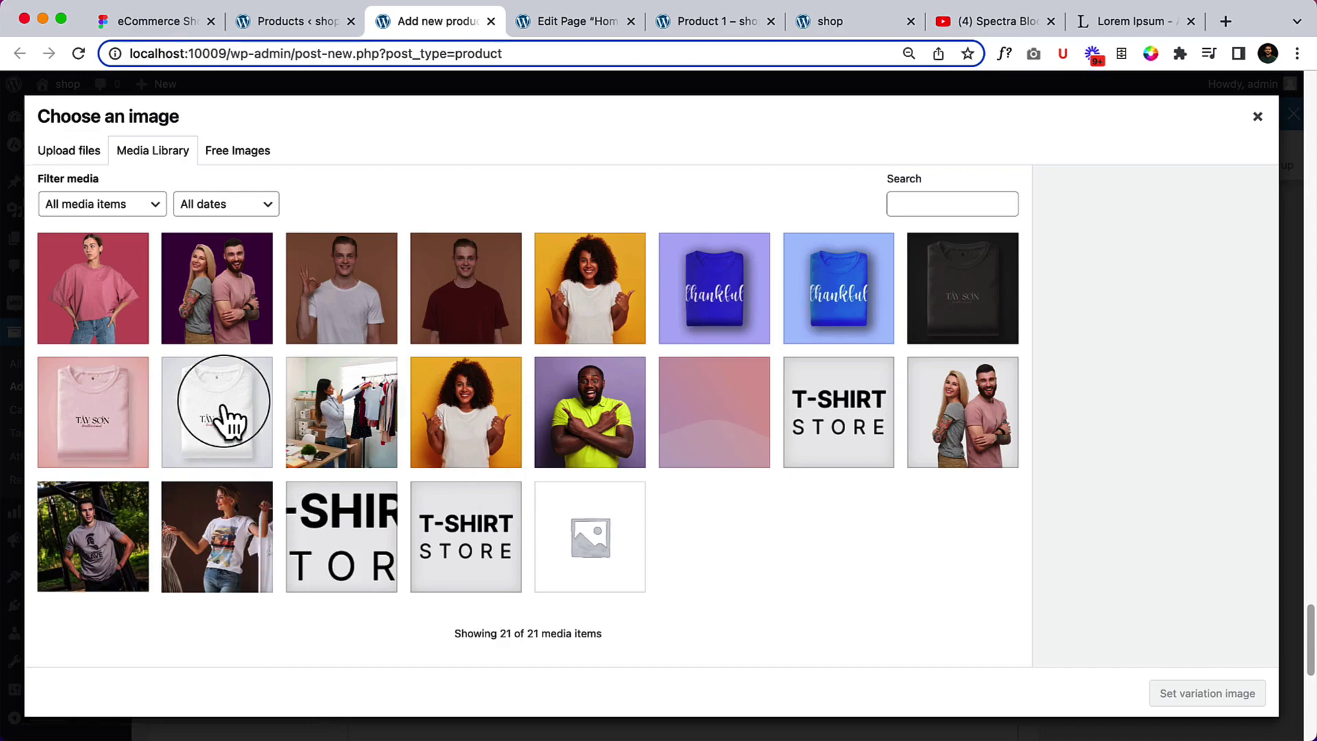
pyautogui.click(218, 415)
pyautogui.click(1208, 694)
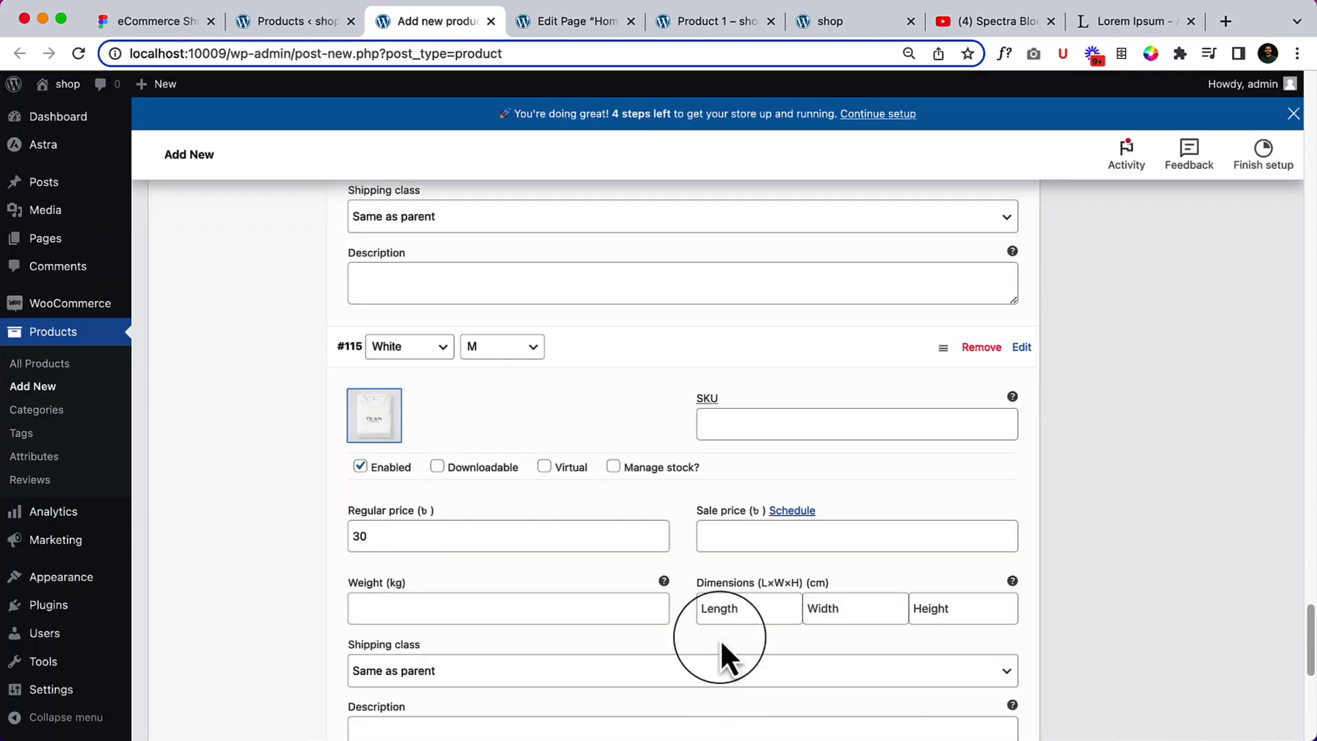
# Set the white T-shirt image 1.jpg from the media library as the White S variation's image.
pyautogui.scroll(-5, 721, 639)
pyautogui.click(655, 507)
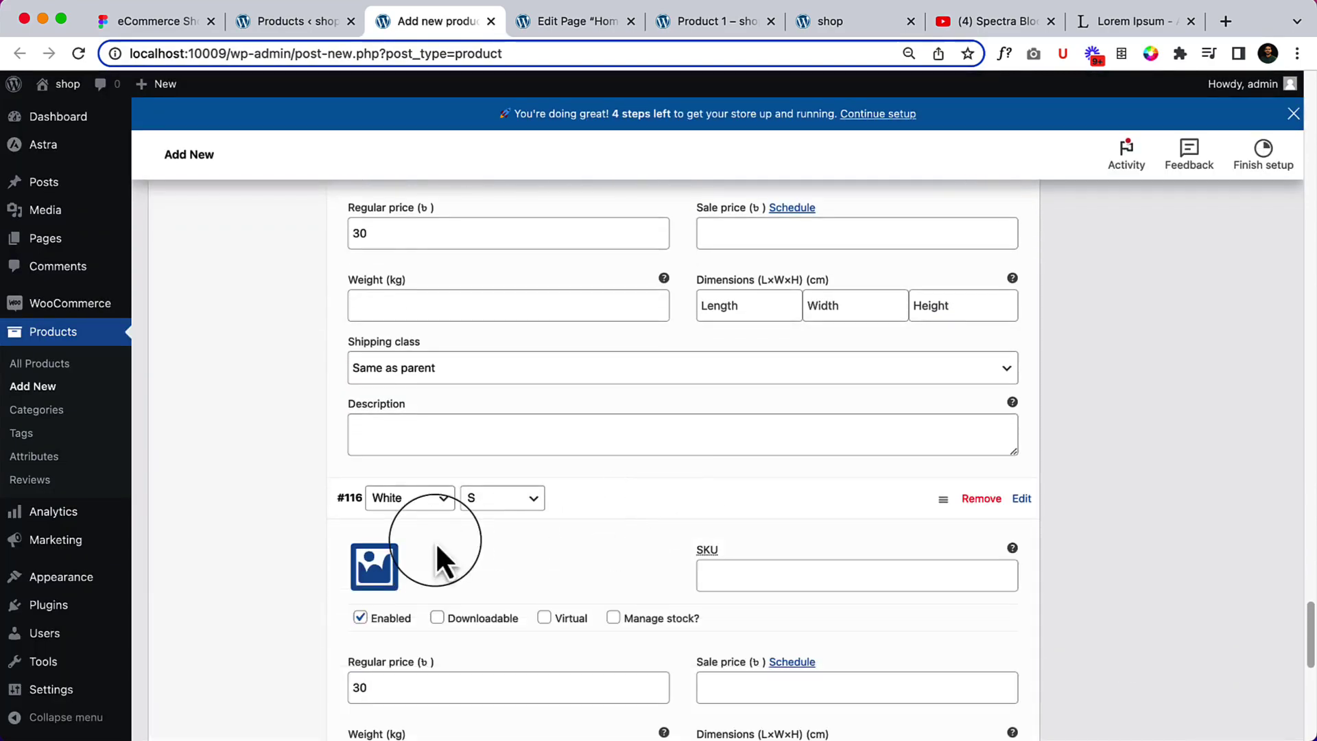
pyautogui.click(381, 559)
pyautogui.click(214, 432)
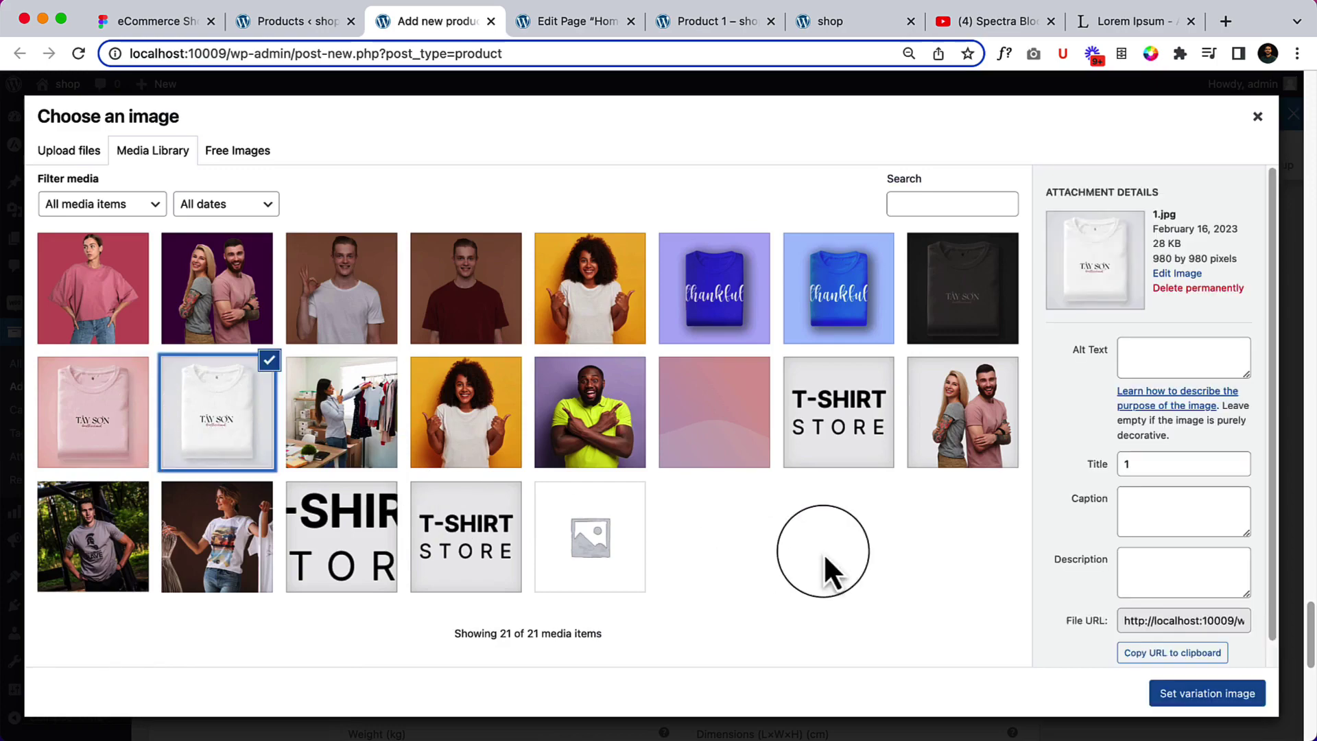
pyautogui.click(1241, 692)
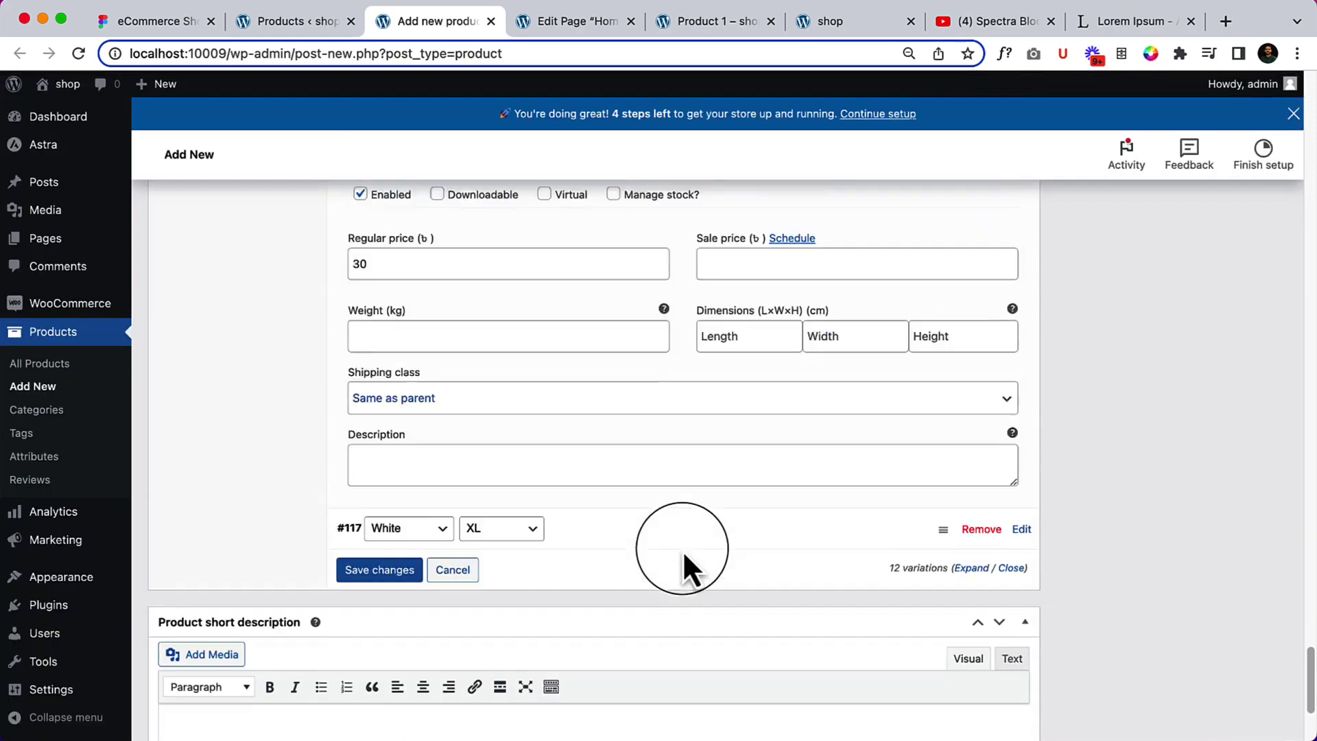
# Set the white T-shirt image 1.jpg from the media library as the White XL variation's image.
pyautogui.click(712, 473)
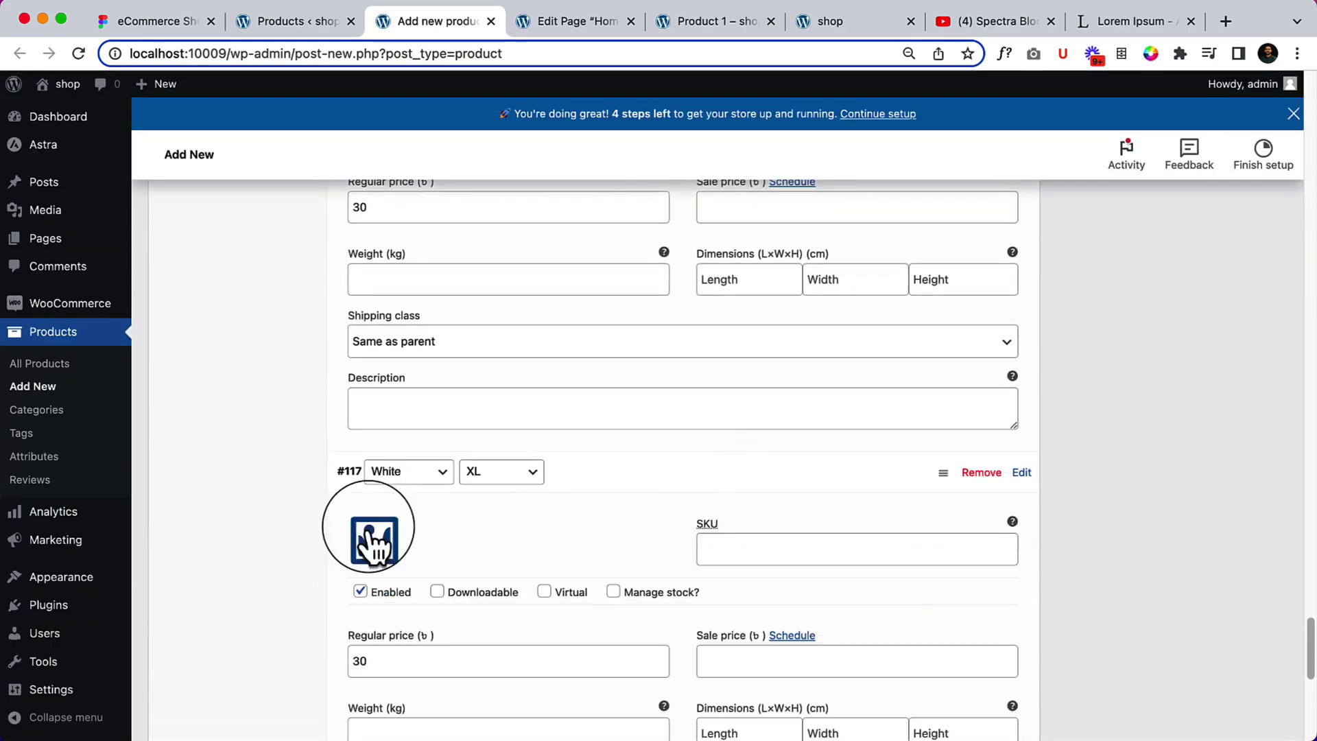
pyautogui.click(374, 540)
pyautogui.click(224, 439)
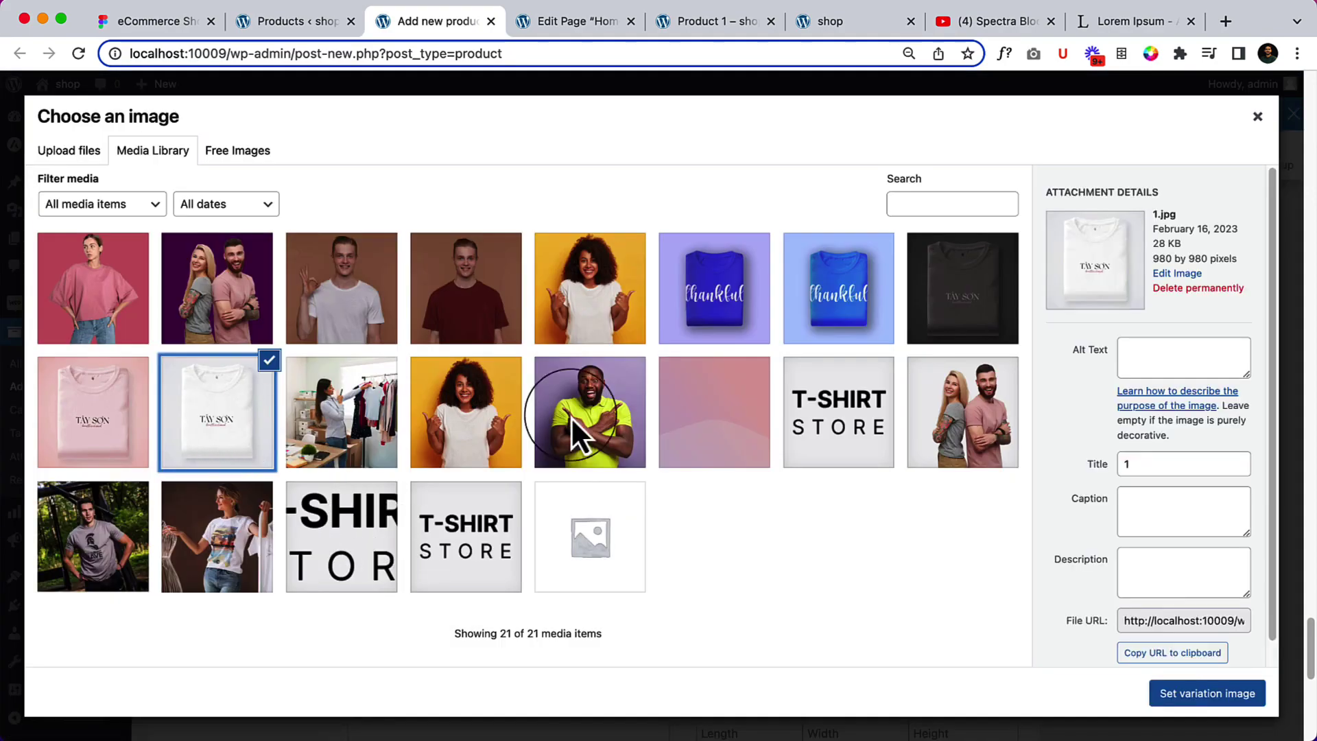
pyautogui.click(1197, 696)
# Set Product-2.jpg, the man in the dark red T-shirt, as the main product image.
pyautogui.scroll(20, 807, 489)
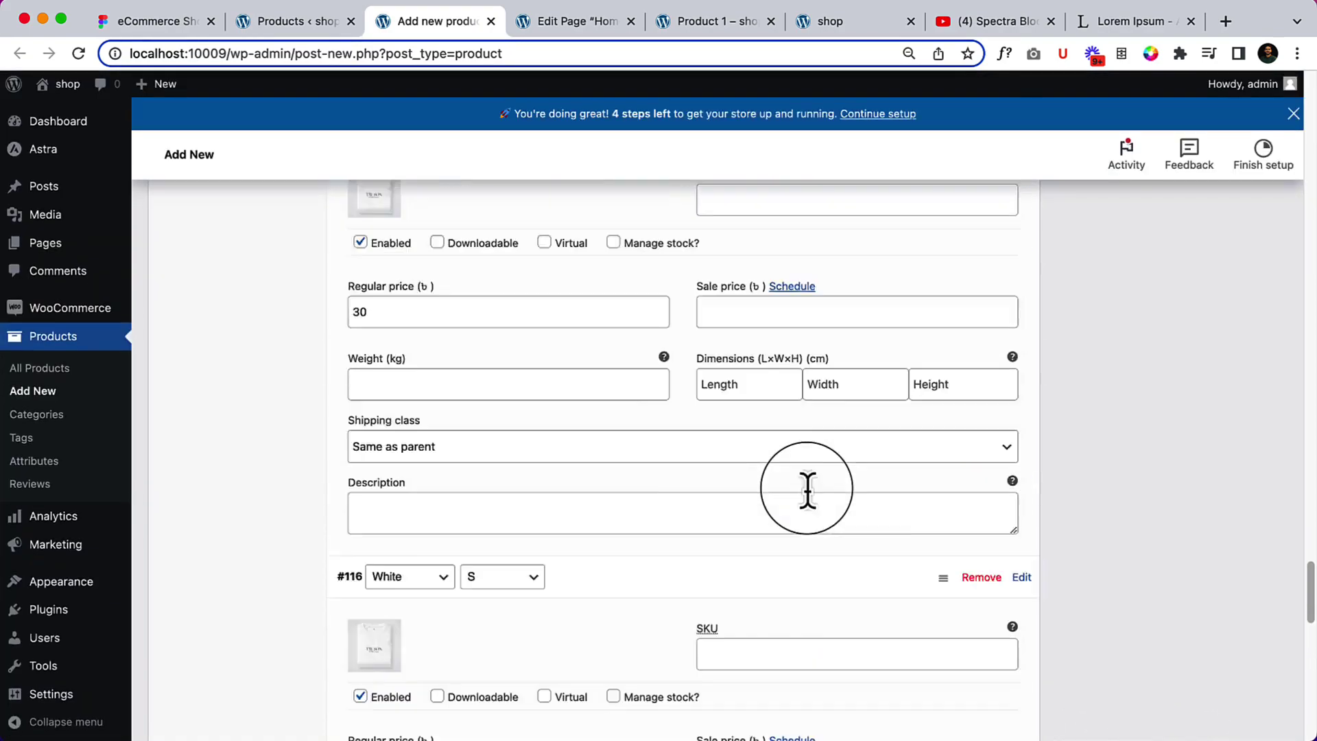
pyautogui.scroll(15, 806, 488)
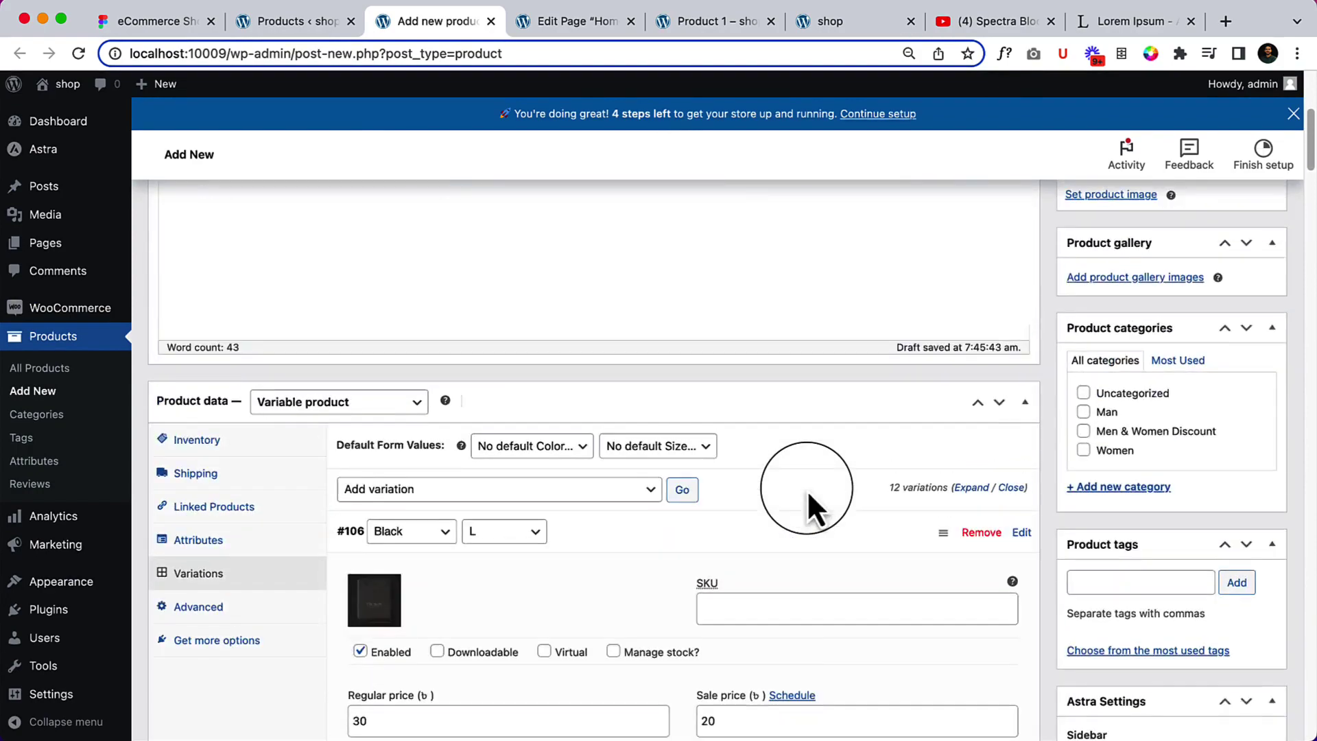
pyautogui.scroll(-2, 788, 603)
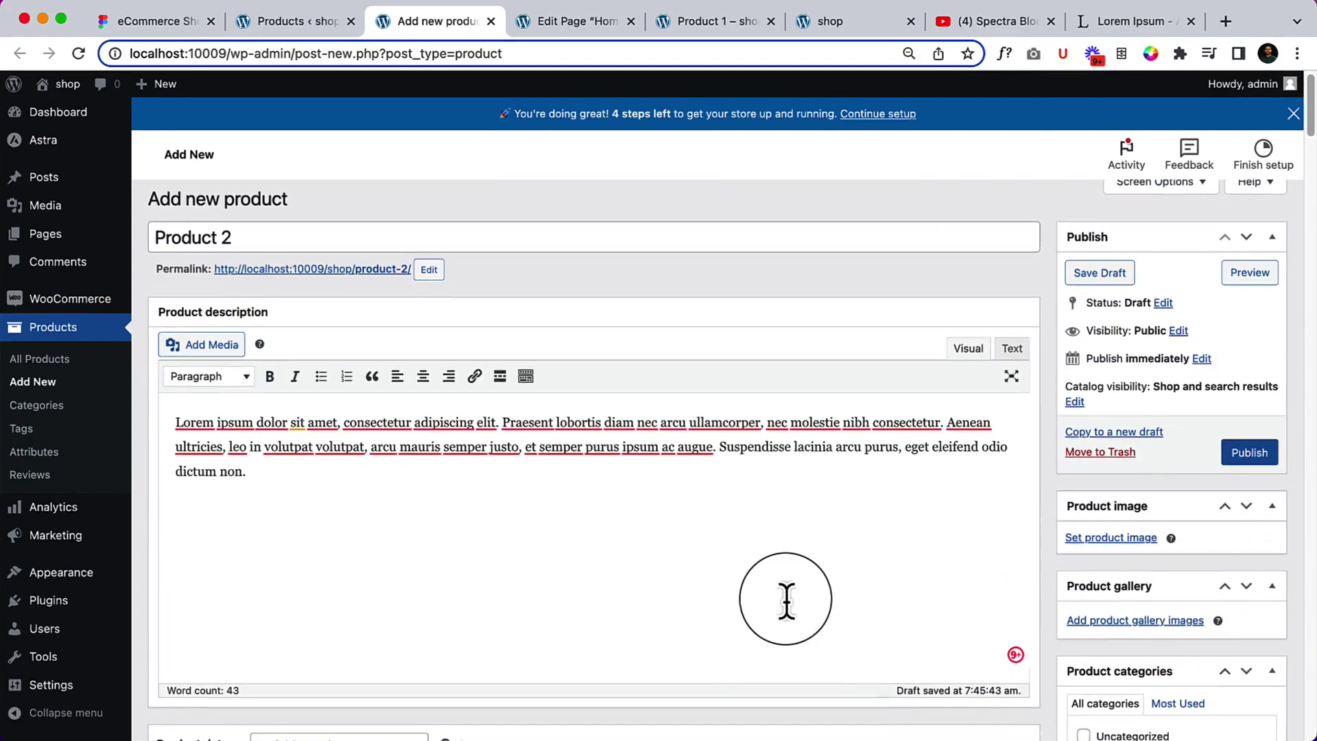
pyautogui.click(1094, 518)
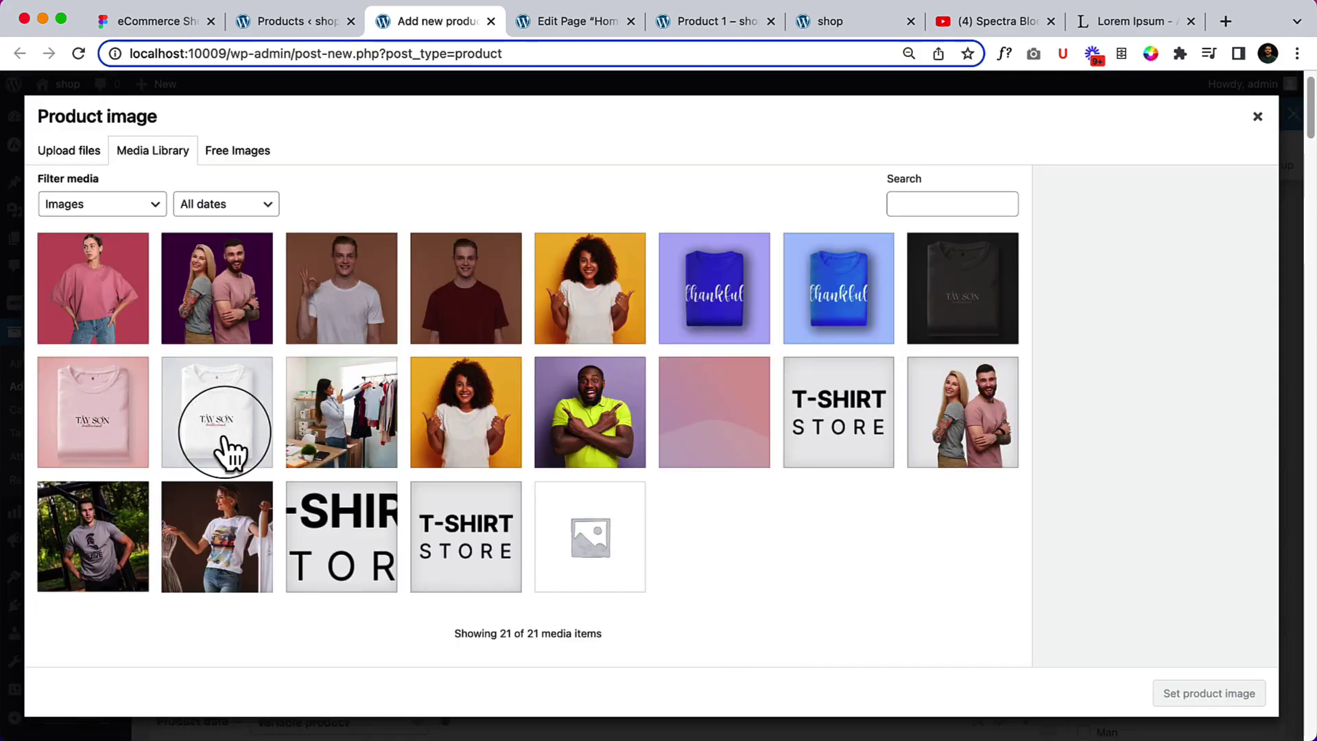
pyautogui.click(480, 322)
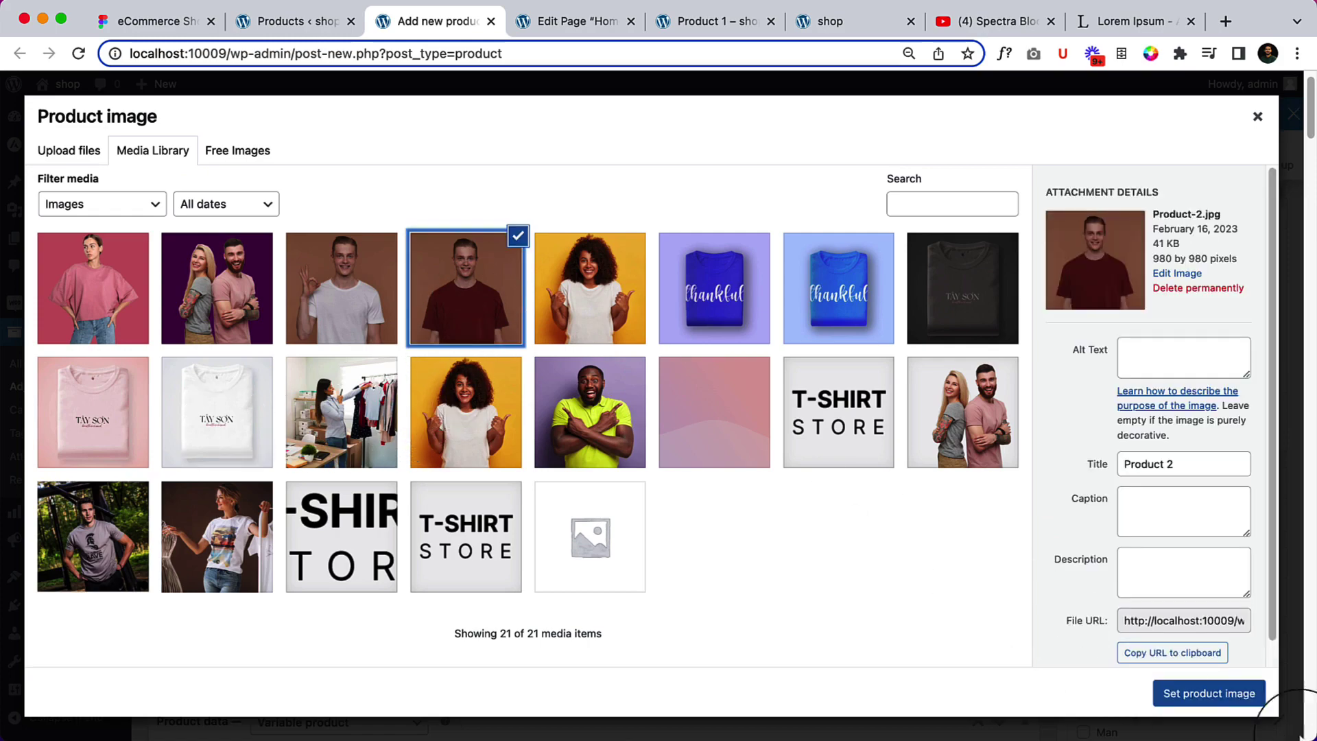
pyautogui.click(1248, 694)
# Add the two blue Thankful T-shirt images and the black, white and pink folded T-shirt images to the product gallery.
pyautogui.scroll(-6, 1224, 525)
pyautogui.scroll(-1, 1225, 525)
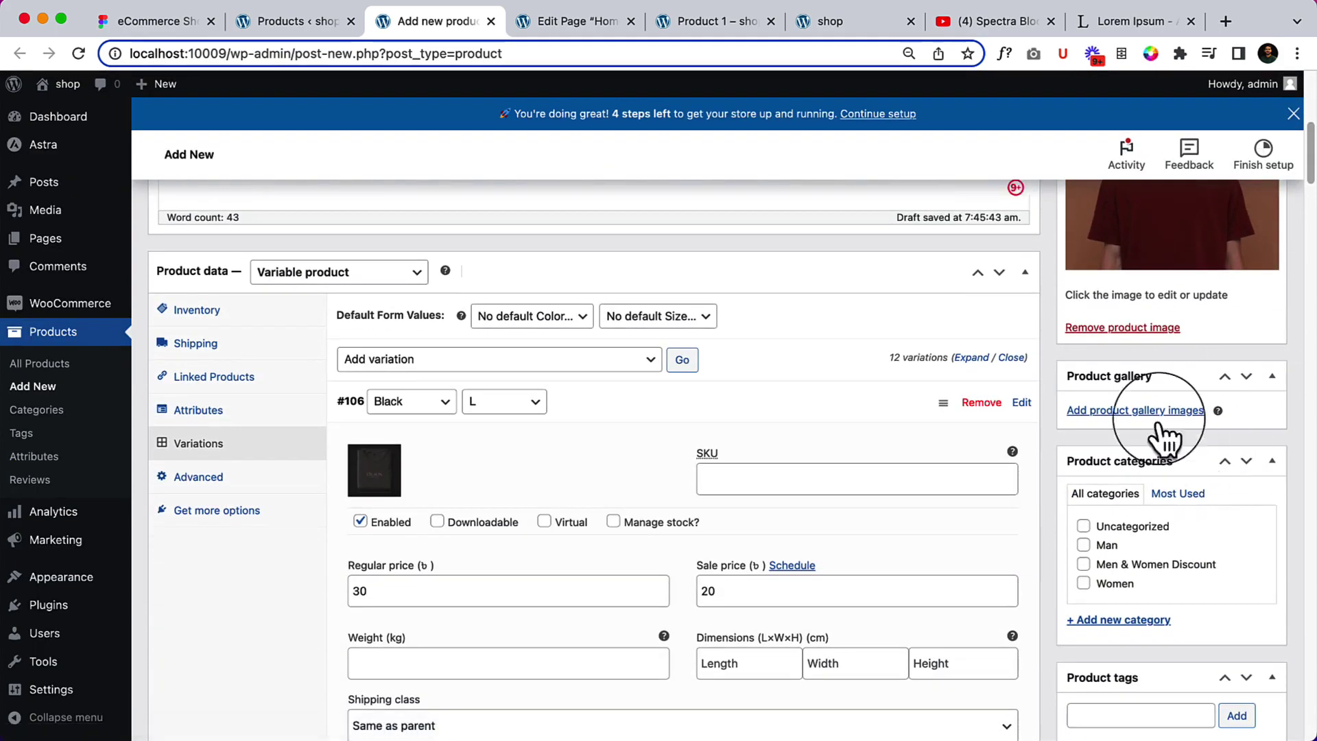
pyautogui.click(1151, 410)
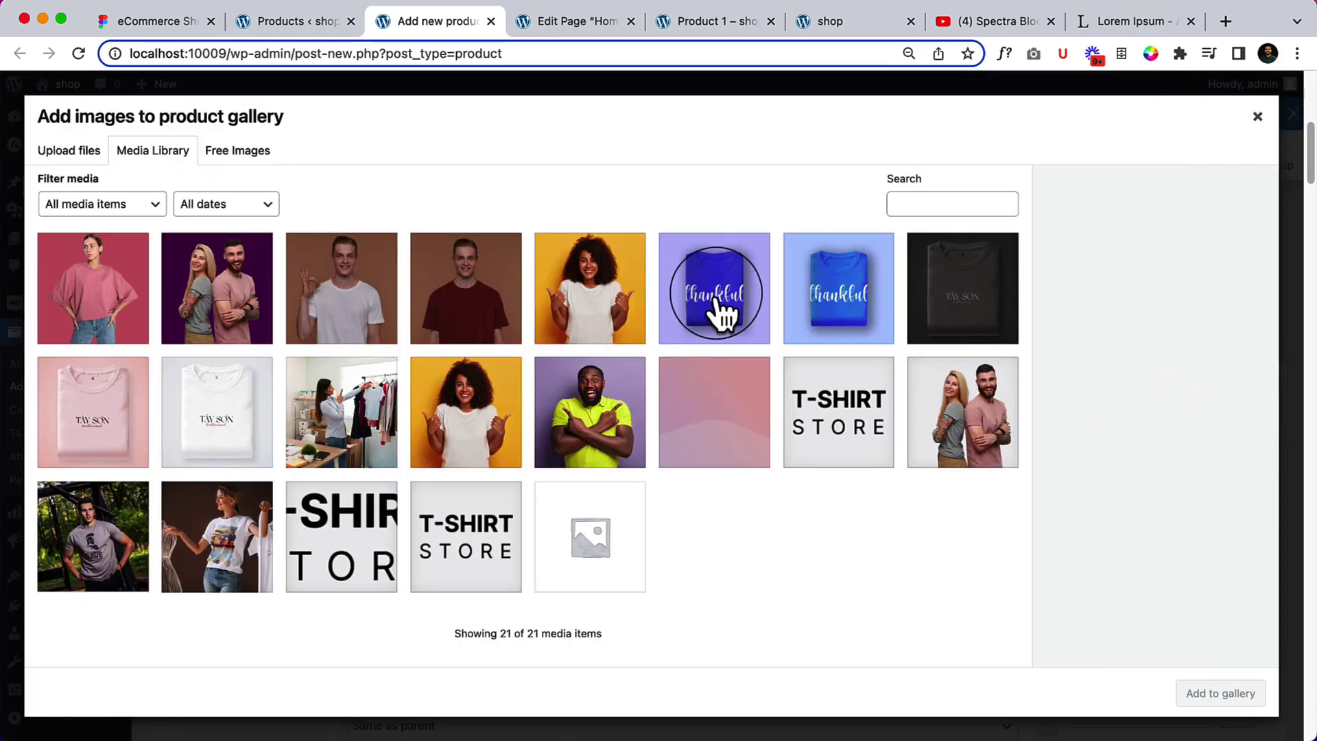
pyautogui.click(685, 302)
pyautogui.click(878, 326)
pyautogui.click(953, 337)
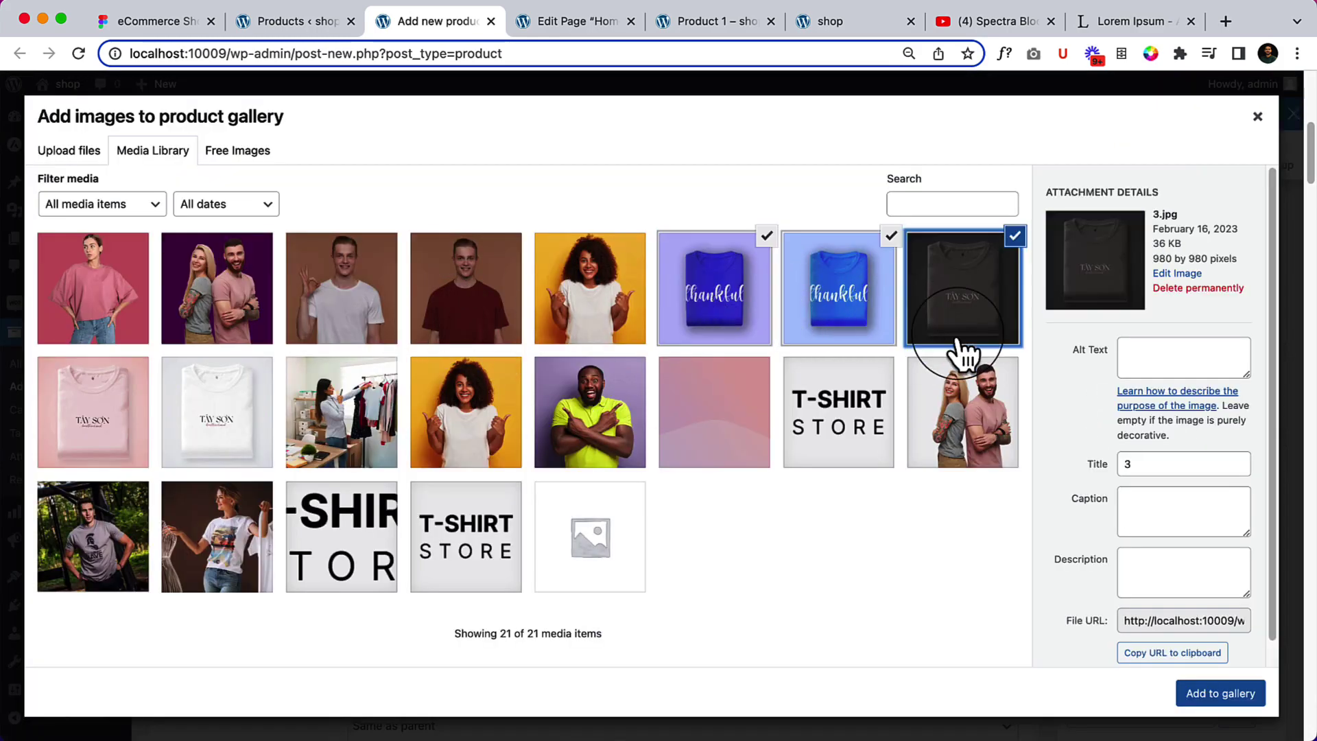
pyautogui.click(208, 415)
pyautogui.click(108, 416)
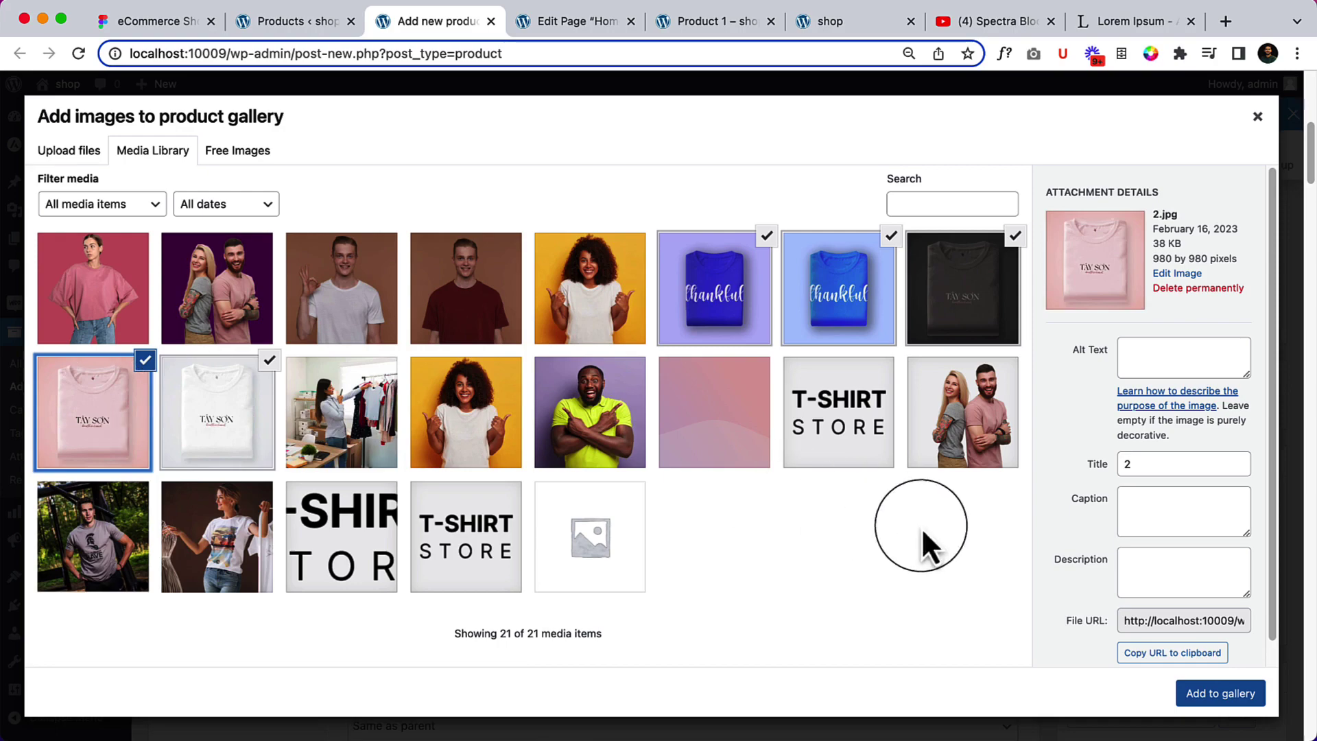
pyautogui.click(1197, 691)
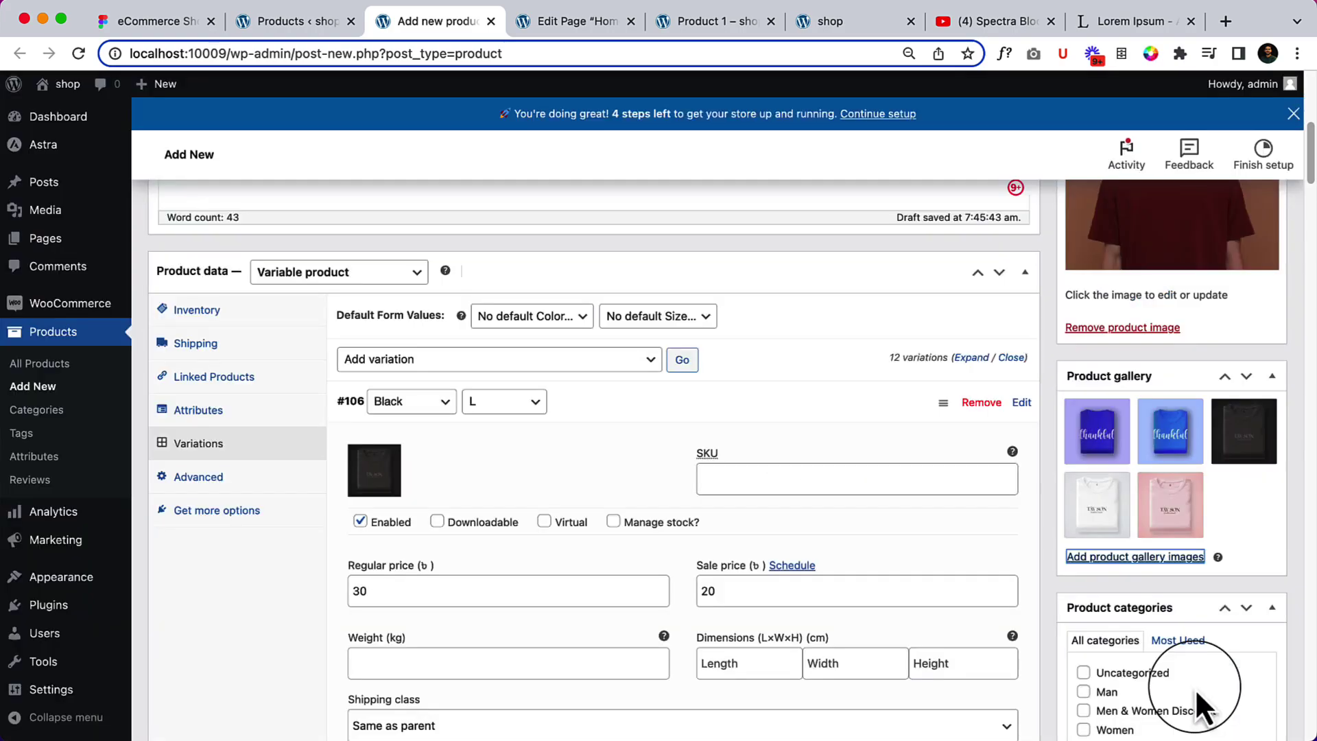
# Assign the product to the Man and Men & Women Discount categories.
pyautogui.scroll(-3, 1195, 689)
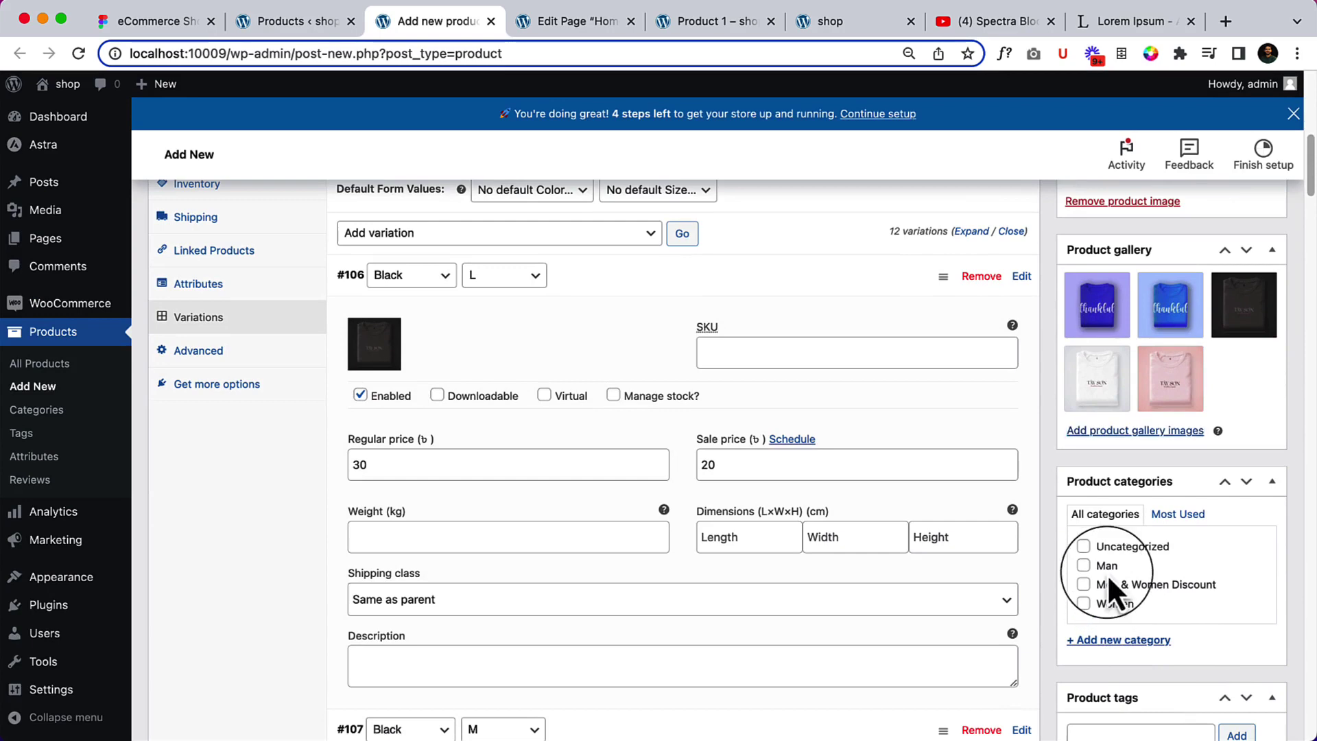
pyautogui.click(1107, 566)
pyautogui.click(1113, 585)
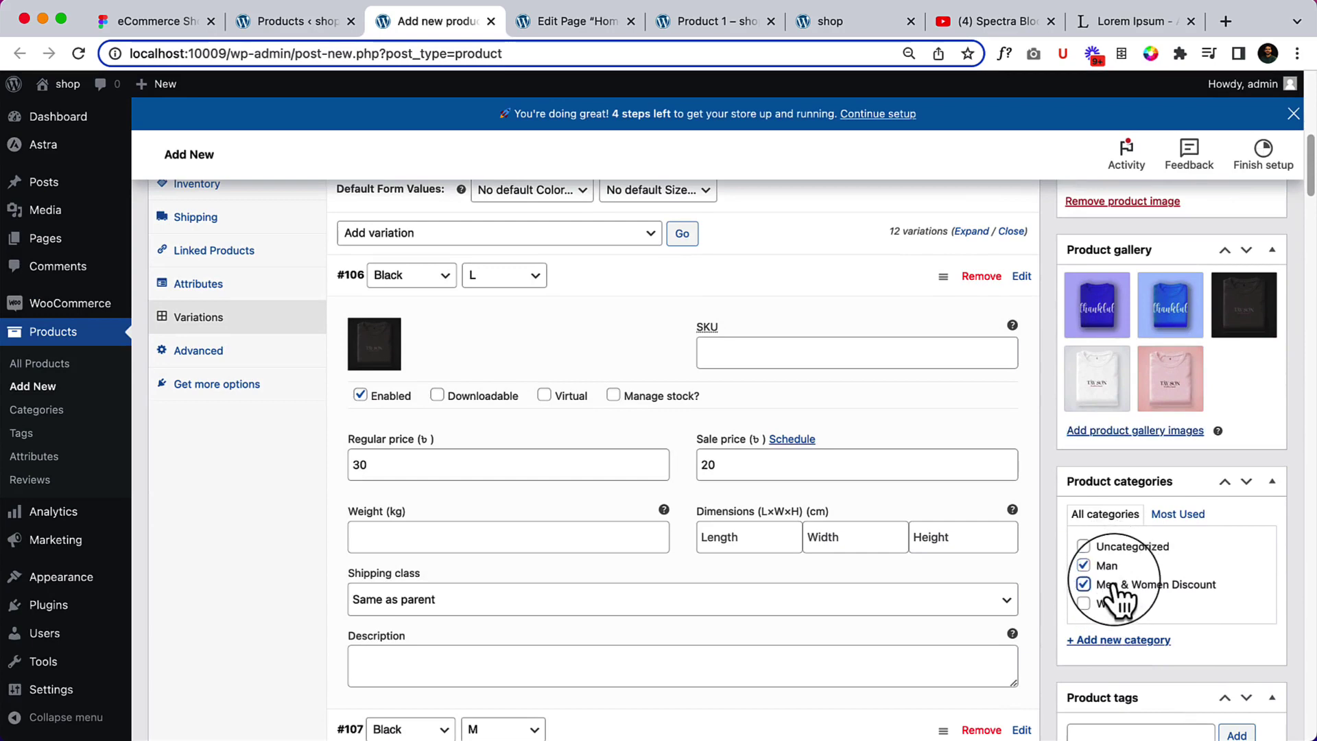
# Review the remaining product settings and publish Product 2.
pyautogui.scroll(-6, 1116, 597)
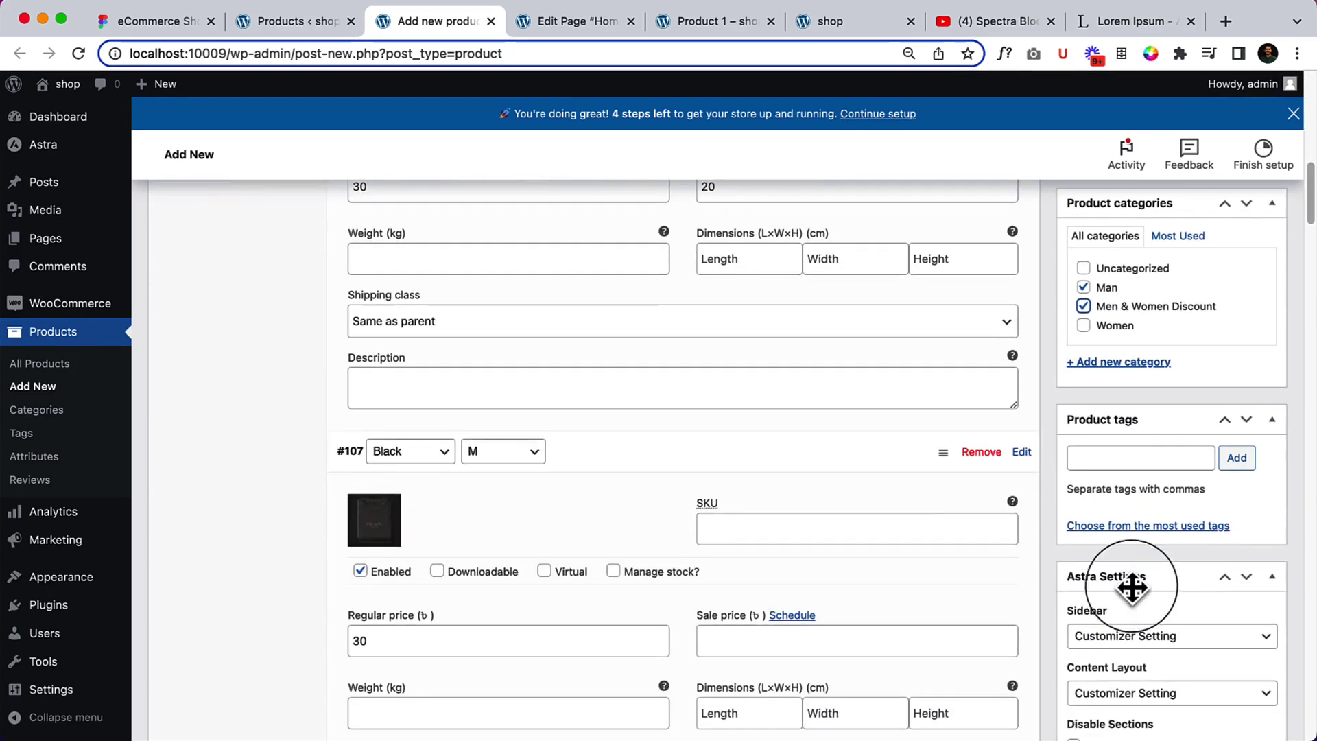
pyautogui.scroll(-7, 1125, 687)
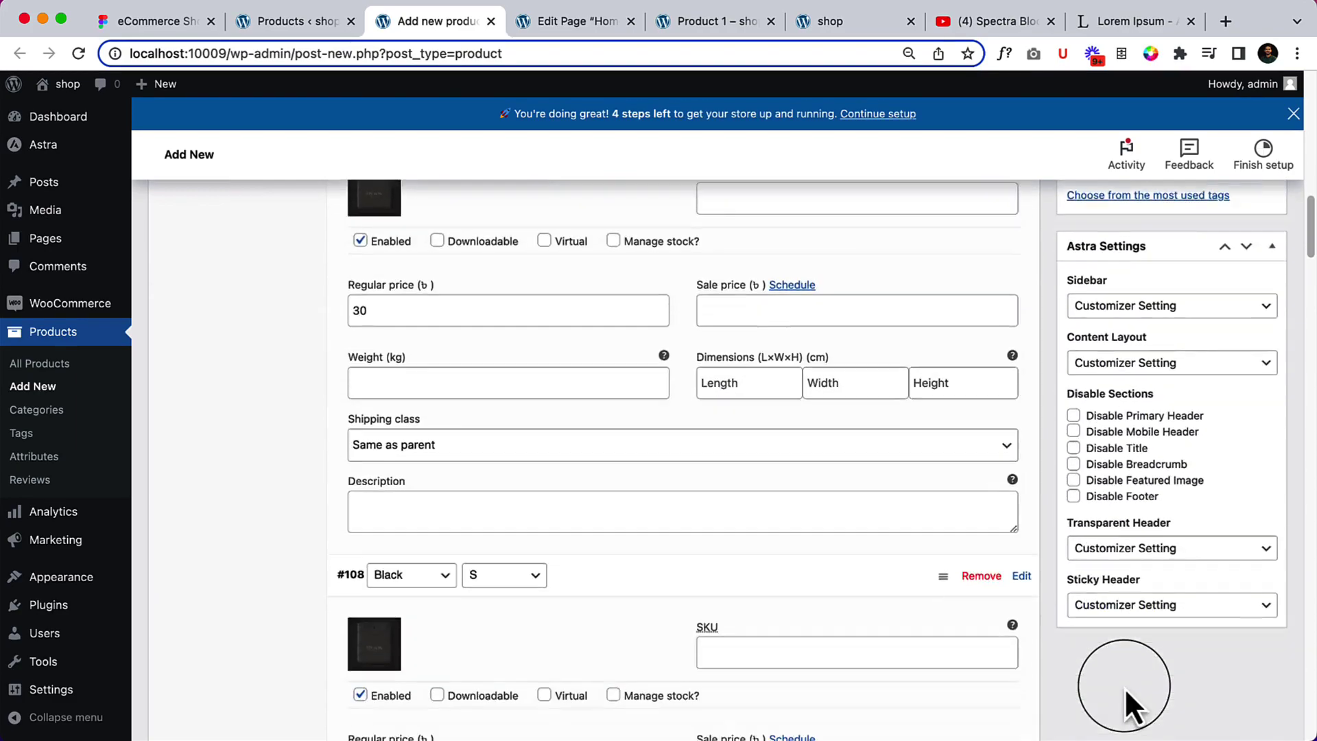
pyautogui.scroll(8, 578, 602)
pyautogui.scroll(13, 578, 601)
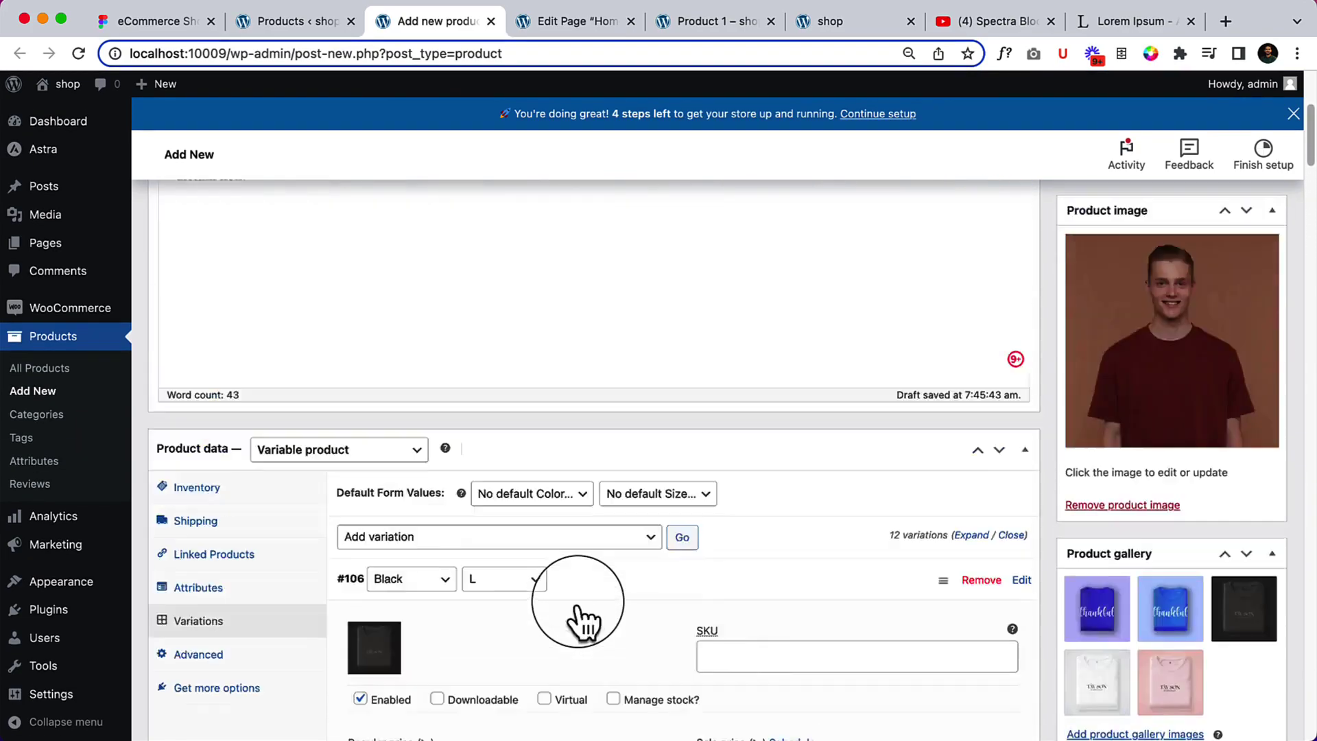
pyautogui.scroll(-3, 329, 632)
pyautogui.scroll(-2, 271, 588)
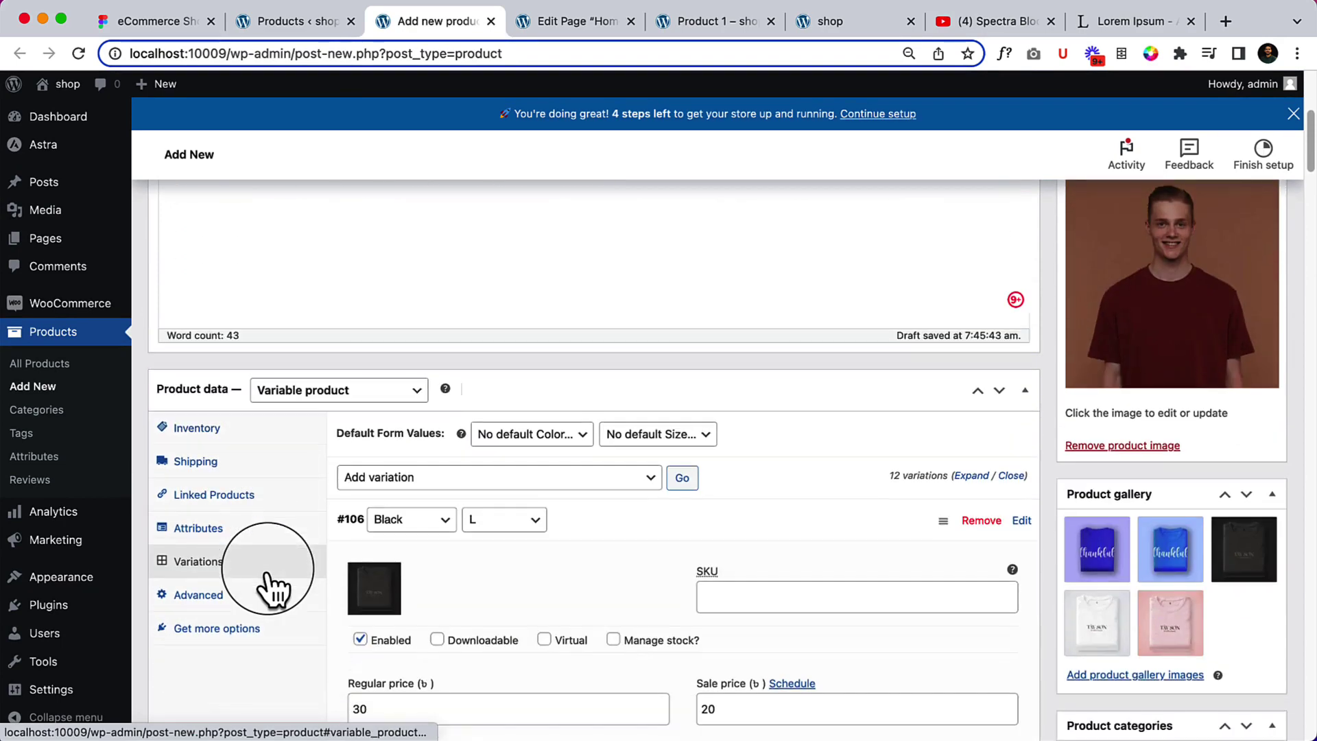
pyautogui.scroll(4, 271, 588)
pyautogui.click(1264, 396)
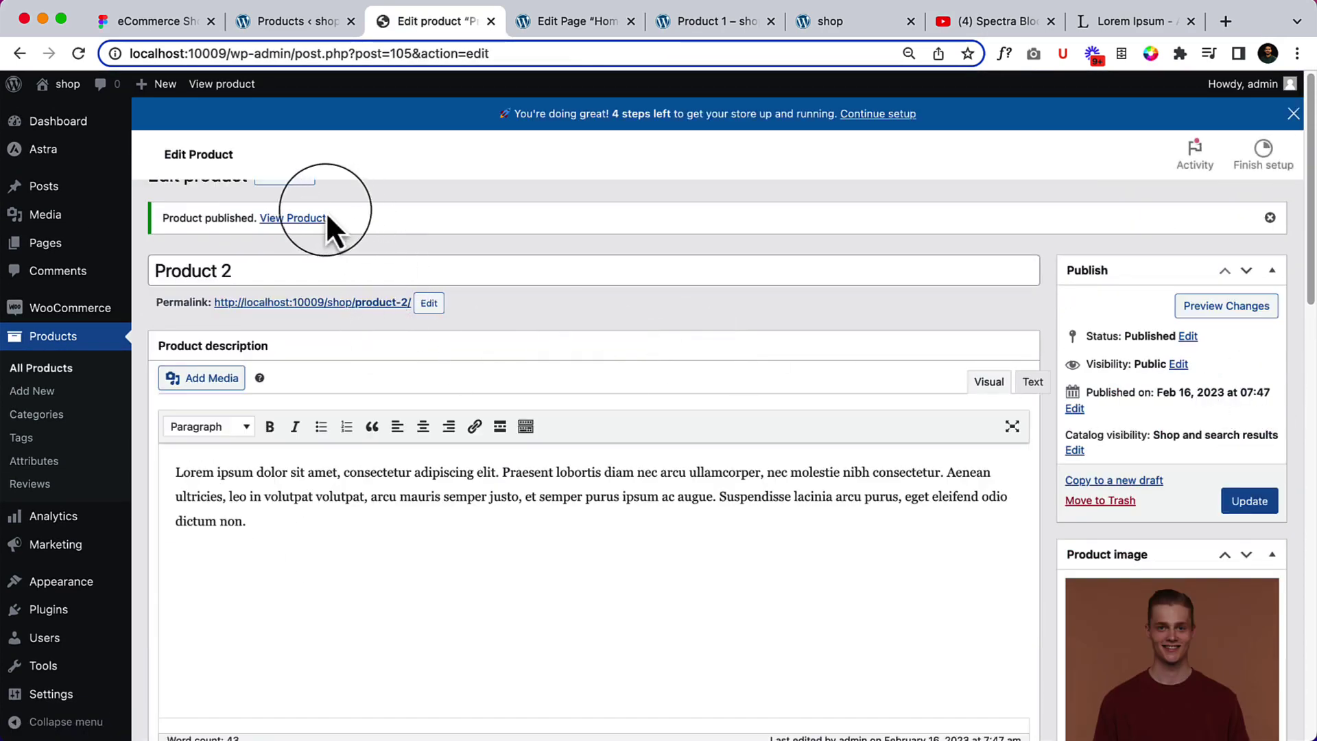
# Open the published Product 2 shop page in a new browser tab and switch to it.
pyautogui.rightClick(296, 251)
pyautogui.click(340, 266)
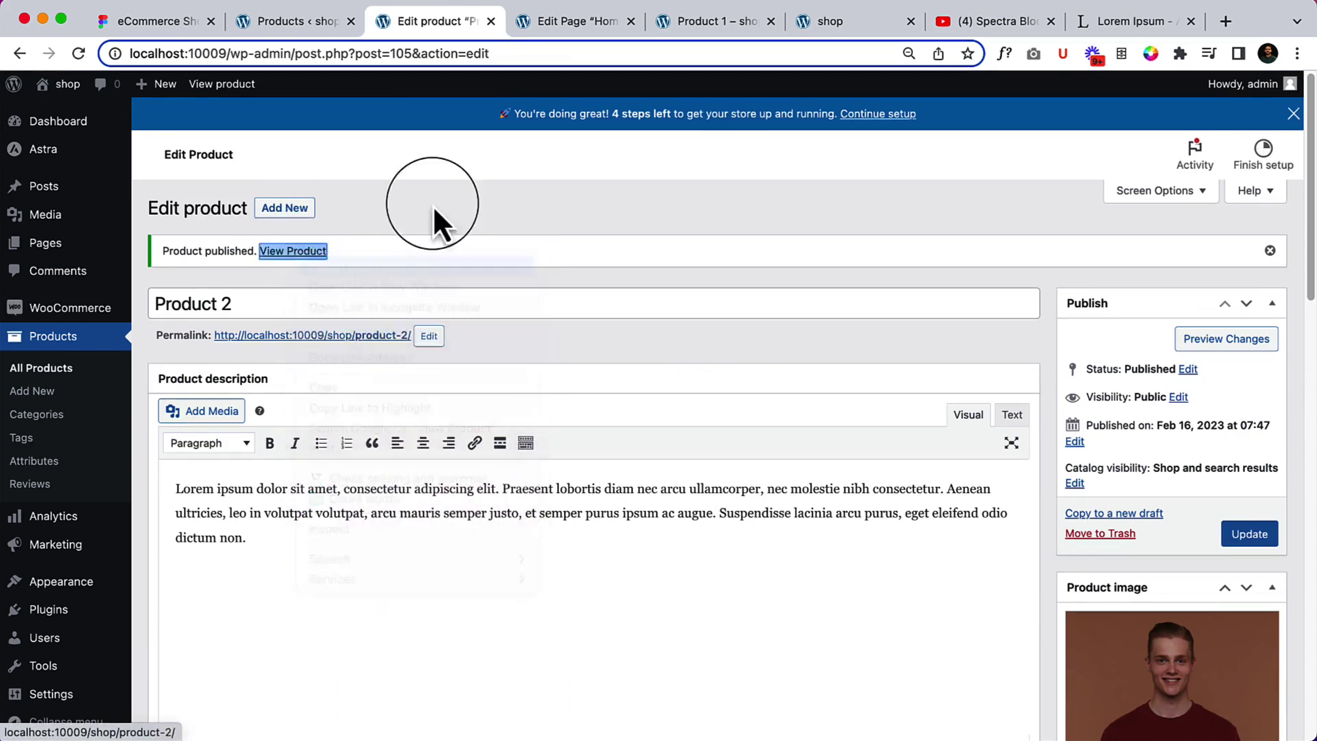
pyautogui.click(507, 22)
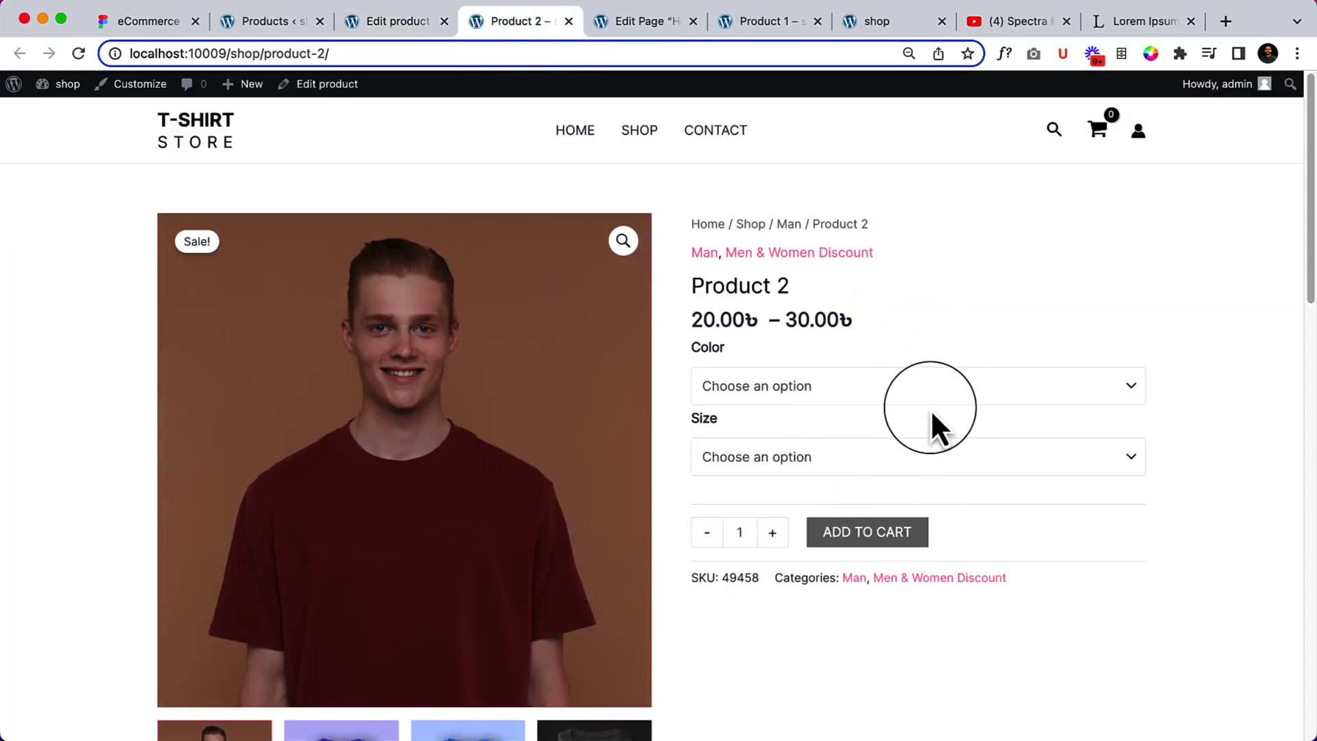
# Select color Black and size L on the product page to check that variation's image, price and stock status.
pyautogui.click(957, 385)
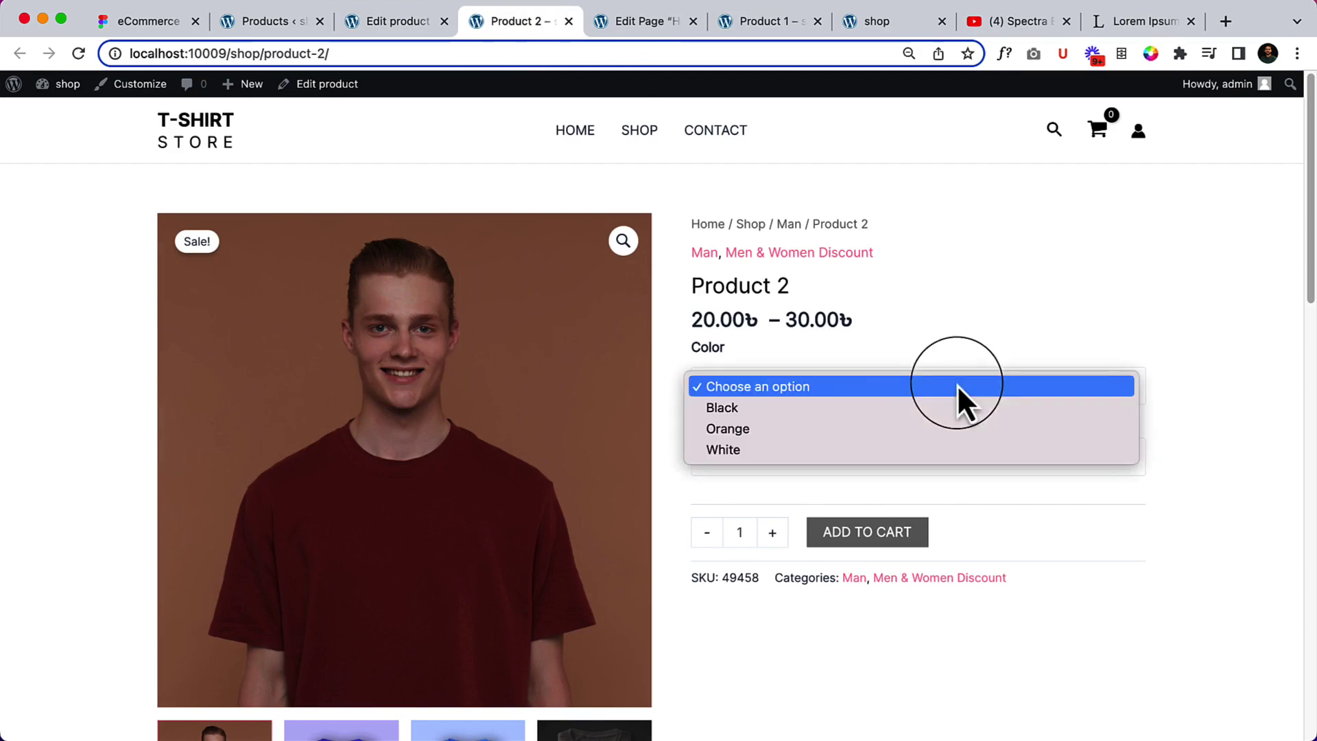
pyautogui.click(933, 414)
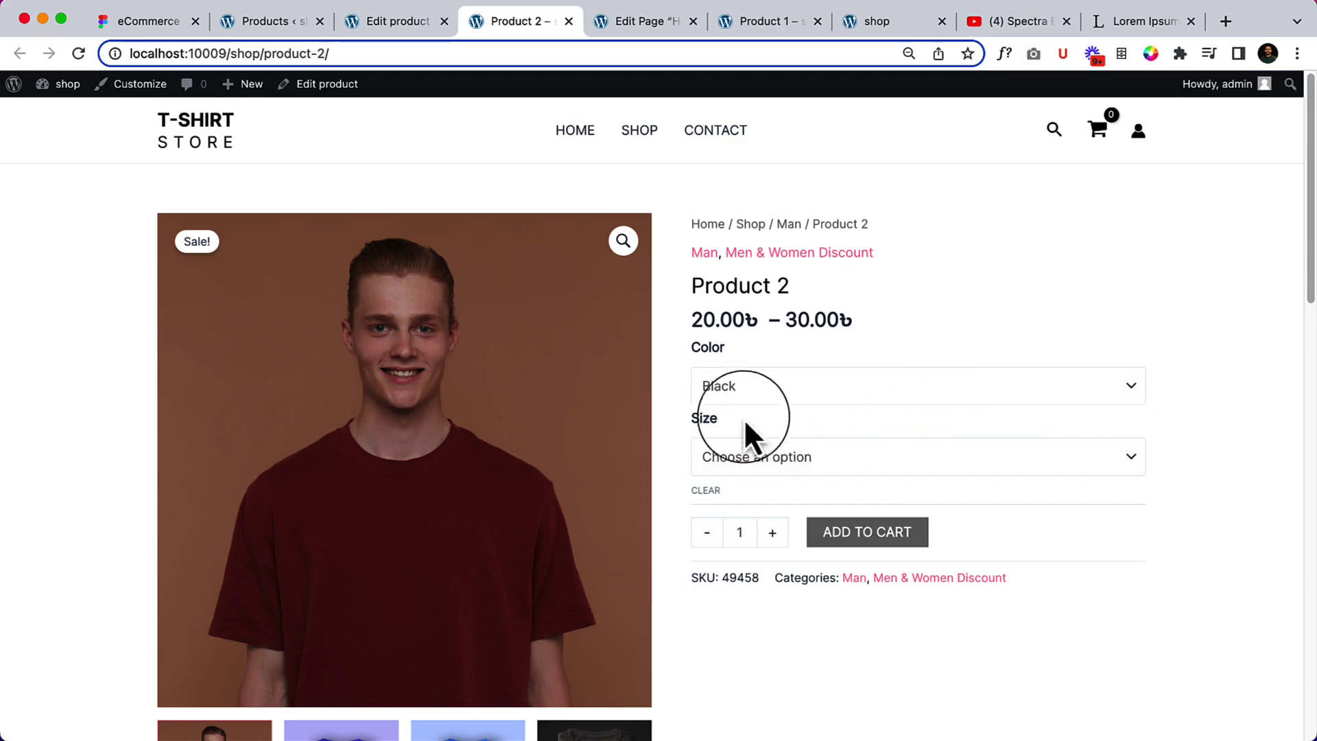
pyautogui.click(788, 459)
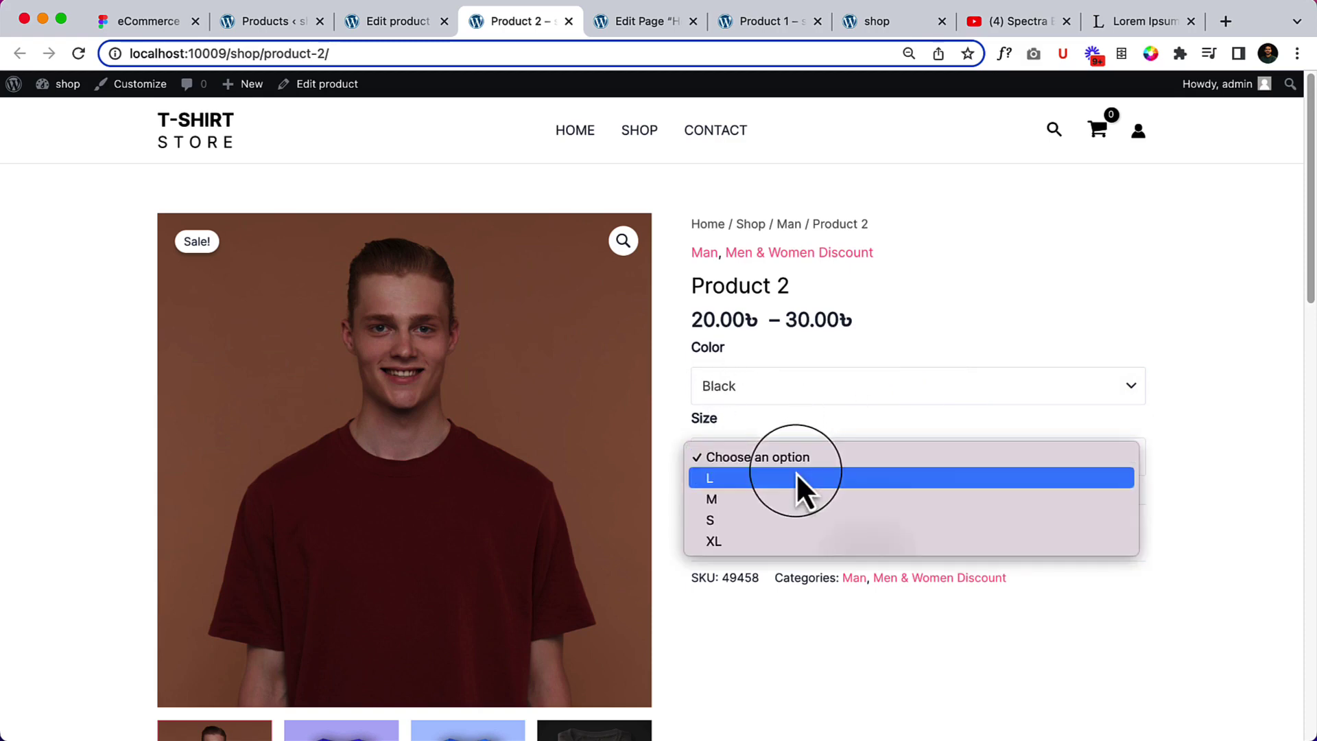
pyautogui.click(796, 474)
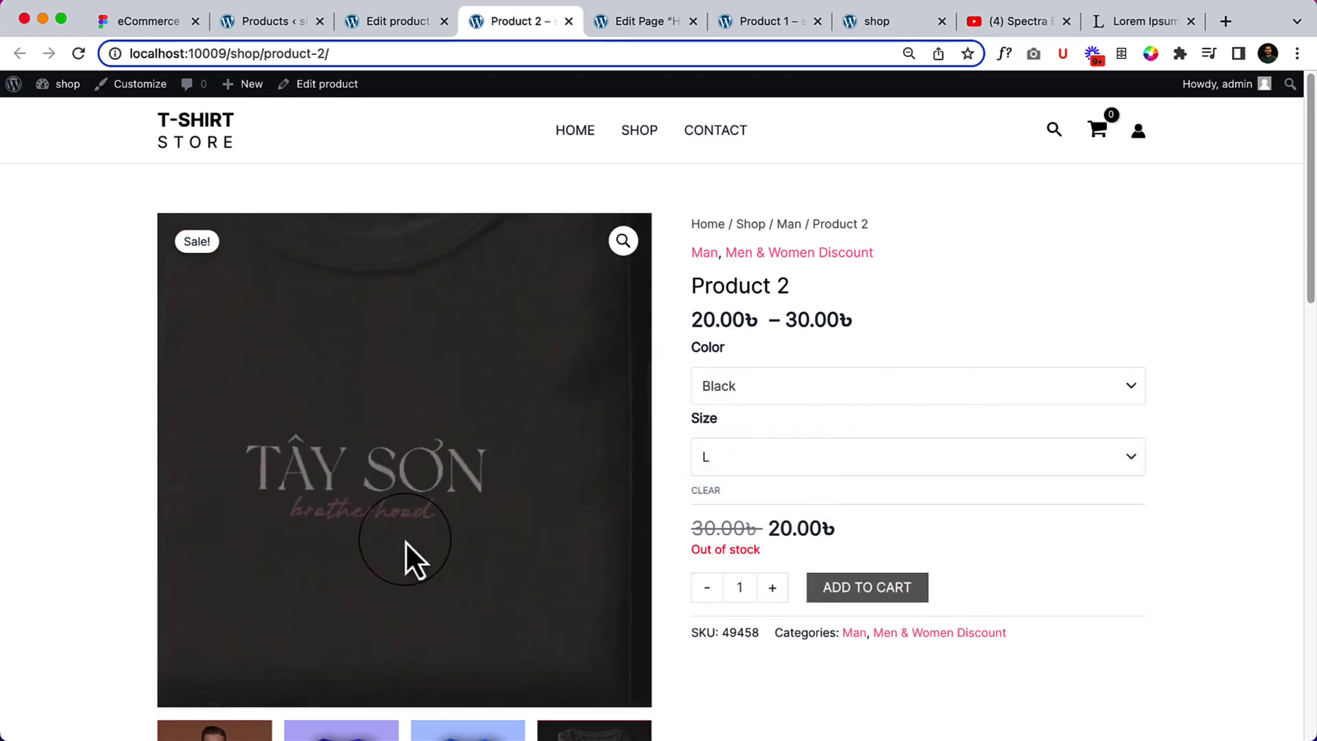
pyautogui.scroll(-2, 818, 451)
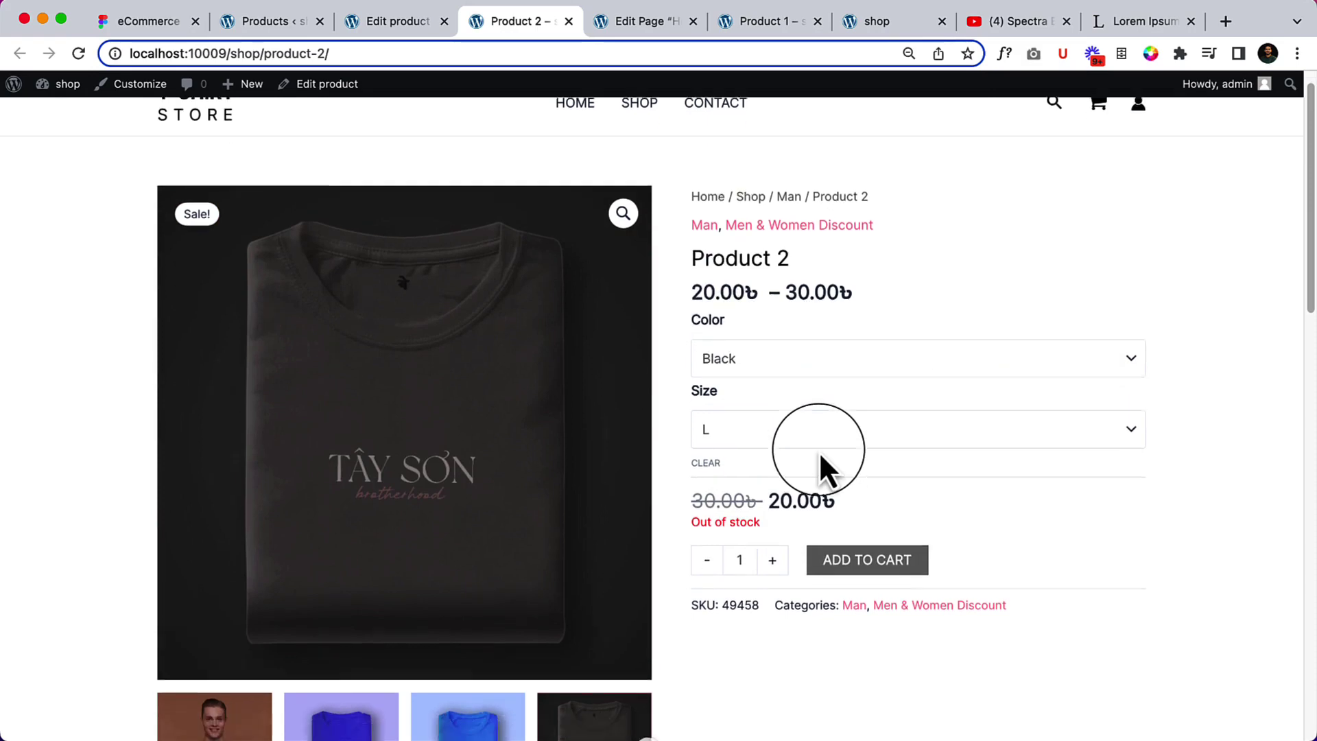
pyautogui.scroll(1, 847, 410)
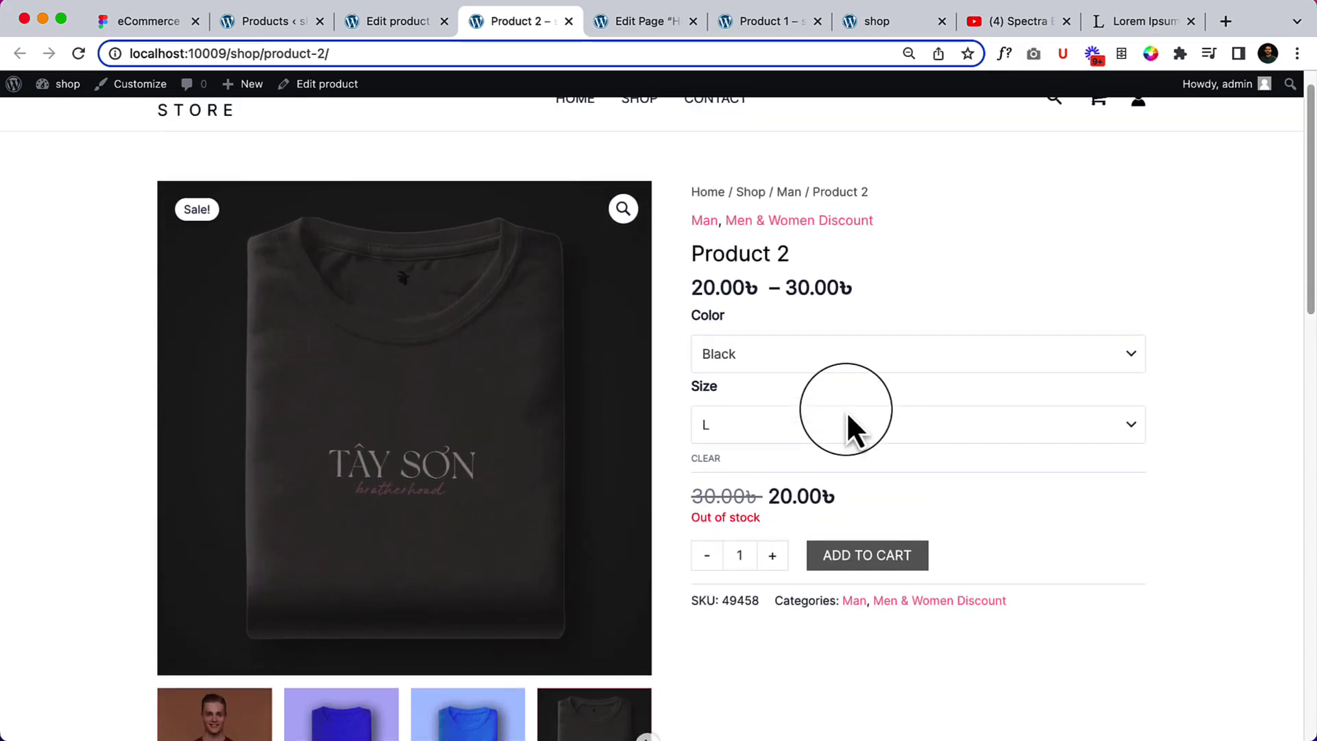
# Check the size M variation in Black, Orange and White for its image, price and stock status.
pyautogui.click(846, 410)
pyautogui.click(858, 454)
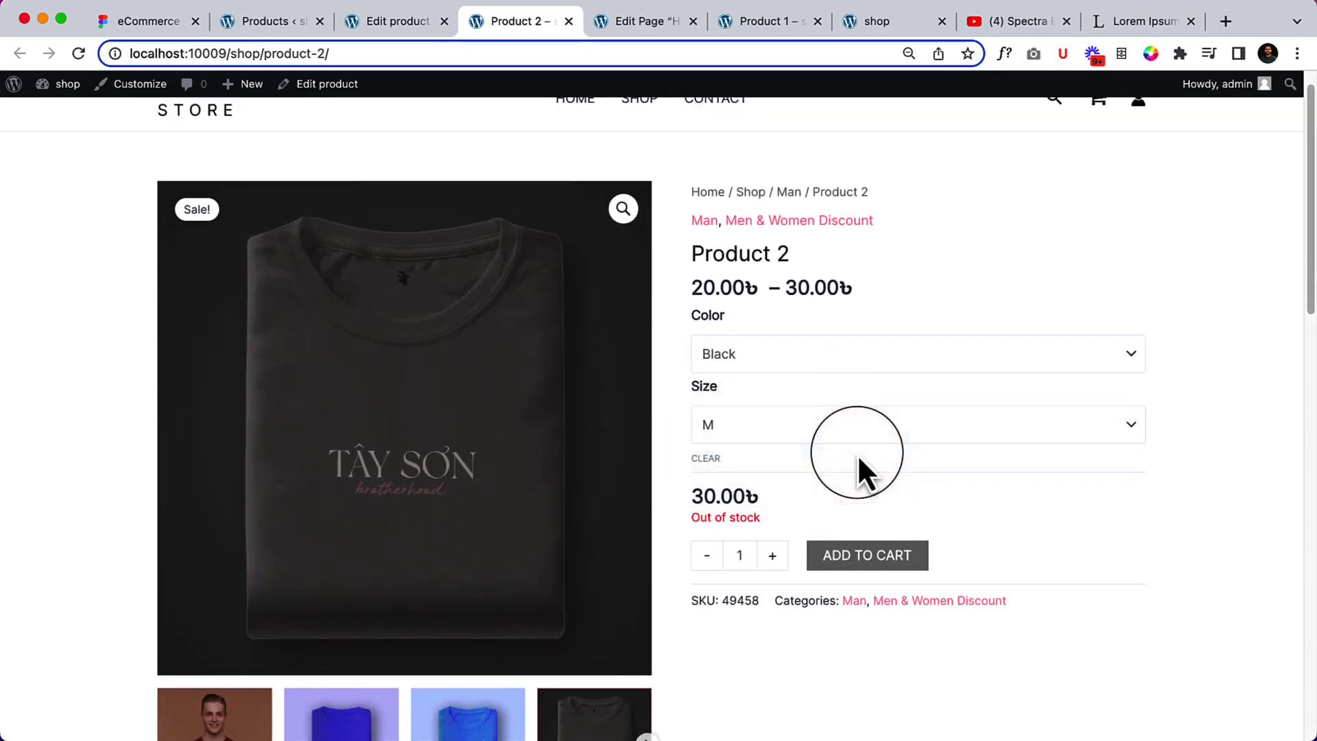
pyautogui.click(901, 370)
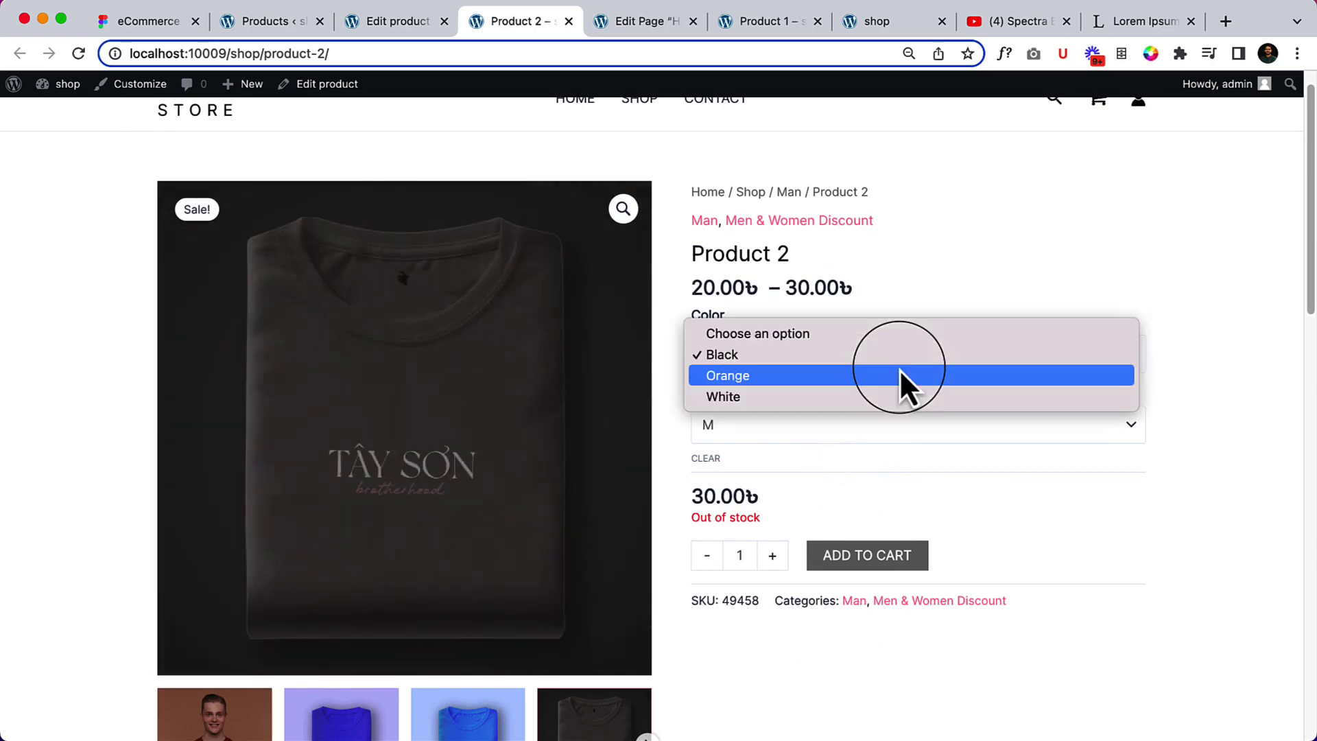
pyautogui.click(896, 370)
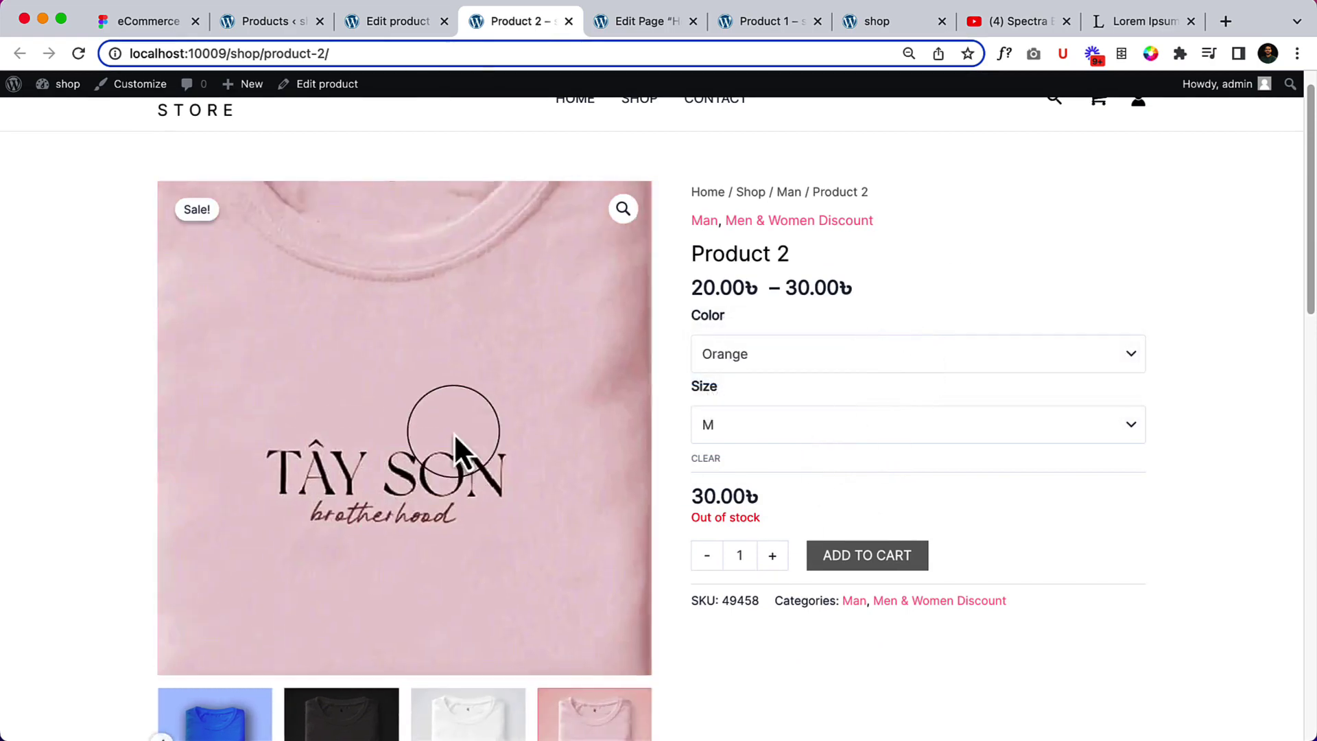
pyautogui.click(938, 364)
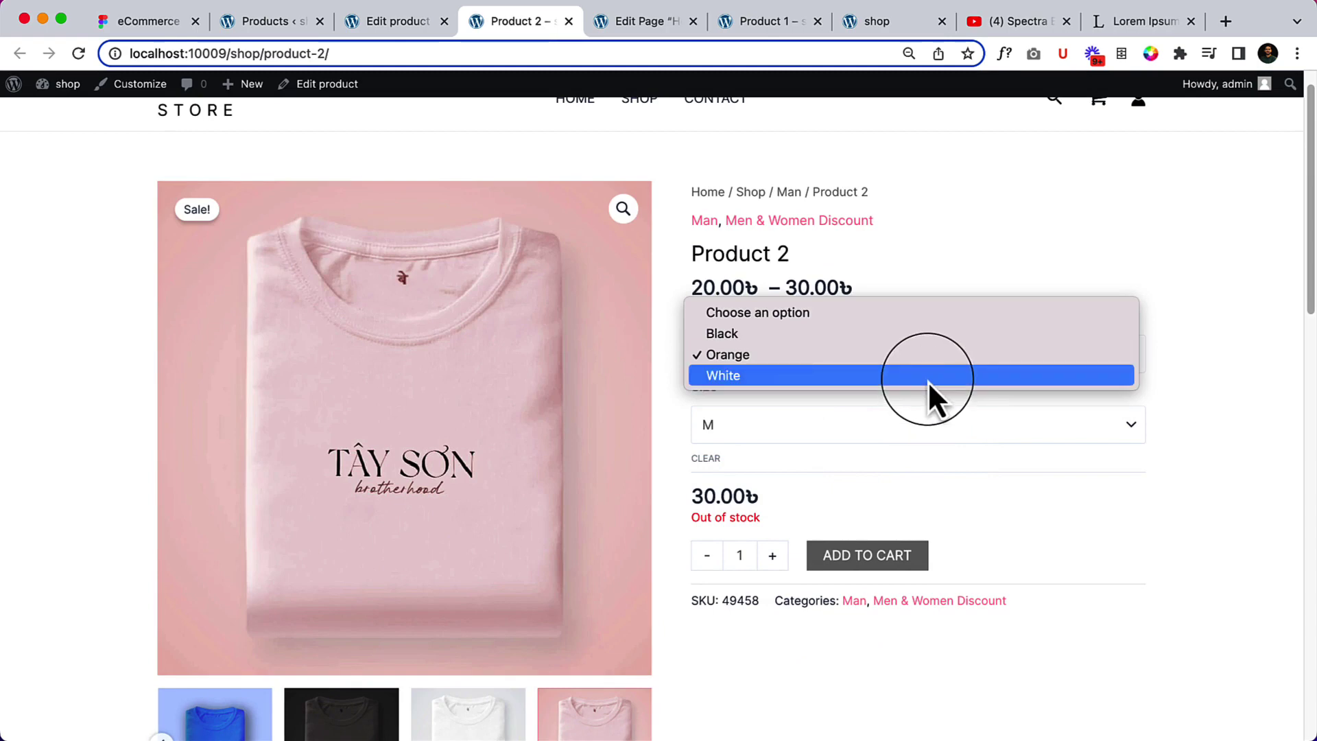
pyautogui.click(927, 380)
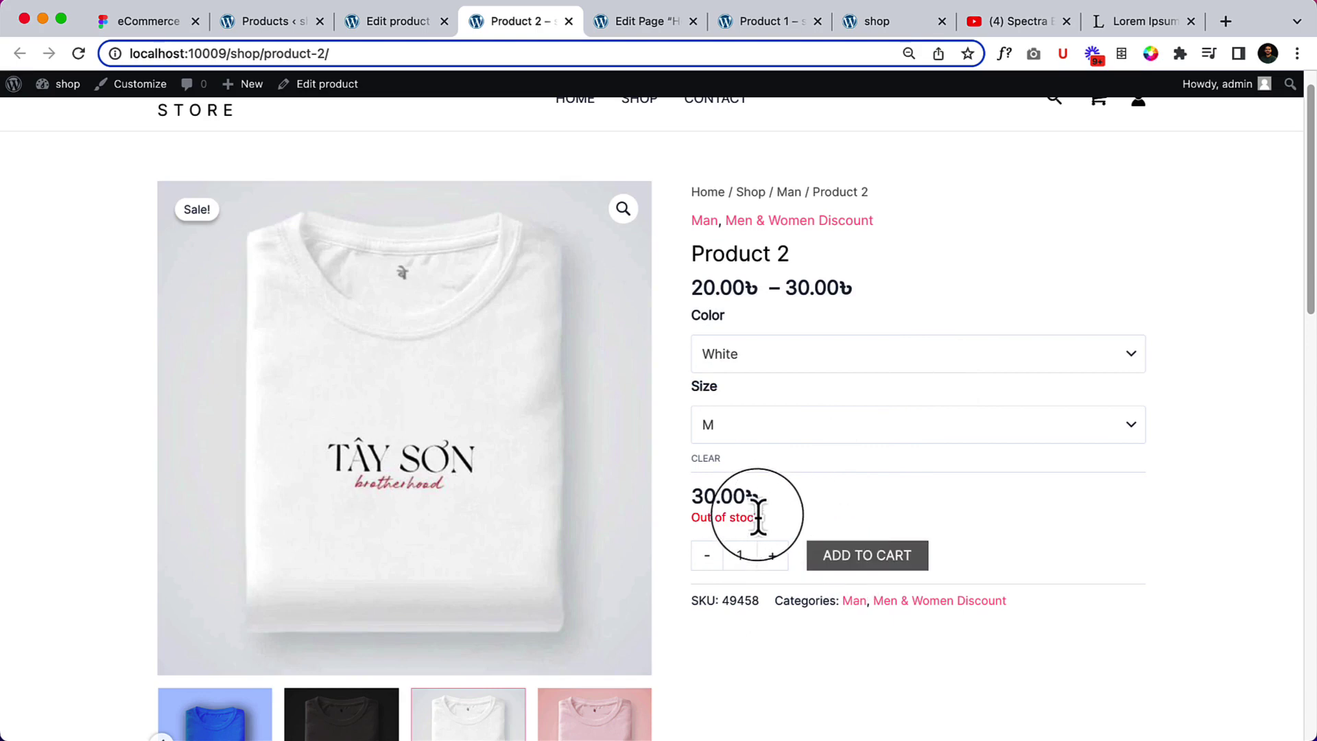
# Check the Black variation in sizes M and L for its image, price and stock status.
pyautogui.click(800, 351)
pyautogui.click(795, 313)
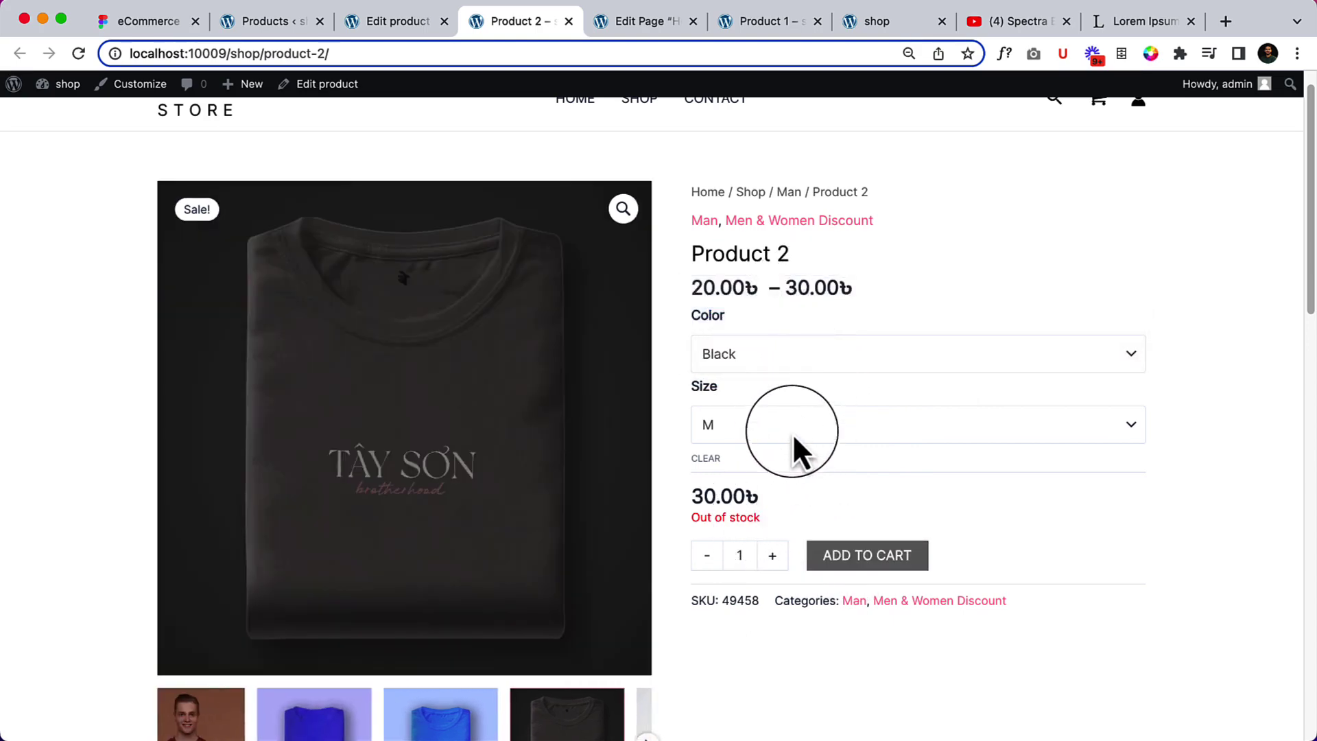
pyautogui.click(792, 432)
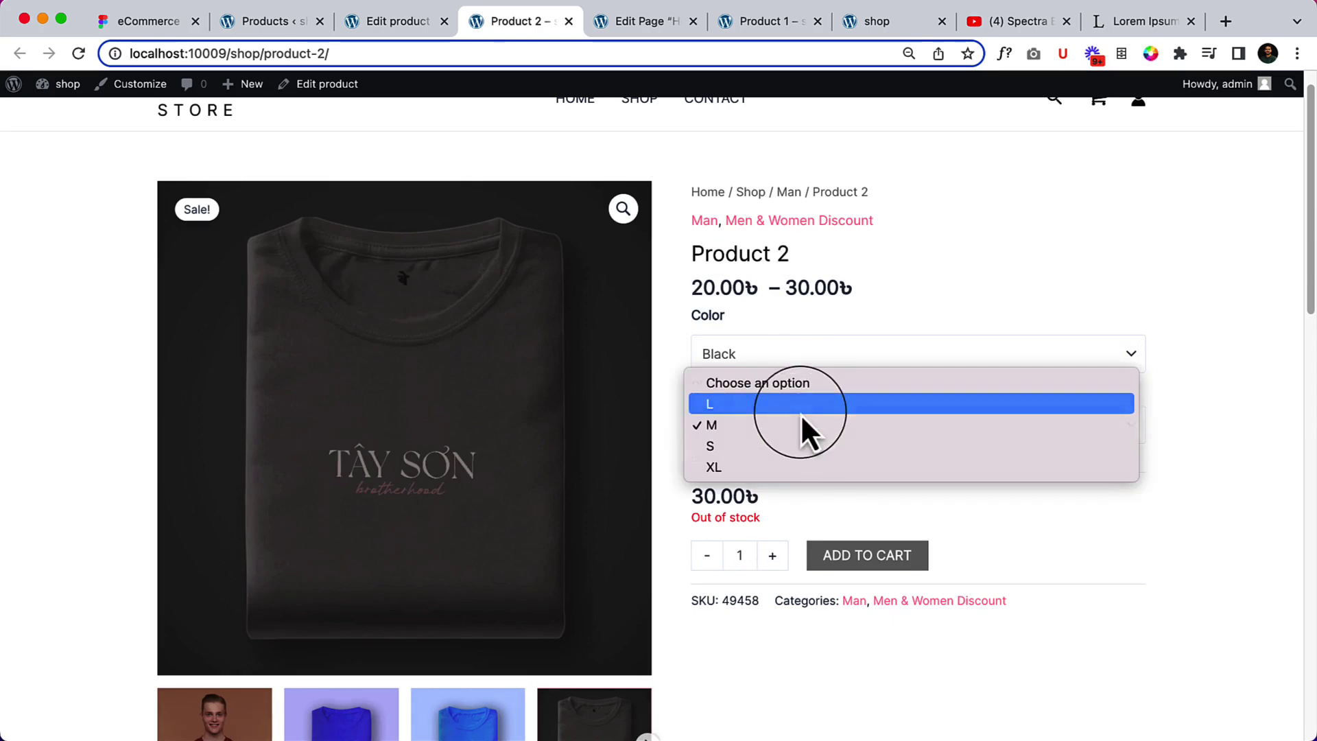
pyautogui.click(801, 412)
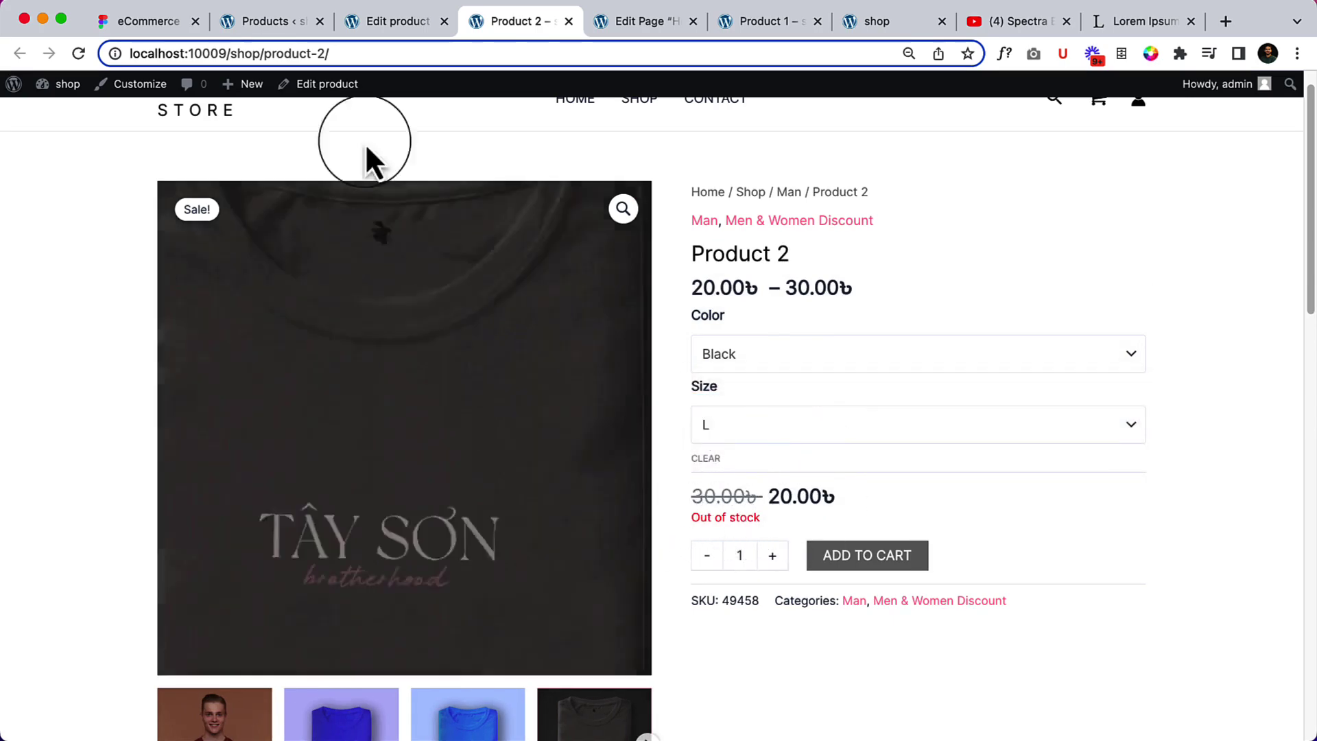
# Turn off product-level stock management in Product 2's inventory settings and update the product.
pyautogui.click(395, 22)
pyautogui.scroll(-10, 594, 505)
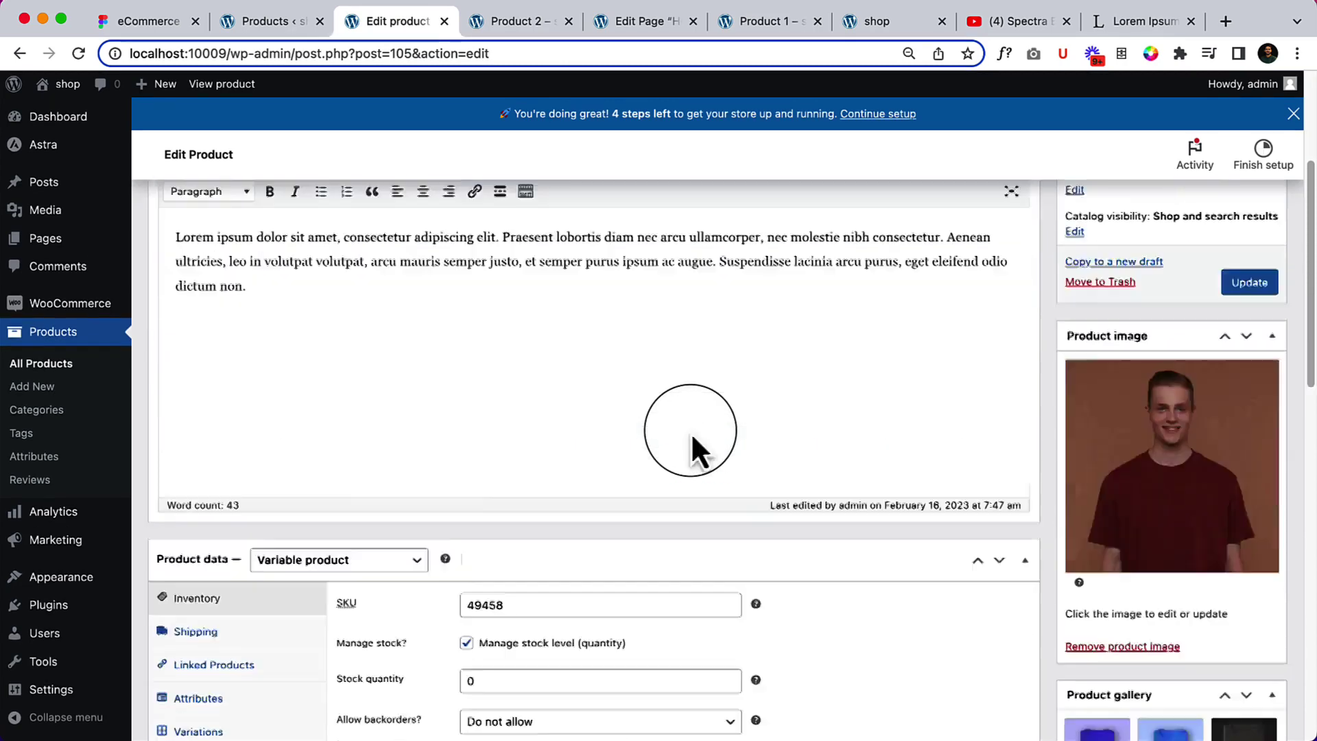
pyautogui.scroll(3, 690, 432)
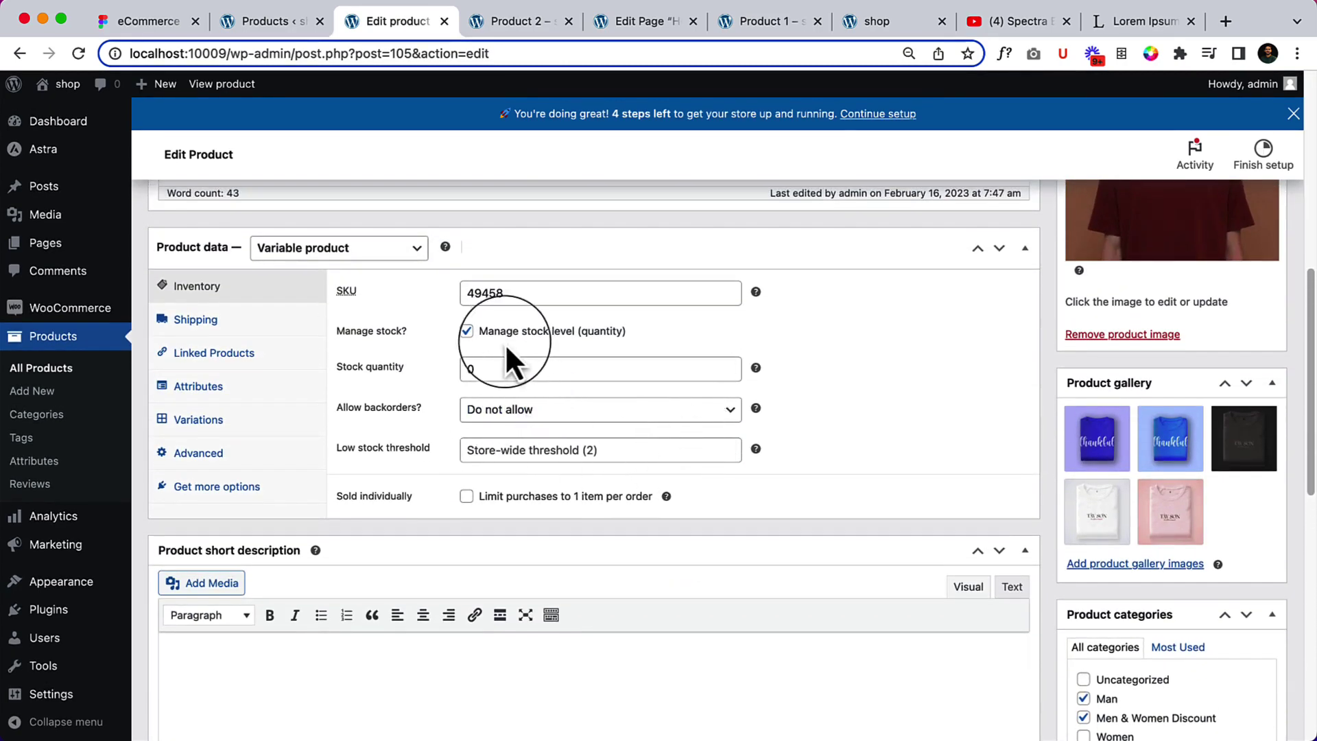
pyautogui.click(484, 368)
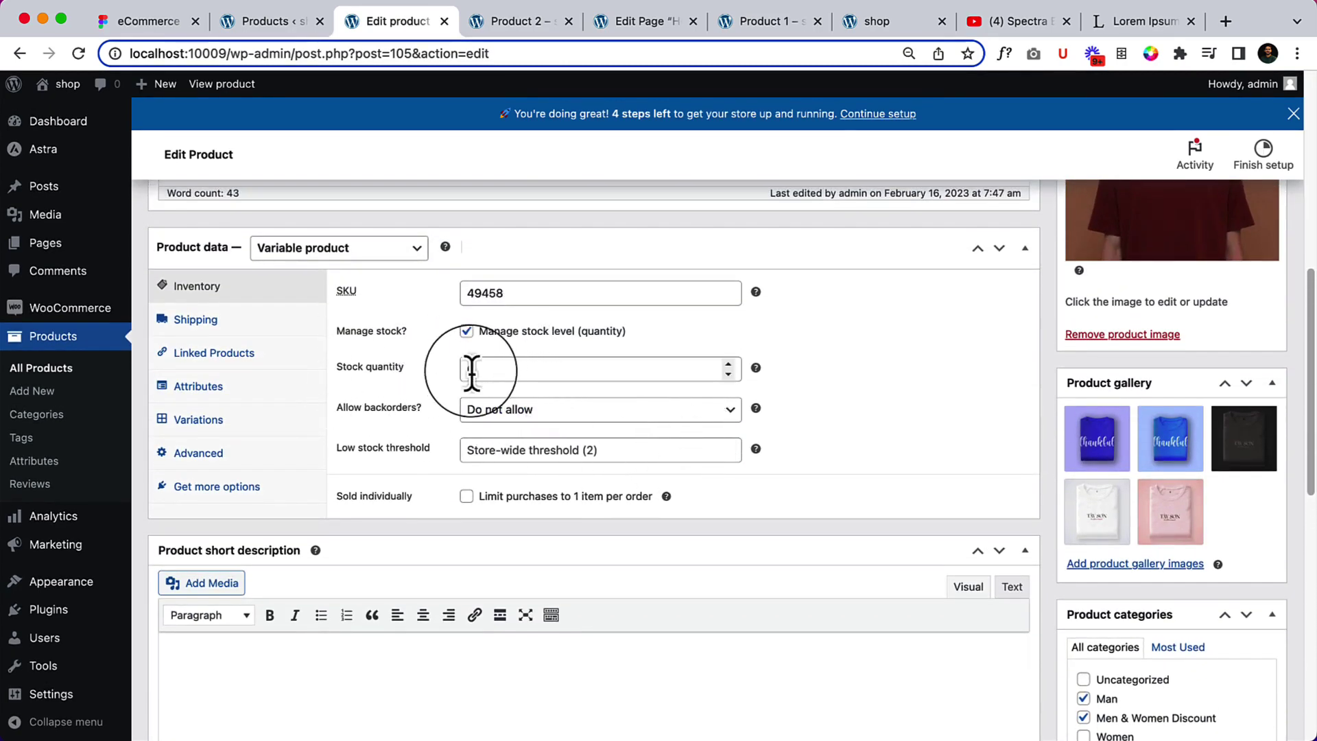
pyautogui.click(466, 332)
pyautogui.scroll(7, 1104, 359)
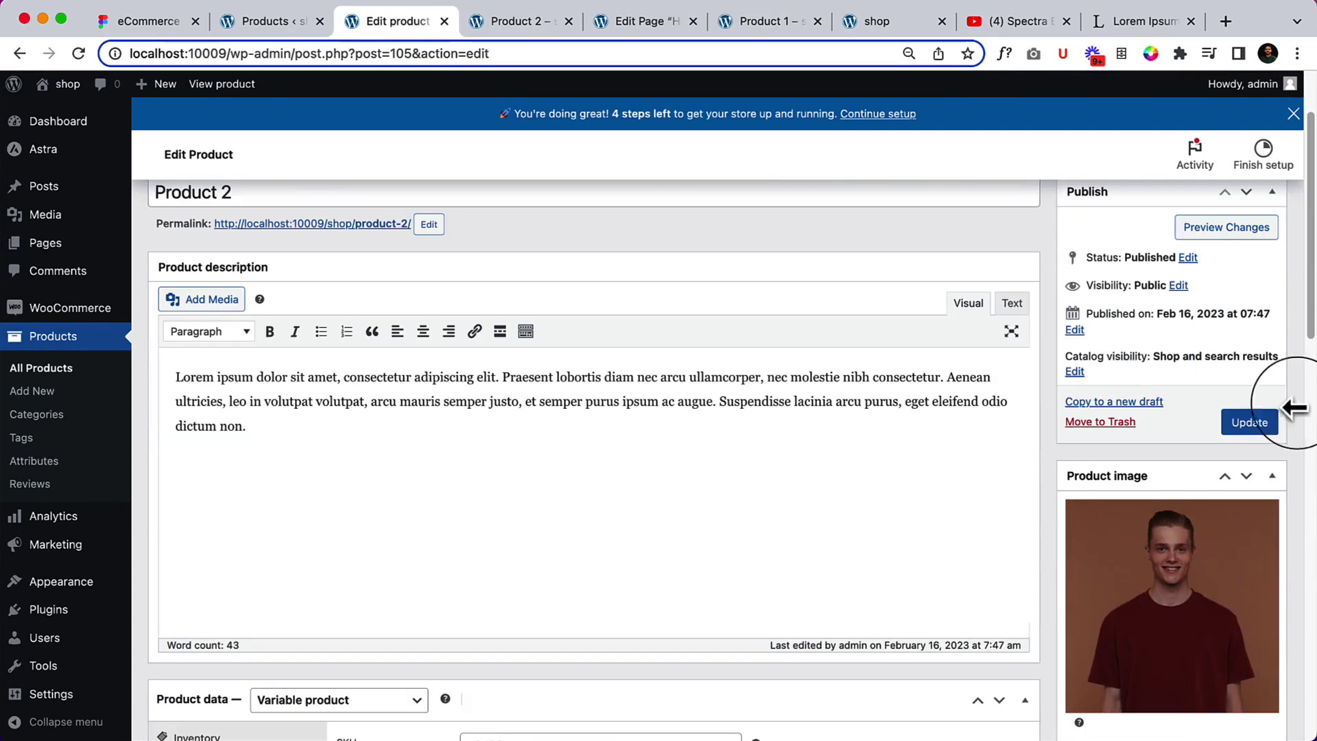
pyautogui.click(1256, 424)
# Reload the Product 2 shop page and check the Orange variation in sizes XL and M for its stock status.
pyautogui.click(511, 22)
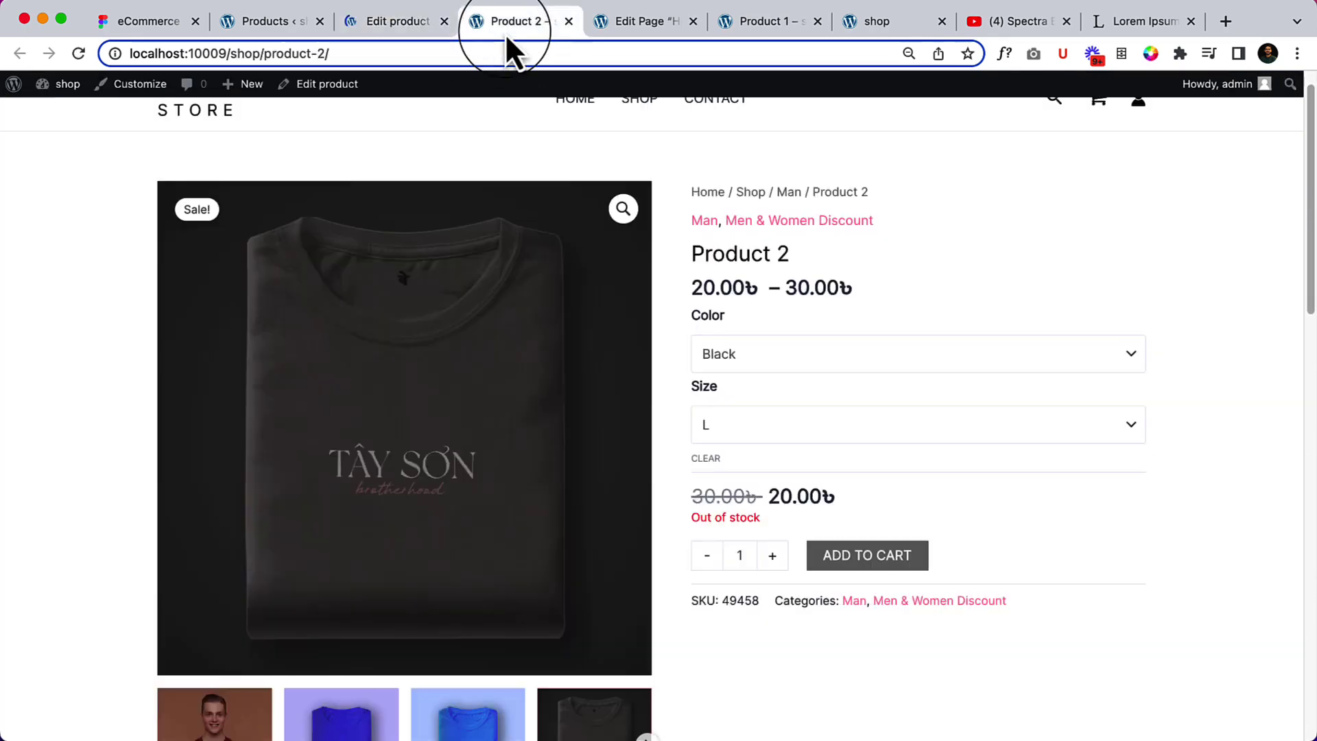
pyautogui.rightClick(887, 301)
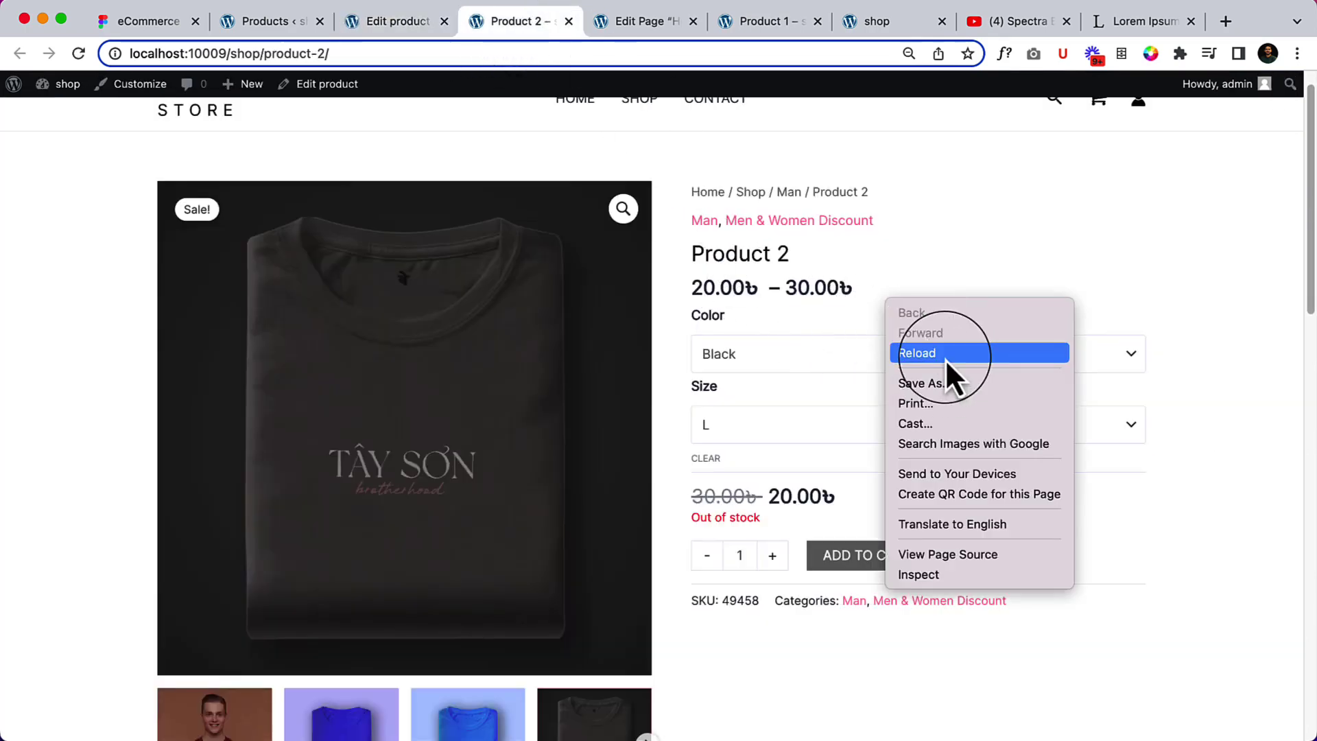
pyautogui.click(945, 357)
pyautogui.click(890, 365)
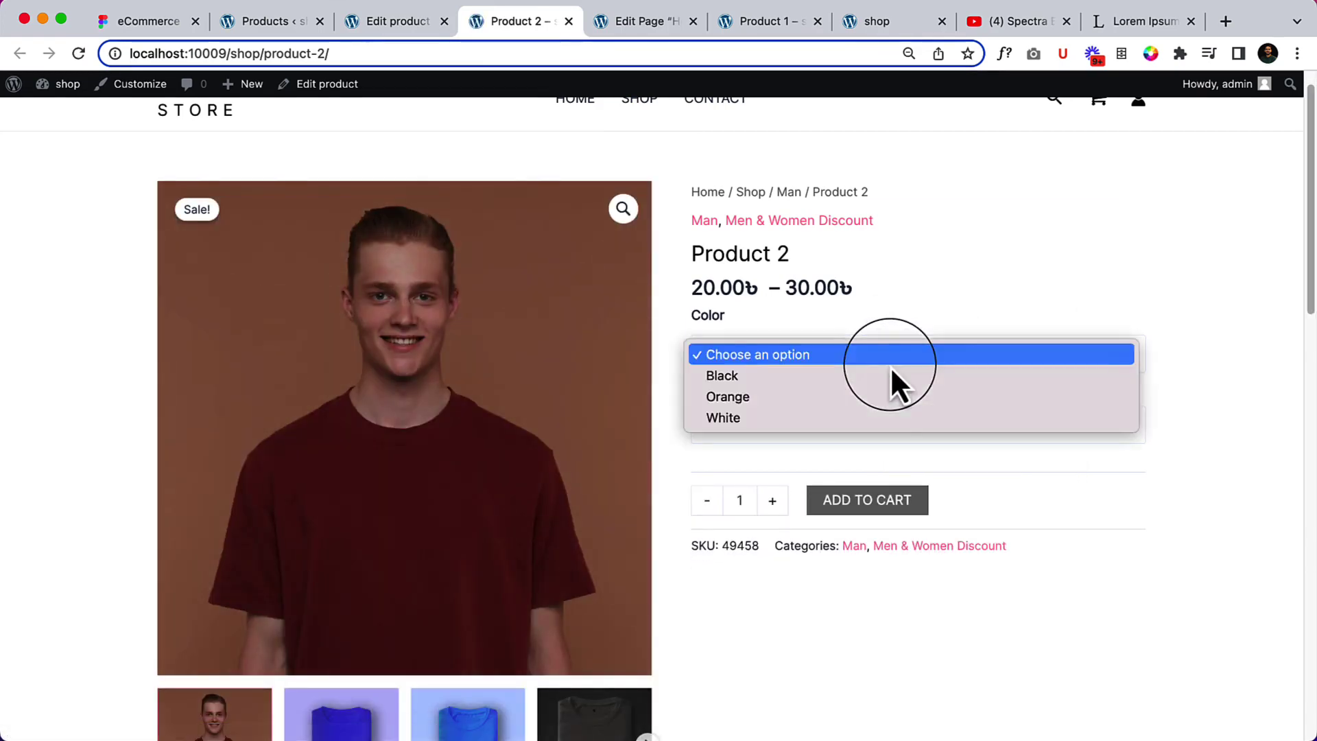
pyautogui.click(869, 396)
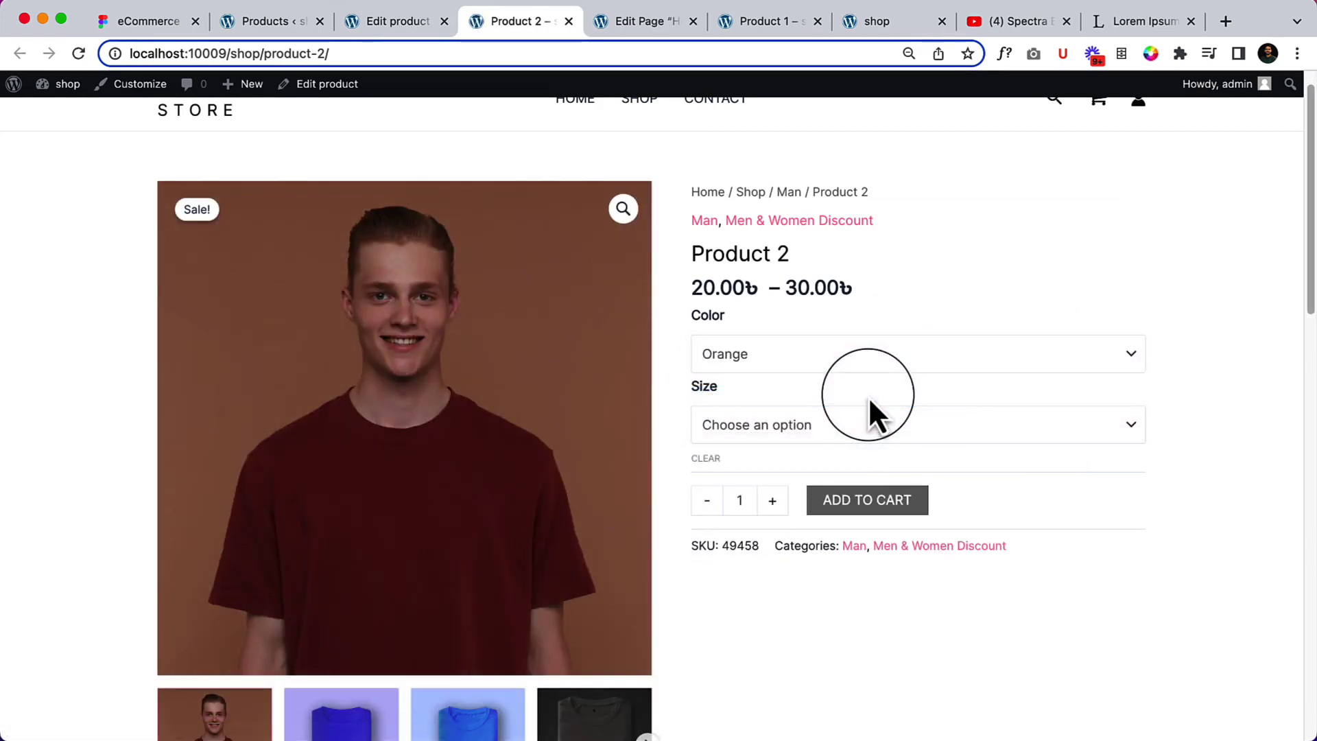
pyautogui.click(844, 424)
pyautogui.click(861, 505)
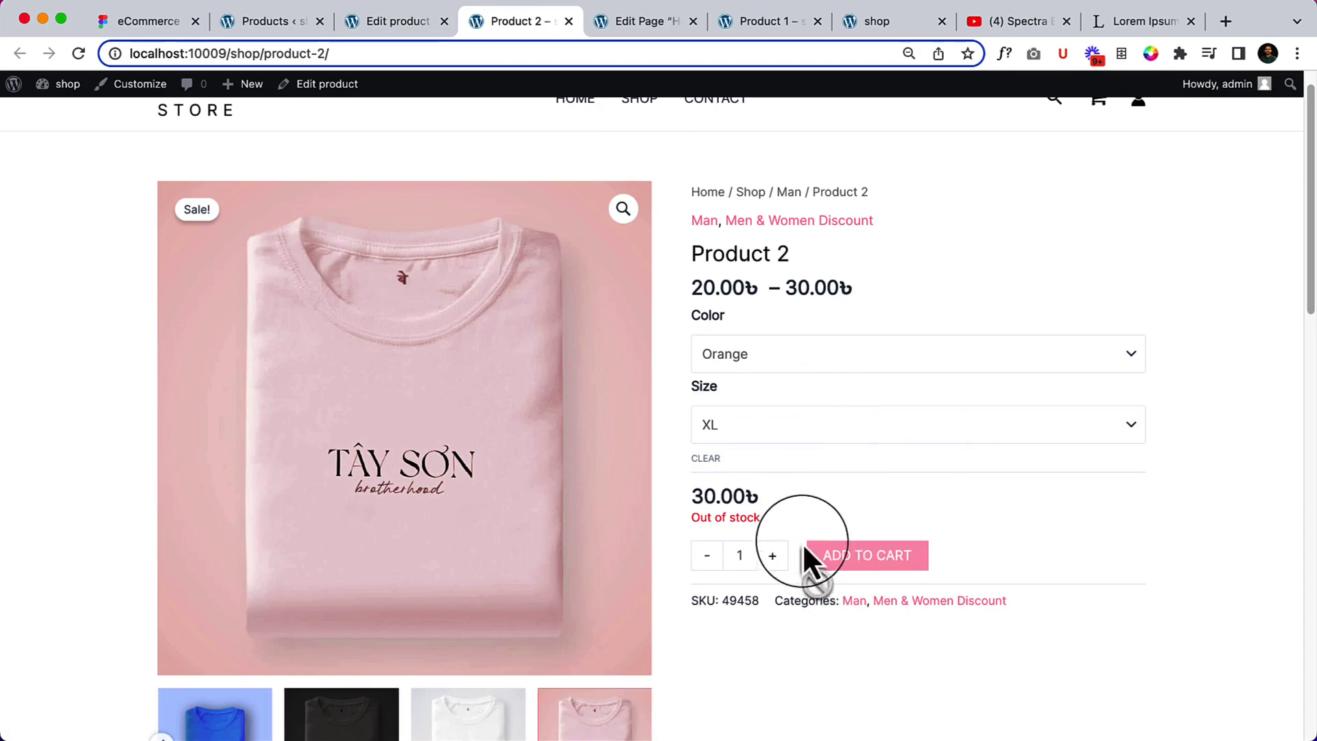
pyautogui.click(788, 431)
pyautogui.click(796, 386)
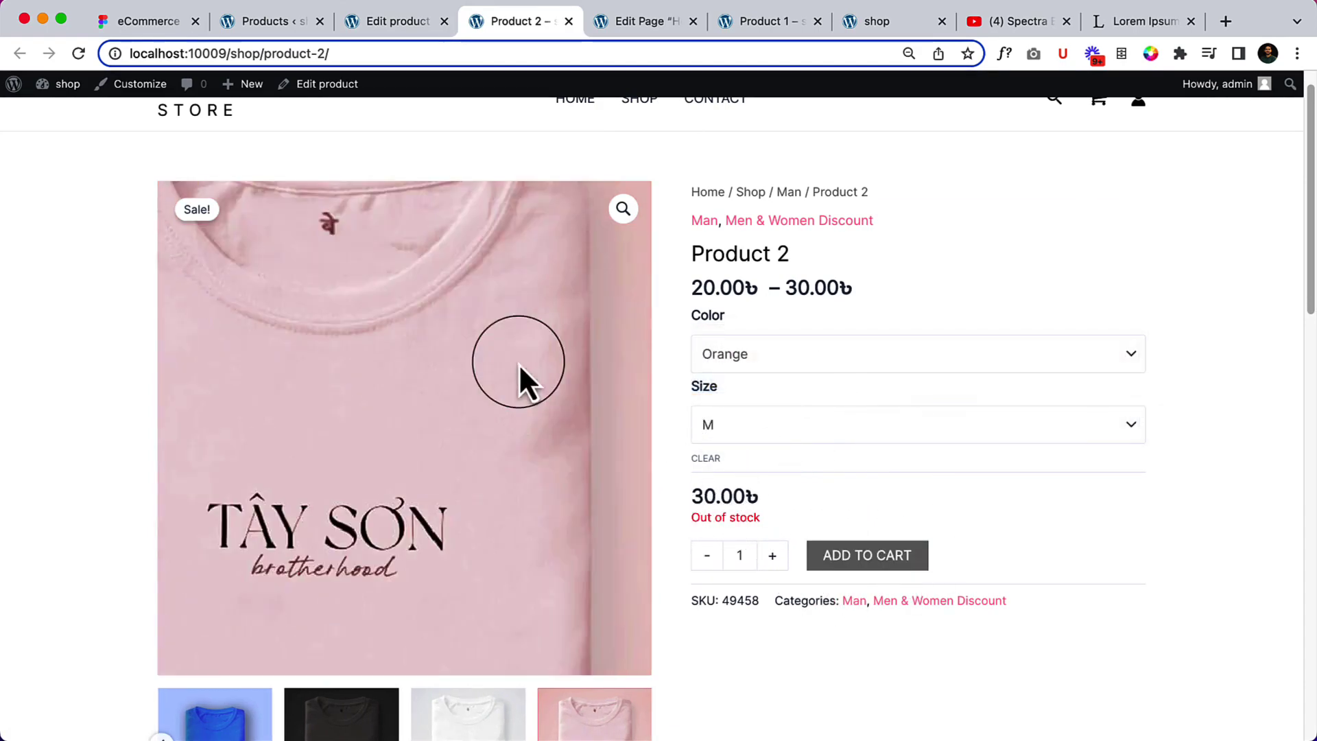
# Enable stock management for Product 2's Black, size L variation with a stock quantity of 10, and update the product.
pyautogui.click(367, 30)
pyautogui.scroll(-10, 579, 415)
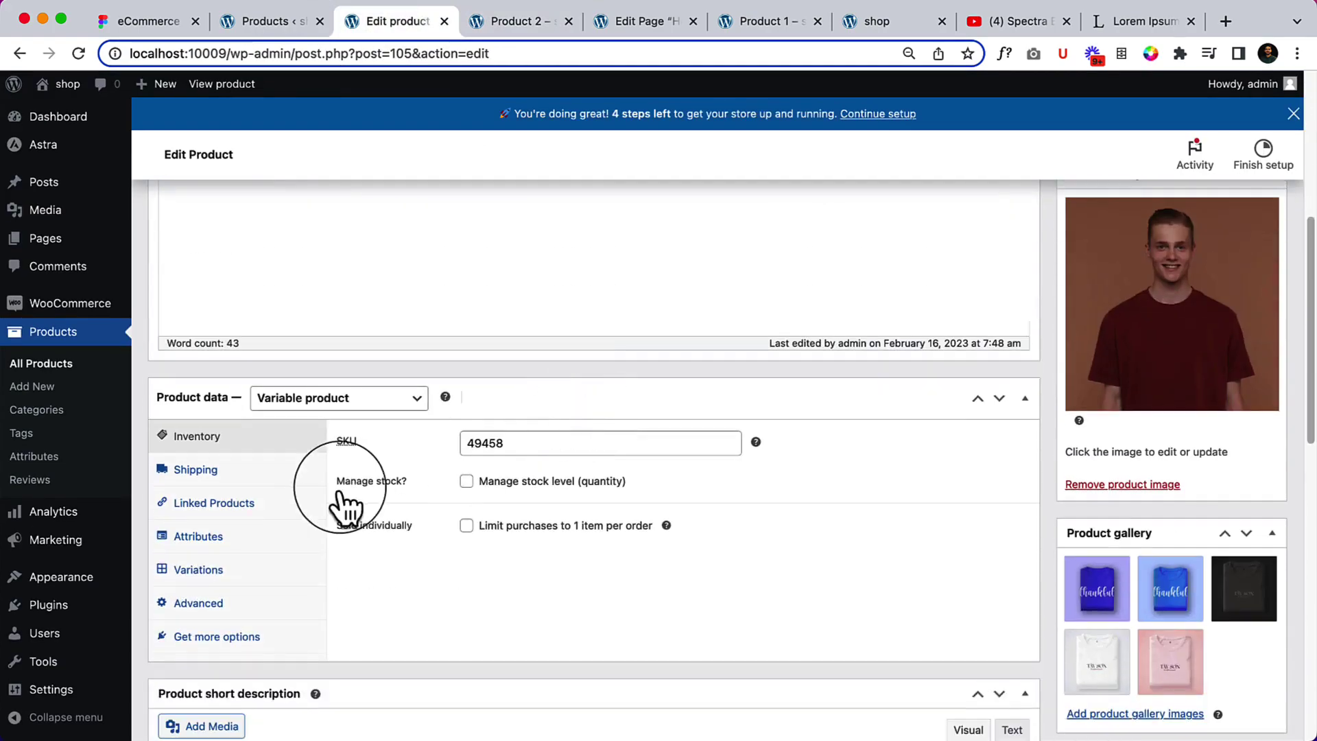
pyautogui.scroll(-2, 371, 466)
pyautogui.click(277, 478)
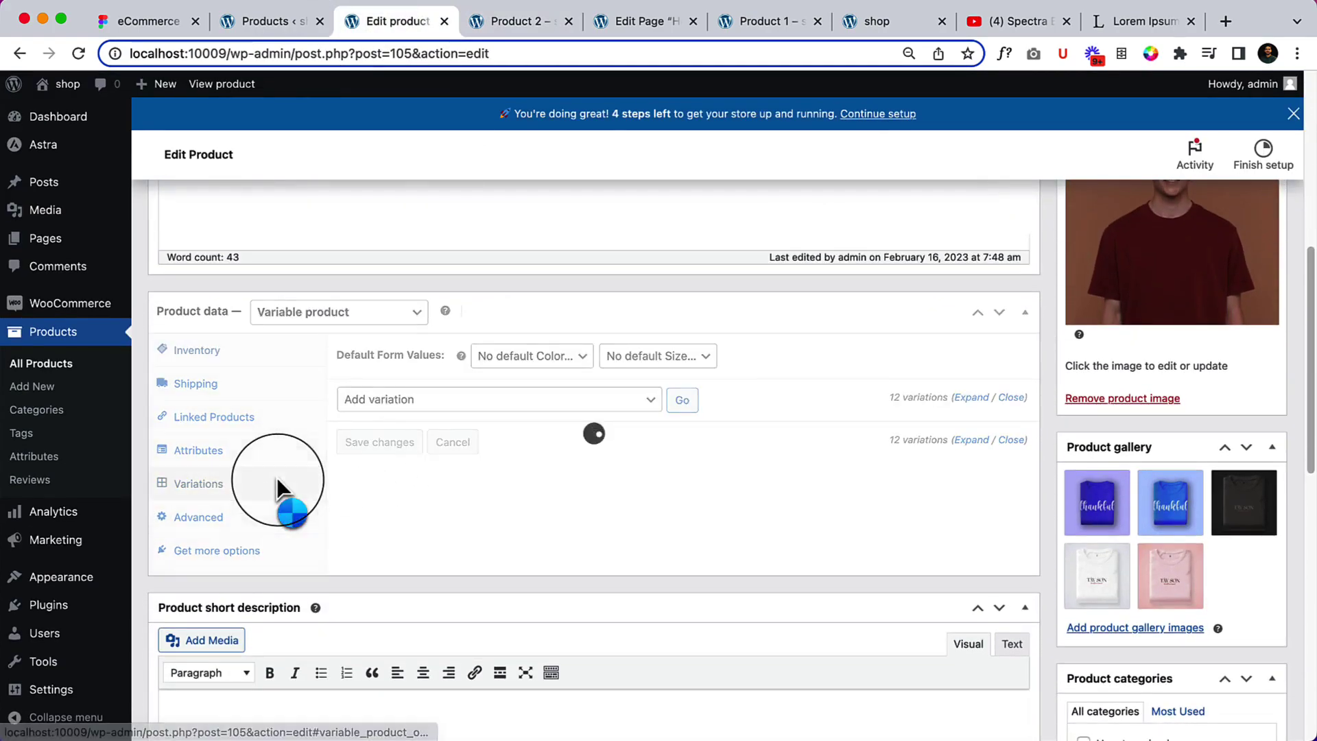
pyautogui.scroll(-1, 542, 412)
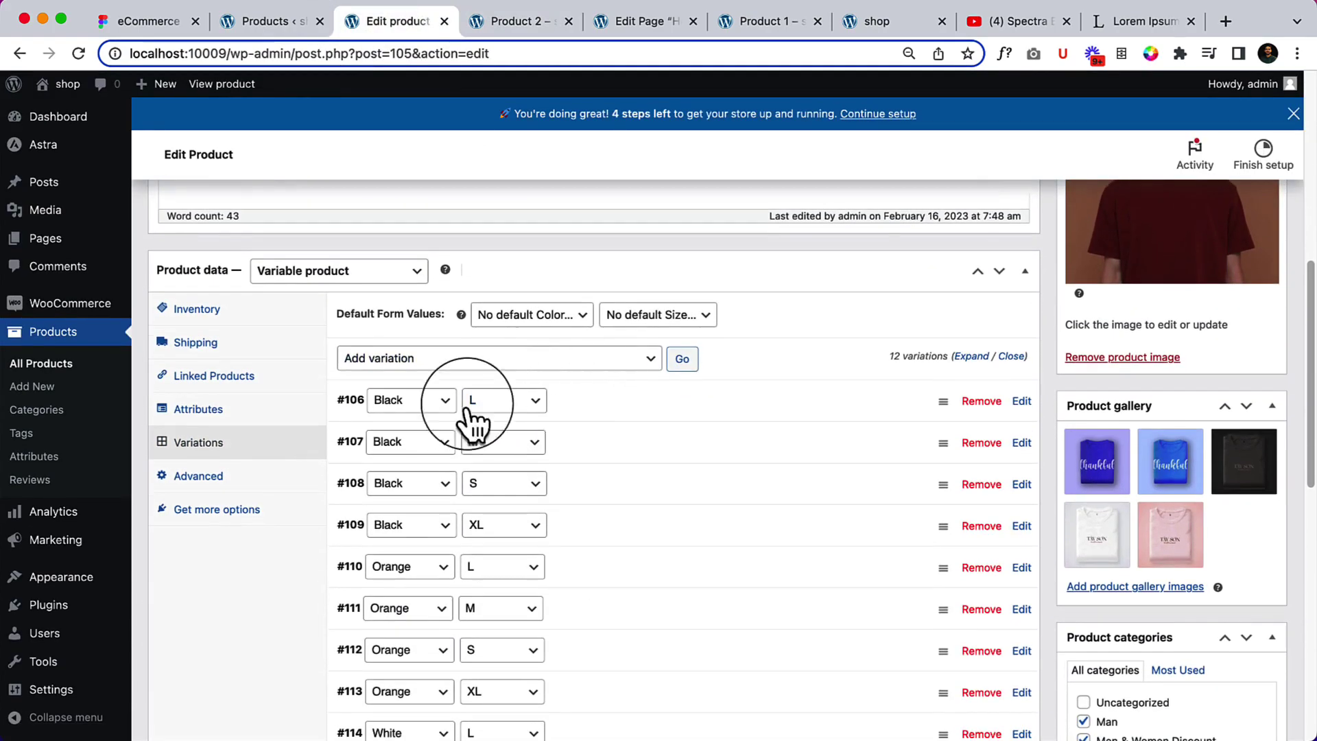
pyautogui.click(590, 411)
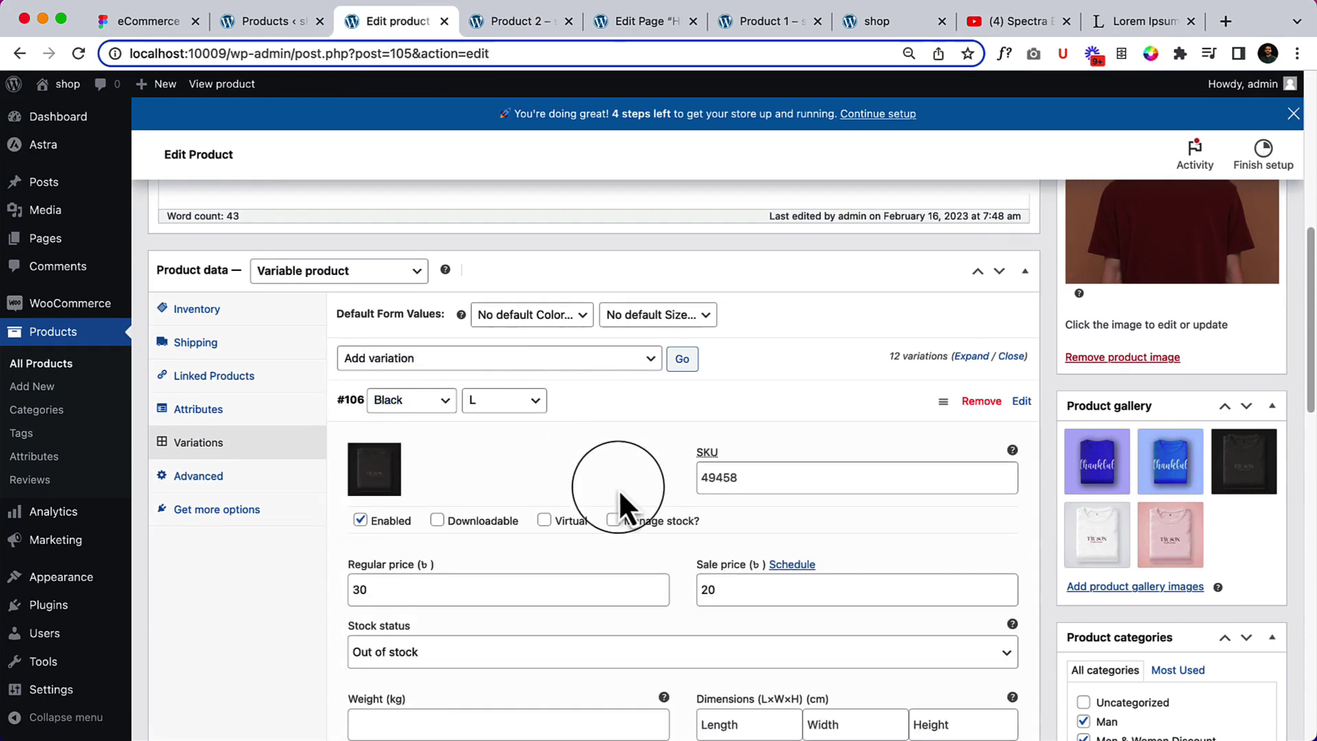
pyautogui.scroll(-4, 619, 488)
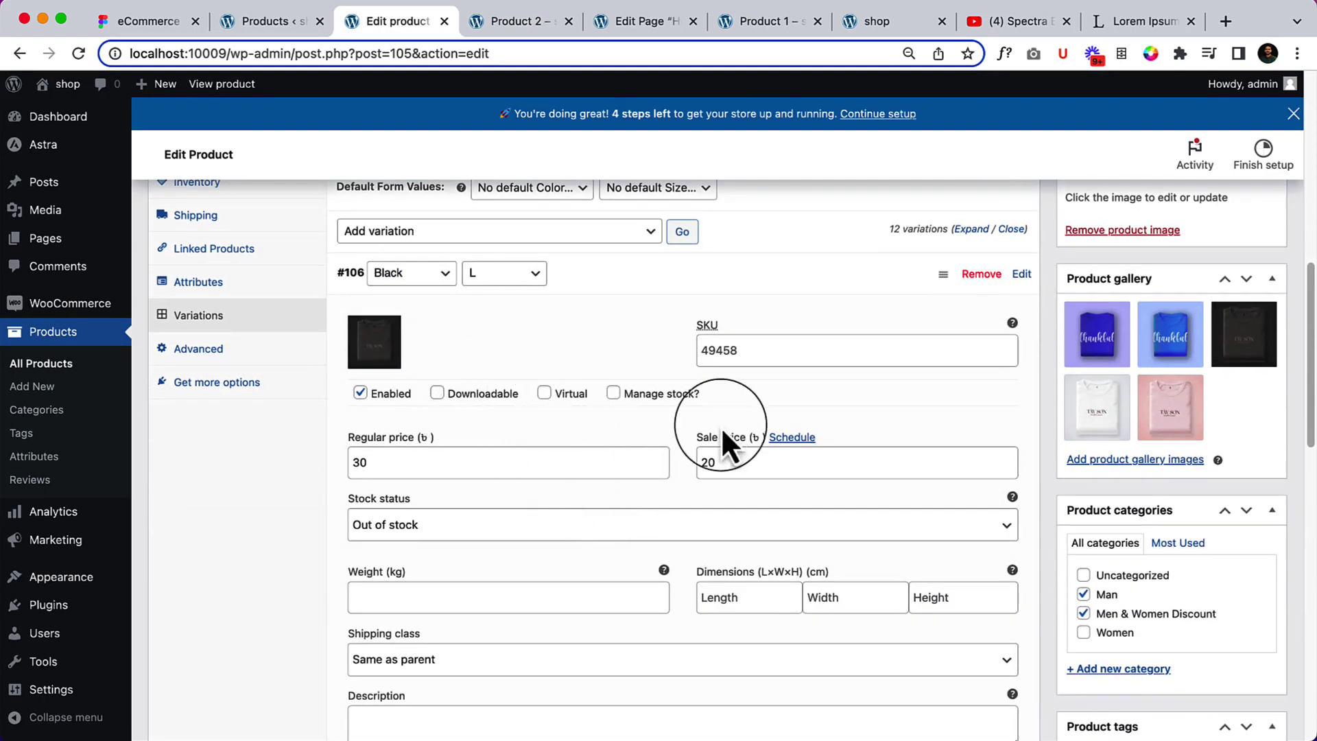
pyautogui.click(614, 395)
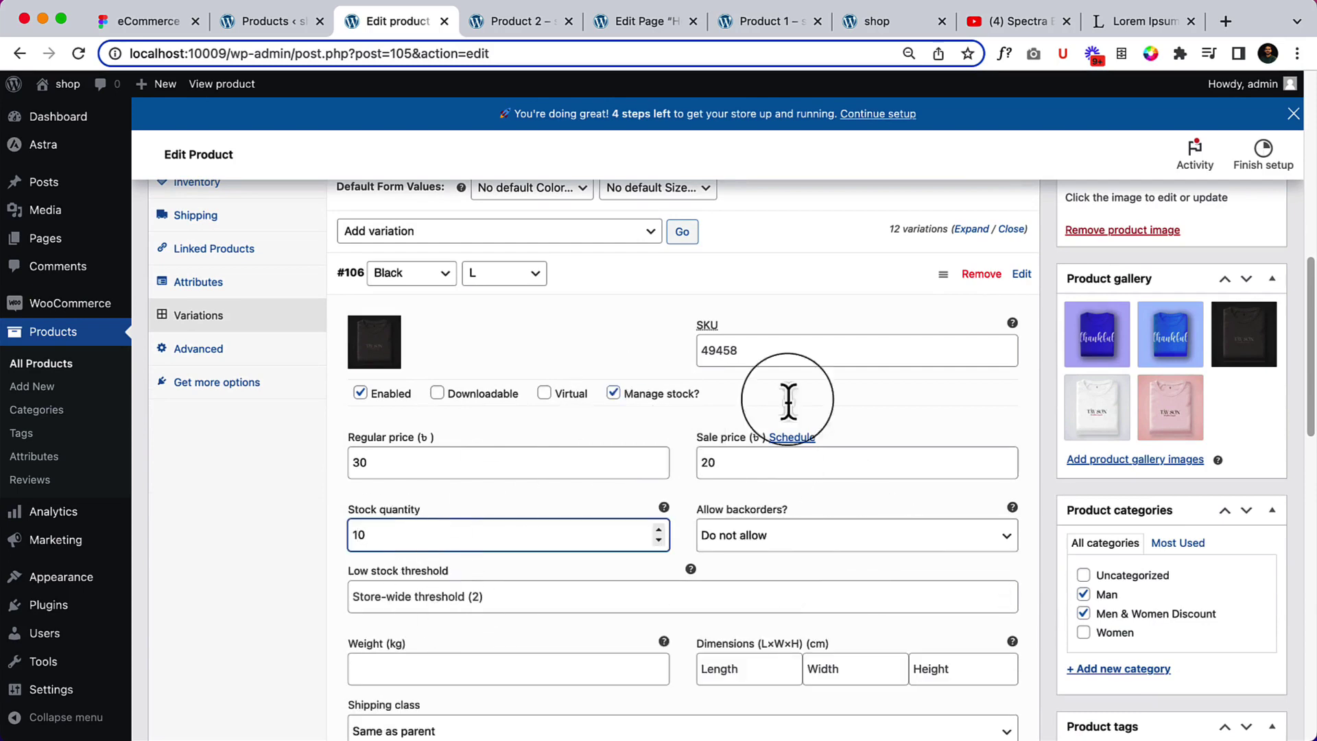
pyautogui.scroll(12, 1294, 427)
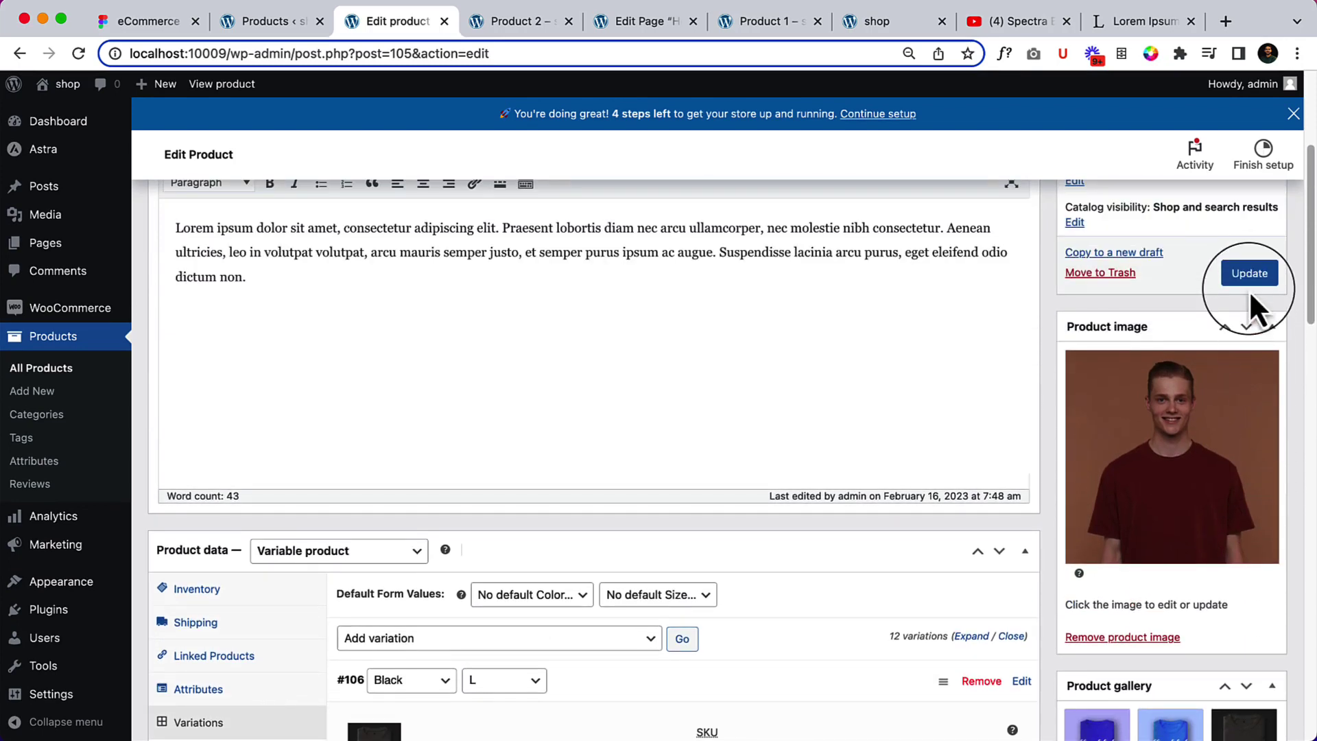
pyautogui.click(1249, 273)
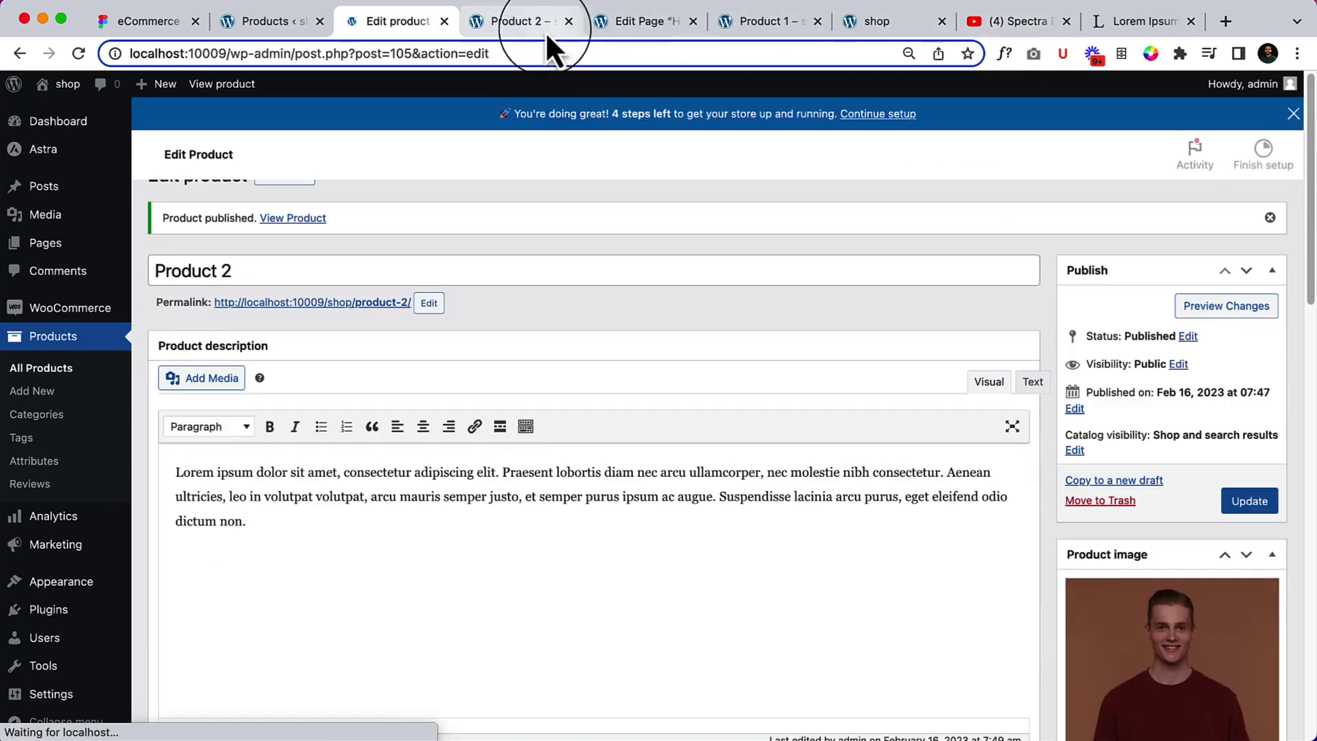
# Reload the Product 2 shop page and select Black in size L to check its availability.
pyautogui.click(549, 27)
pyautogui.click(554, 47)
pyautogui.press('Return')
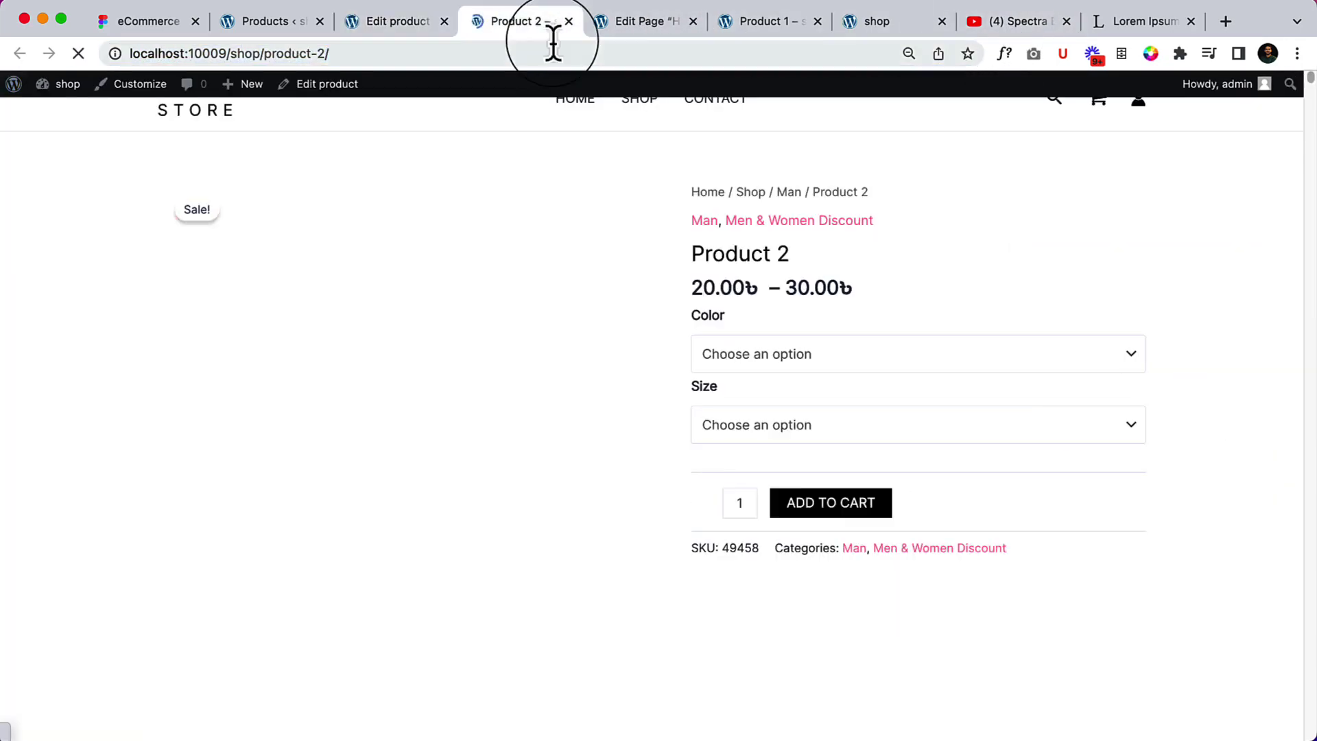
pyautogui.click(922, 350)
pyautogui.click(862, 381)
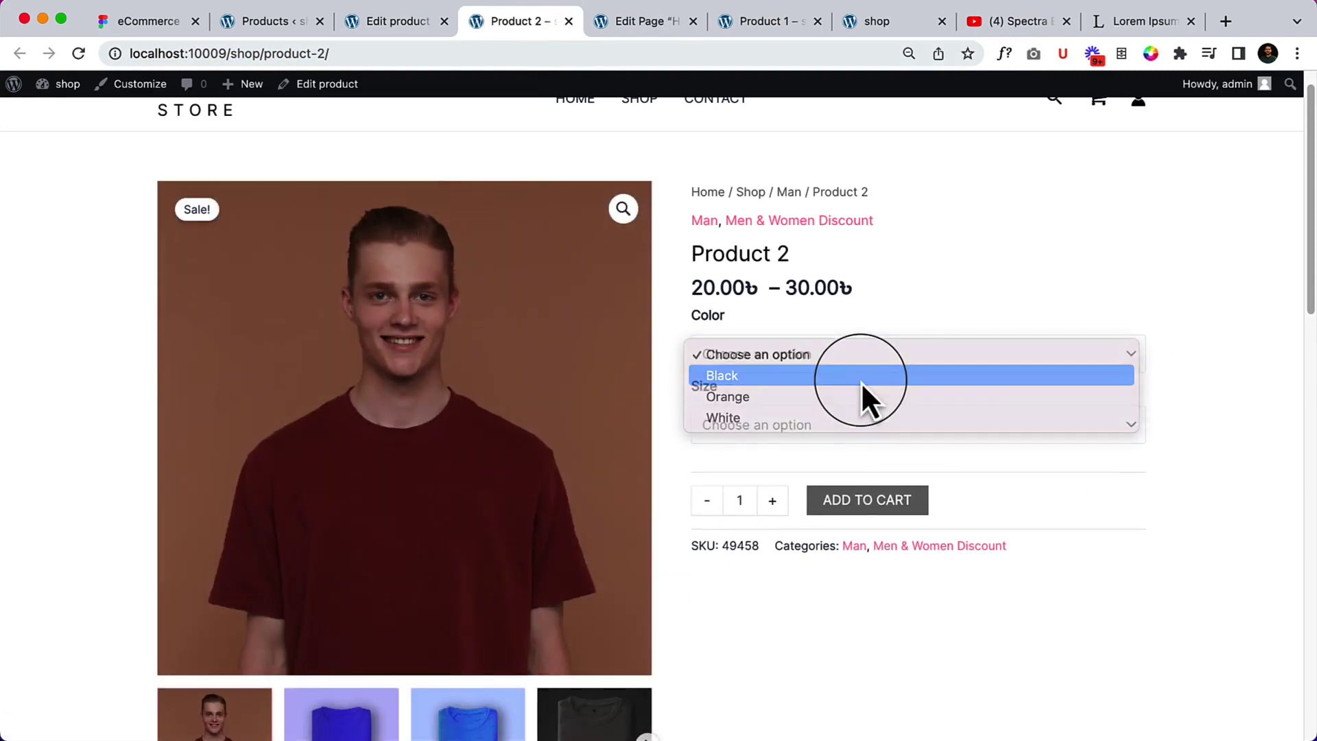
pyautogui.click(842, 417)
pyautogui.click(821, 450)
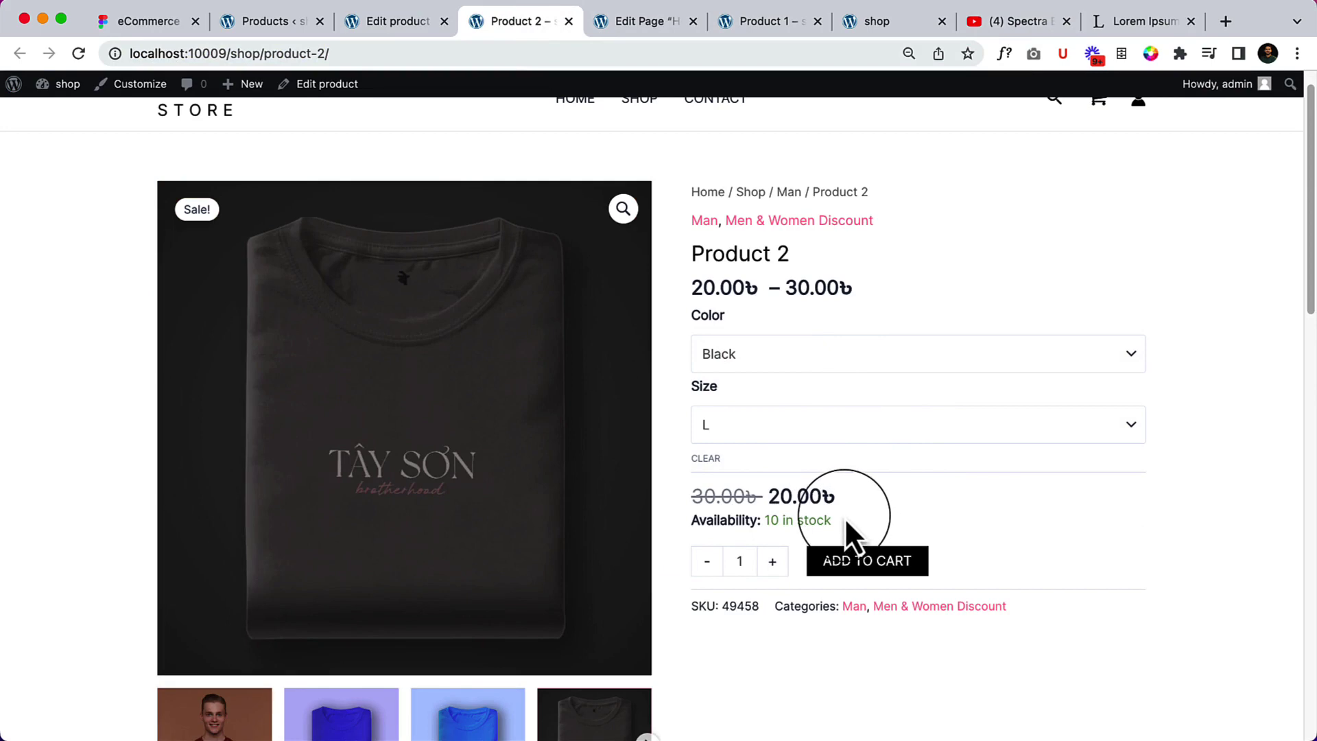
# Return to the Product 2 editor and review its product data inventory settings.
pyautogui.click(421, 27)
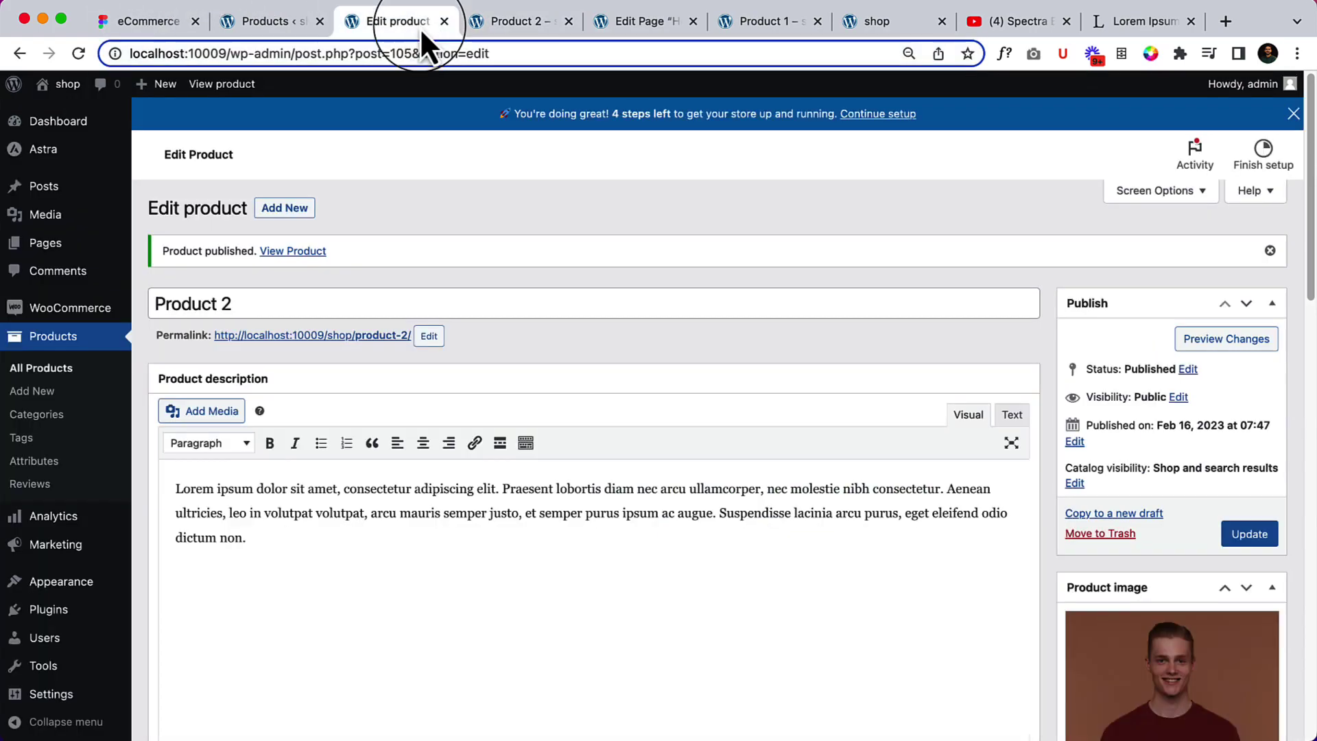
pyautogui.scroll(-10, 278, 406)
pyautogui.scroll(4, 279, 406)
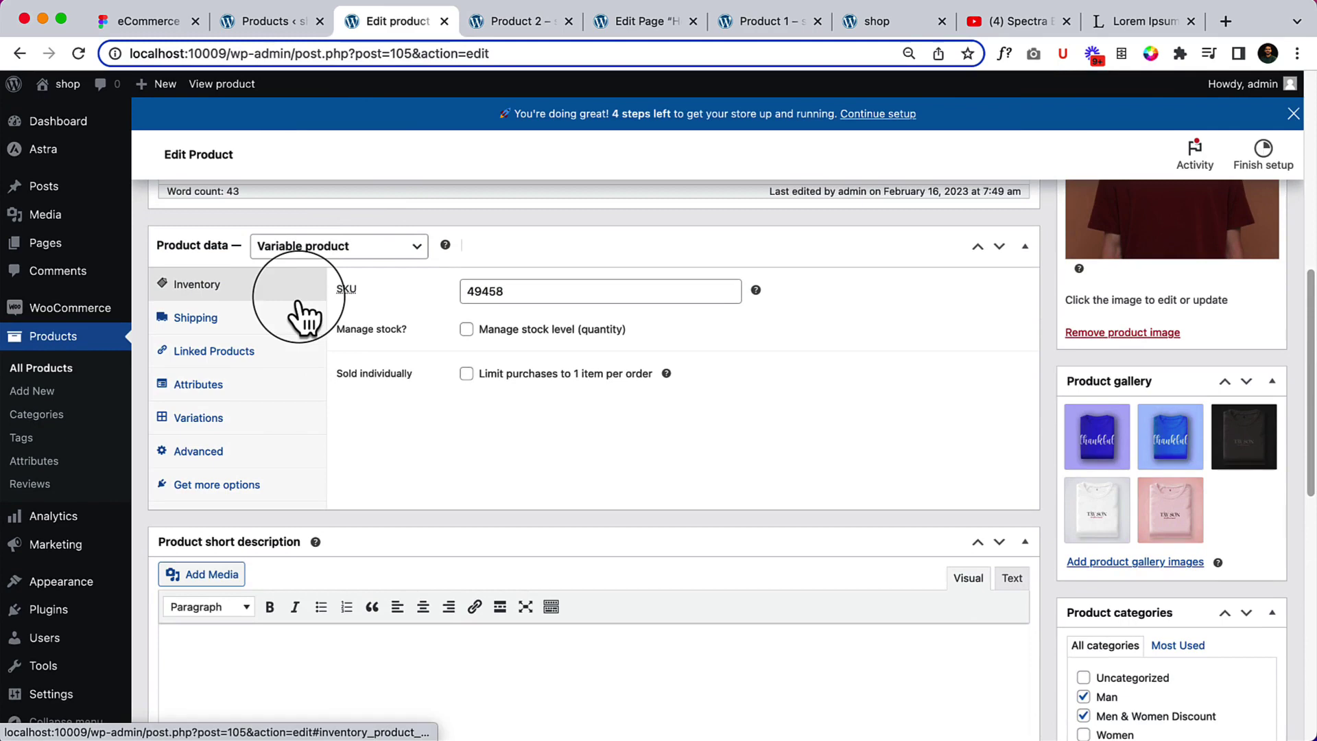
# Switch to YouTube, open the video "Complete WooCommerce Tutorial for Beginners - 101 Guide 2022" and skip its ad.
pyautogui.click(1033, 32)
pyautogui.scroll(-1, 1070, 498)
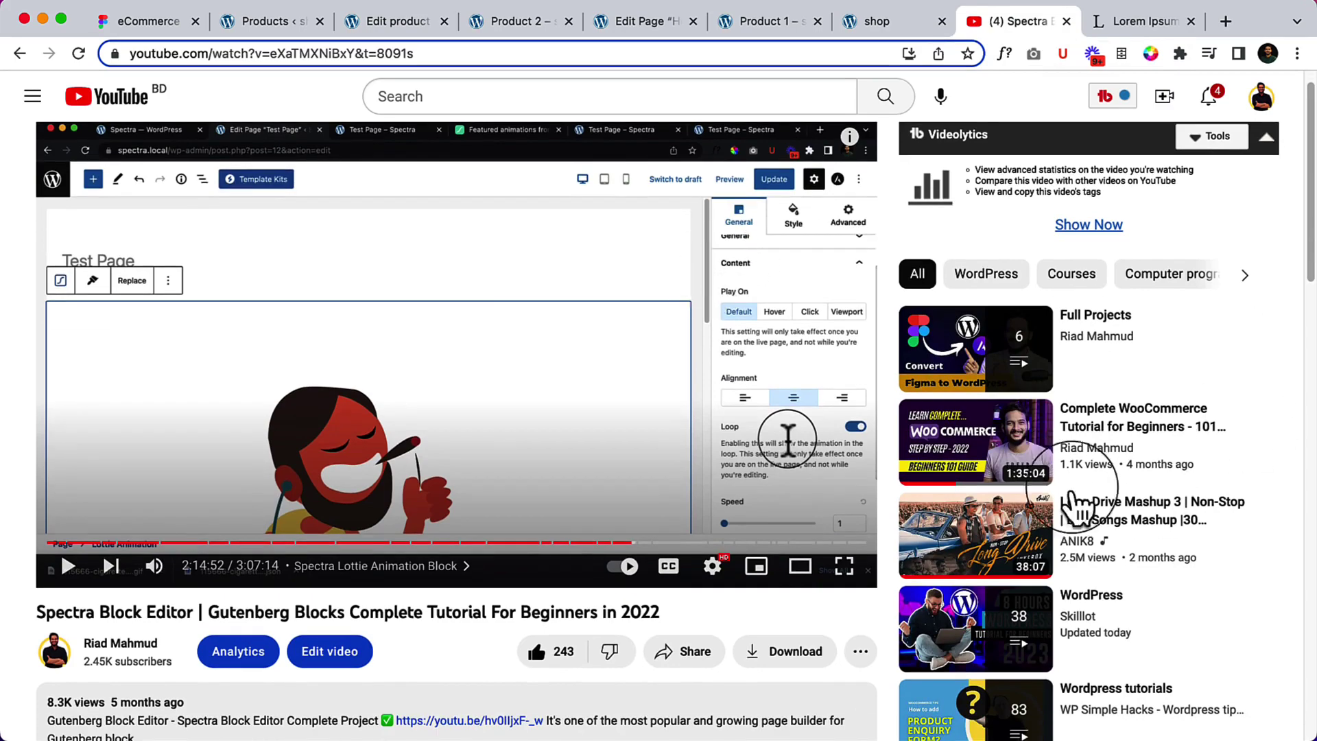
pyautogui.click(1075, 440)
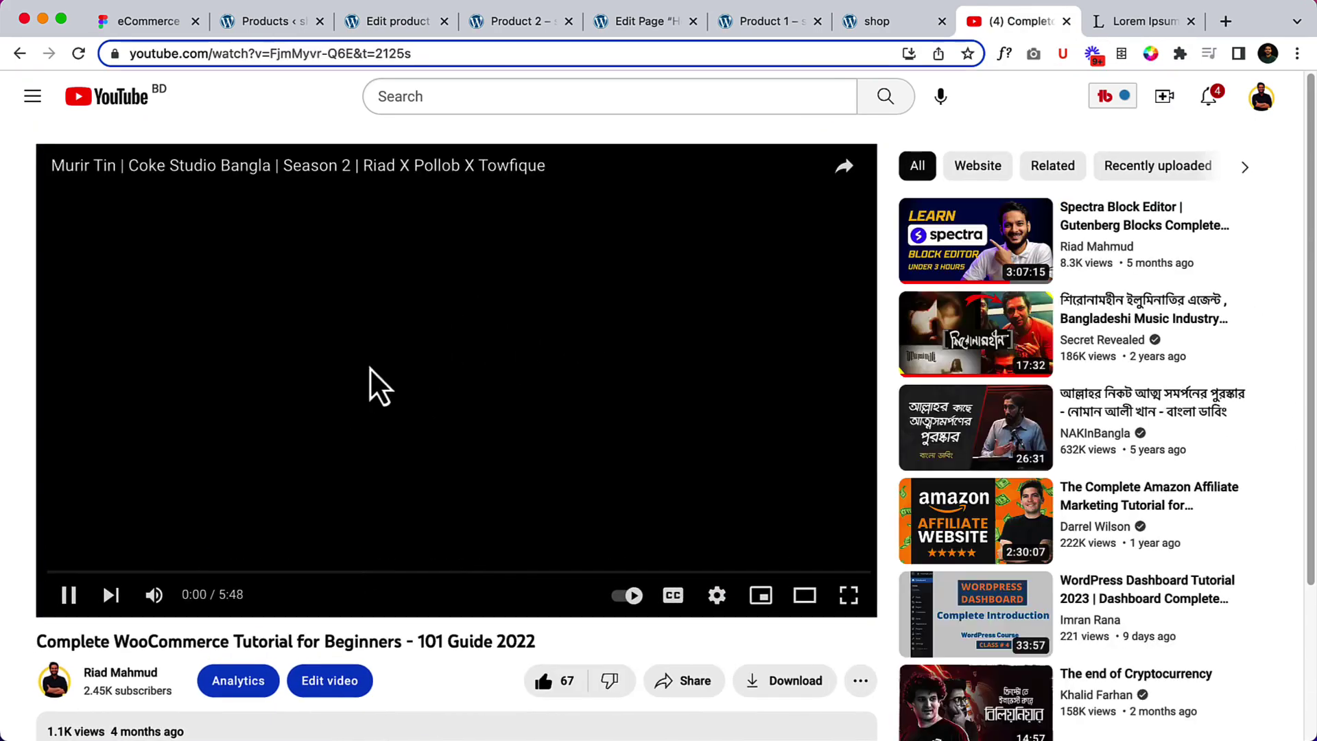
pyautogui.scroll(-2, 389, 364)
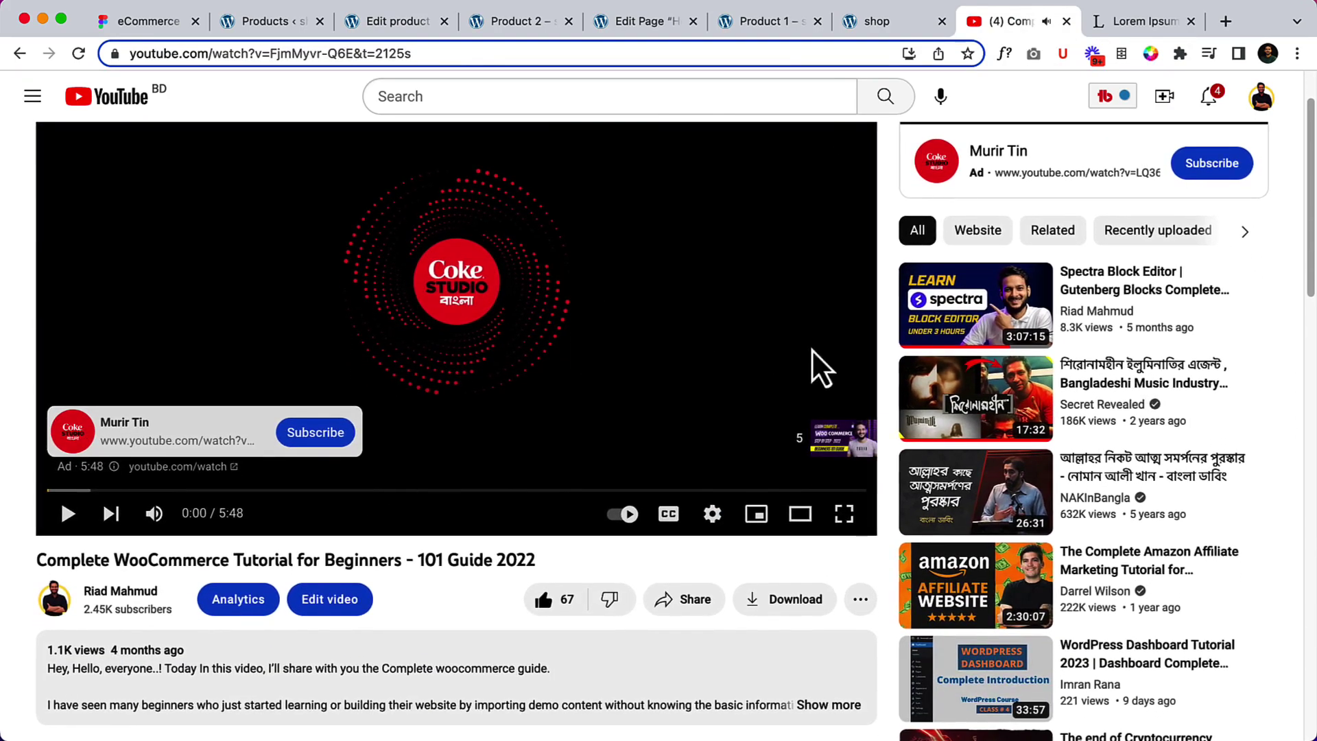
pyautogui.scroll(1, 614, 325)
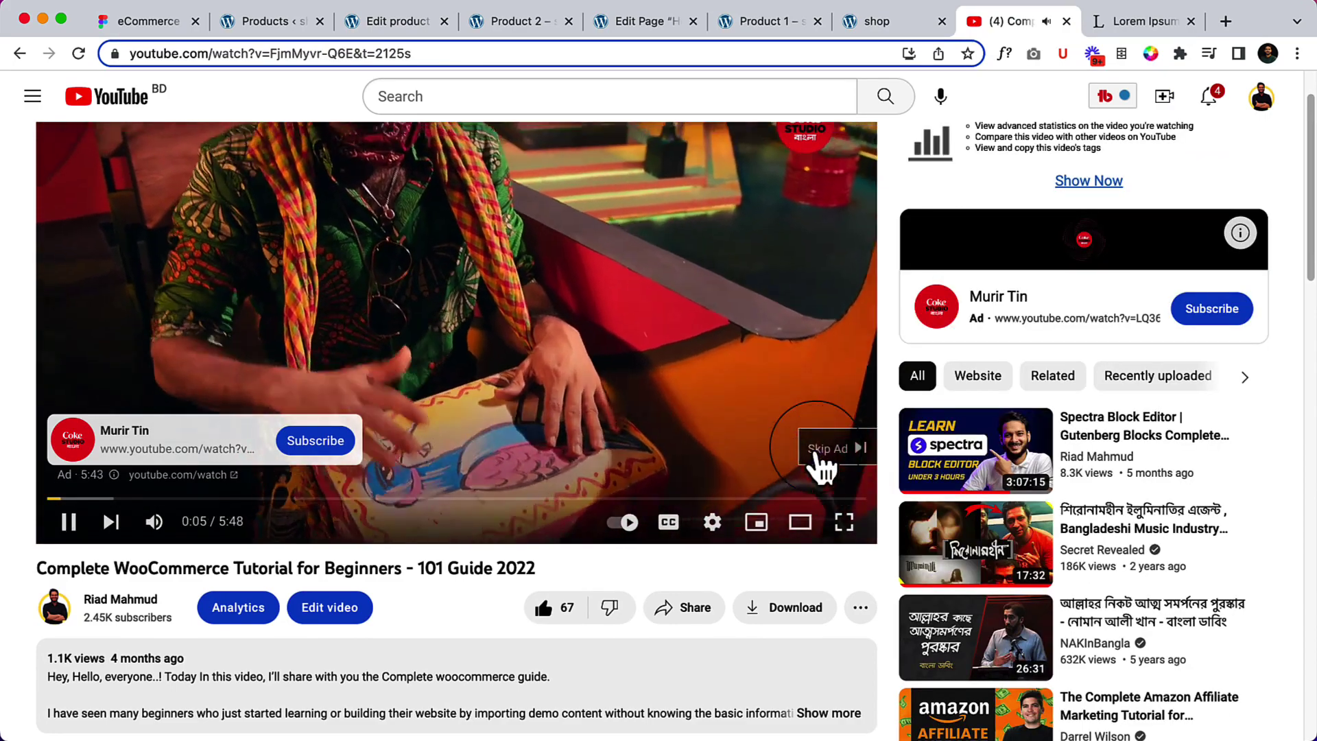
pyautogui.click(819, 454)
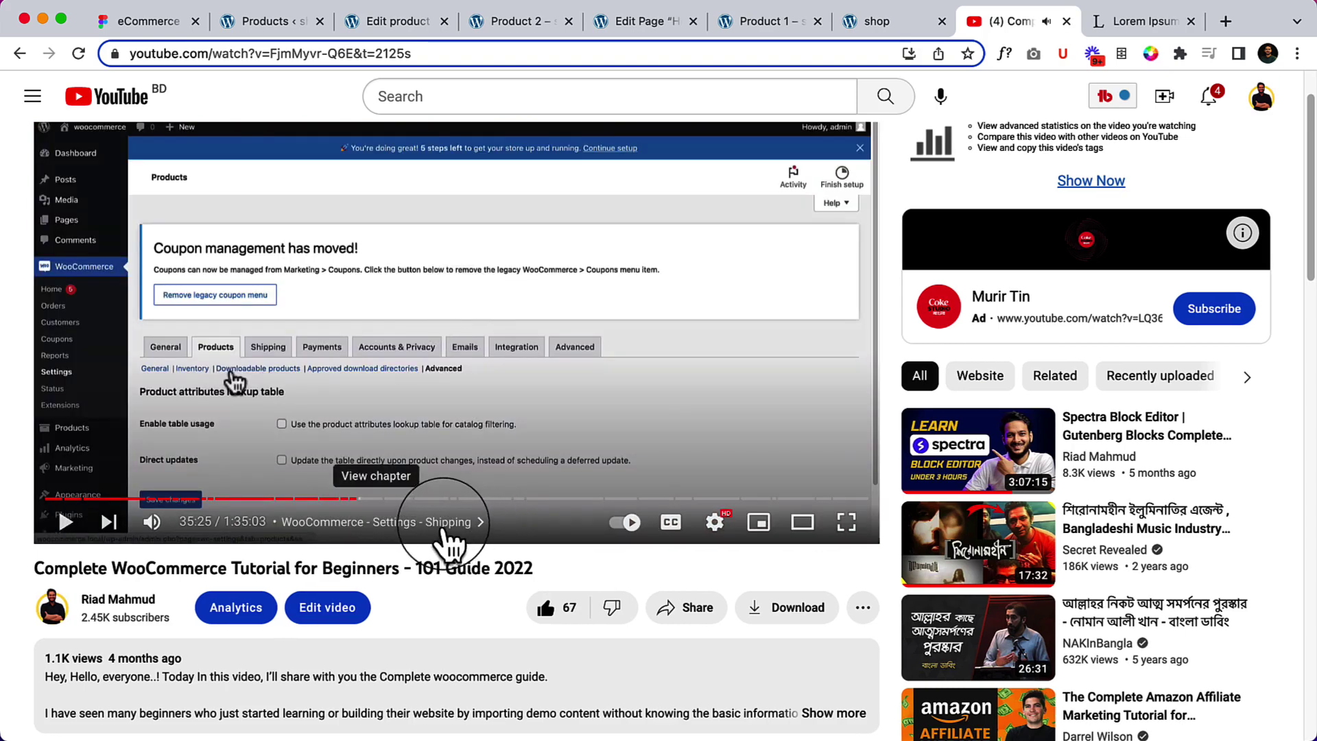
# Browse the tutorial video's chapter list down to the Outro, and return to the Product 2 editor.
pyautogui.click(445, 522)
pyautogui.scroll(-2, 1159, 411)
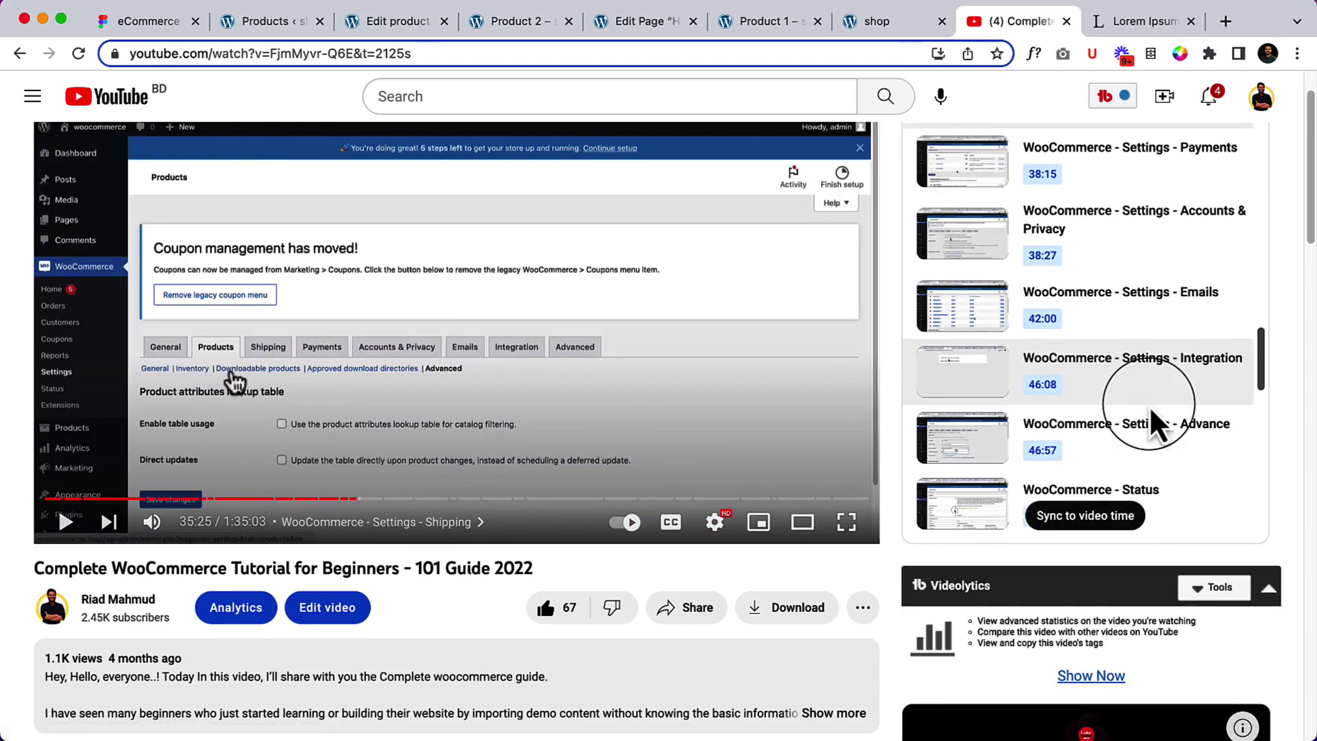
pyautogui.scroll(-15, 1150, 405)
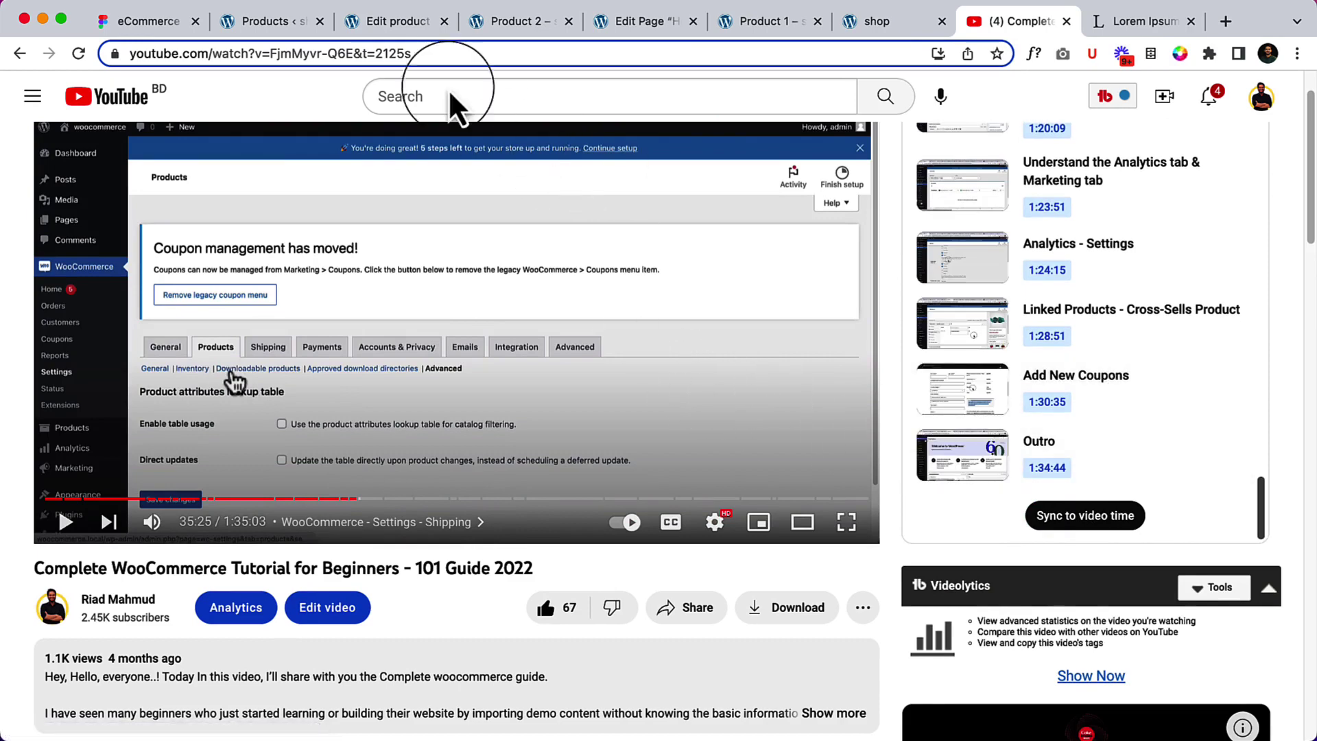
pyautogui.click(410, 33)
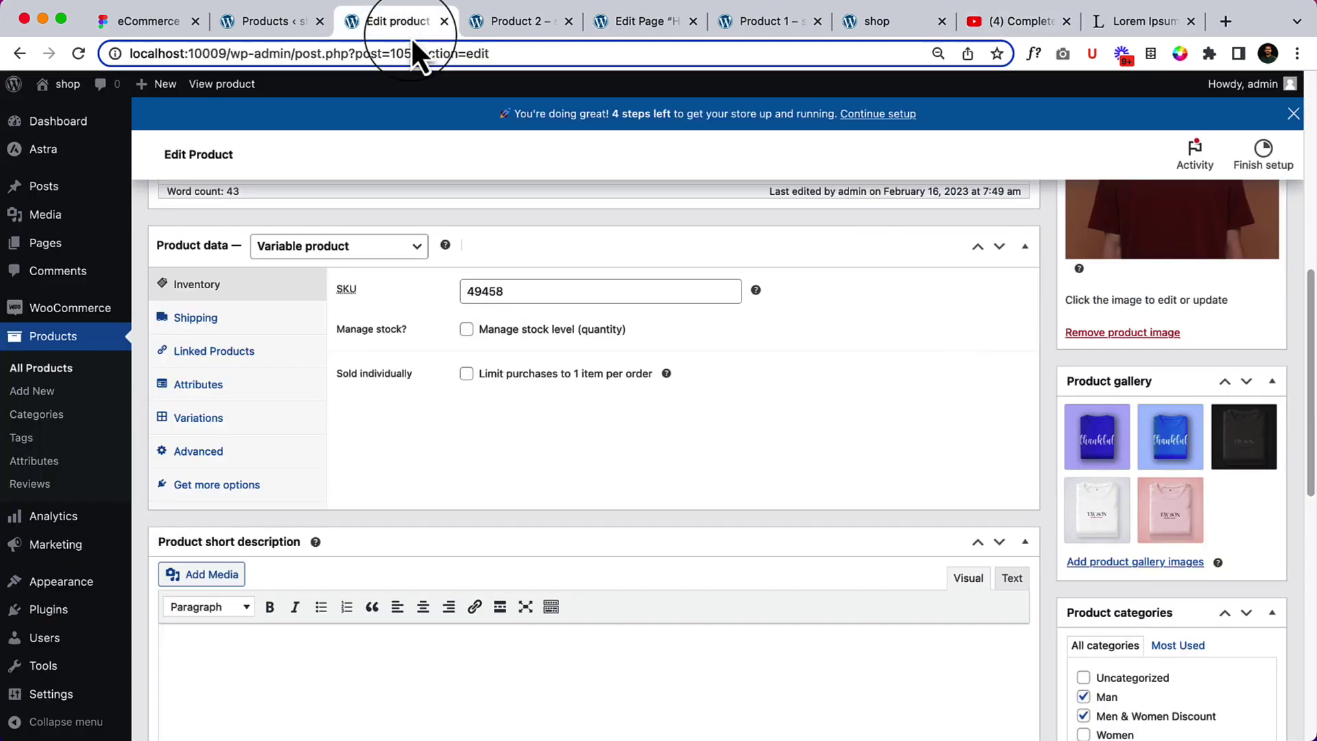
pyautogui.scroll(10, 726, 282)
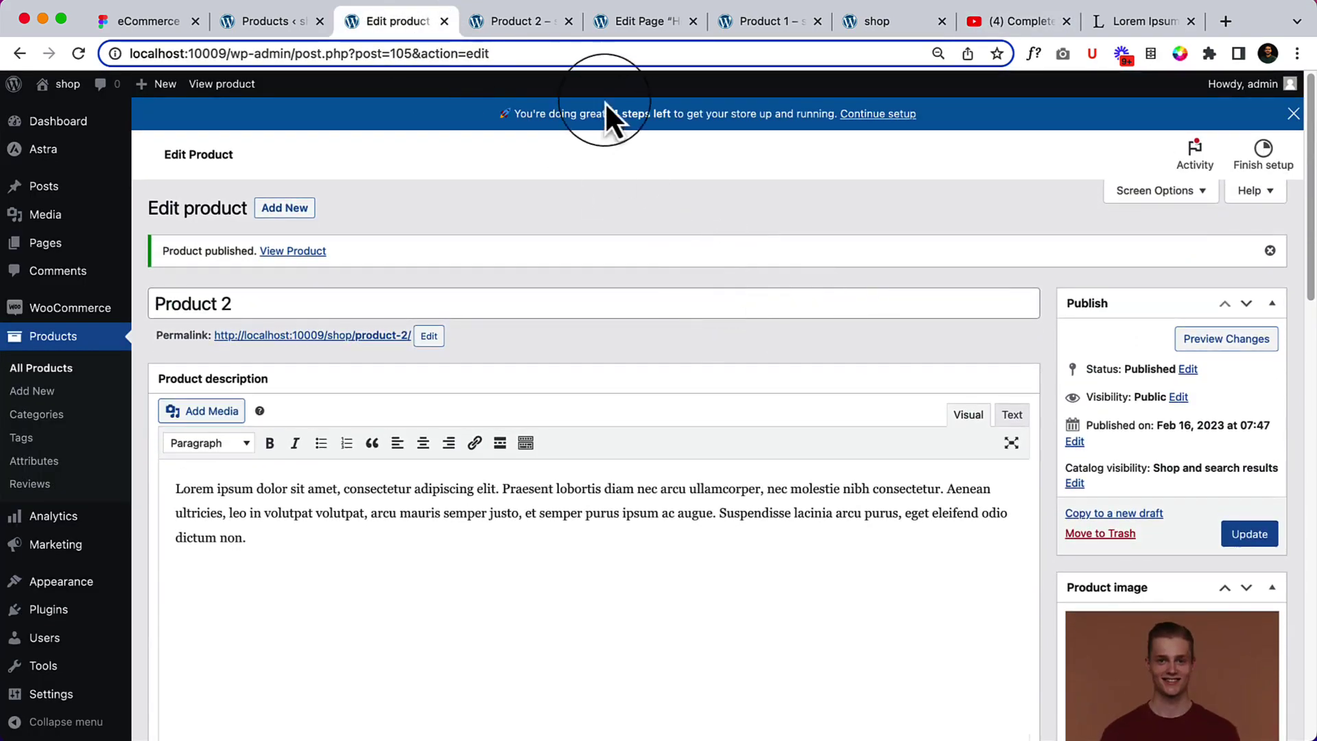
# Return to the products list and open the new-product form in a separate browser tab.
pyautogui.click(522, 21)
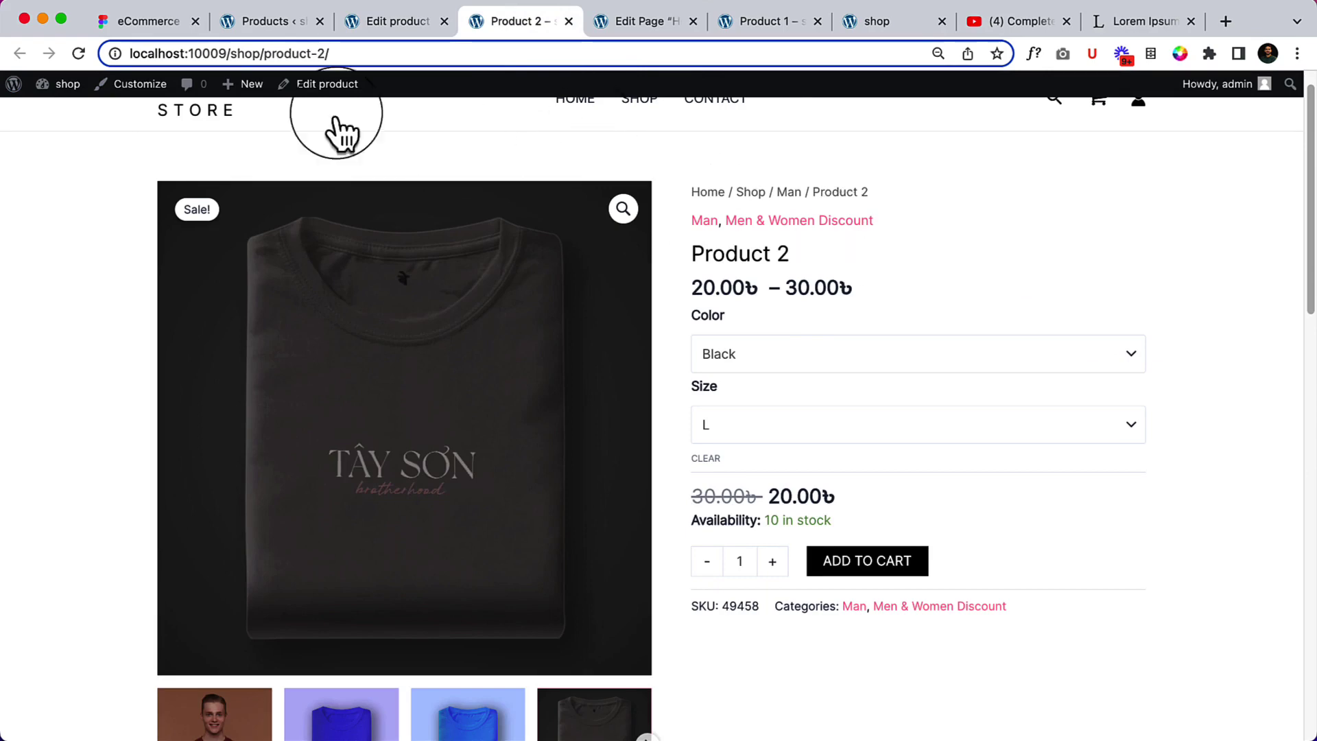
pyautogui.click(275, 21)
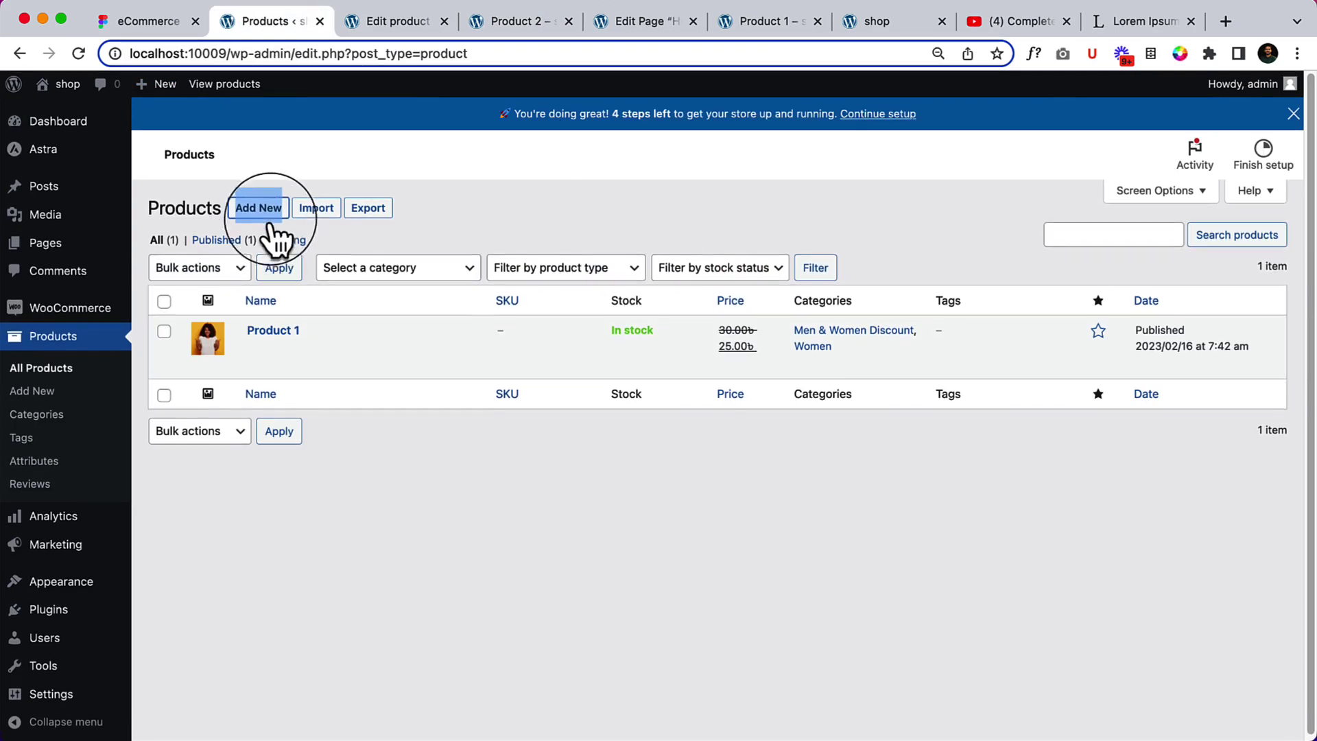
pyautogui.rightClick(275, 213)
pyautogui.click(298, 224)
pyautogui.click(372, 22)
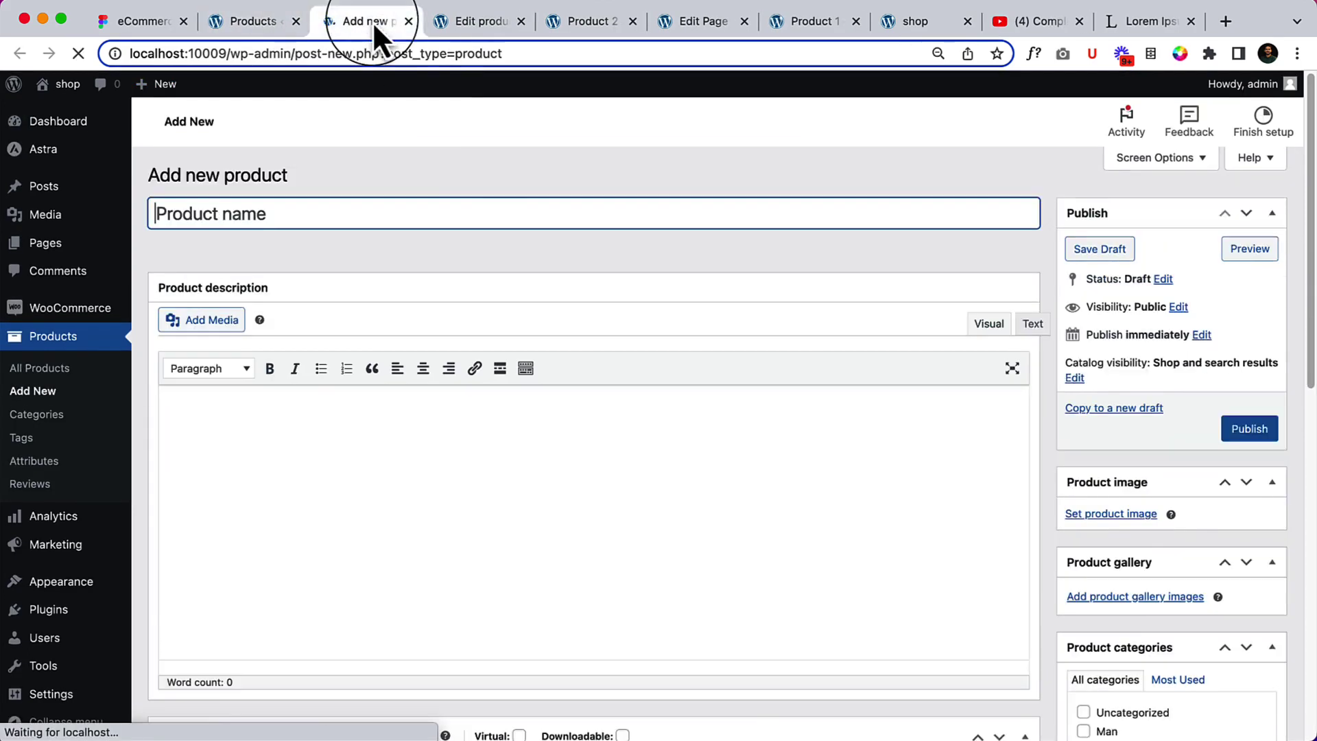
# Title the new product Product 2 and fill its description with the Lorem ipsum paragraph.
pyautogui.write('Product 2')
pyautogui.press('Tab')
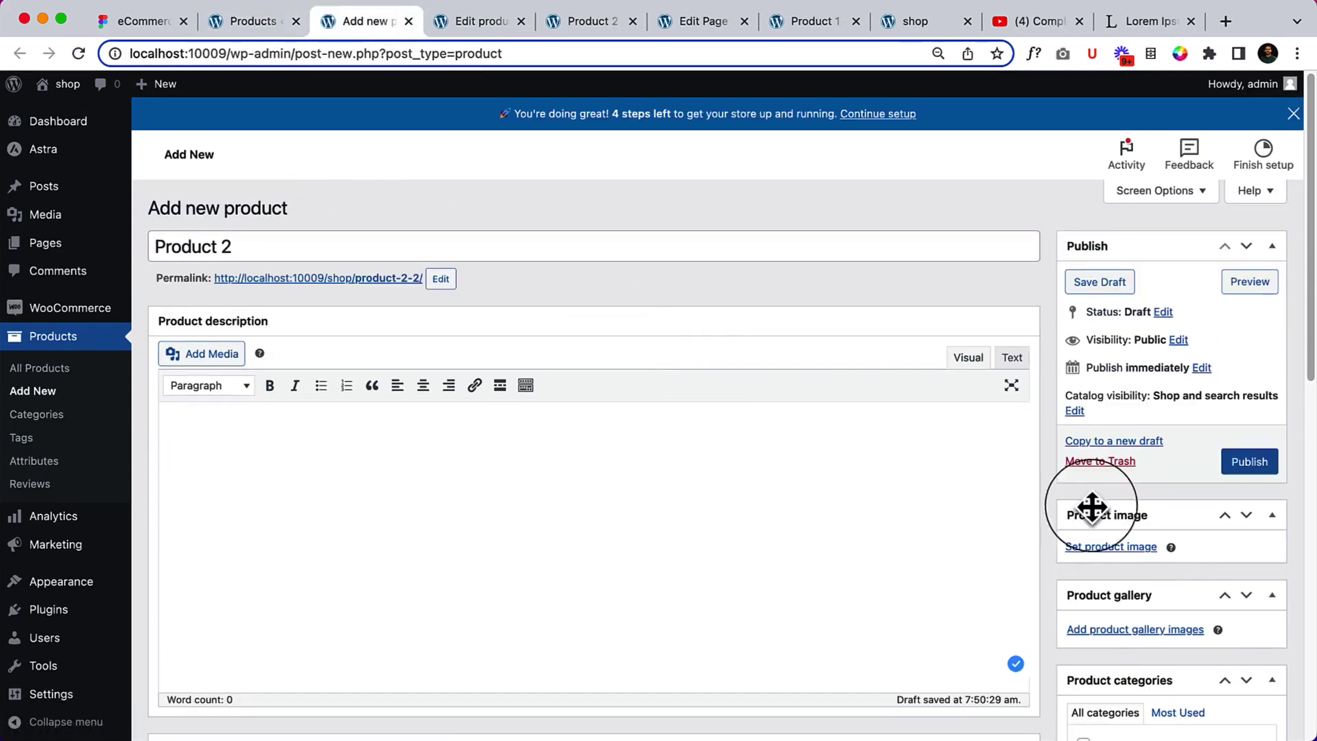
pyautogui.write('Lorem ipsum dolor sit amet, consectetur adipiscing elit. Praesent lobortis diam nec arcu ullamcorper, nec molestie nibh consectetur. Aenean ultricies, leo in volutpat volutpat, arcu mauris semper justo, et semper purus ipsum ac augue. Suspendisse lacinia arcu purus, eget eleifend odio dictum non.')
# Set the photo of the man in the white T-shirt making an OK sign as the product image.
pyautogui.scroll(-2, 982, 582)
pyautogui.click(1133, 421)
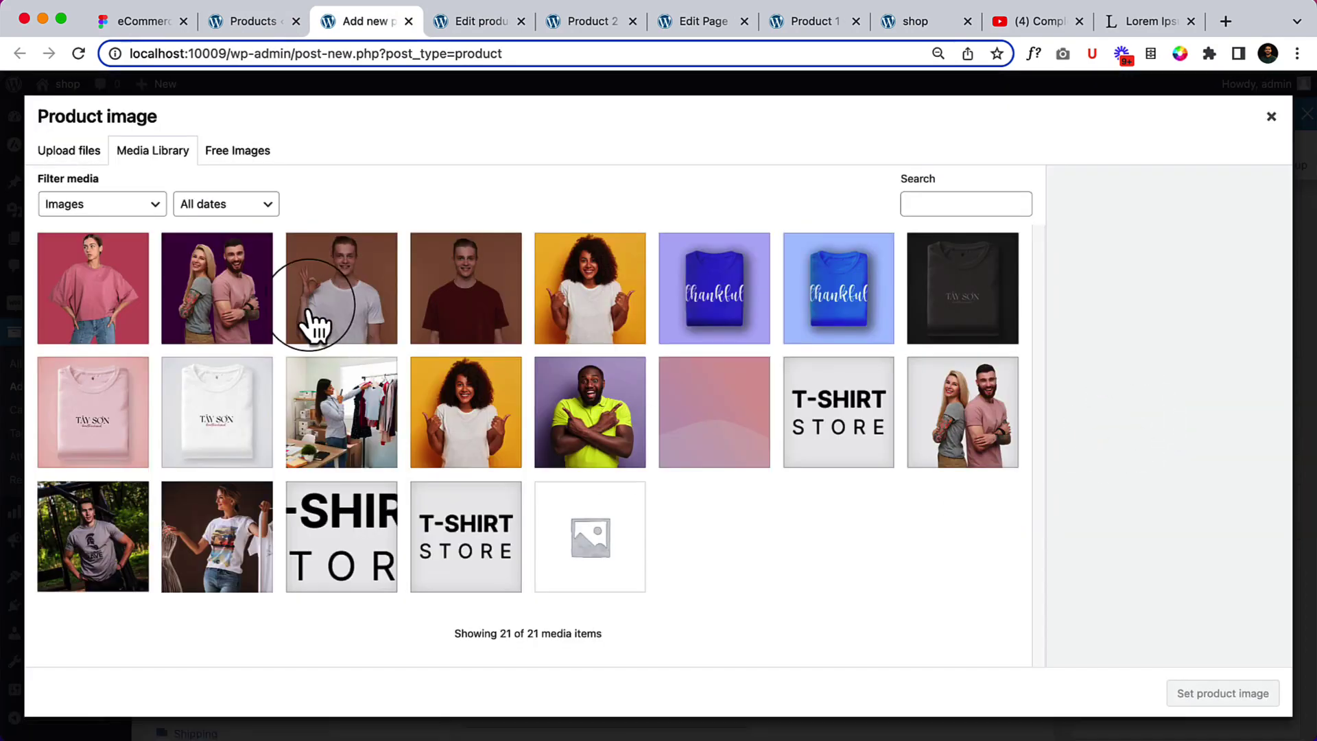
pyautogui.click(312, 319)
pyautogui.click(1177, 694)
# Set the product's regular price to 340 and its sale price to 300.
pyautogui.scroll(-5, 800, 525)
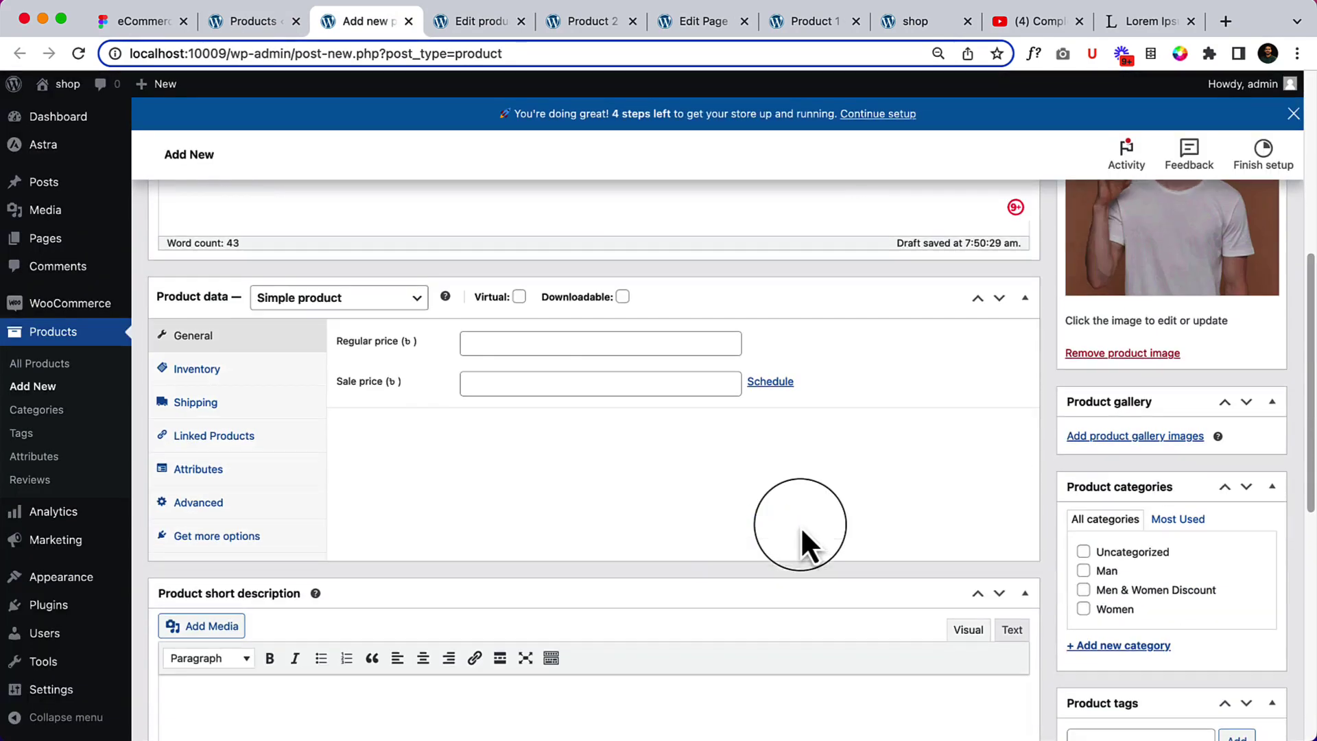
pyautogui.click(519, 339)
pyautogui.write('340')
pyautogui.press('Tab')
pyautogui.write('300')
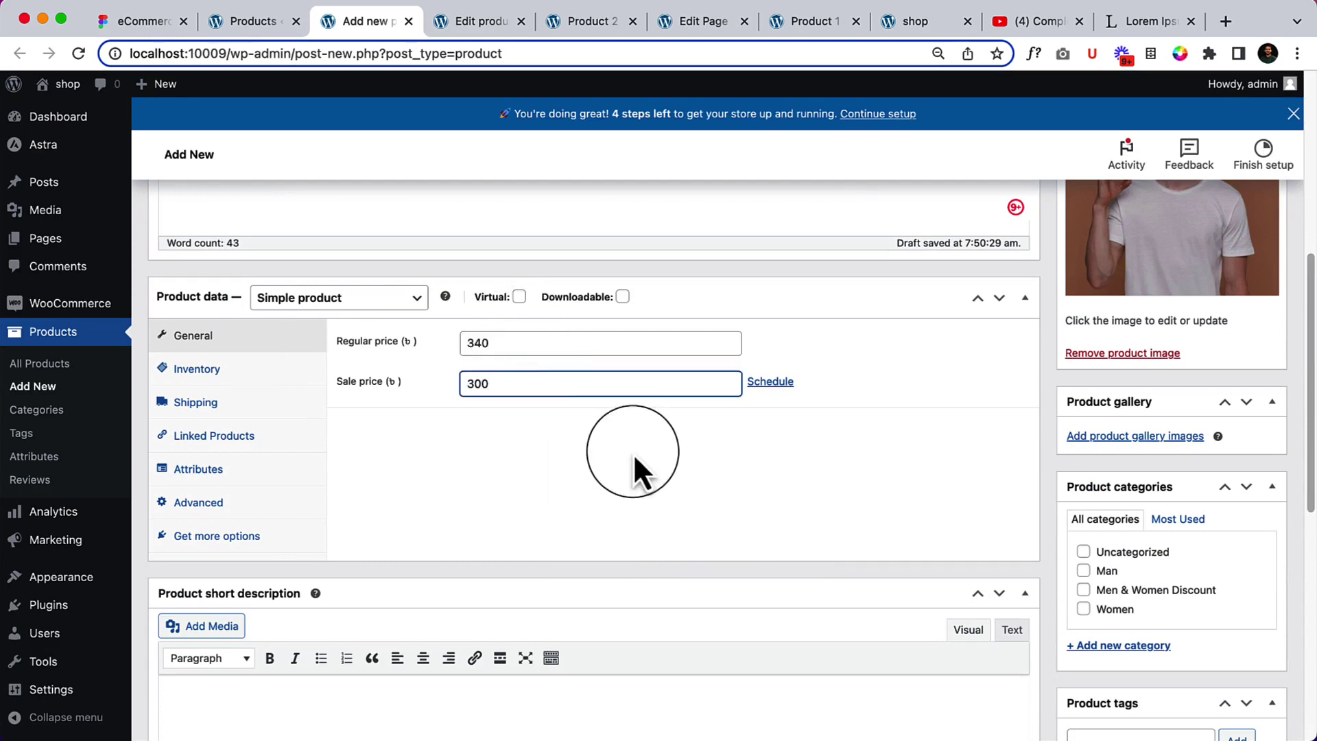
# Assign the product to the Man, Men & Women Discount and Women categories.
pyautogui.click(1098, 570)
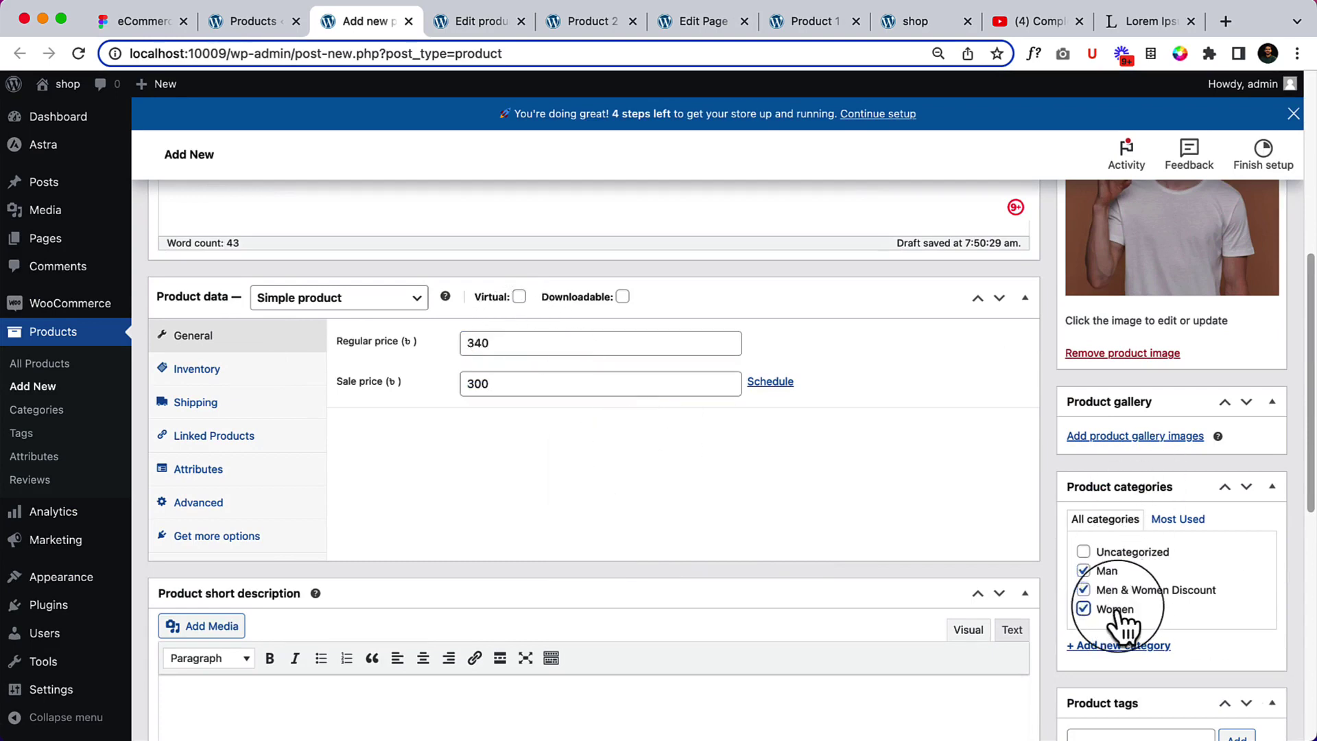
pyautogui.scroll(-10, 1117, 623)
pyautogui.scroll(10, 1118, 618)
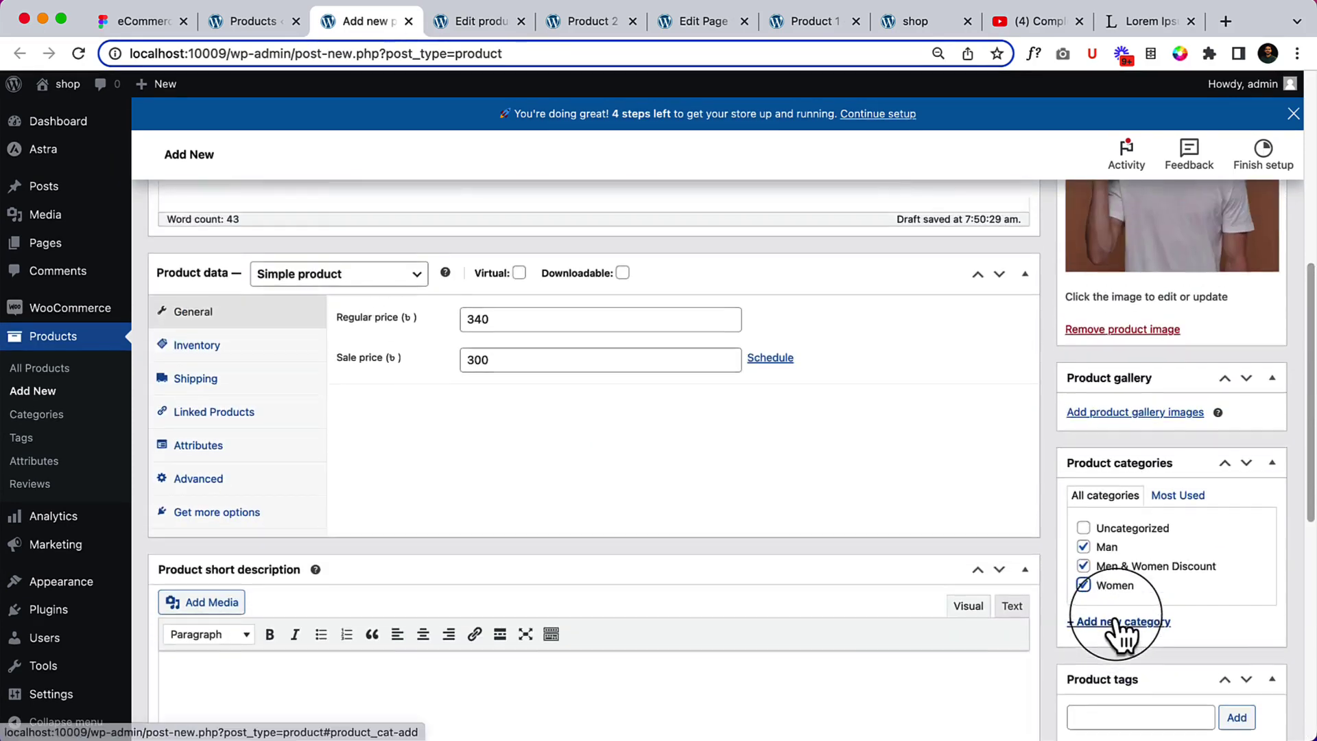
# Add the five folded T-shirt images and the clothing-rack photo to the product gallery.
pyautogui.scroll(-1, 1132, 514)
pyautogui.click(1140, 405)
pyautogui.click(708, 353)
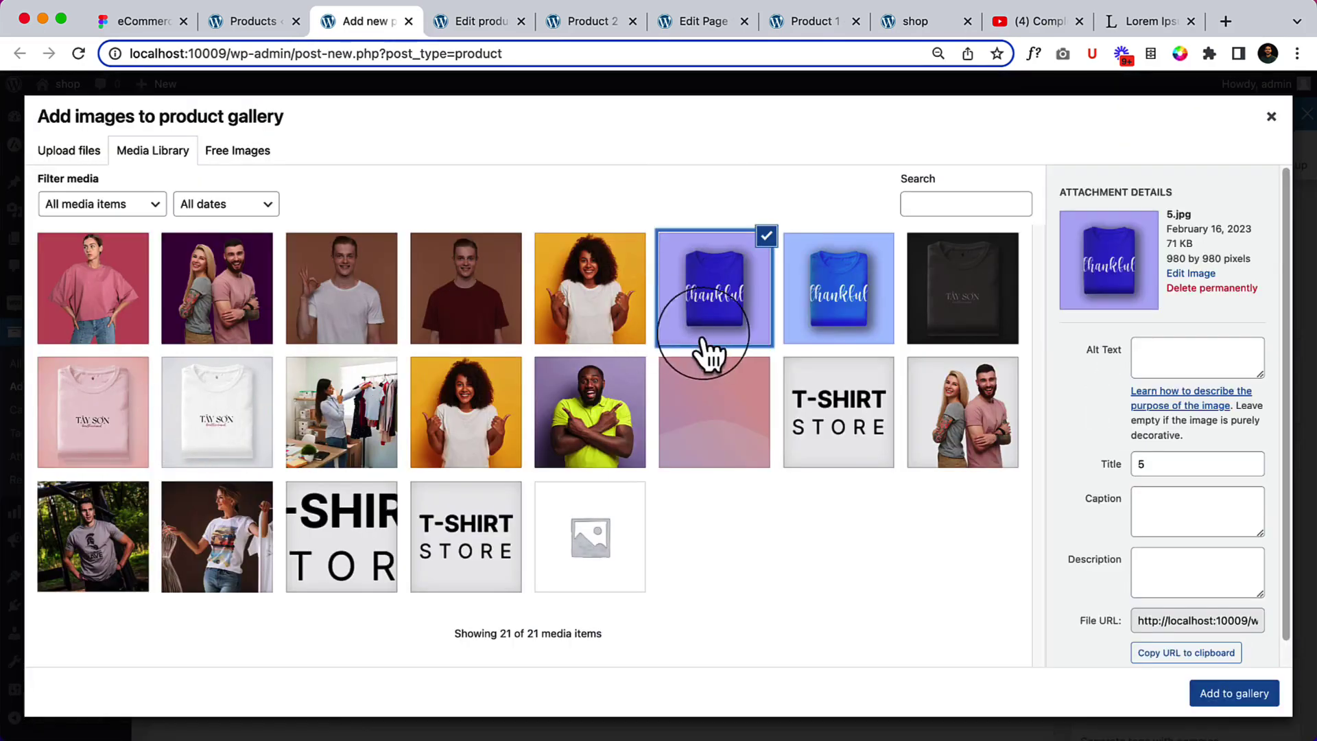
pyautogui.click(866, 316)
pyautogui.click(969, 323)
pyautogui.click(67, 378)
pyautogui.click(231, 456)
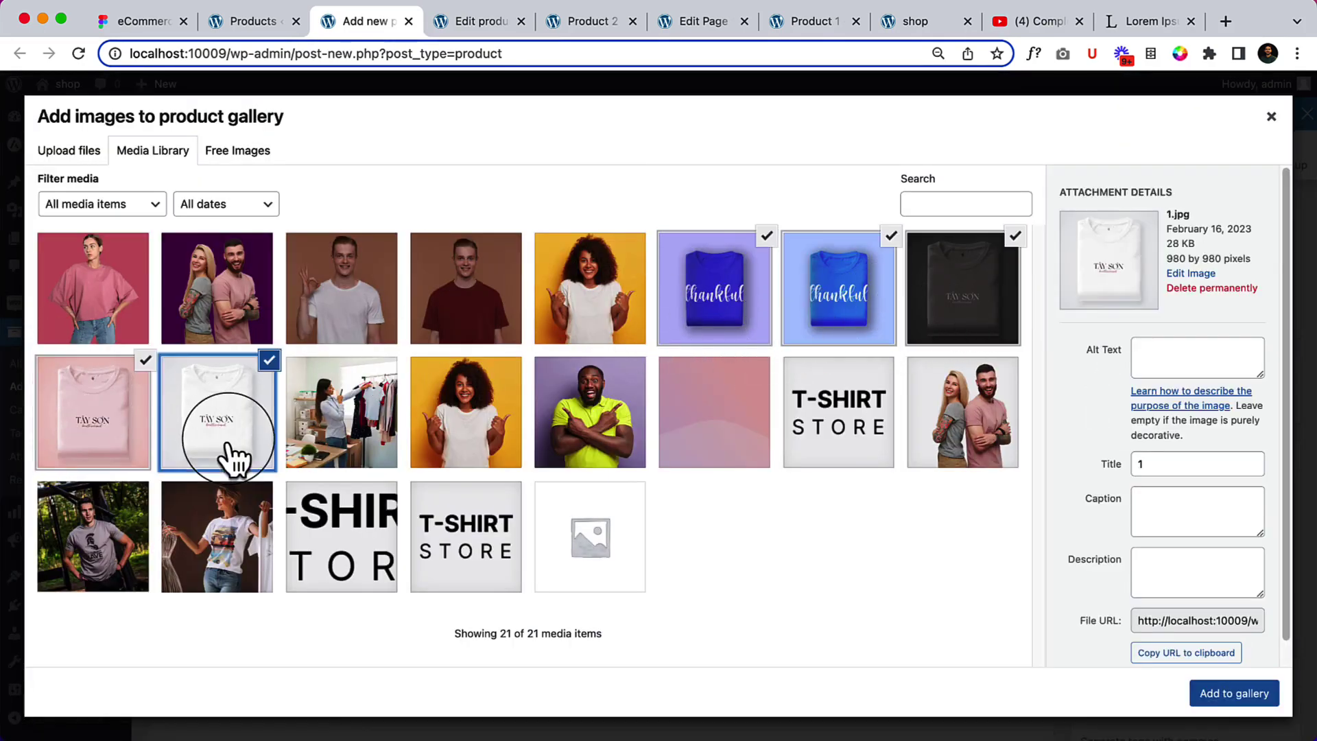
pyautogui.click(338, 446)
pyautogui.click(1252, 700)
# Publish the product and change its title to Product 3.
pyautogui.scroll(6, 1255, 468)
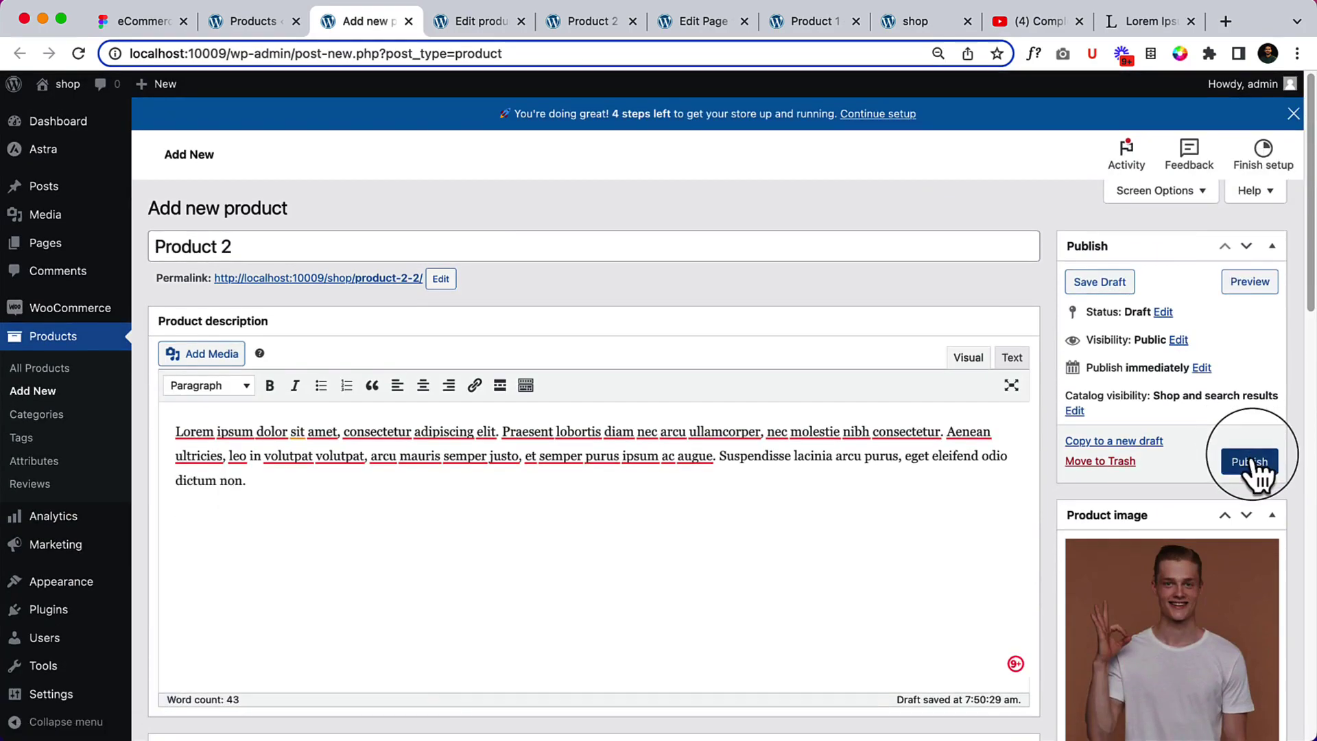
pyautogui.click(1250, 462)
pyautogui.click(354, 309)
pyautogui.press('BackSpace')
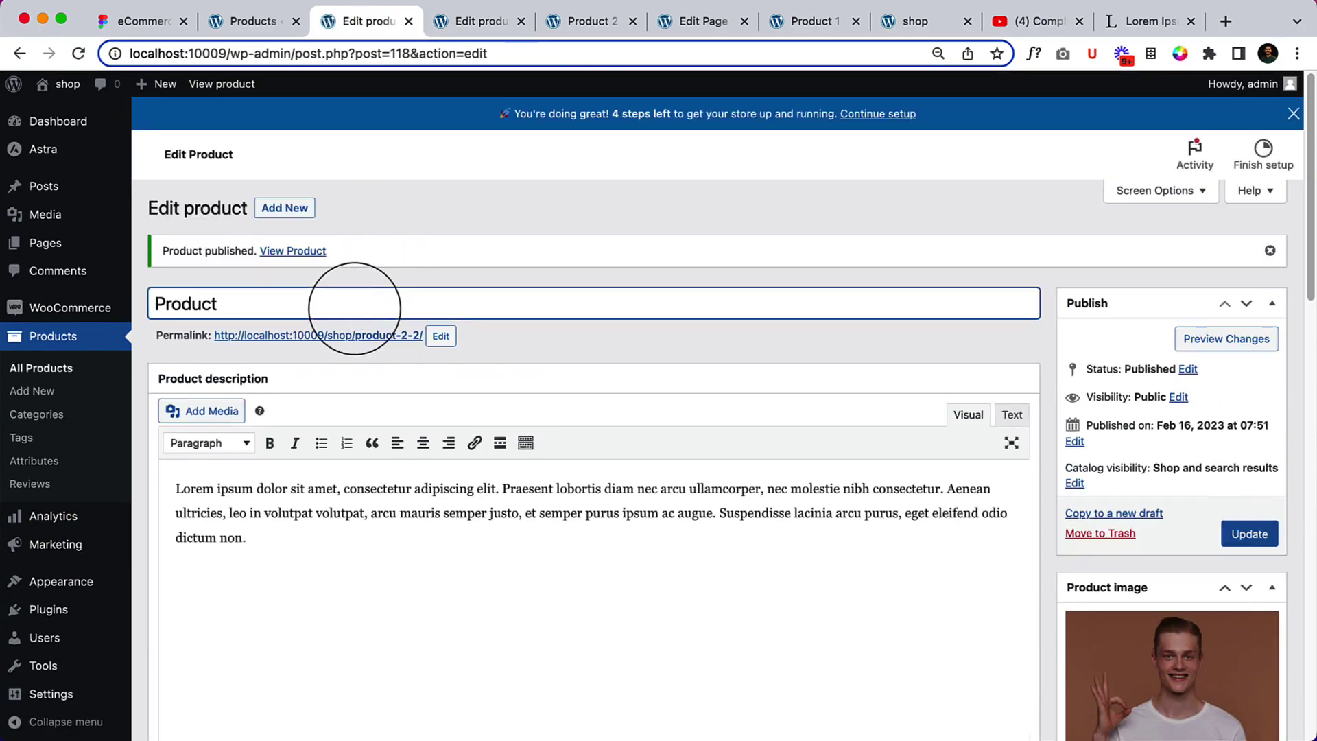
pyautogui.write('3')
# Change the permalink slug to product-3 and update the product.
pyautogui.click(442, 336)
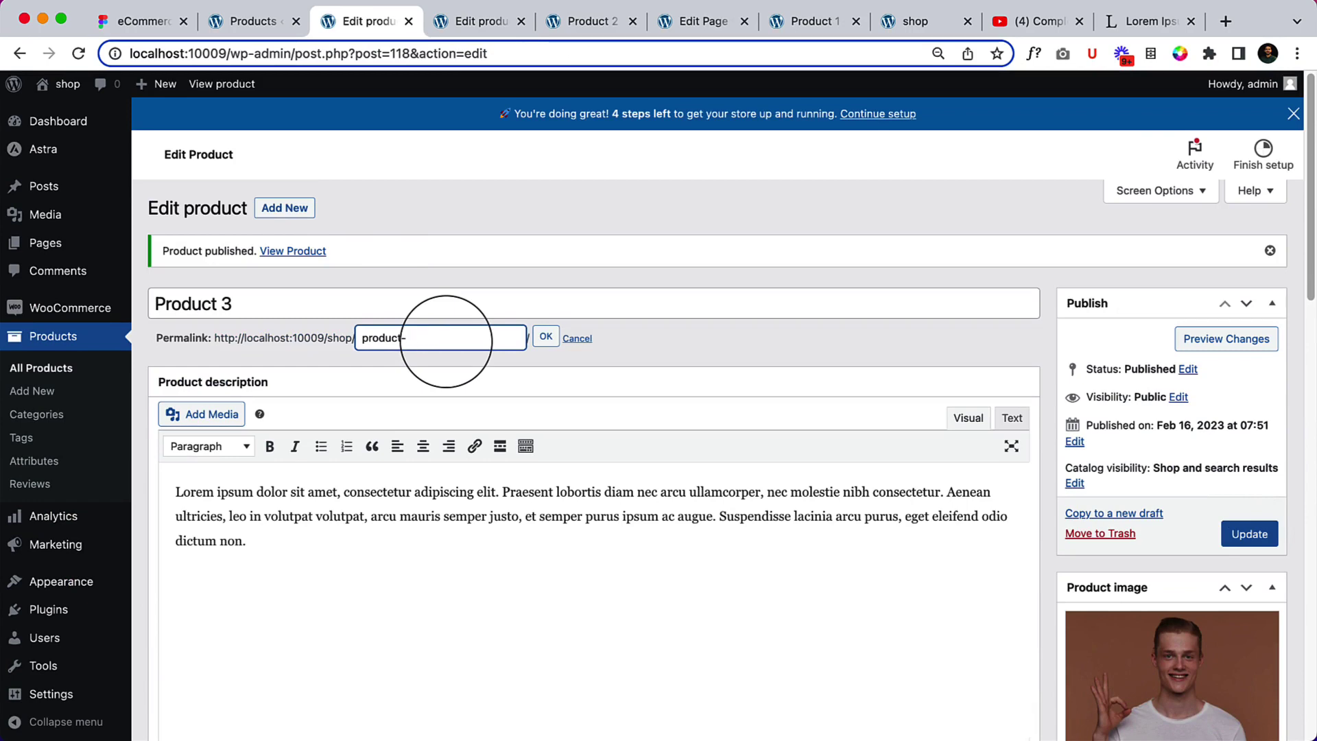
pyautogui.press('BackSpace')
pyautogui.write('3')
pyautogui.click(546, 336)
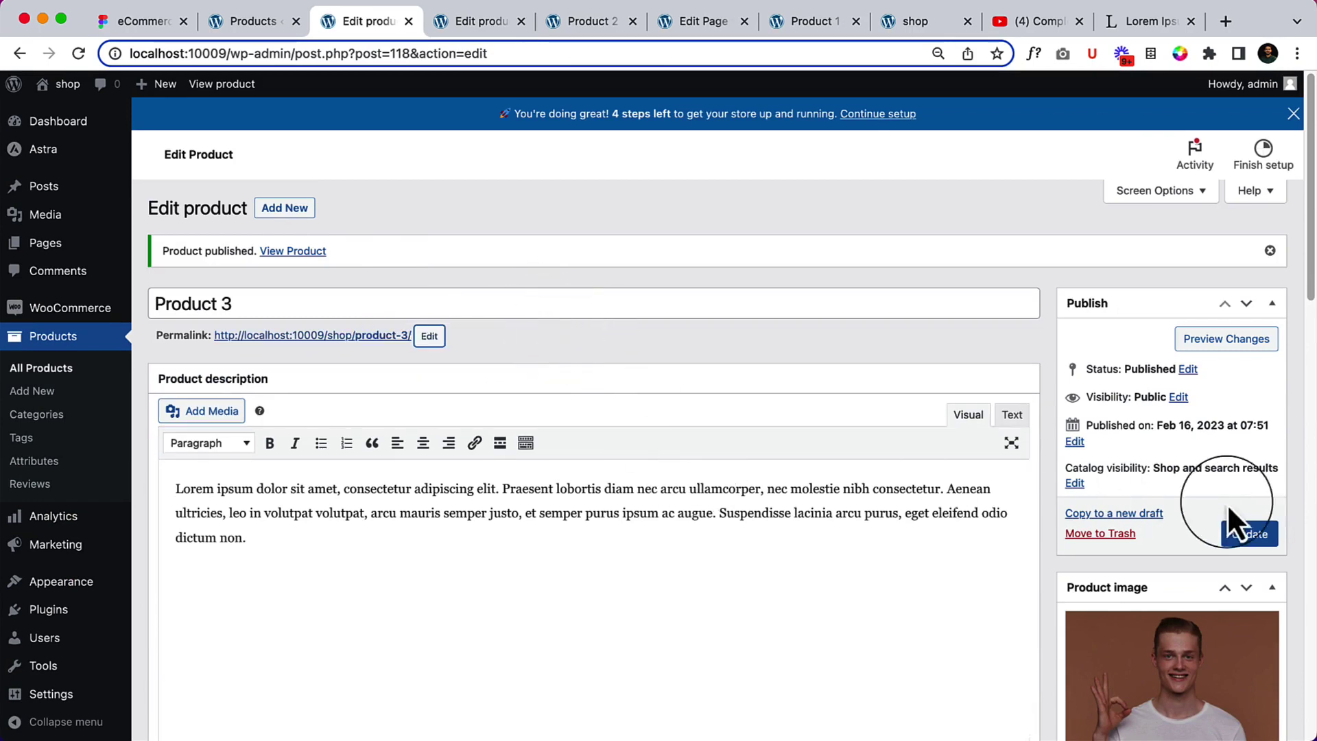
pyautogui.click(1248, 533)
# Close the extra Product 2 editor tab and check the product listing on the storefront's Shop page.
pyautogui.click(483, 24)
pyautogui.click(521, 21)
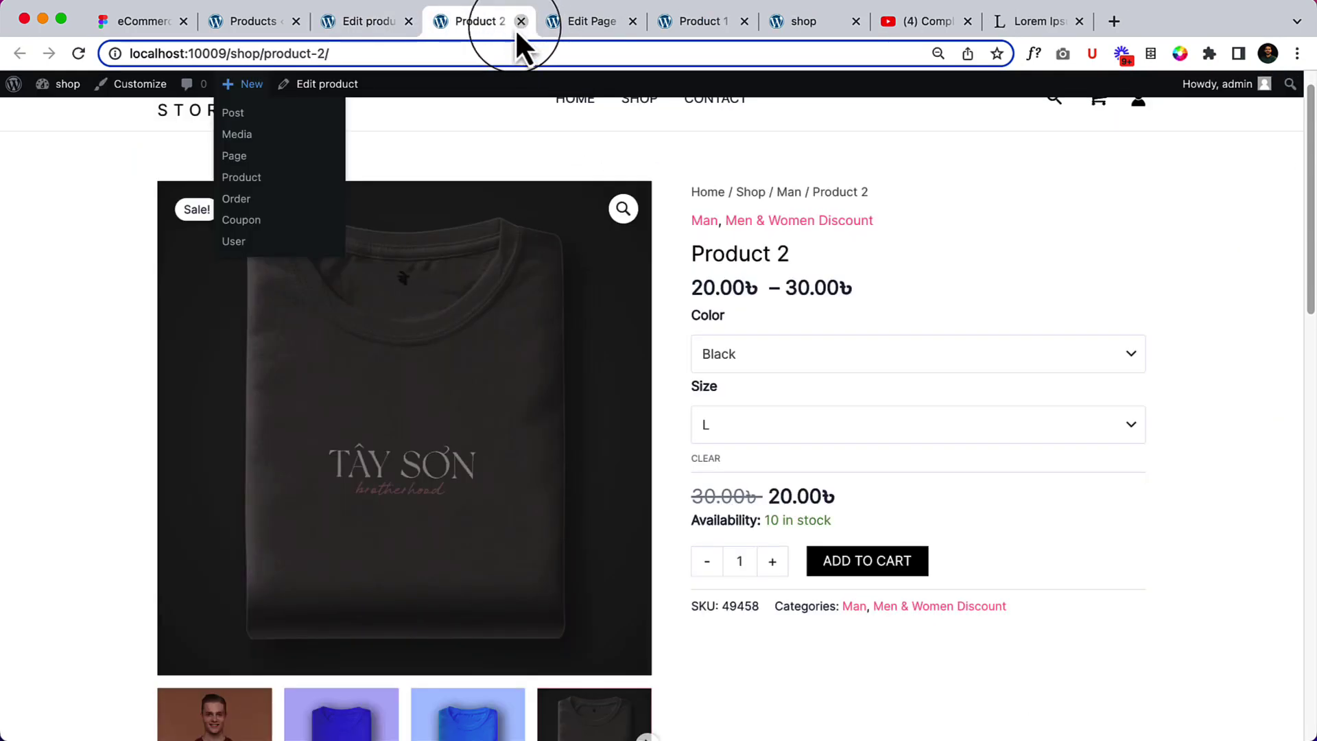
pyautogui.click(634, 102)
pyautogui.scroll(-2, 741, 480)
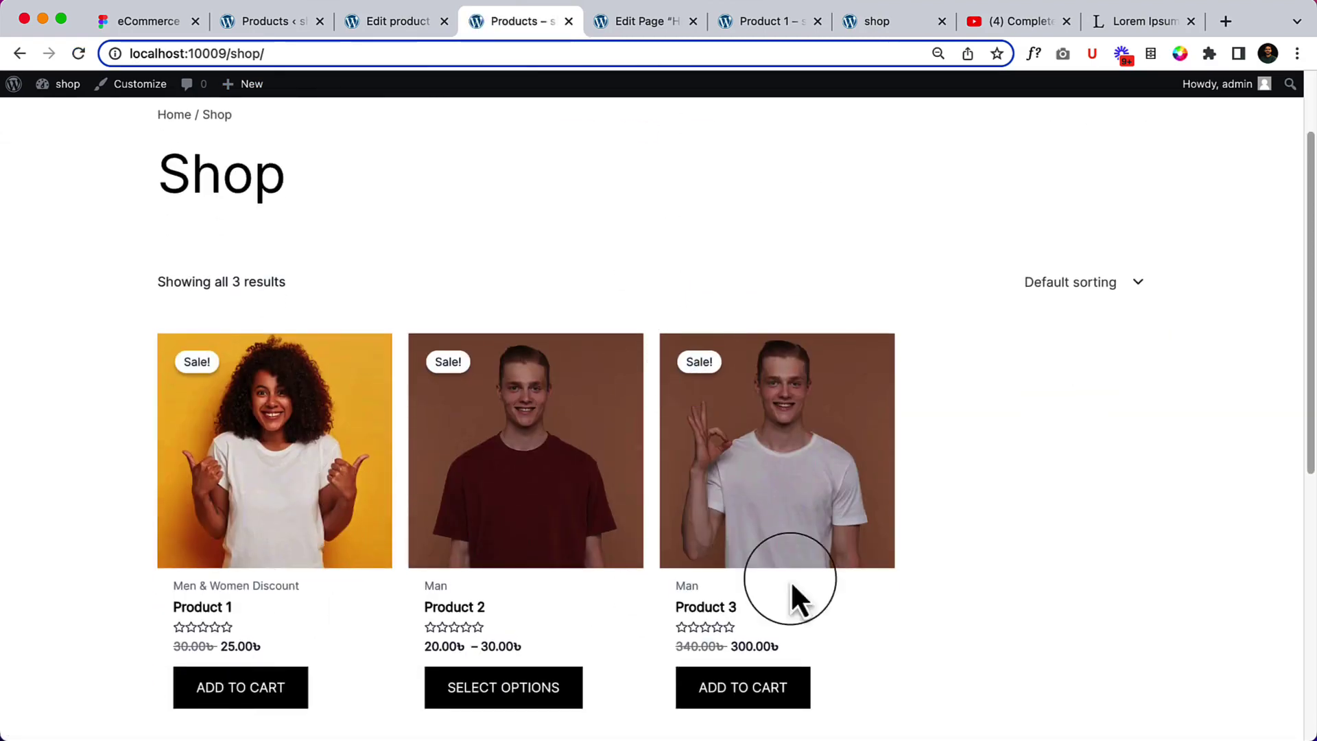
# Start another new product titled Product 4 and paste the Lorem ipsum paragraph as its description.
pyautogui.click(379, 20)
pyautogui.click(303, 208)
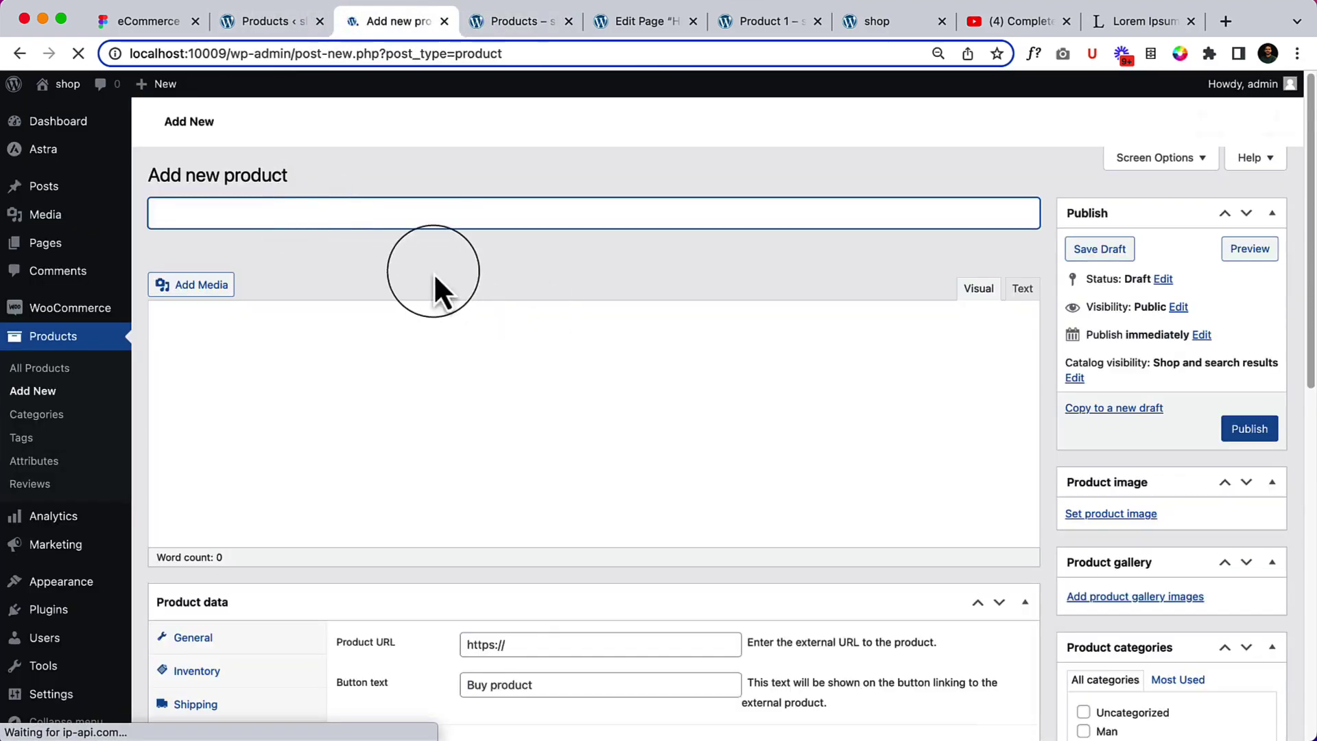
pyautogui.write('Product 4')
pyautogui.click(708, 455)
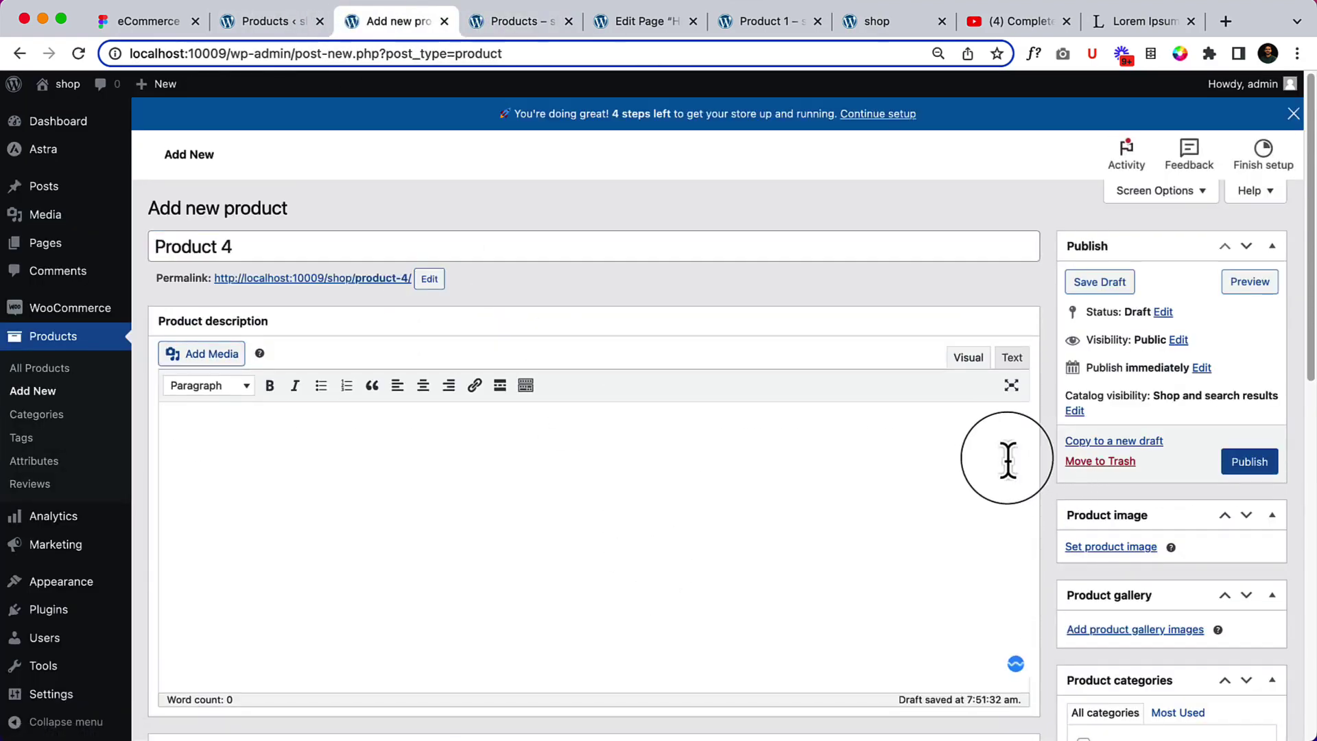
pyautogui.press('super+v')
# Set Product 4's regular price to 200 and sale price to 190, keeping the Simple product type.
pyautogui.scroll(-6, 1007, 466)
pyautogui.click(625, 351)
pyautogui.write('200')
pyautogui.press('Tab')
pyautogui.write('200')
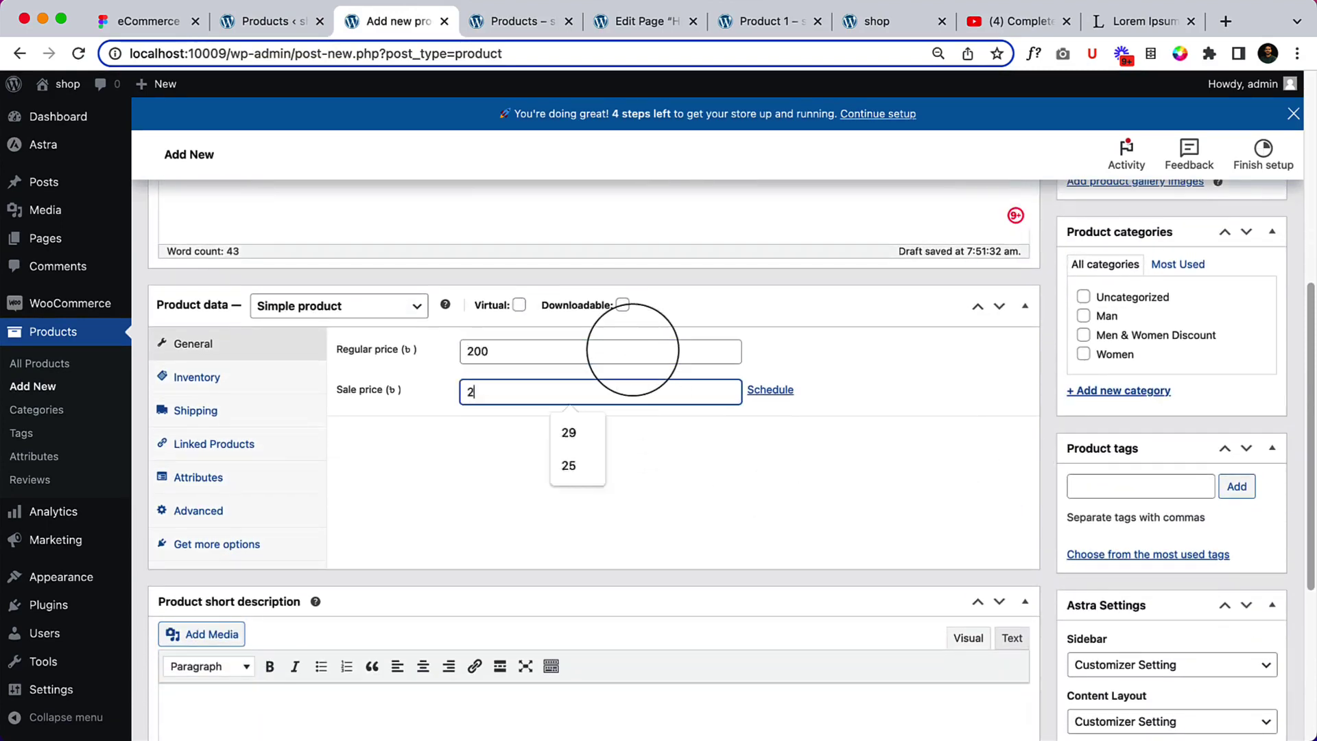
pyautogui.press('BackSpace')
pyautogui.press('BackSpace')
pyautogui.press('BackSpace')
pyautogui.write('190')
pyautogui.click(912, 498)
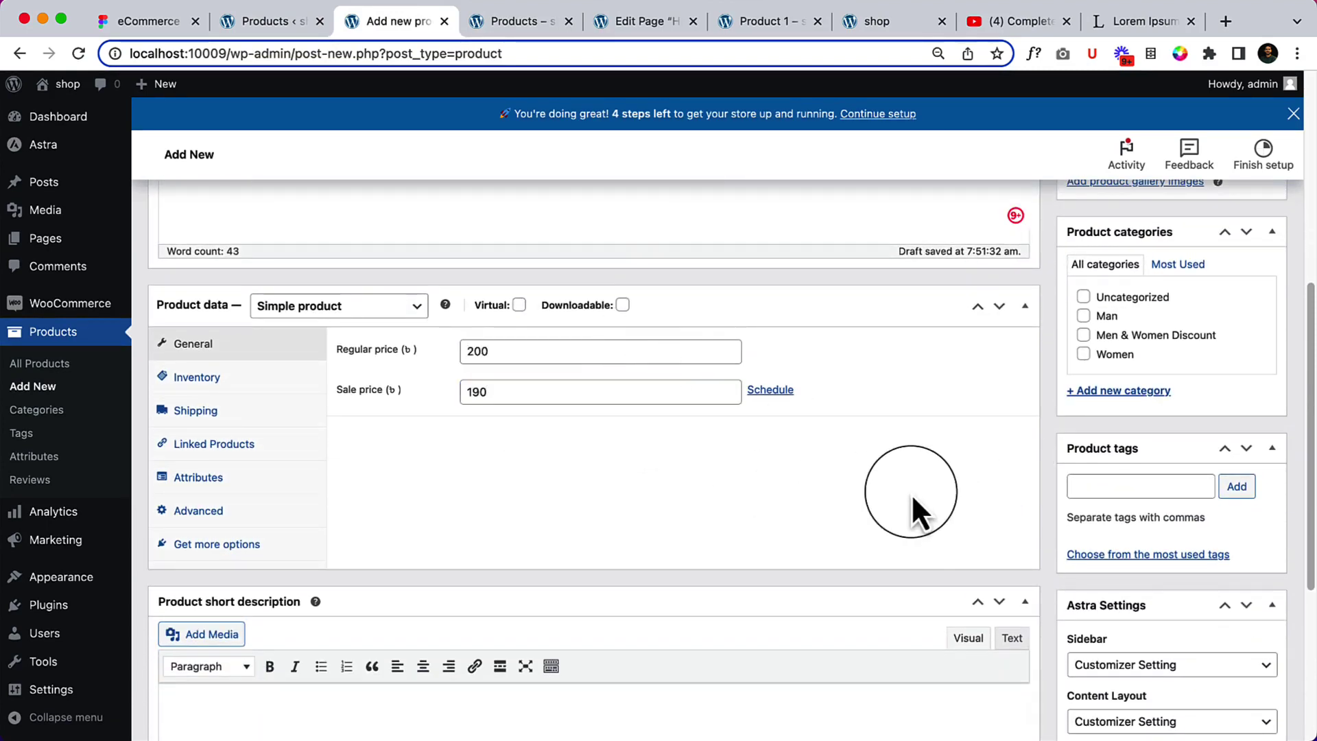
pyautogui.click(409, 306)
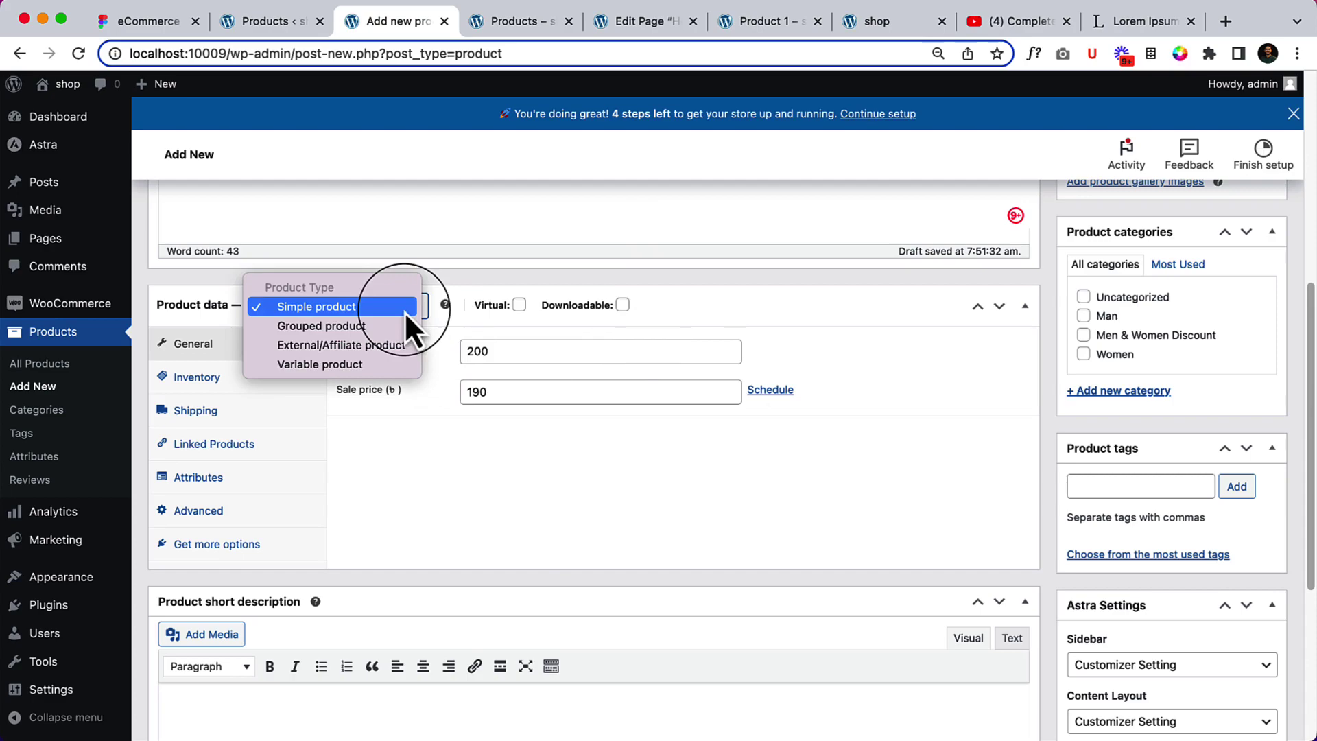
pyautogui.click(664, 463)
# Set the photo of the couple on the dark purple background as Product 4's product image.
pyautogui.scroll(6, 886, 508)
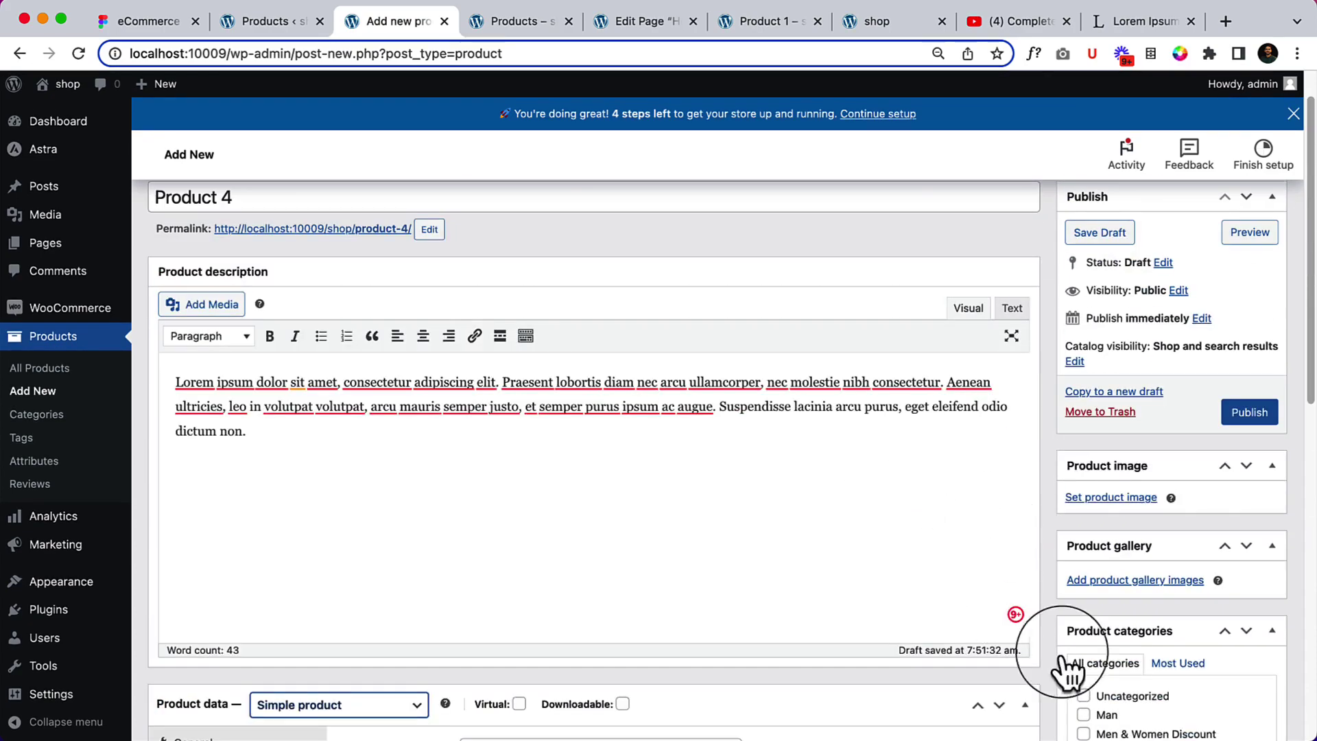
pyautogui.click(1125, 497)
pyautogui.click(471, 317)
pyautogui.click(249, 318)
pyautogui.click(1202, 692)
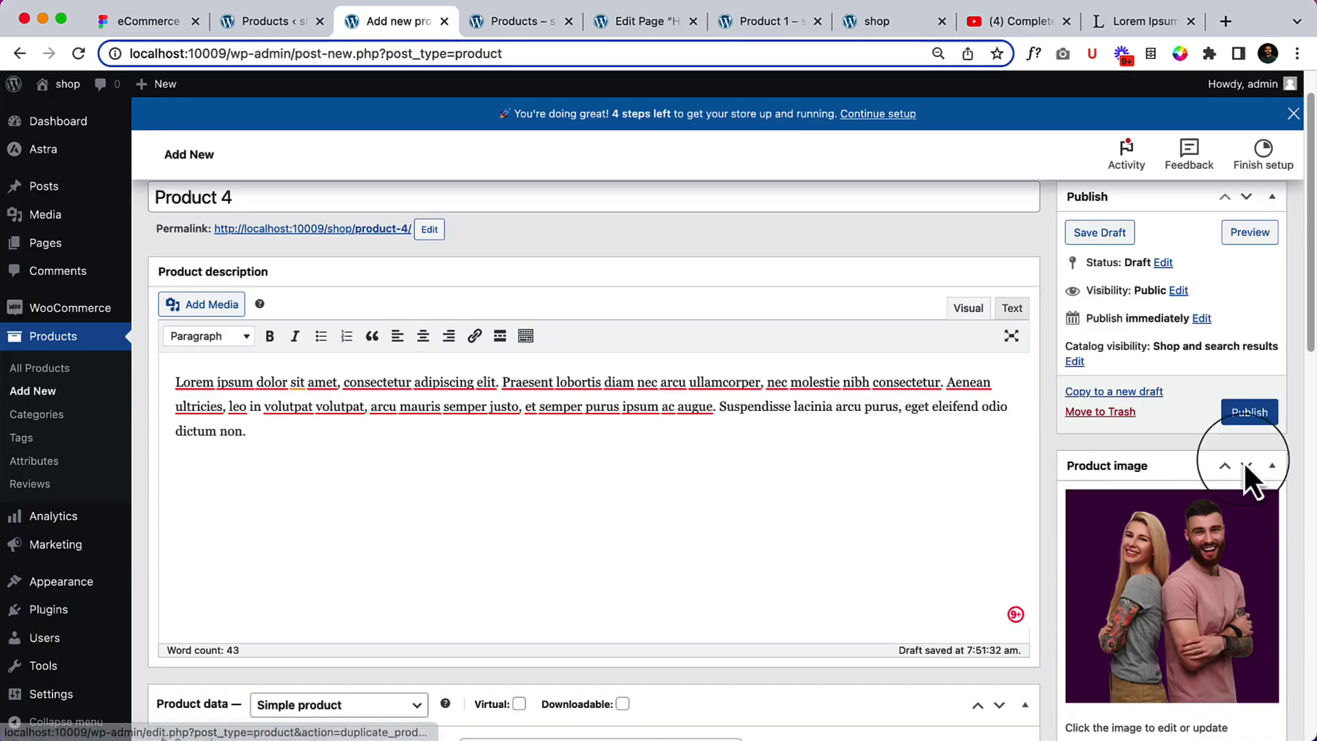
# Add the five model photos in the media library's first row to Product 4's gallery.
pyautogui.scroll(-5, 1253, 512)
pyautogui.click(1142, 483)
pyautogui.click(141, 312)
pyautogui.click(216, 295)
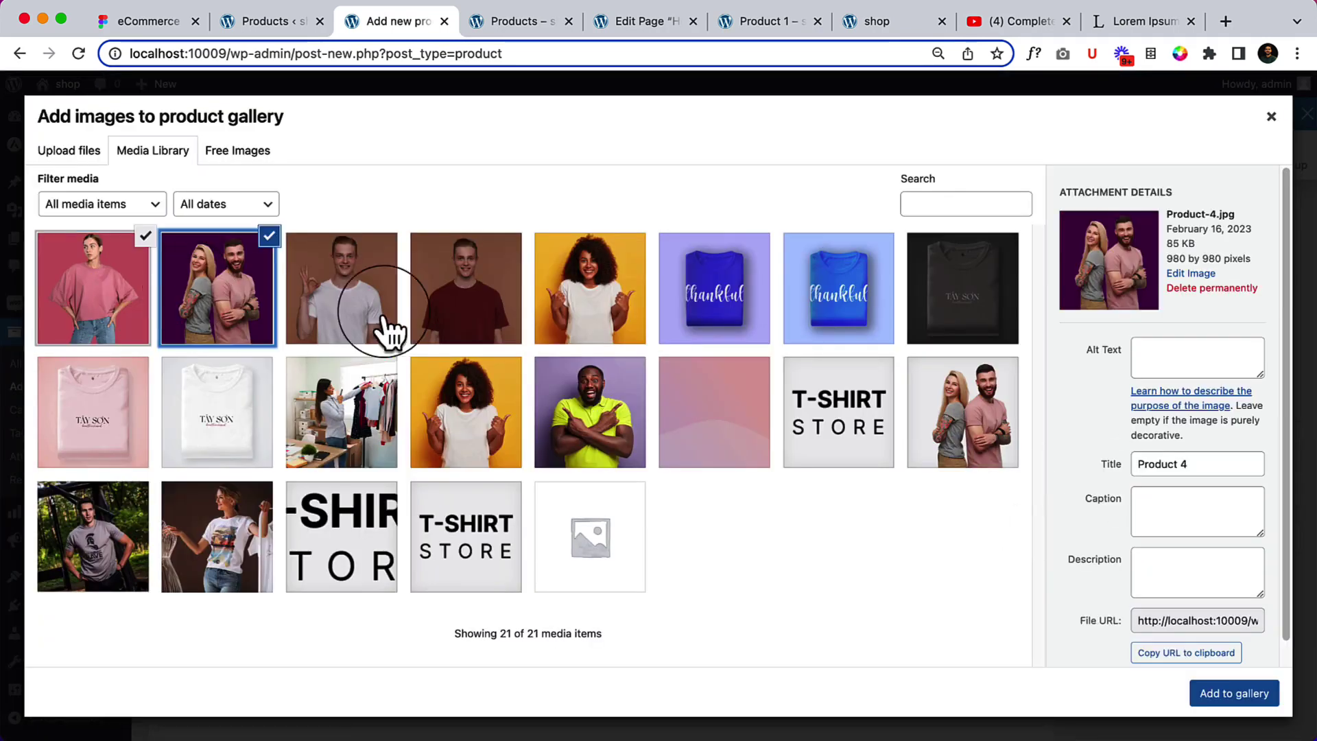
pyautogui.click(382, 326)
pyautogui.click(479, 315)
pyautogui.click(559, 303)
pyautogui.click(1233, 693)
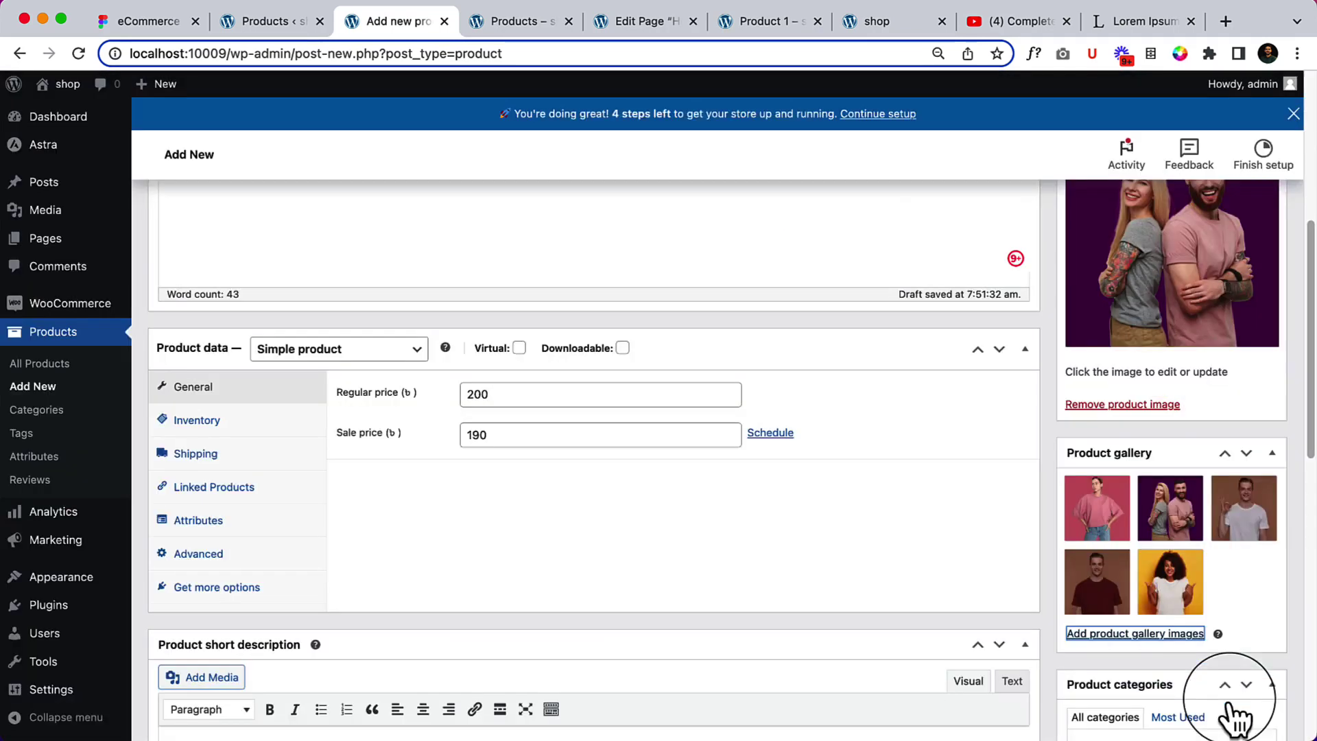
# Assign Product 4 to the Man category and publish it.
pyautogui.scroll(-5, 927, 532)
pyautogui.click(1105, 408)
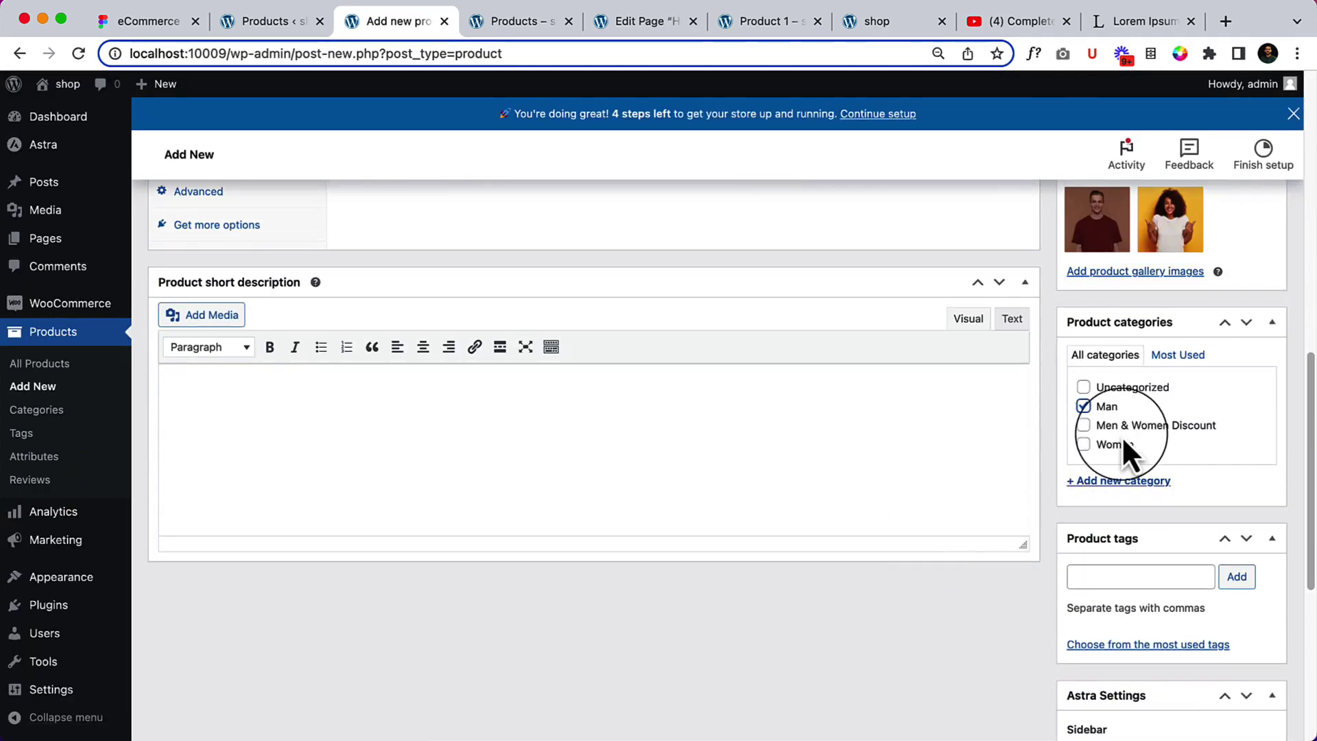
pyautogui.scroll(-6, 1117, 454)
pyautogui.scroll(20, 964, 523)
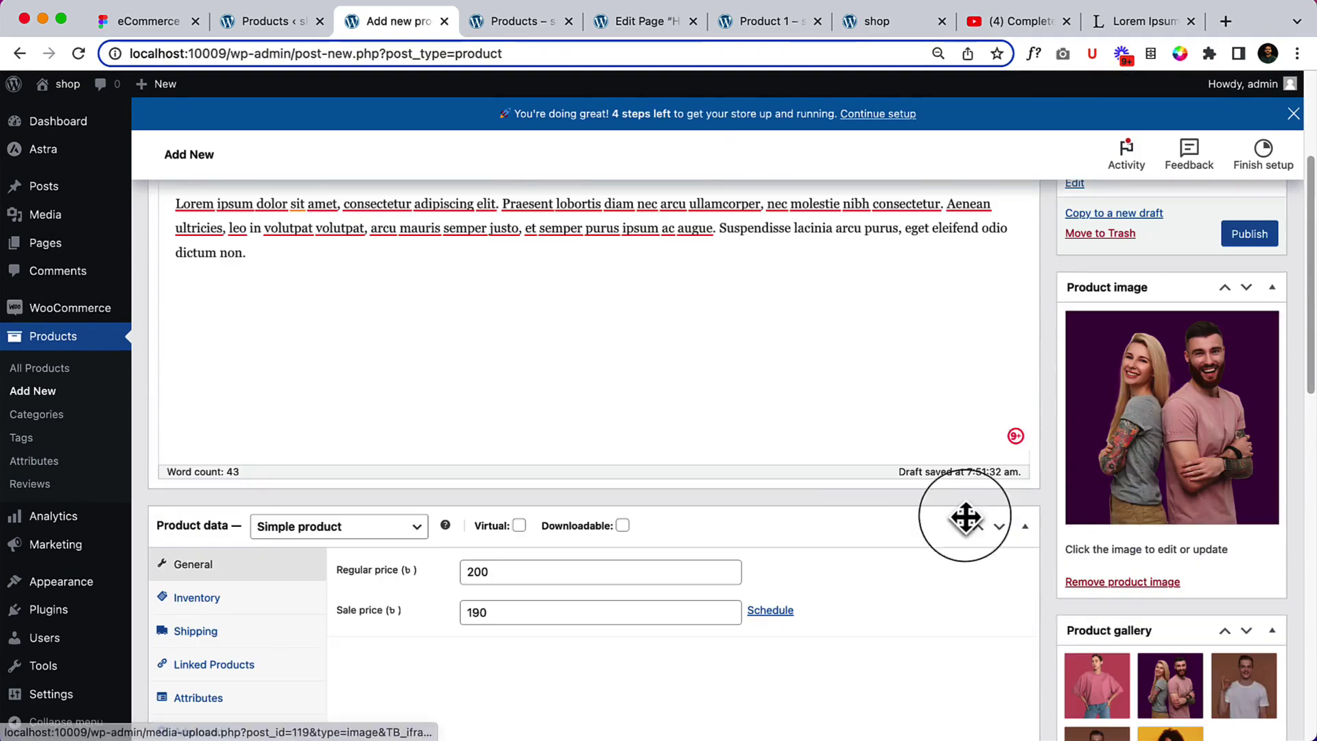
pyautogui.click(1246, 461)
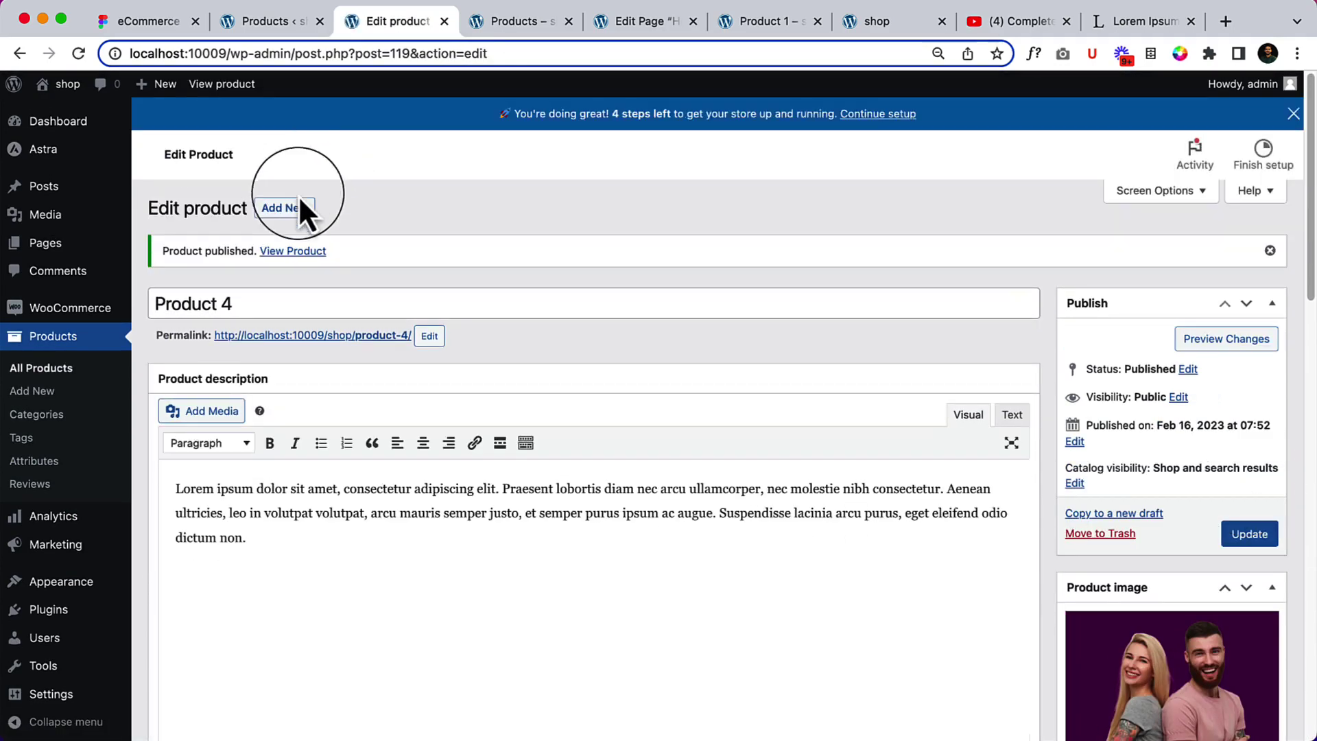
# Start the next new product, enter its title and paste the Lorem ipsum paragraph as its description.
pyautogui.click(297, 207)
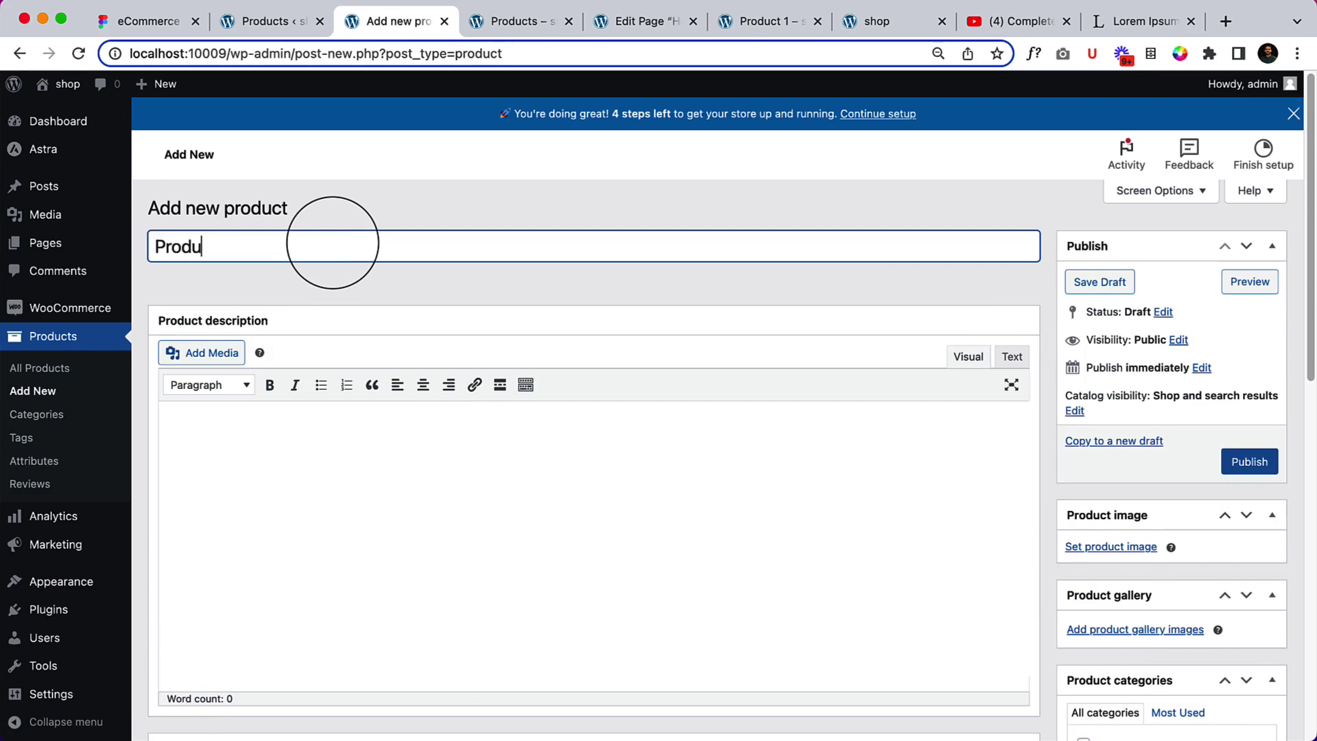
pyautogui.click(641, 462)
pyautogui.press('super+v')
# Set the new product's regular price to 230 and its sale price to 200.
pyautogui.scroll(-10, 758, 589)
pyautogui.click(576, 404)
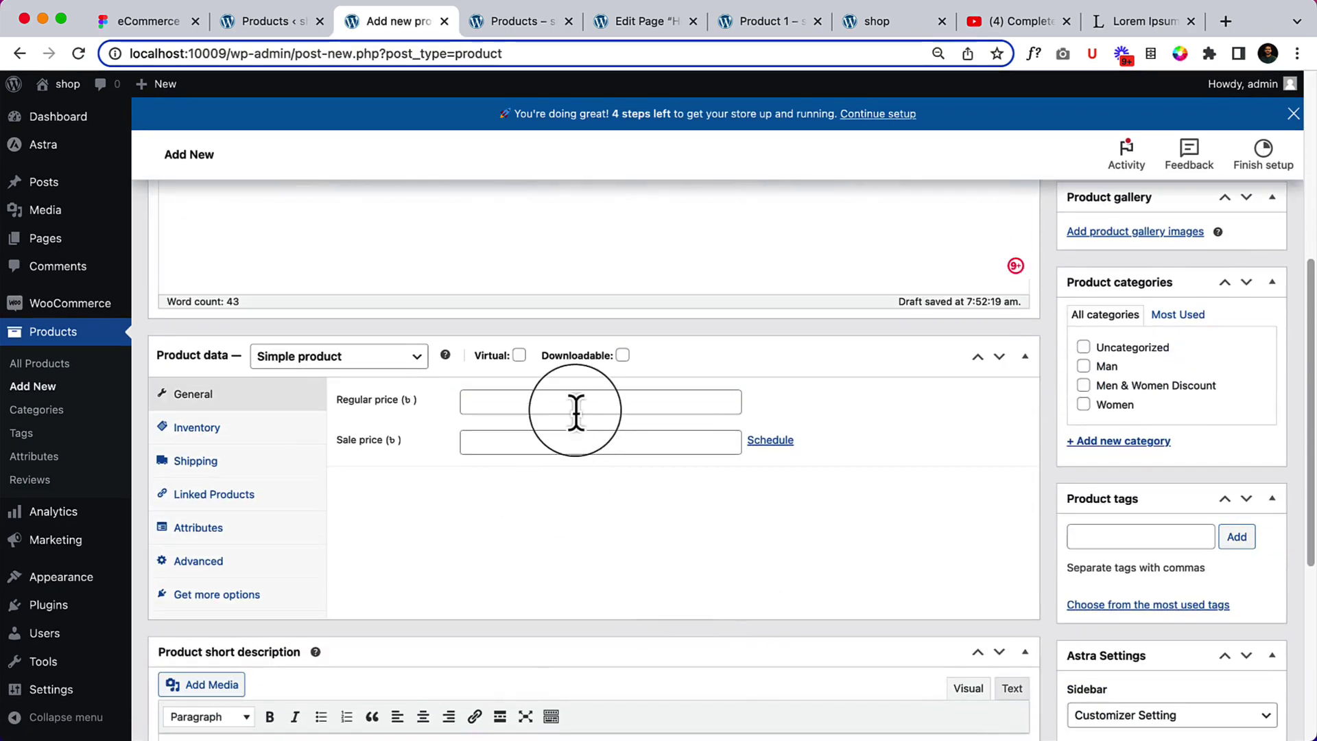
pyautogui.write('230')
pyautogui.press('Tab')
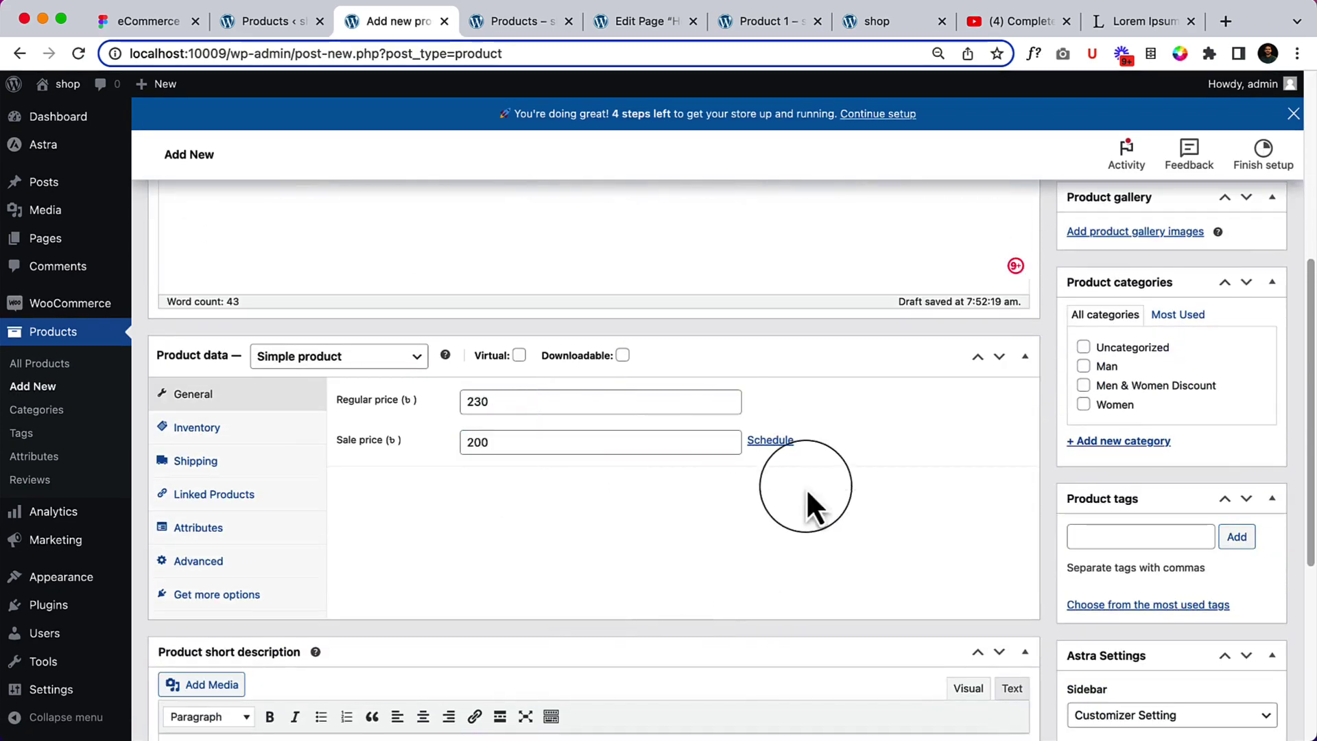
# Put the new product in the Men & Women Discount, Women and Man categories.
pyautogui.click(1139, 385)
pyautogui.click(1106, 404)
pyautogui.click(1111, 369)
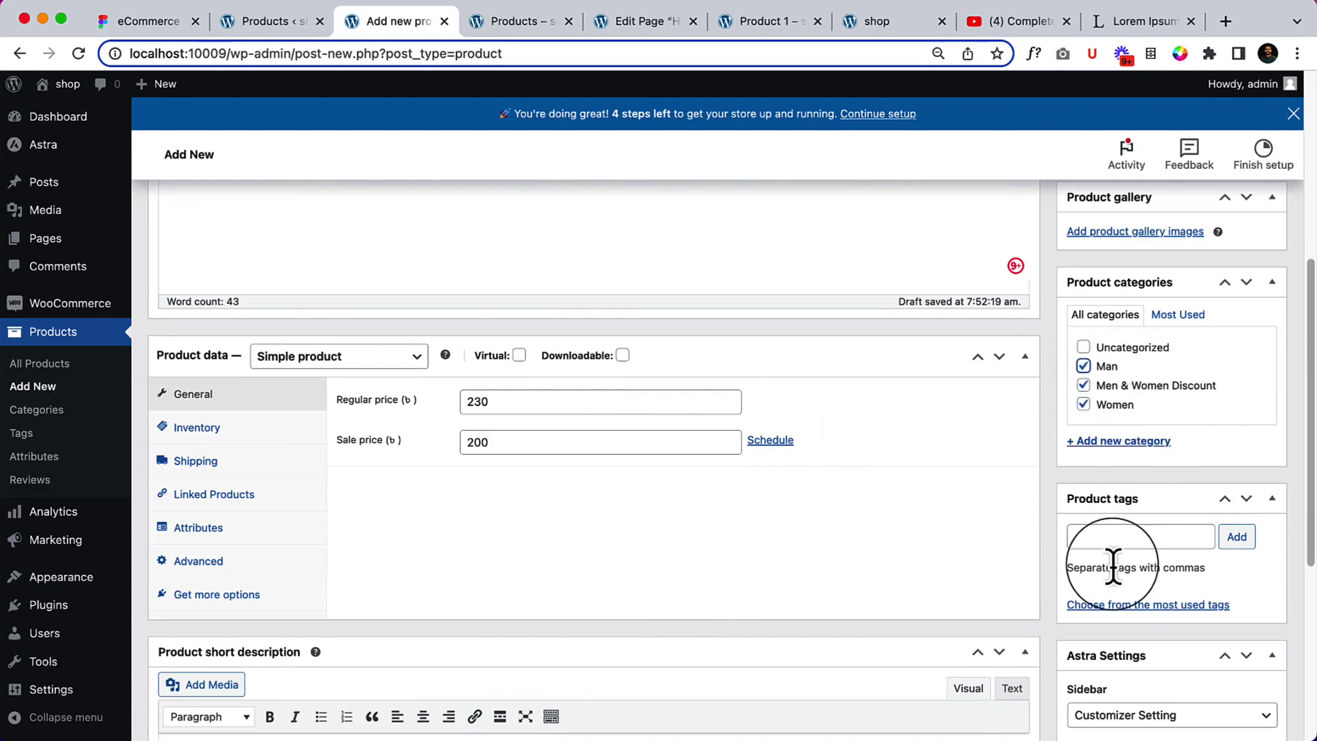
# Set Product-5.jpg, the woman in the pink T-shirt, from the media library as the product image.
pyautogui.scroll(-4, 1116, 569)
pyautogui.scroll(1, 1111, 480)
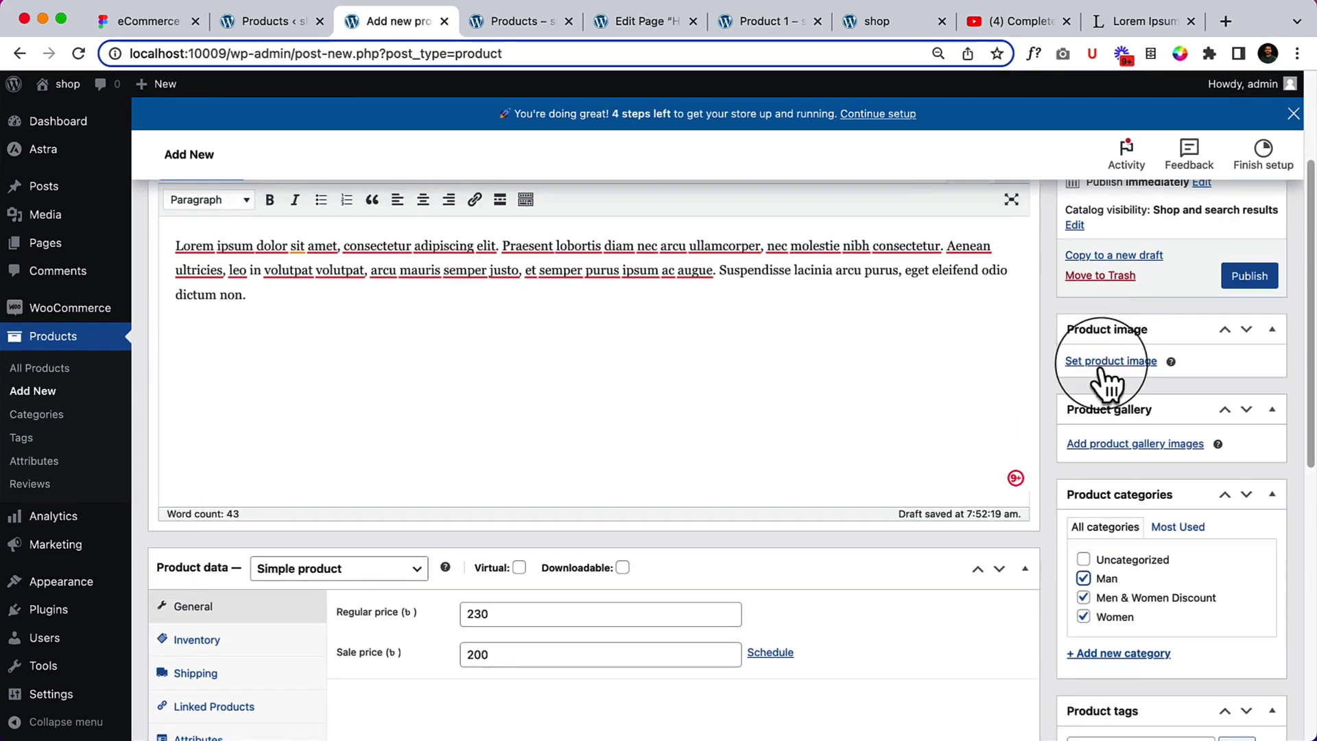
pyautogui.click(1106, 360)
pyautogui.click(96, 295)
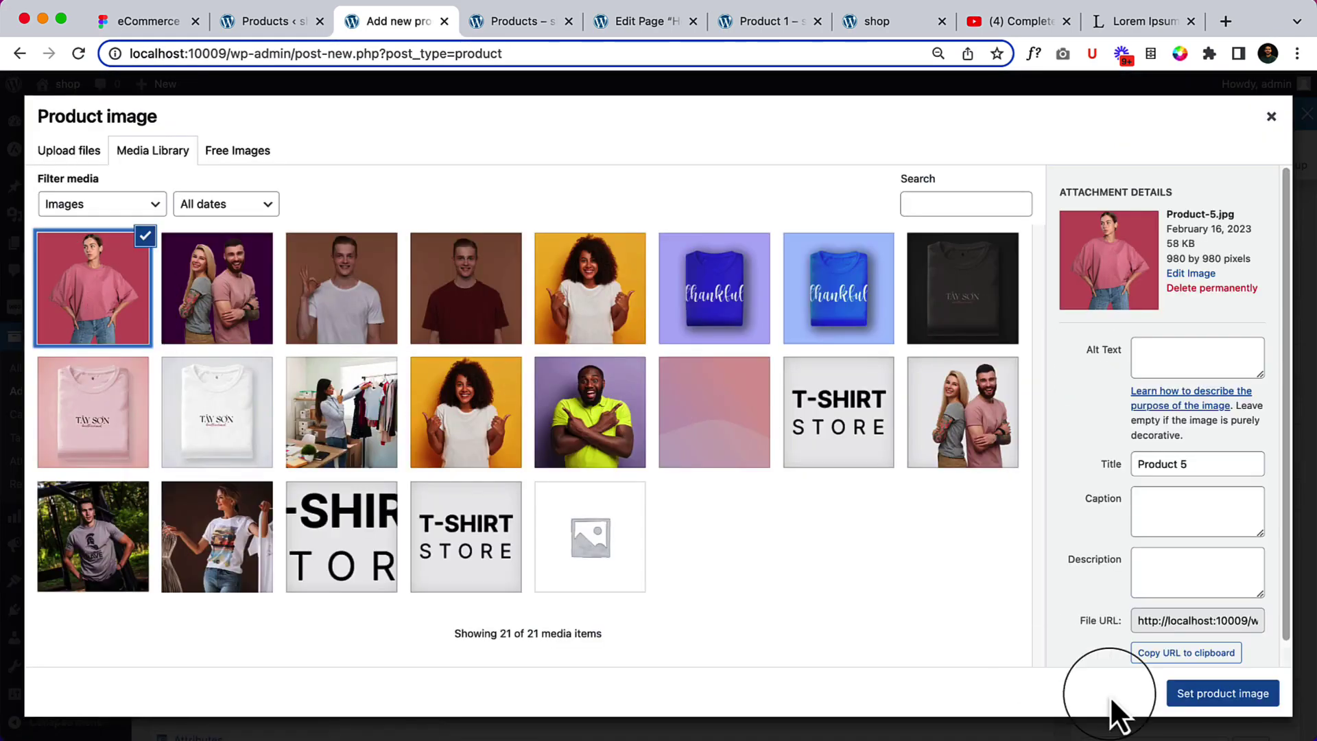
pyautogui.click(1217, 693)
# Add the five folded T-shirt images (two blue "thankful" shirts, black, pink and white) to the product gallery.
pyautogui.scroll(-2, 1219, 625)
pyautogui.click(1154, 591)
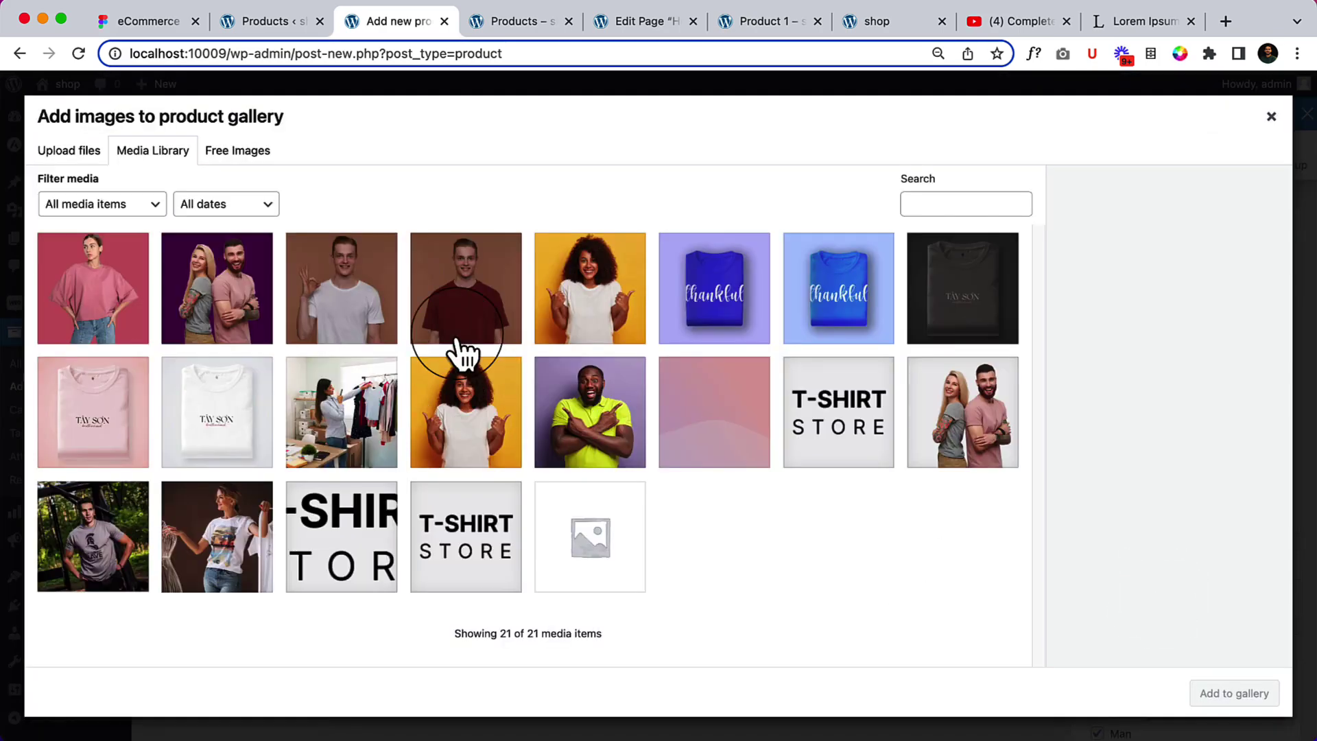
pyautogui.click(720, 279)
pyautogui.click(832, 295)
pyautogui.click(962, 288)
pyautogui.click(141, 463)
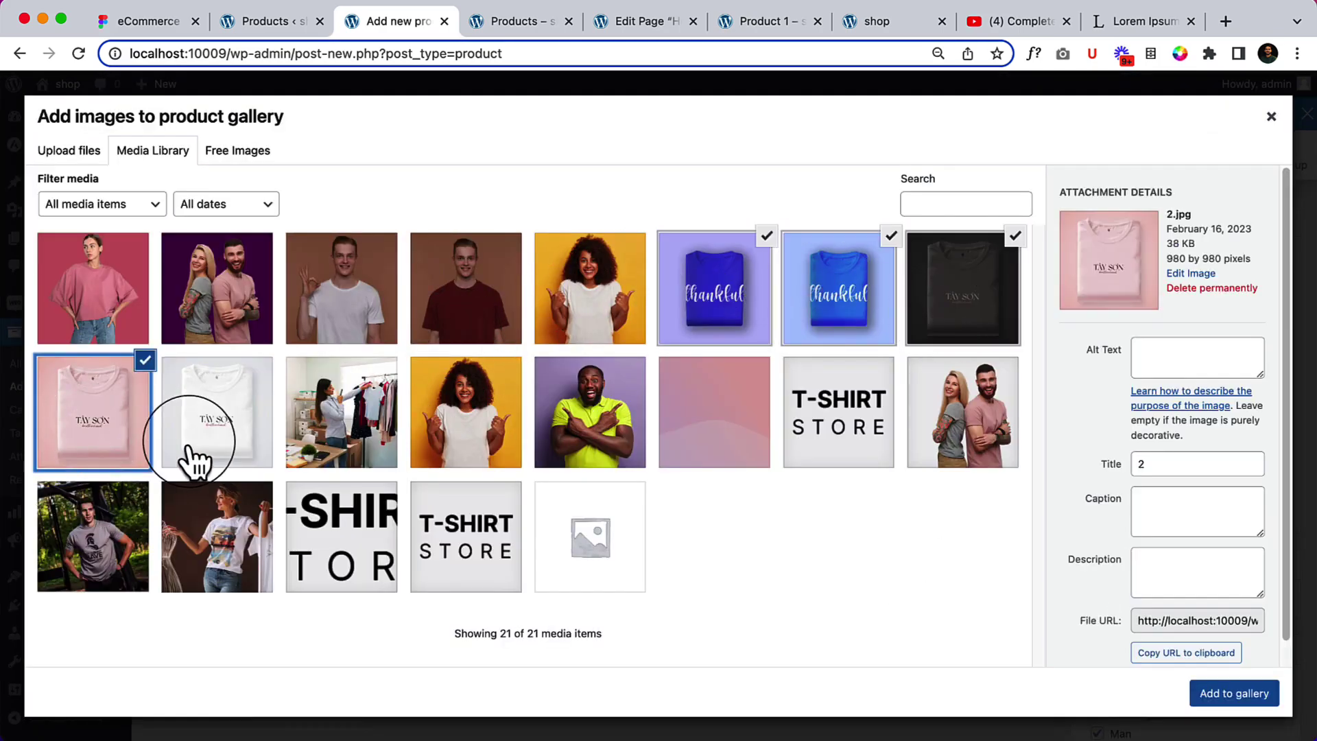
pyautogui.click(186, 453)
pyautogui.click(1234, 693)
# Publish Product 5.
pyautogui.scroll(-5, 1166, 583)
pyautogui.scroll(-7, 1101, 480)
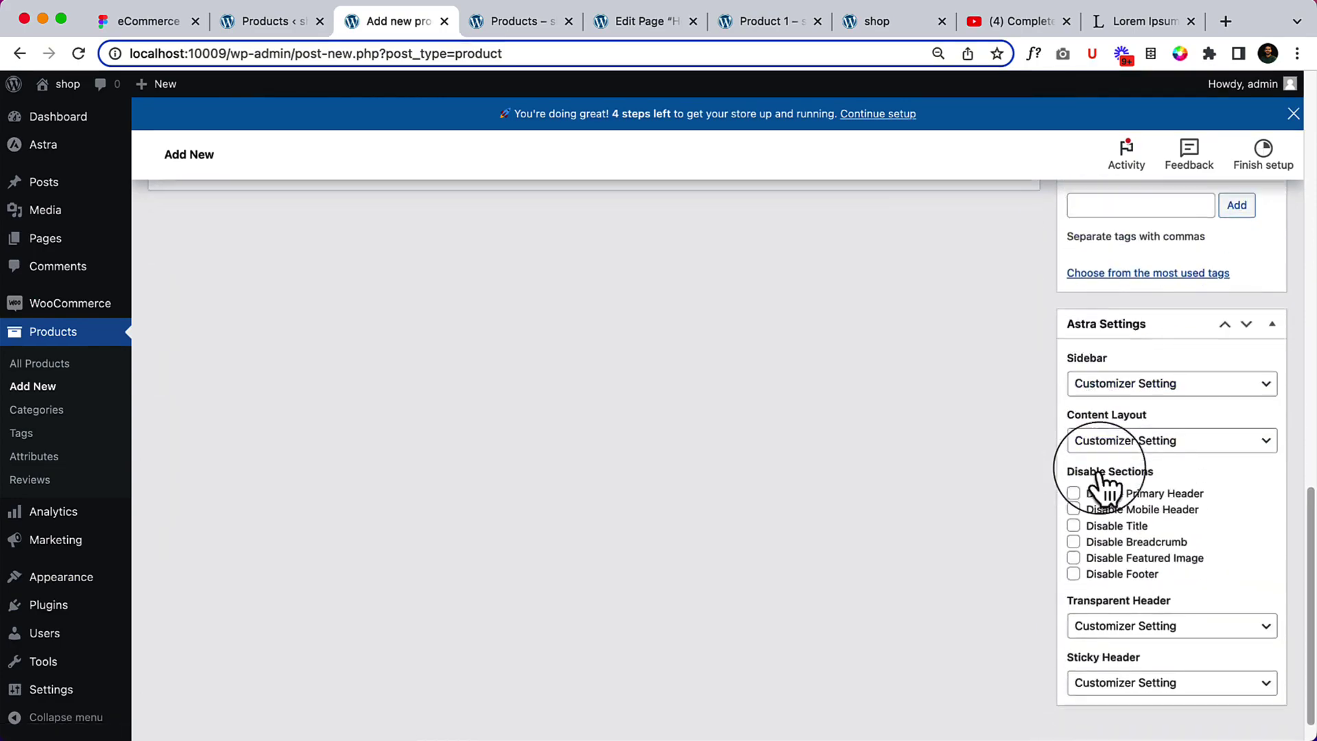
pyautogui.scroll(12, 1101, 480)
pyautogui.scroll(5, 1104, 483)
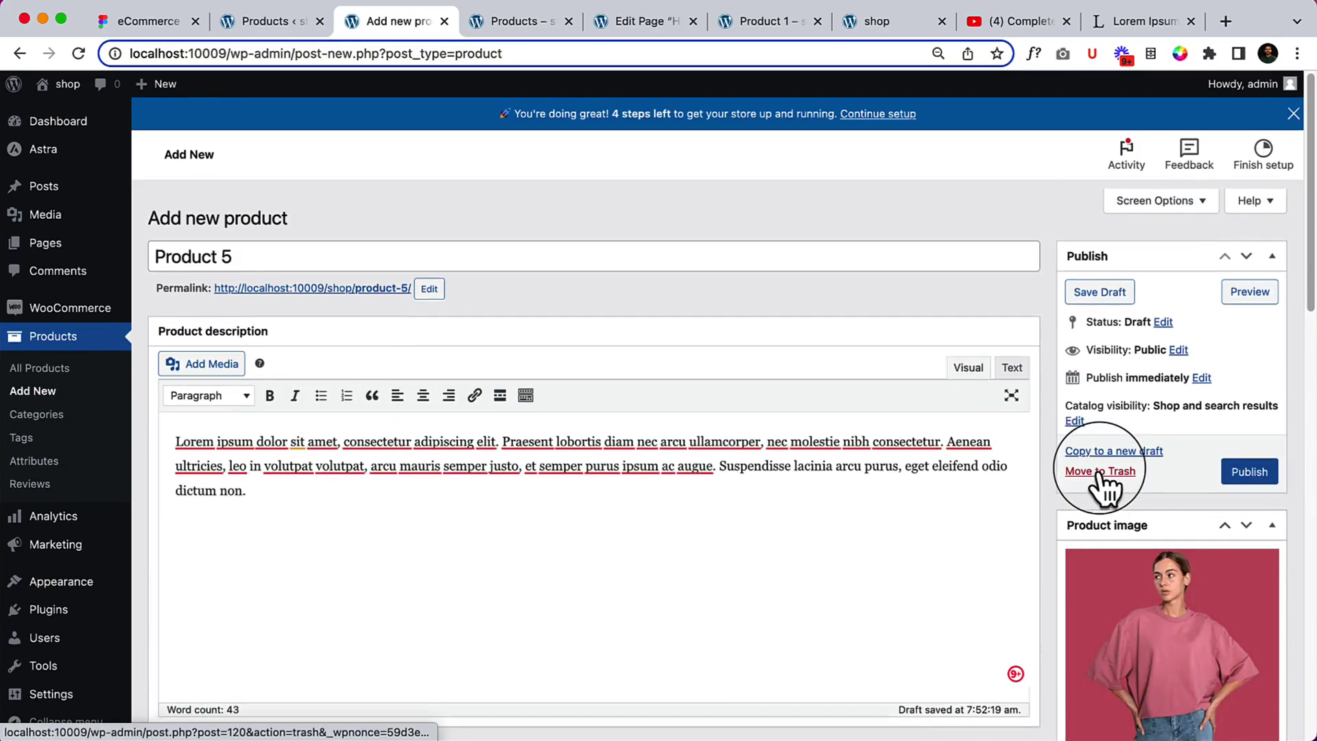
pyautogui.click(1247, 461)
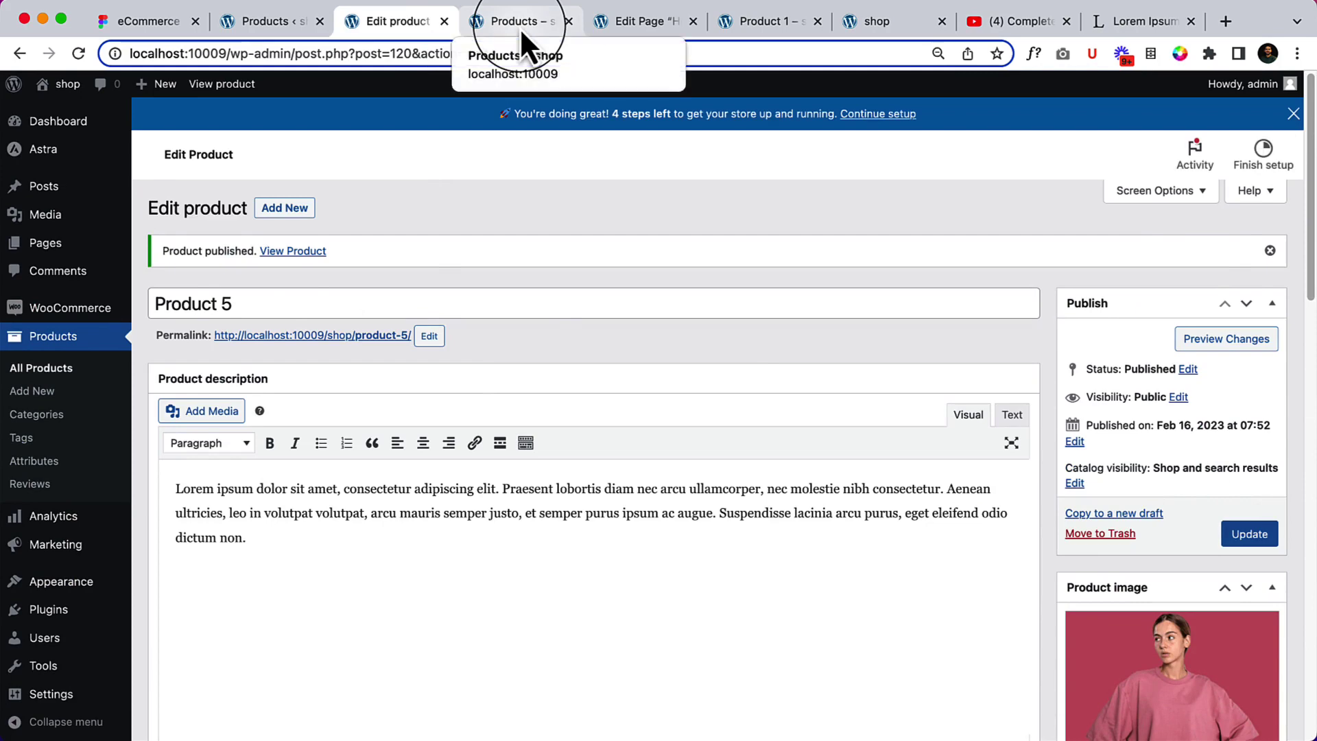
# Reload the storefront shop page and the admin list of all products to check the published products.
pyautogui.click(520, 28)
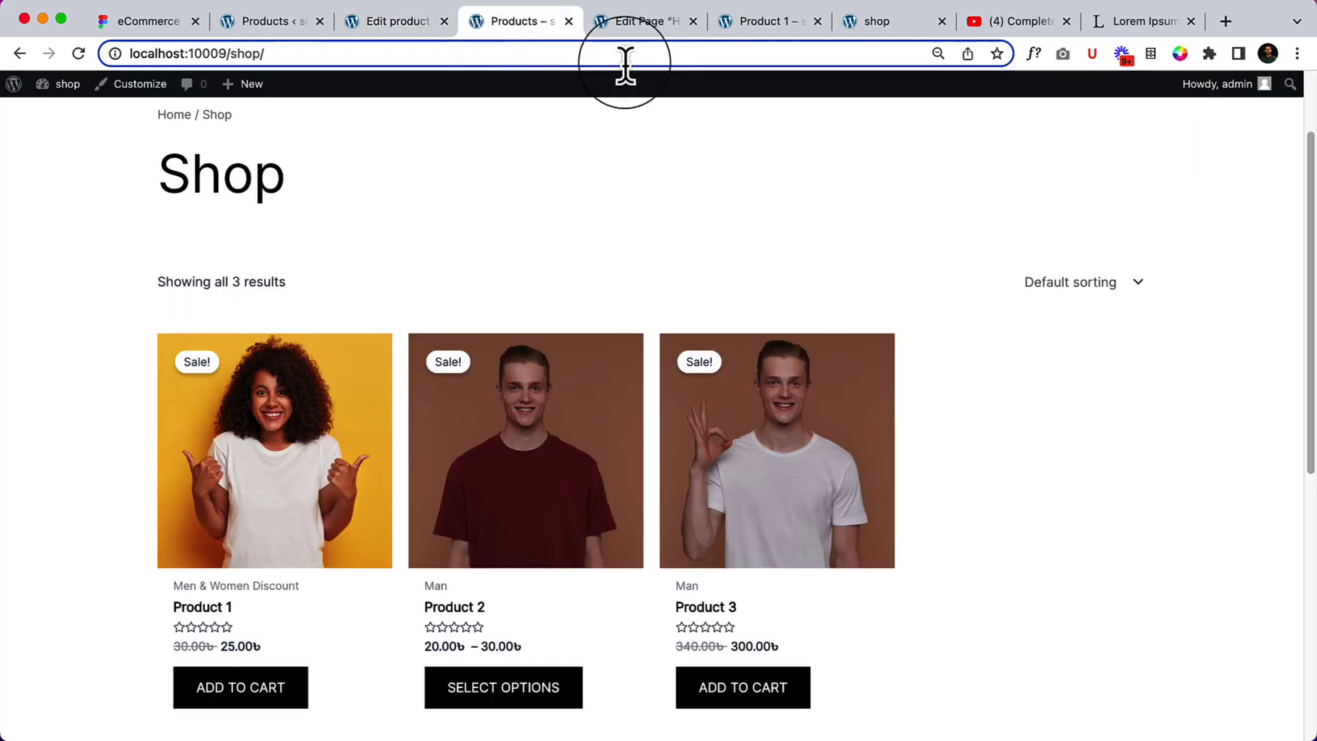
pyautogui.press('Return')
pyautogui.scroll(-5, 754, 327)
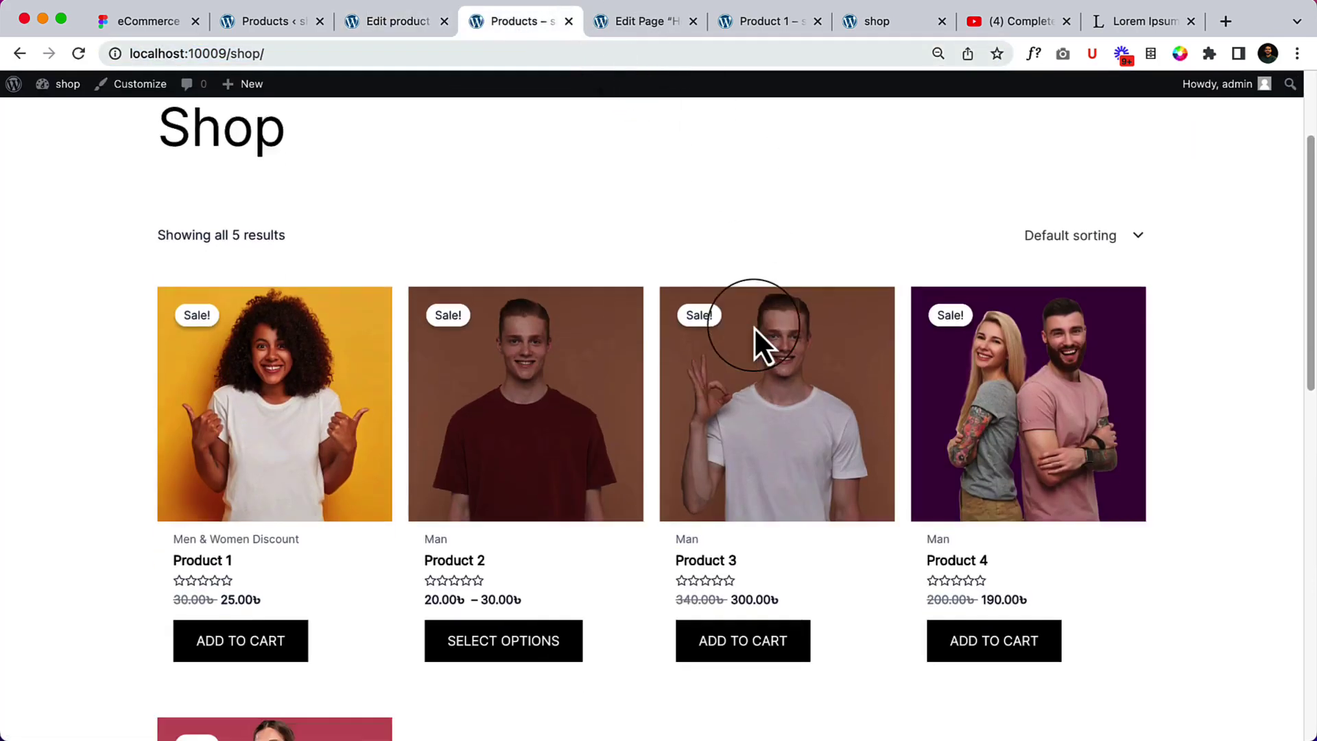
pyautogui.scroll(-6, 755, 327)
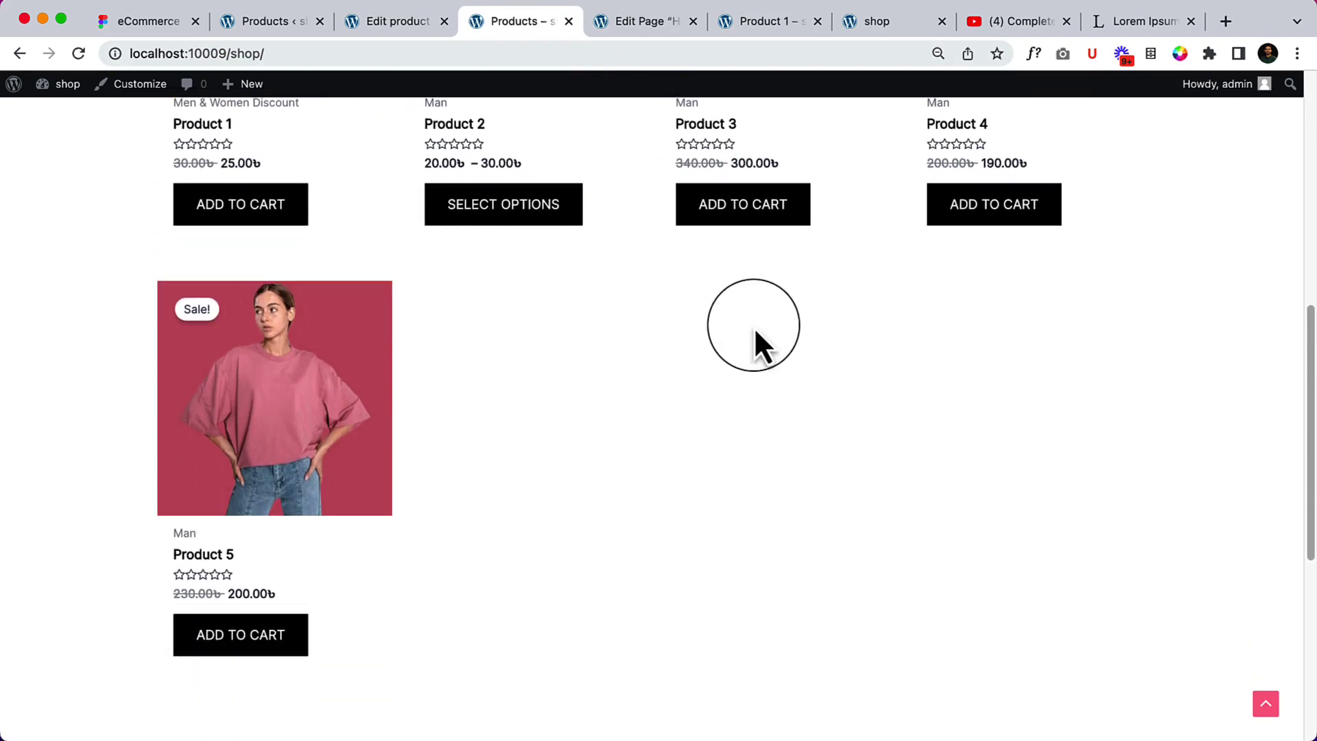
pyautogui.scroll(10, 754, 327)
pyautogui.scroll(-5, 755, 343)
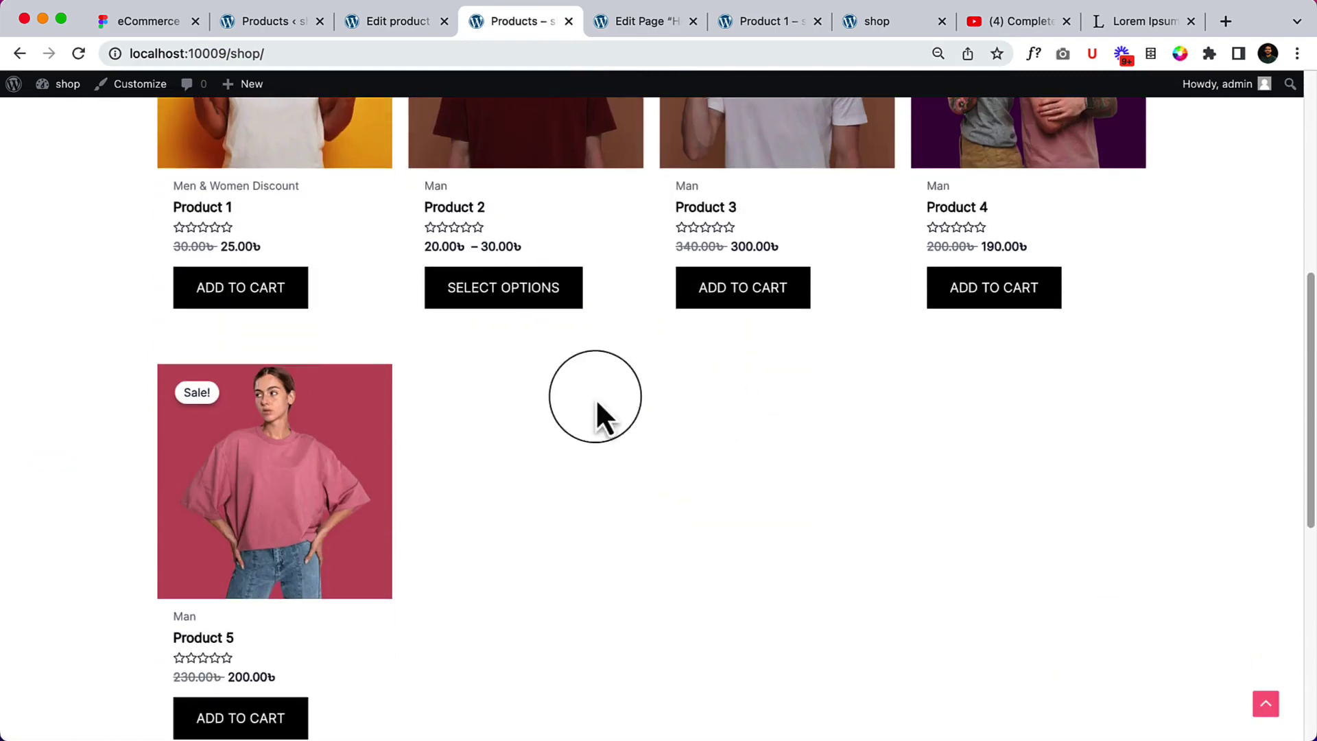
pyautogui.click(250, 31)
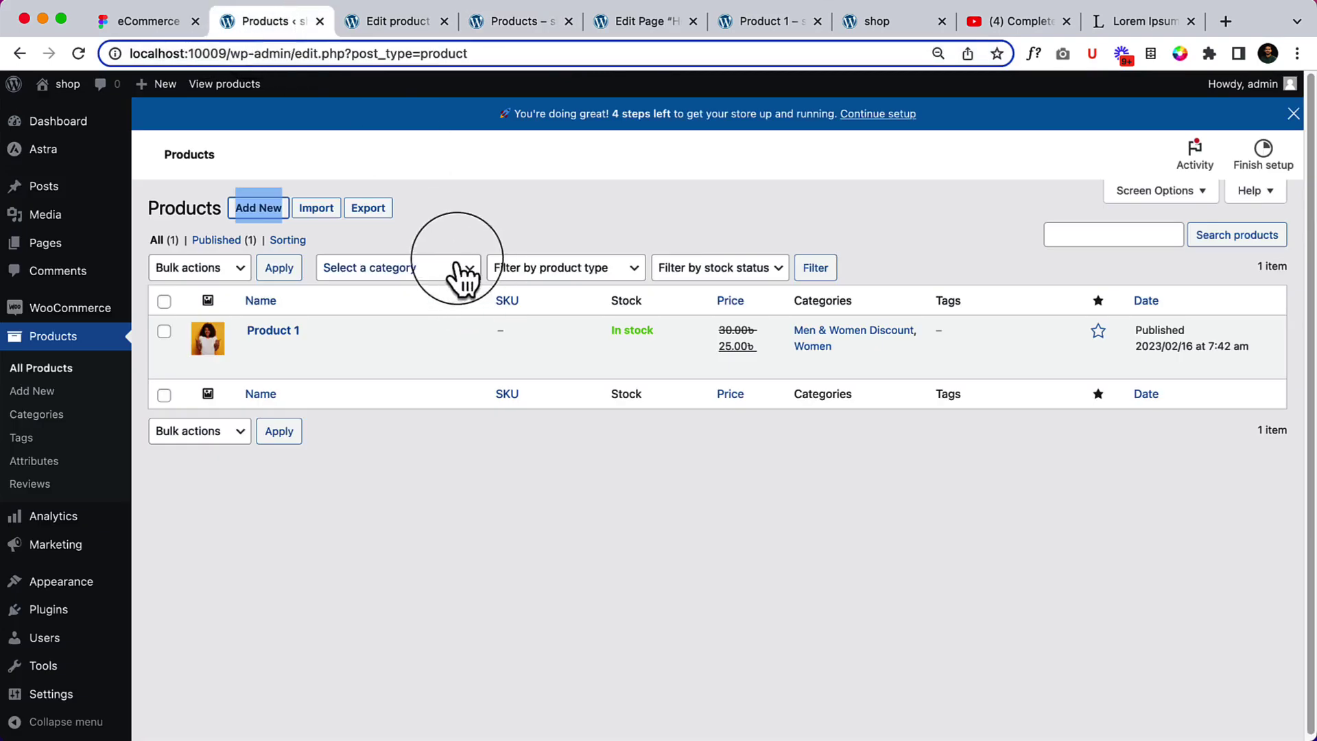
pyautogui.click(55, 374)
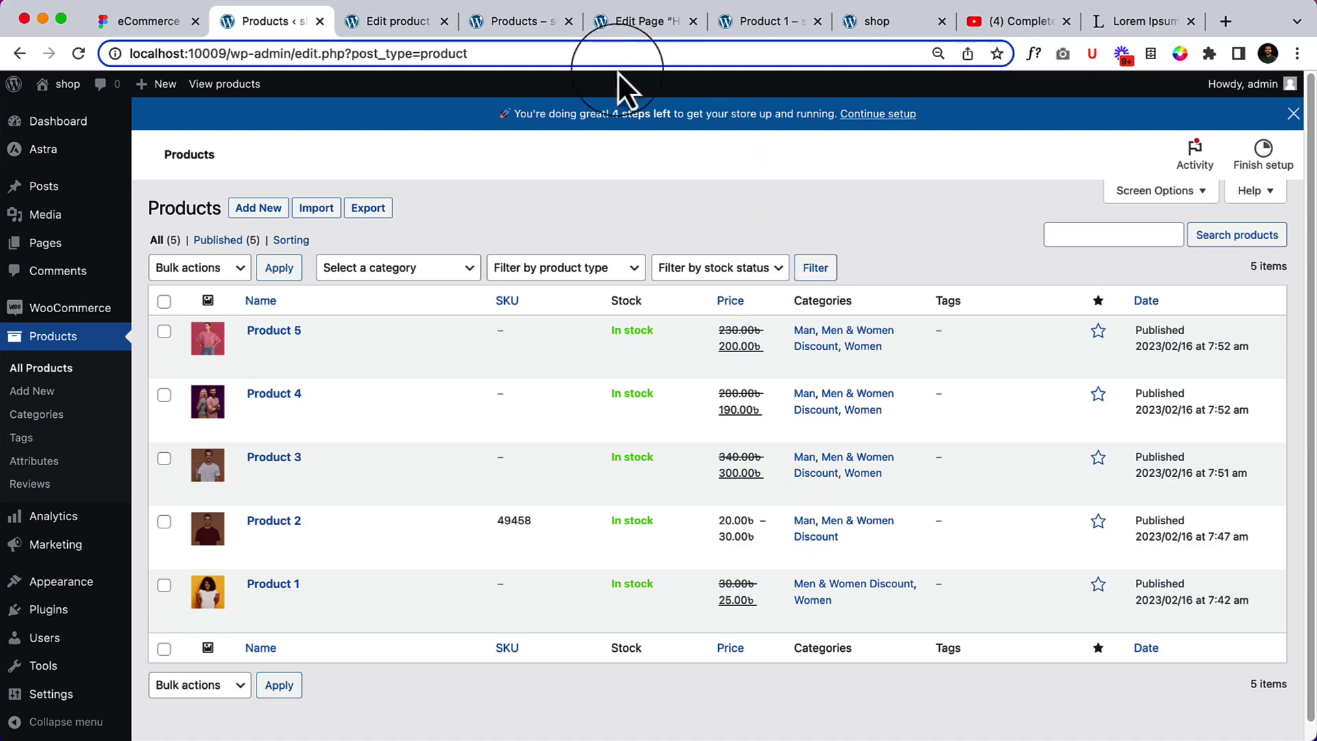
# Switch to the Figma design and examine the Single Product Page and the Home page's product sections and sale banner.
pyautogui.click(145, 21)
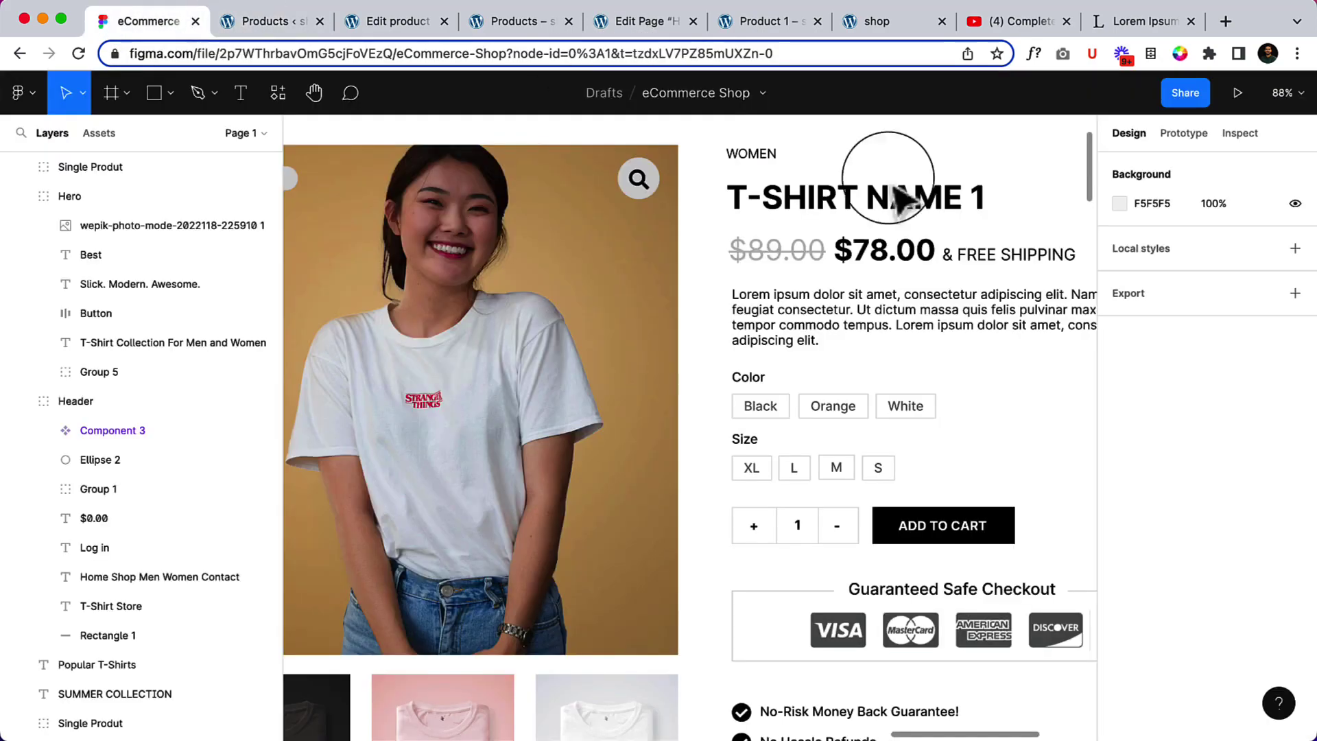
pyautogui.scroll(-10, 842, 312)
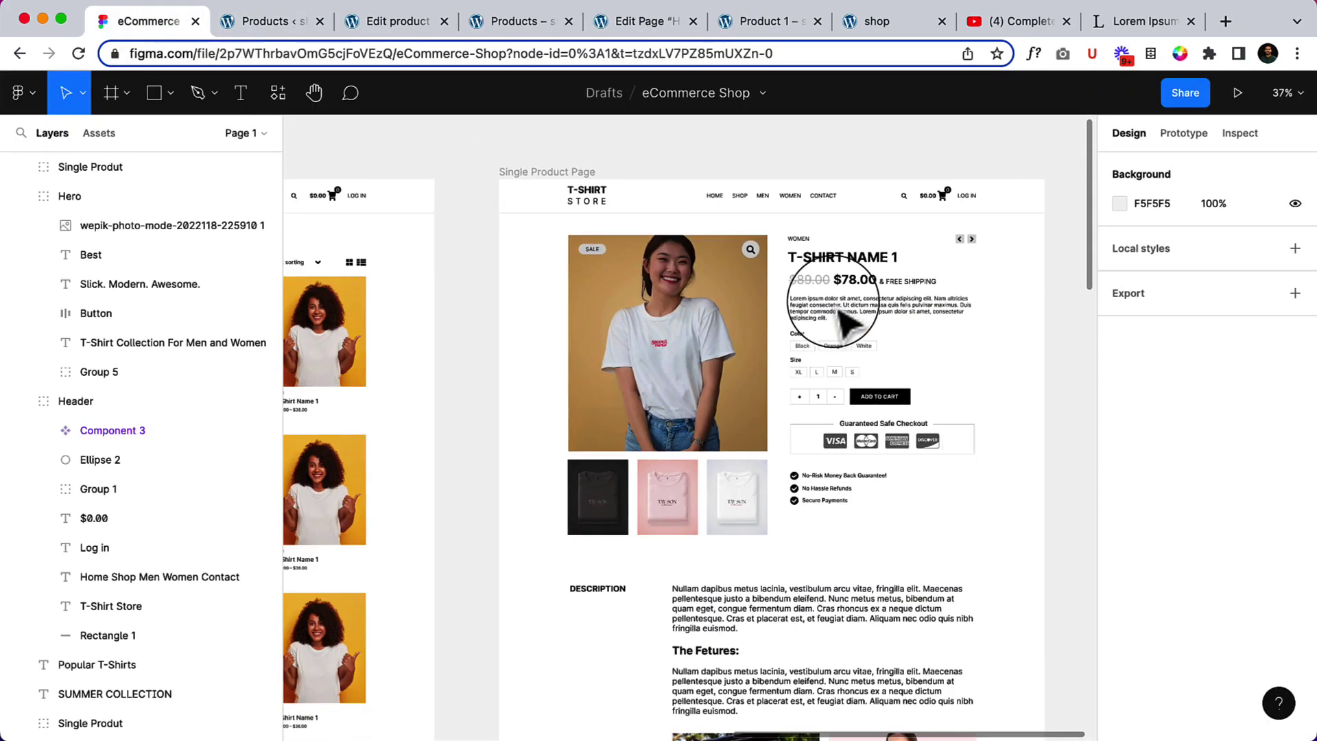
pyautogui.click(932, 357)
pyautogui.hscroll(3, 843, 411)
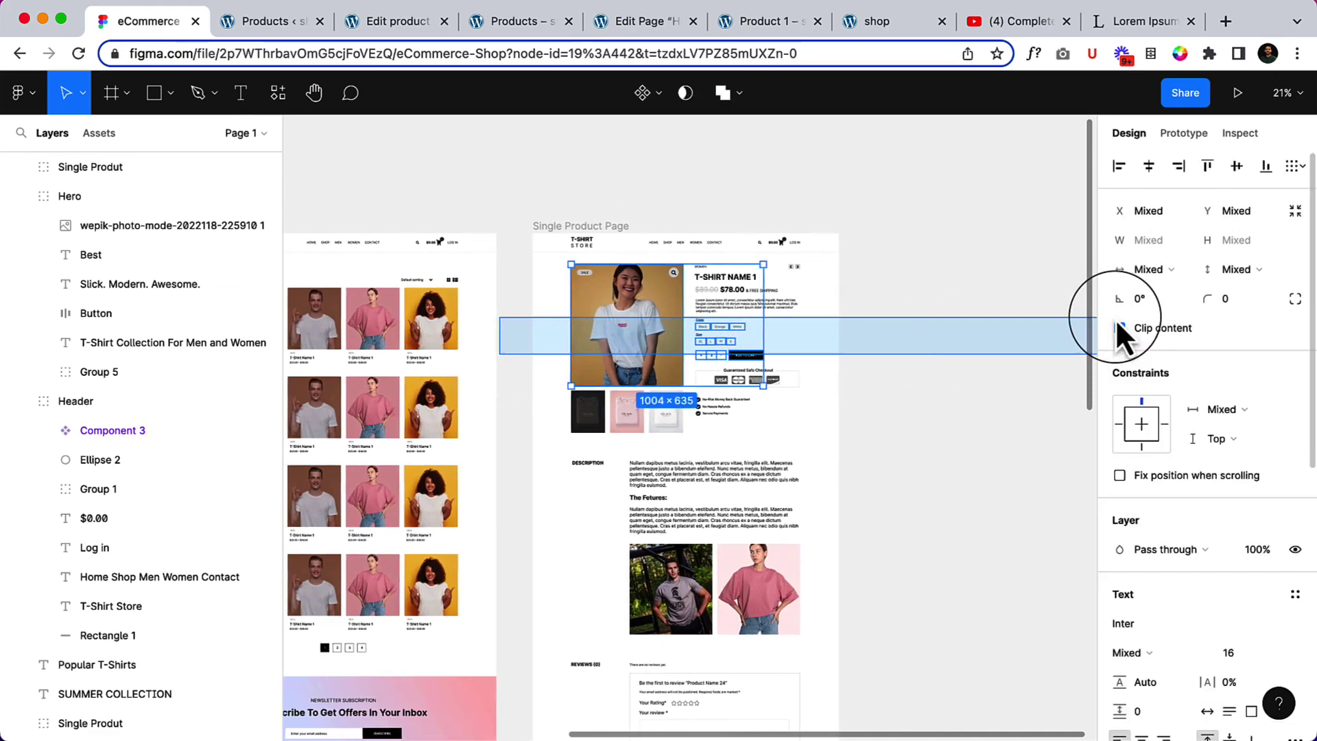
pyautogui.click(805, 447)
pyautogui.hscroll(-6, 805, 447)
pyautogui.hscroll(-5, 772, 463)
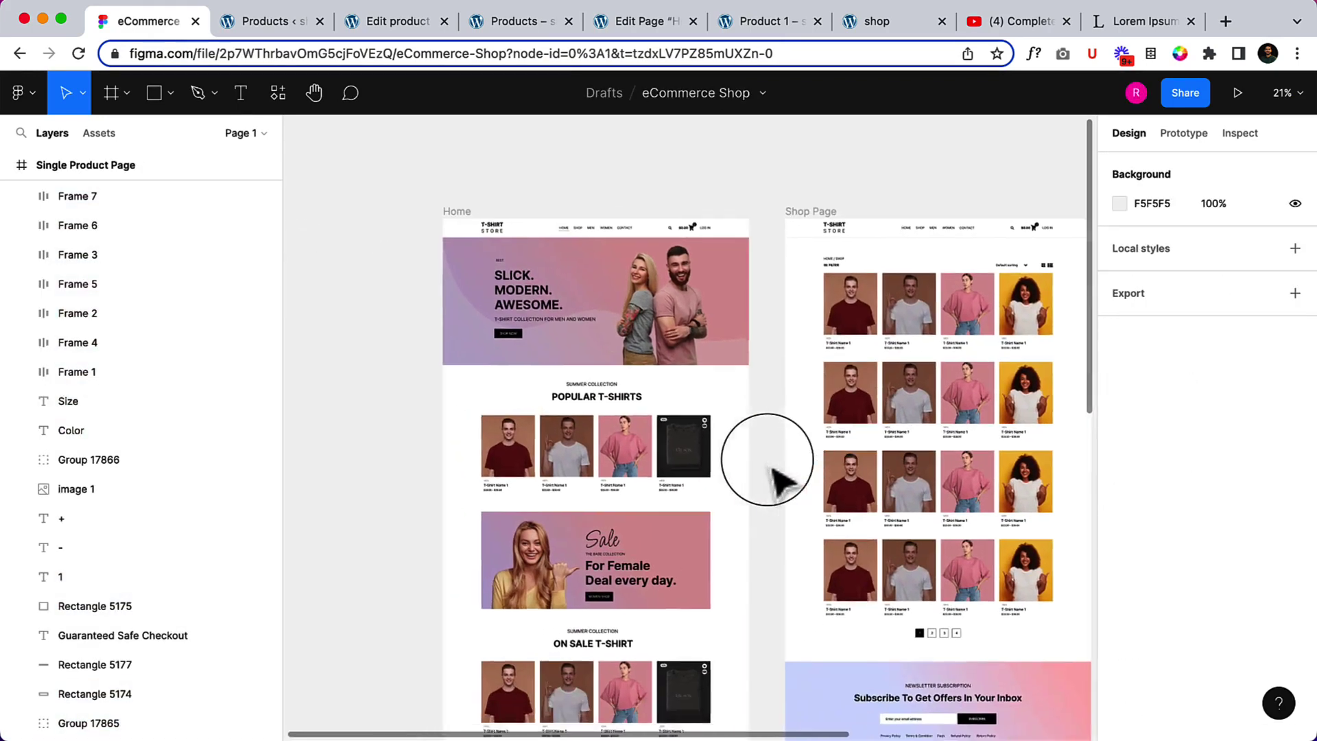
pyautogui.scroll(3, 669, 494)
pyautogui.scroll(-5, 669, 494)
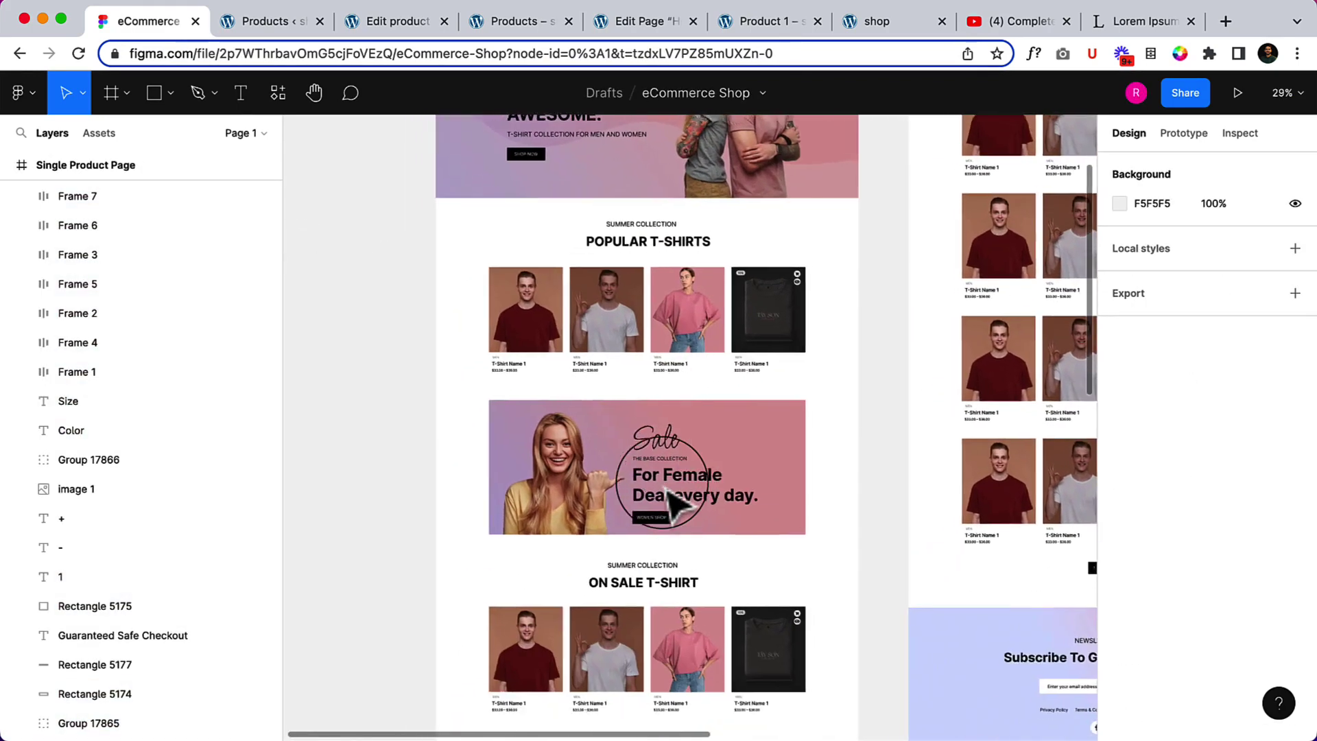
pyautogui.scroll(3, 672, 505)
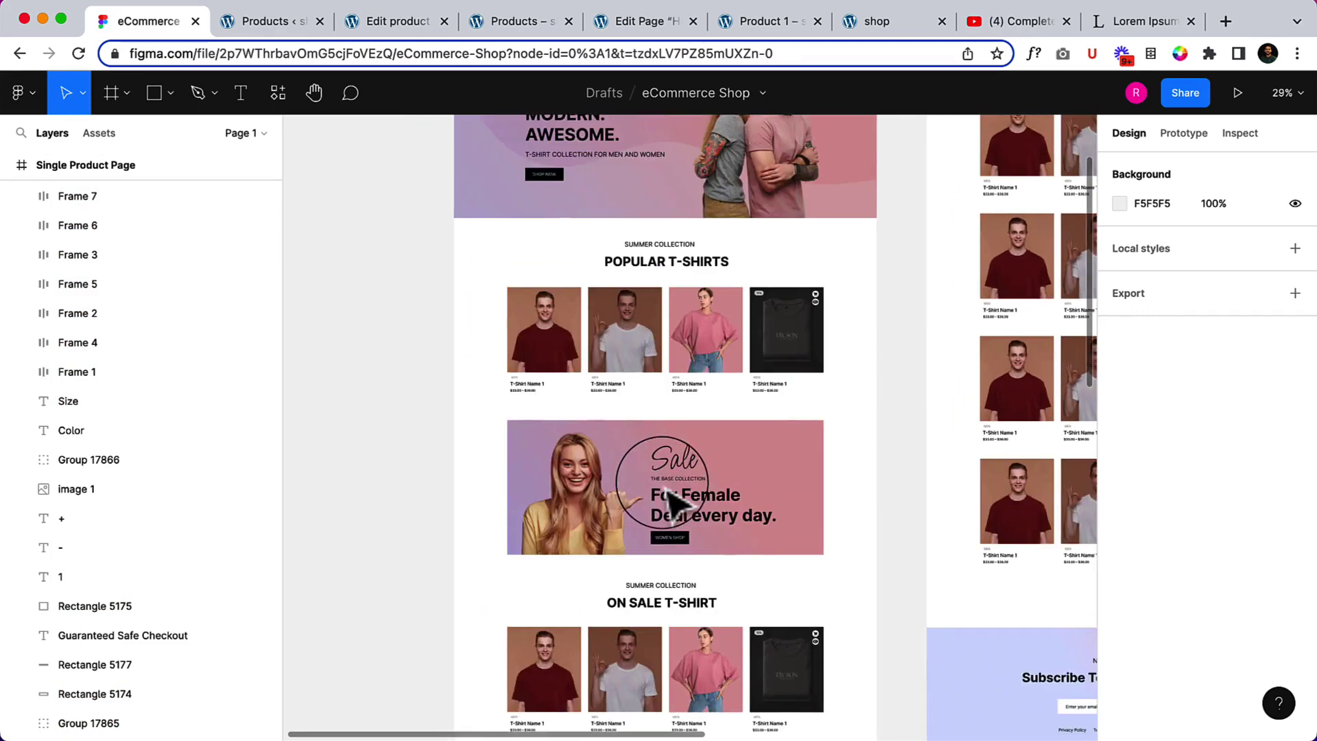